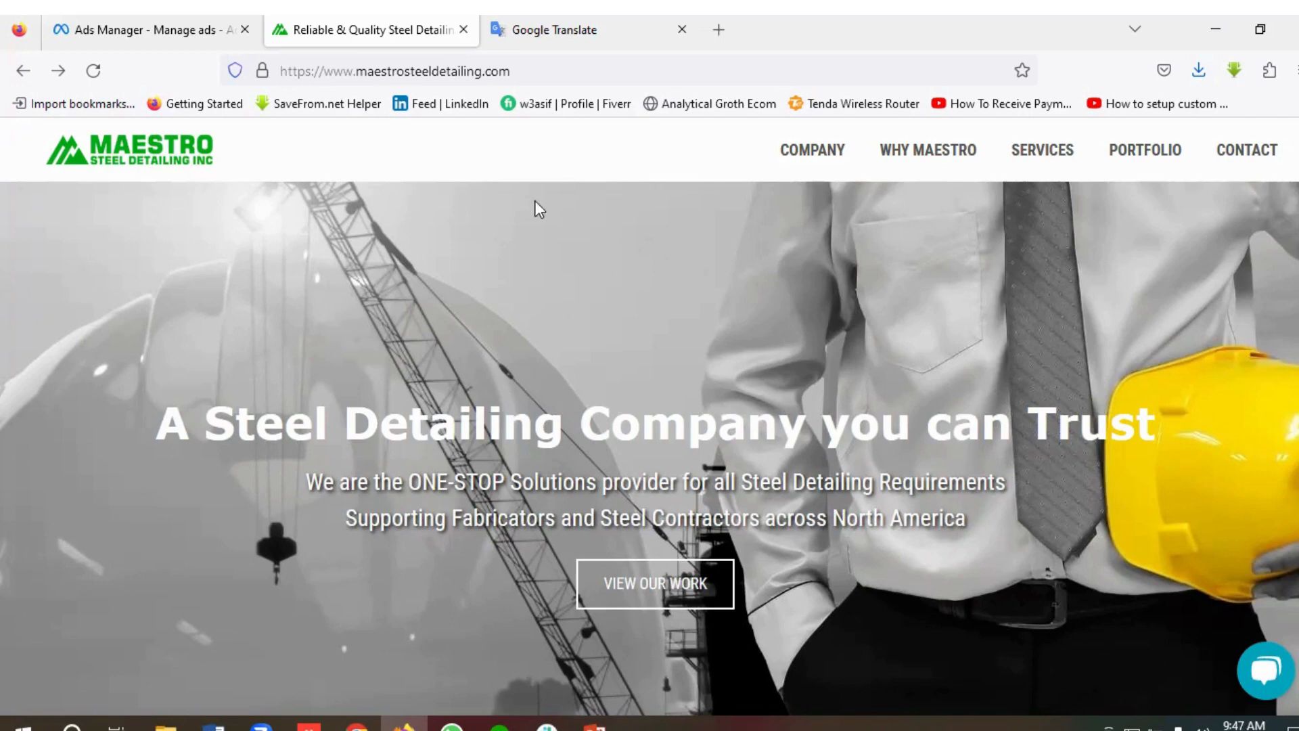
# Look over the ad campaign brief in Google Translate
pyautogui.click(545, 26)
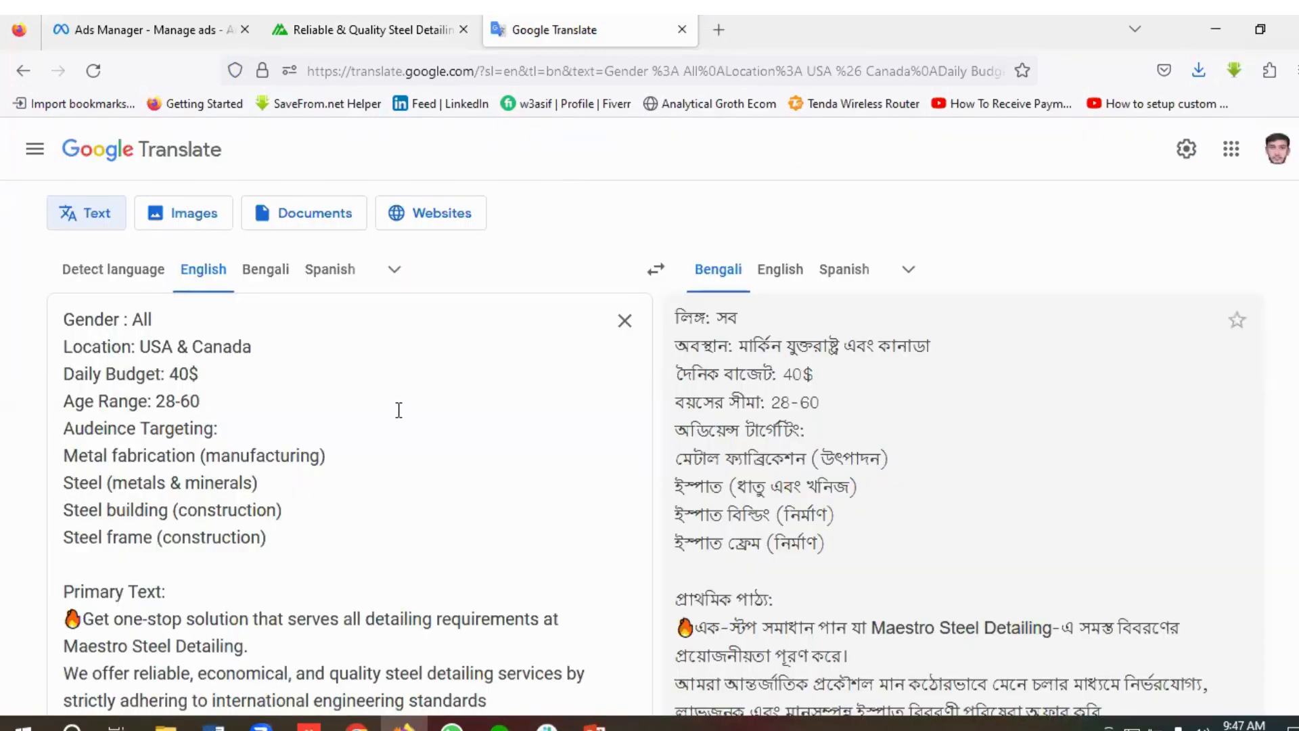
pyautogui.scroll(-2, 406, 408)
pyautogui.scroll(2, 412, 404)
# Examine the Maestro Steel Detailing website, from the home banner through the company, portfolio and blog sections to the office locations in the footer
pyautogui.click(341, 20)
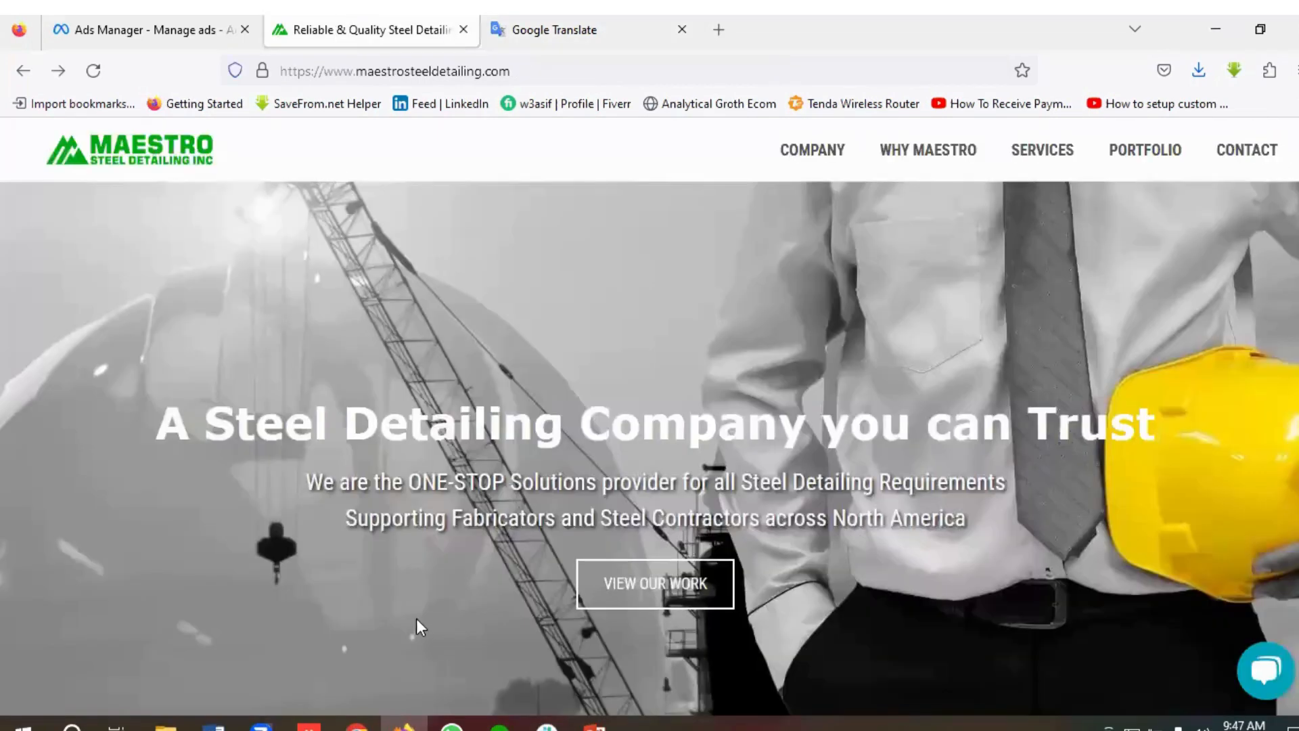
pyautogui.scroll(-15, 416, 618)
pyautogui.scroll(-5, 420, 622)
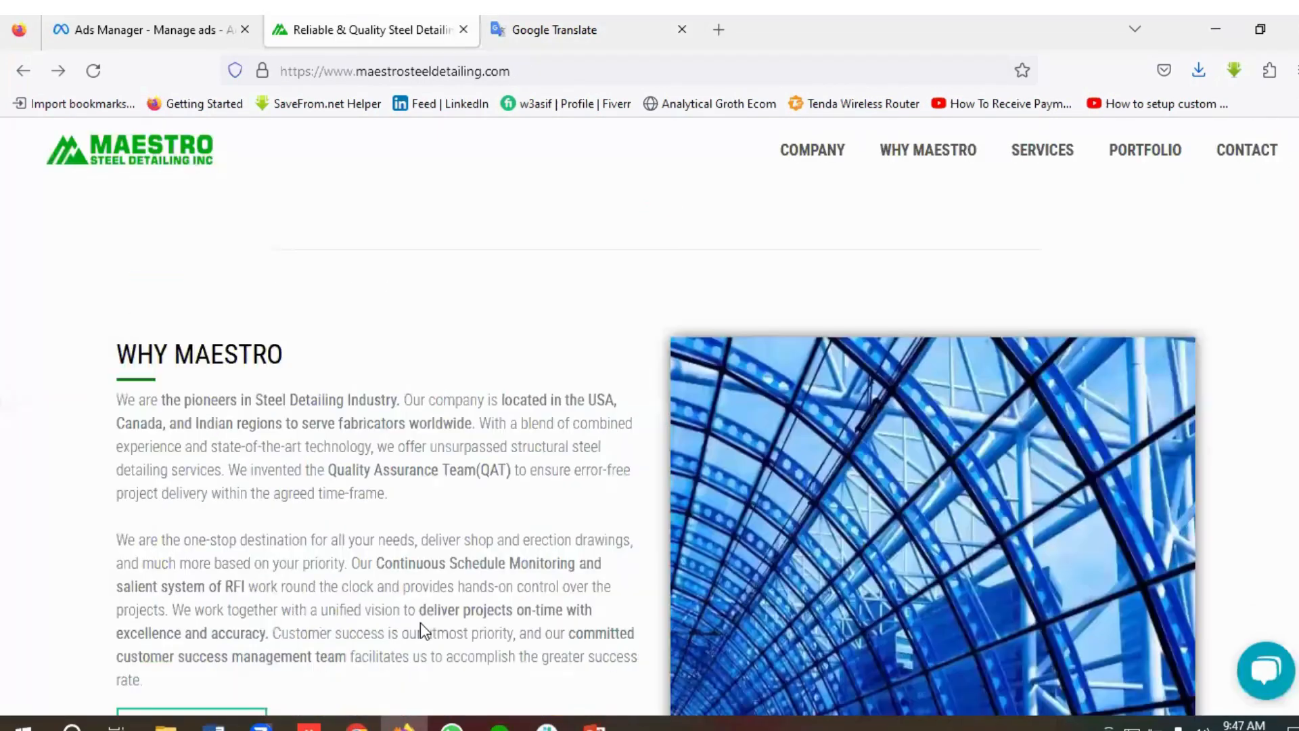
pyautogui.scroll(-10, 420, 622)
pyautogui.scroll(-6, 422, 620)
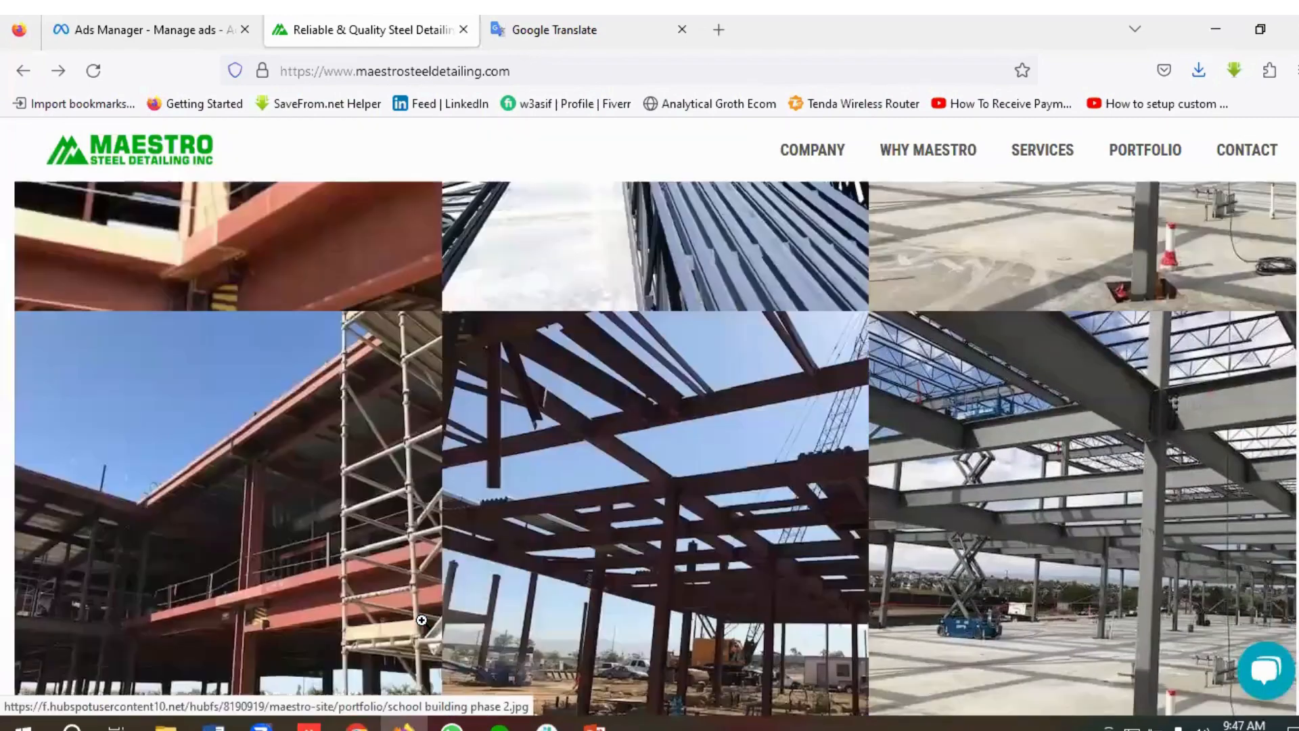
pyautogui.scroll(-12, 422, 619)
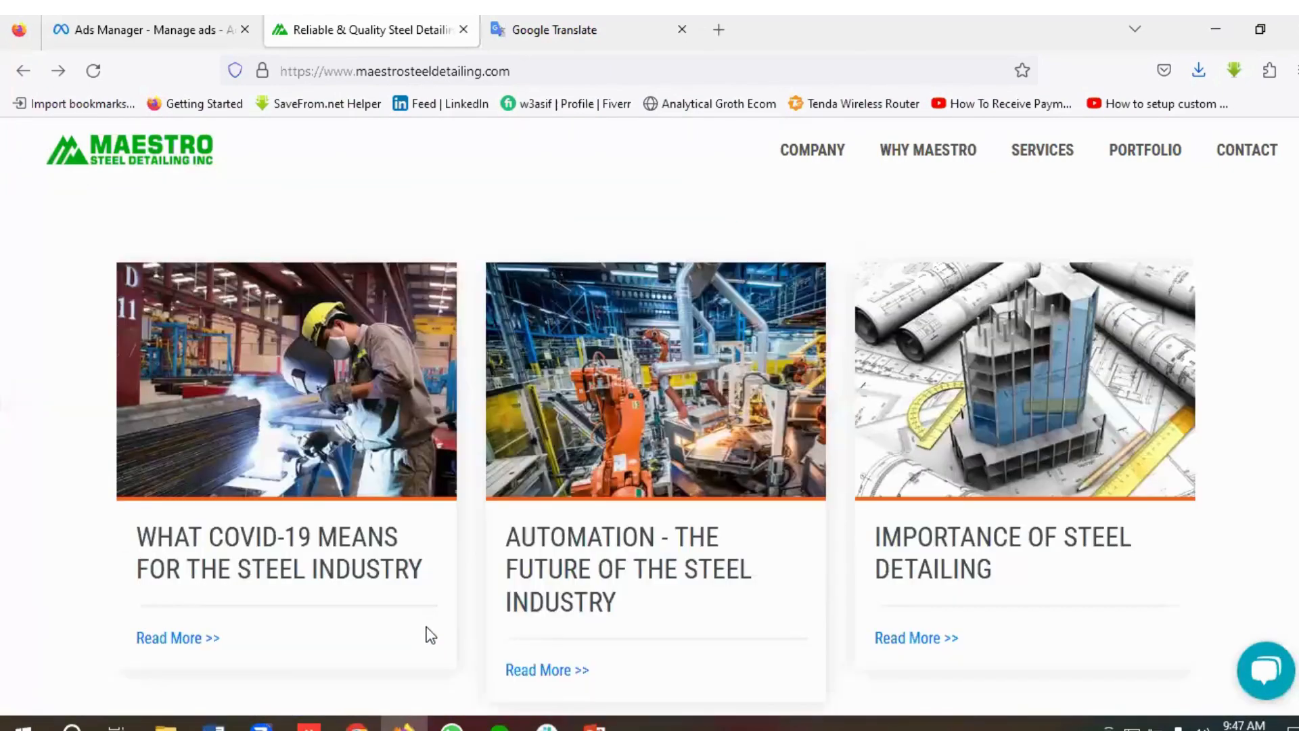
pyautogui.scroll(-6, 425, 626)
pyautogui.scroll(-10, 425, 627)
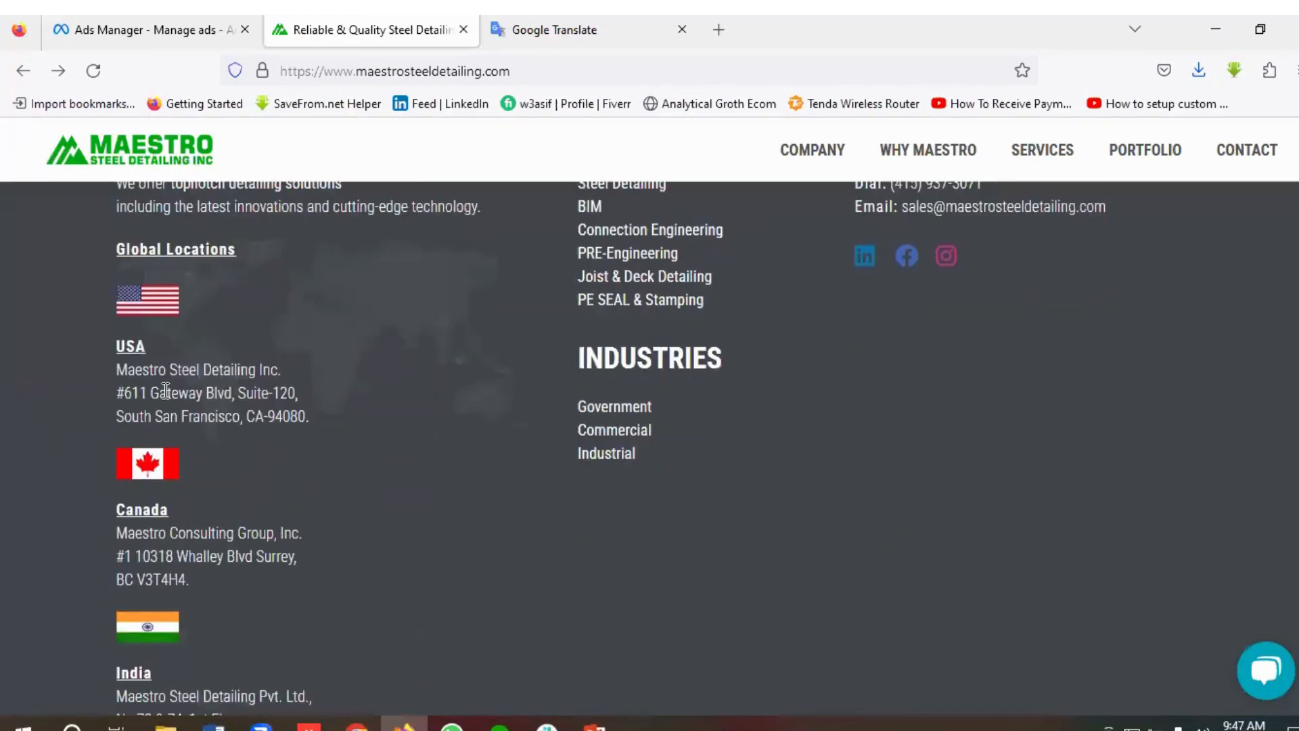
pyautogui.scroll(-2, 223, 524)
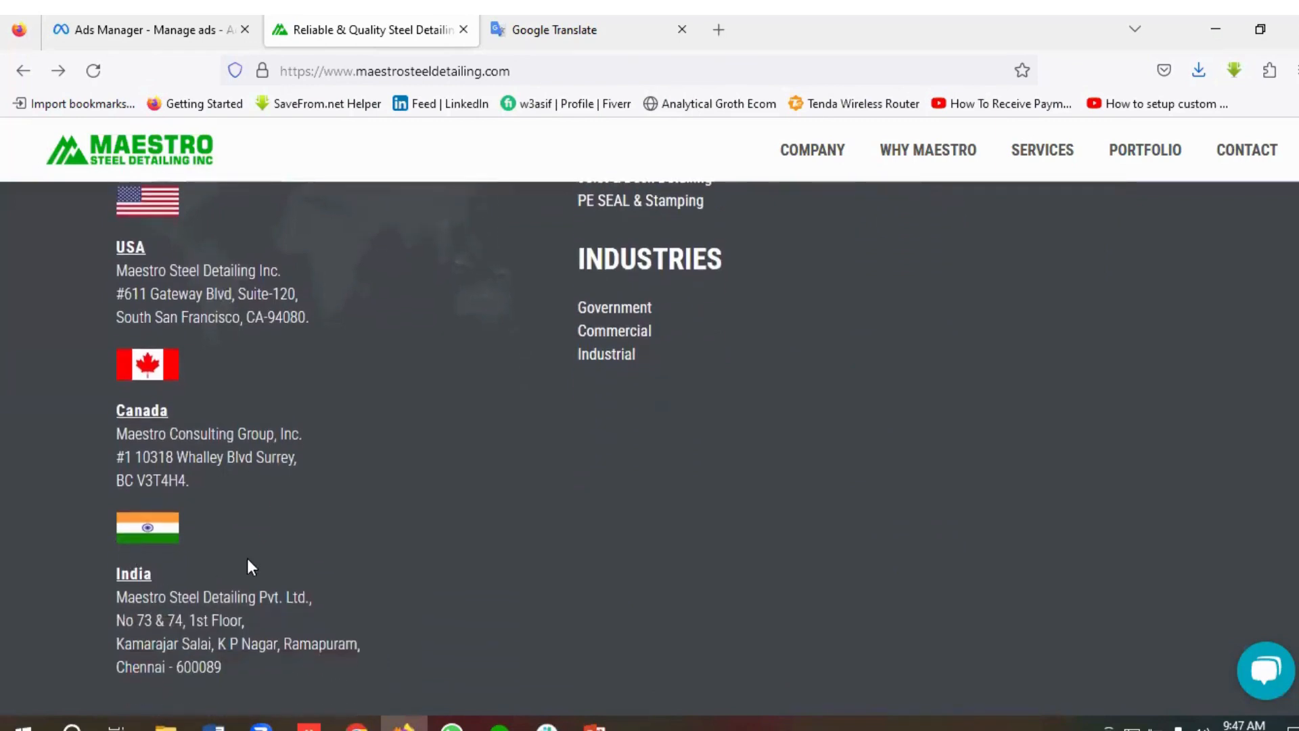
pyautogui.scroll(5, 246, 559)
pyautogui.scroll(7, 246, 558)
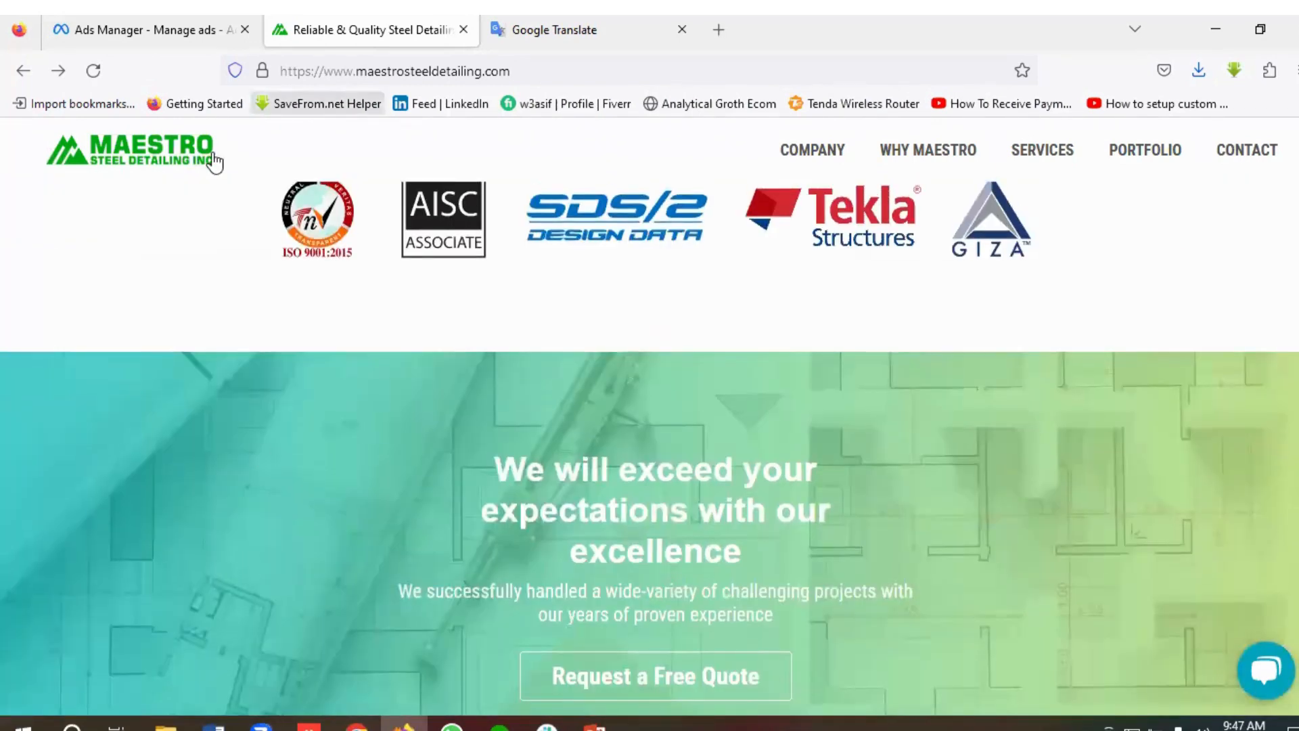
# Go back to the brief in Google Translate and review its gender, location, budget, age range and audience targeting details
pyautogui.click(535, 29)
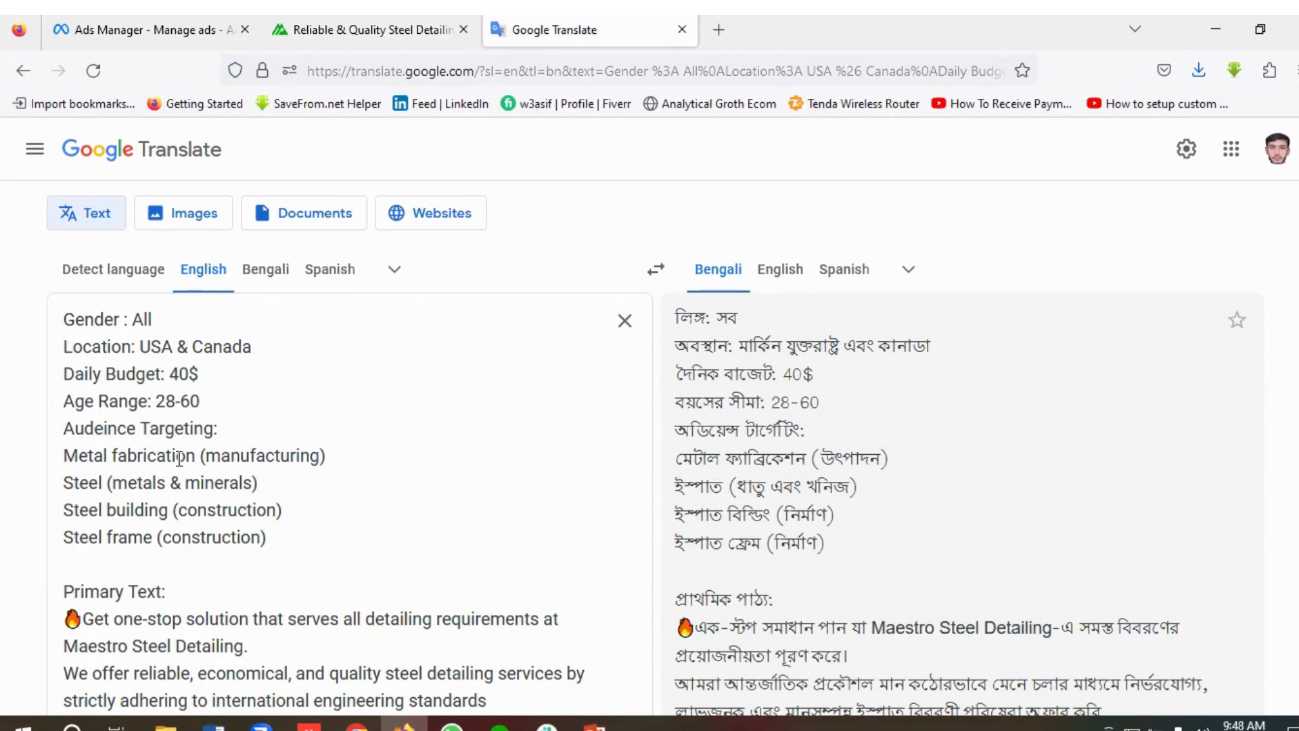
pyautogui.scroll(-2, 274, 408)
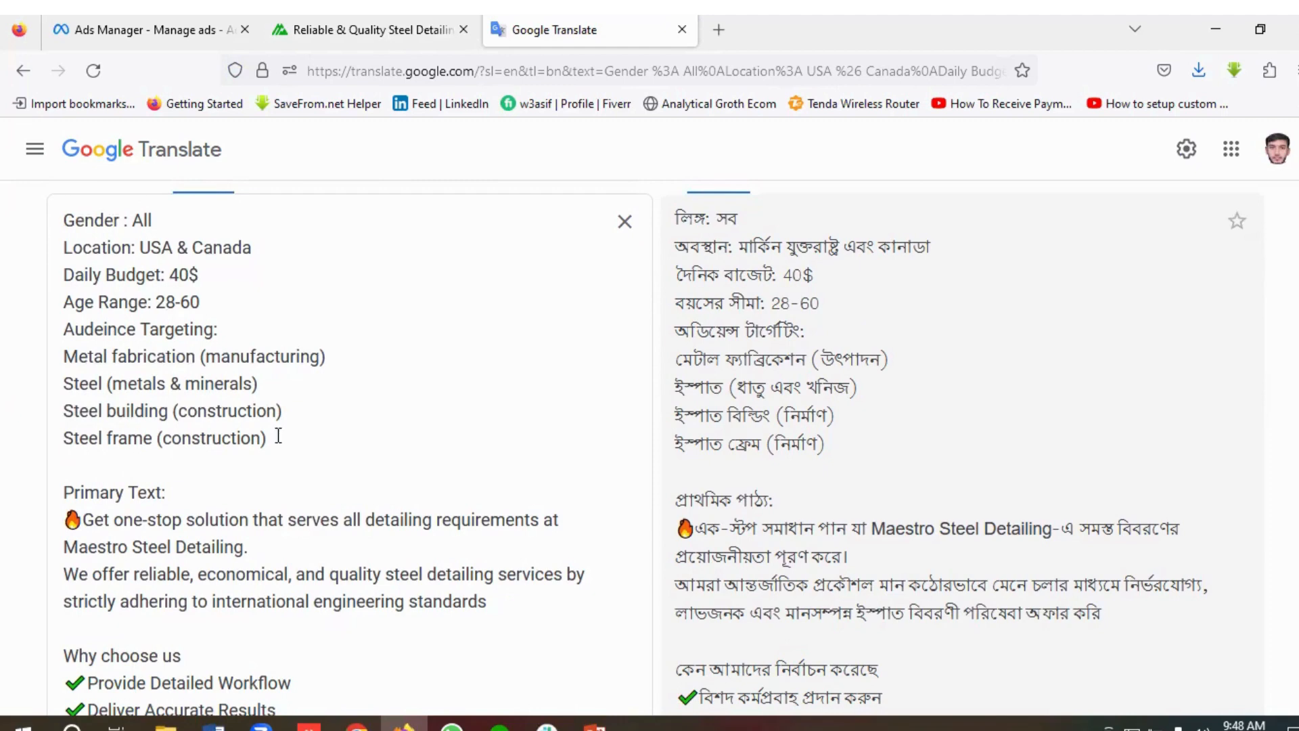
pyautogui.moveTo(288, 444); pyautogui.dragTo(51, 348)
pyautogui.click(143, 381)
pyautogui.scroll(-5, 312, 416)
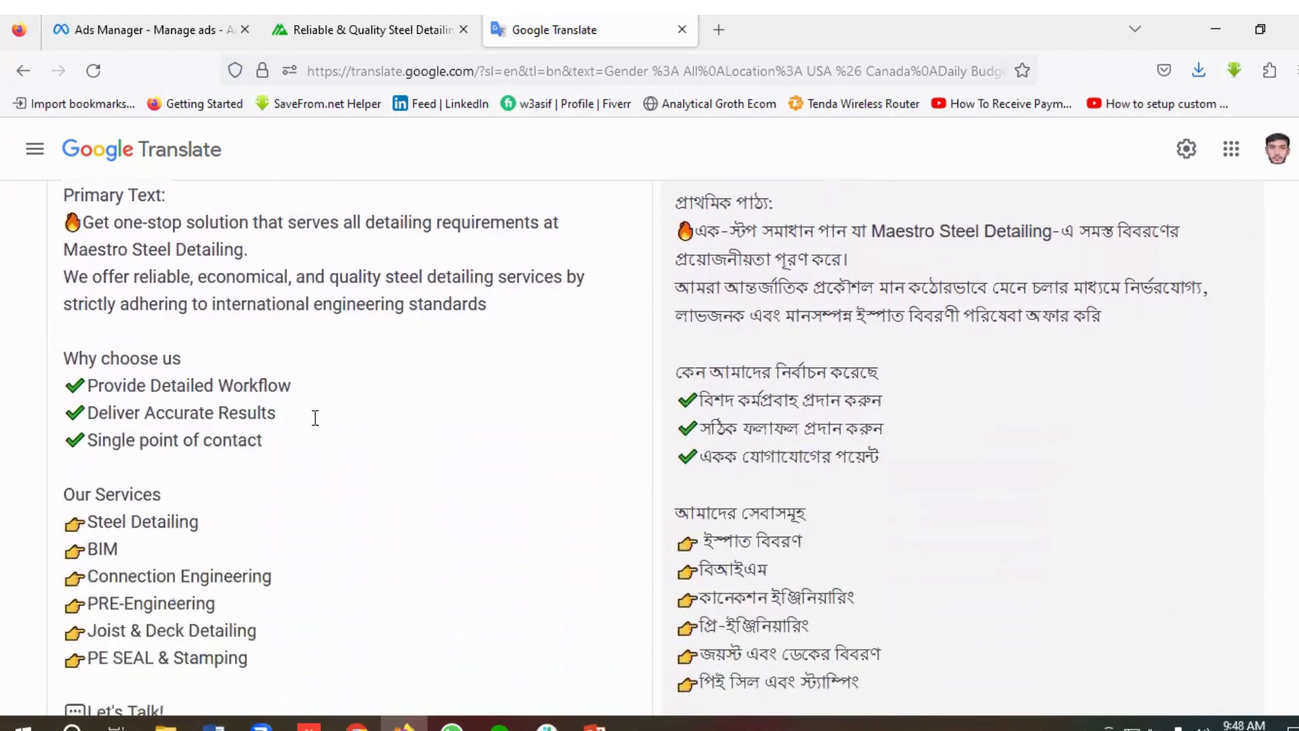
pyautogui.scroll(2, 315, 418)
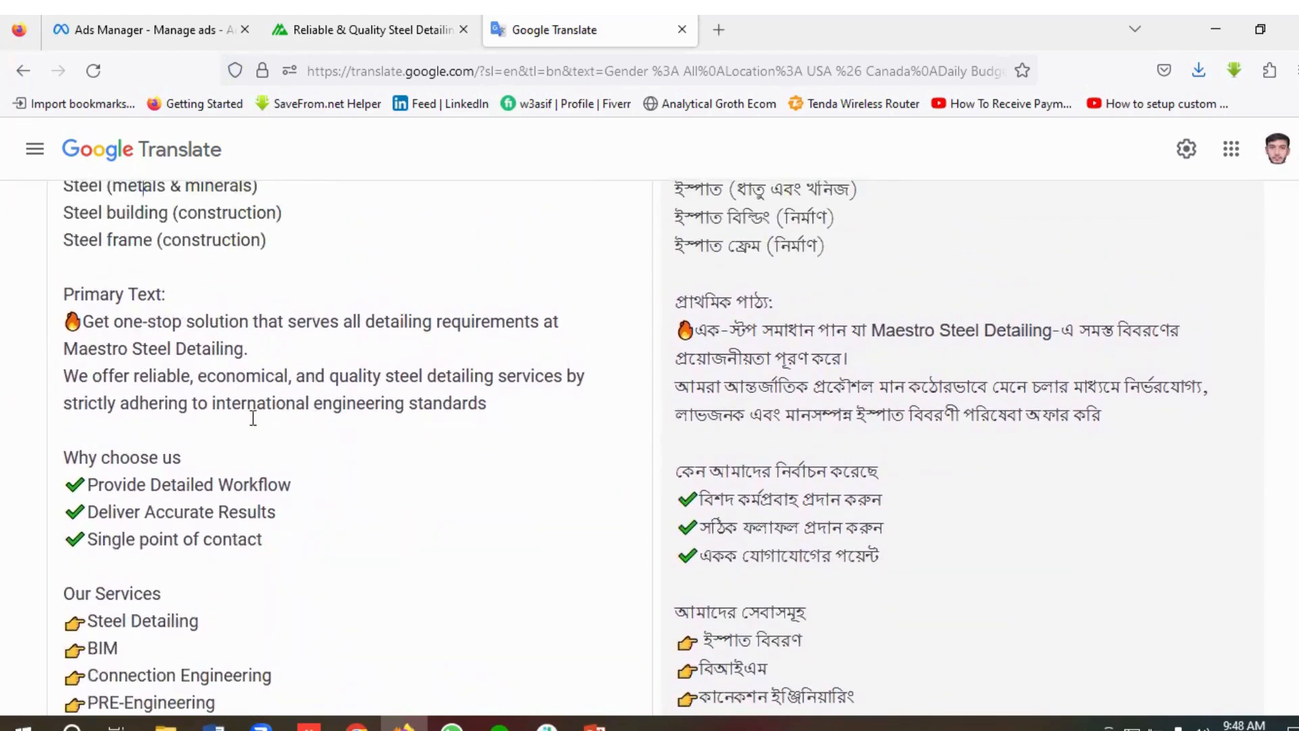
pyautogui.scroll(-3, 253, 417)
pyautogui.scroll(5, 258, 429)
pyautogui.scroll(-2, 259, 430)
pyautogui.scroll(-2, 268, 431)
pyautogui.scroll(2, 424, 360)
# Read the opening paragraph of the brief's primary text about the one-stop steel detailing solution
pyautogui.moveTo(505, 408); pyautogui.dragTo(63, 321)
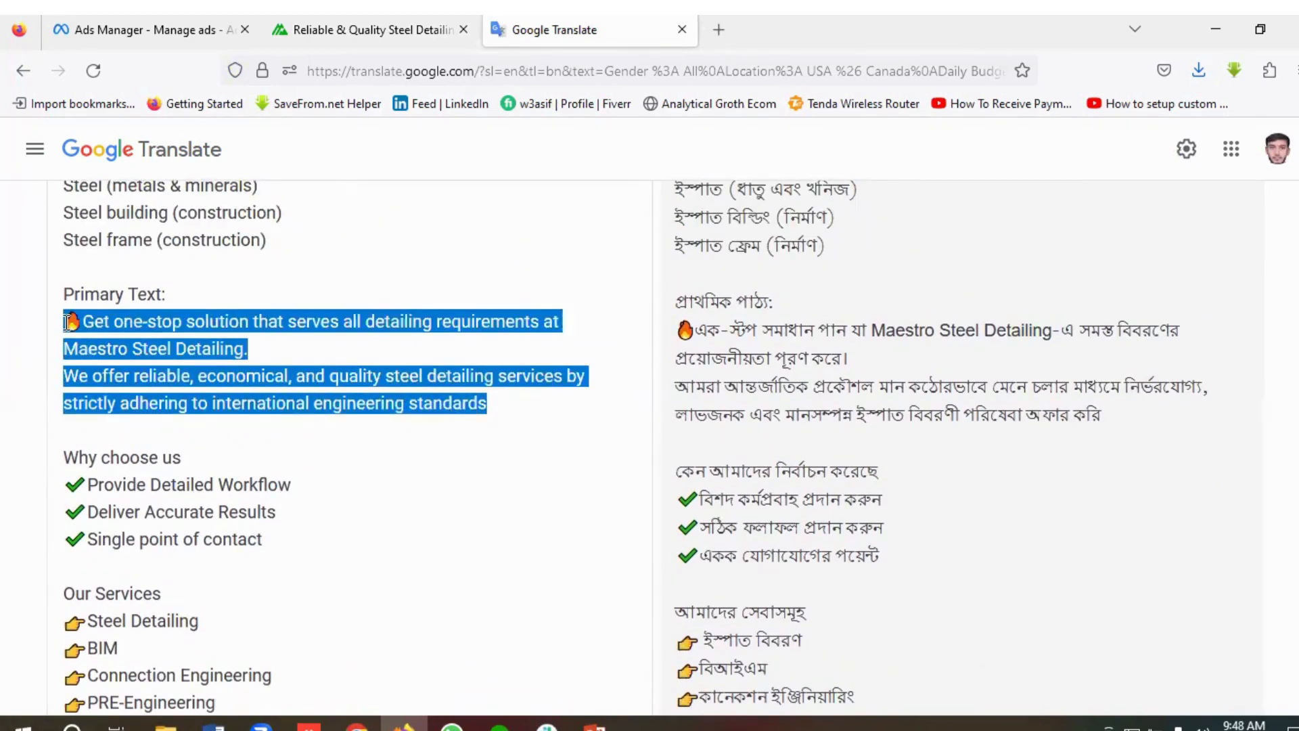
pyautogui.click(190, 333)
pyautogui.moveTo(487, 405); pyautogui.dragTo(65, 322)
pyautogui.click(167, 334)
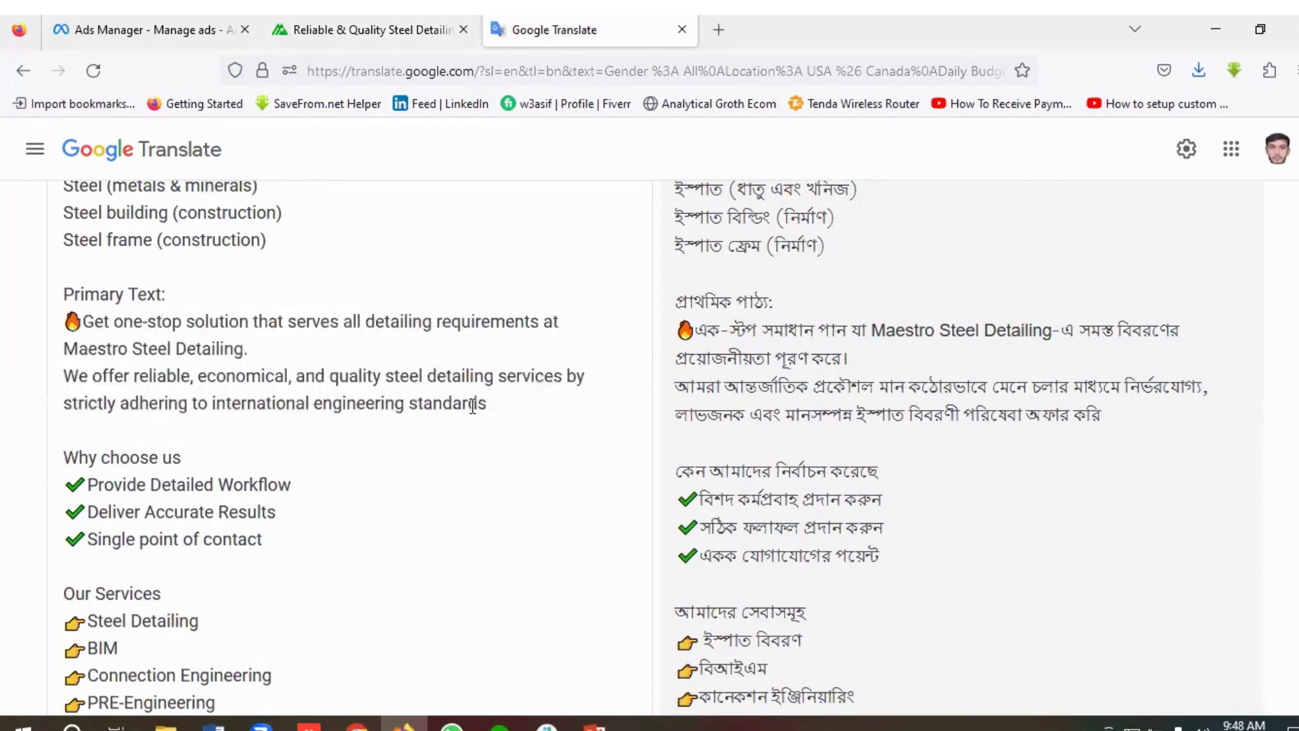
pyautogui.moveTo(487, 405); pyautogui.dragTo(40, 317)
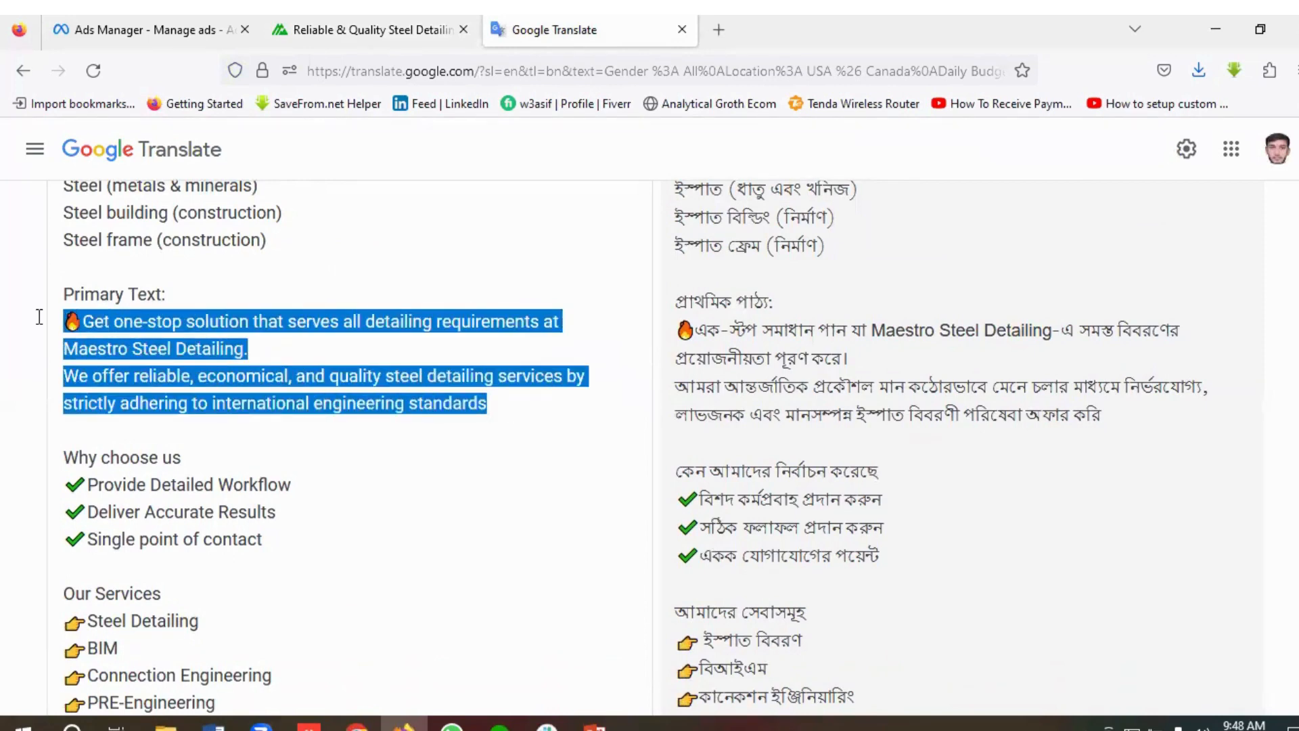
pyautogui.click(196, 350)
# Examine the "Why choose us" heading and its three checkmarked points in the primary text
pyautogui.scroll(-3, 198, 360)
pyautogui.moveTo(198, 360); pyautogui.dragTo(31, 355)
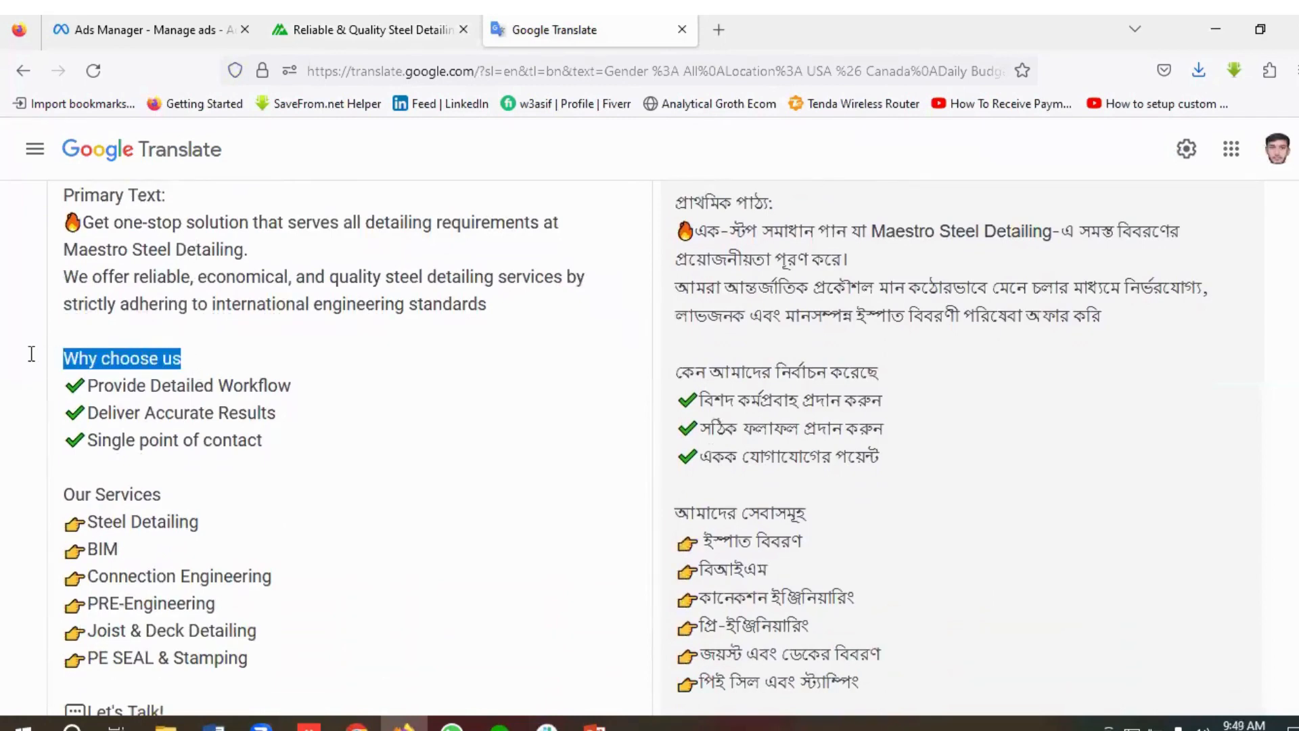
pyautogui.click(263, 440)
pyautogui.moveTo(258, 444); pyautogui.dragTo(65, 384)
pyautogui.click(245, 453)
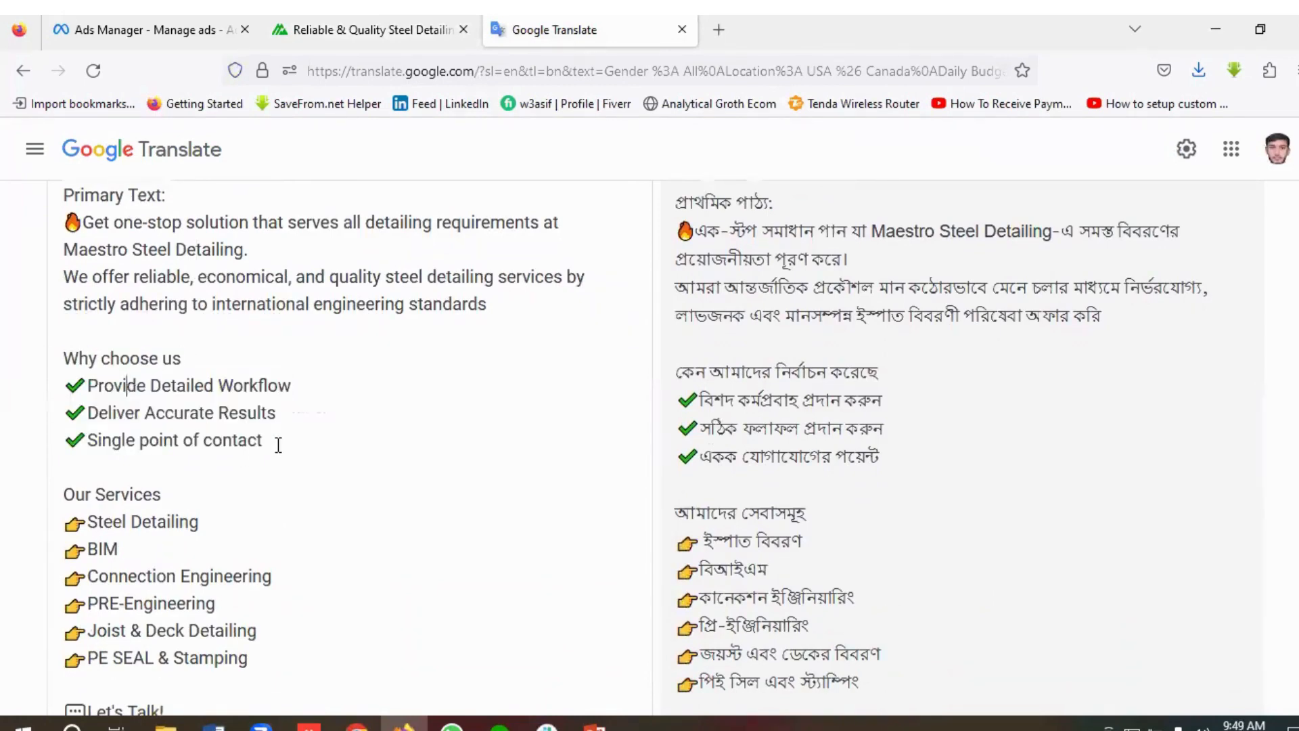
pyautogui.moveTo(275, 443); pyautogui.dragTo(67, 385)
pyautogui.click(166, 413)
# Reread the primary text's introduction together with the "Why choose us" block that follows it
pyautogui.scroll(3, 200, 412)
pyautogui.moveTo(489, 501); pyautogui.dragTo(73, 420)
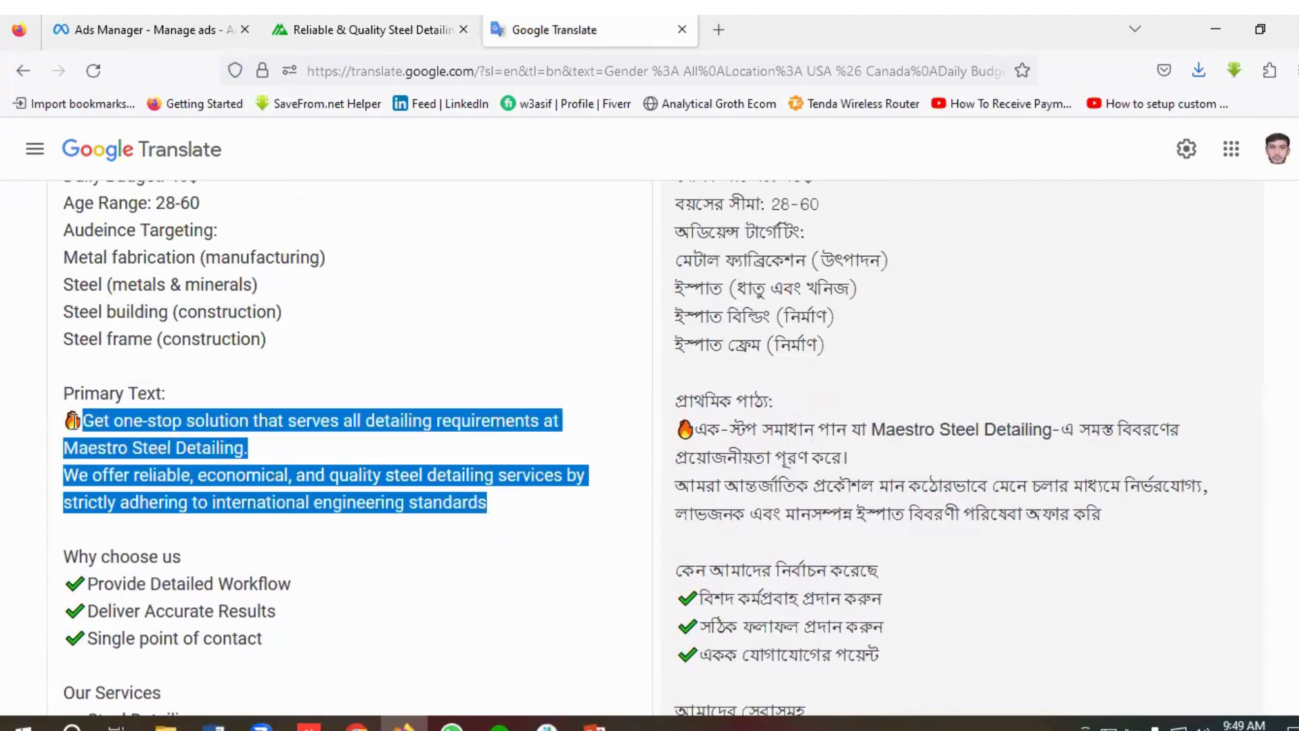
pyautogui.click(163, 433)
pyautogui.scroll(-3, 253, 468)
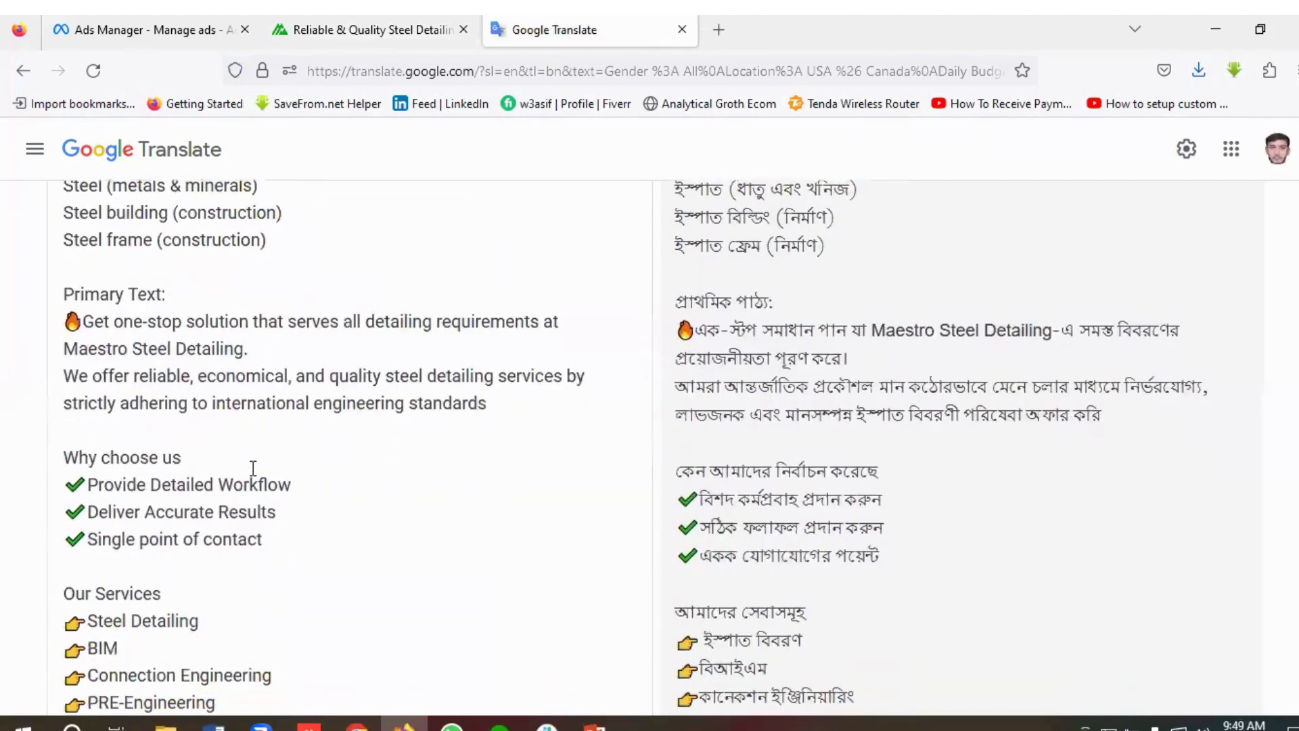
pyautogui.scroll(-3, 253, 468)
pyautogui.moveTo(291, 439); pyautogui.dragTo(57, 361)
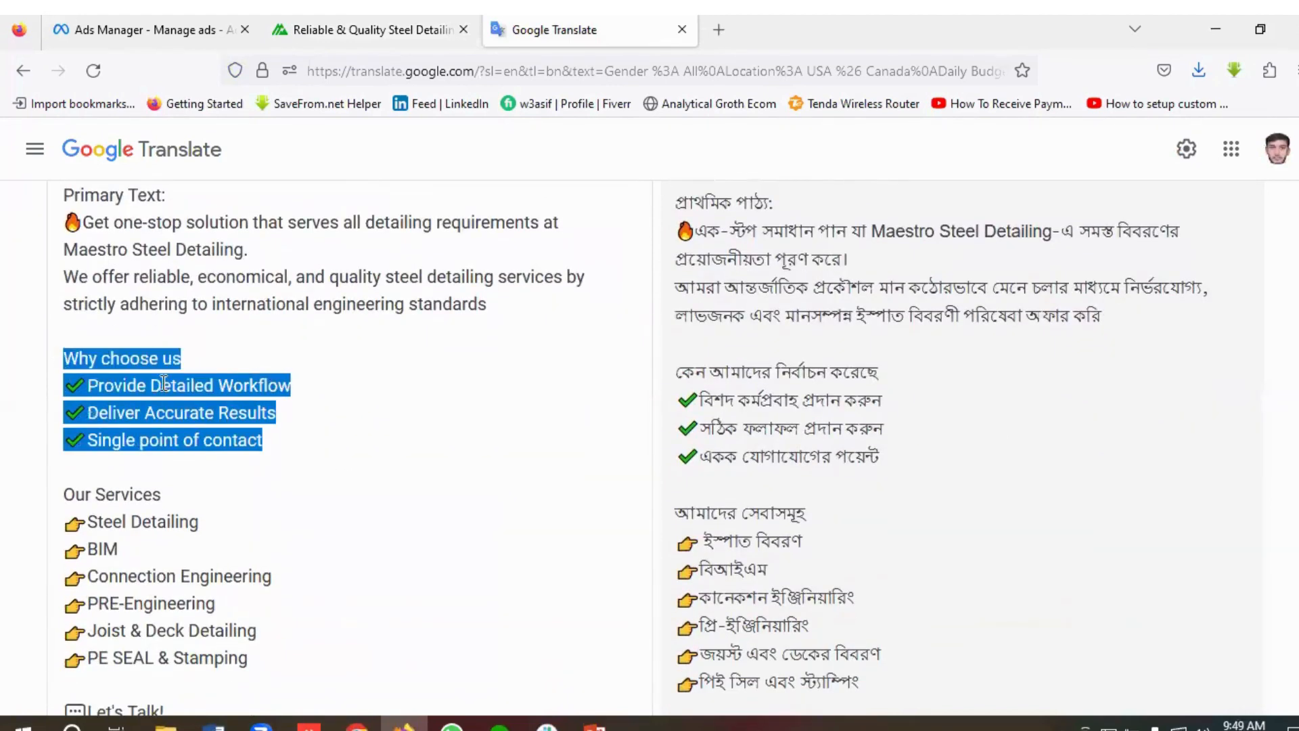
pyautogui.click(164, 383)
pyautogui.moveTo(281, 440); pyautogui.dragTo(65, 359)
pyautogui.click(162, 385)
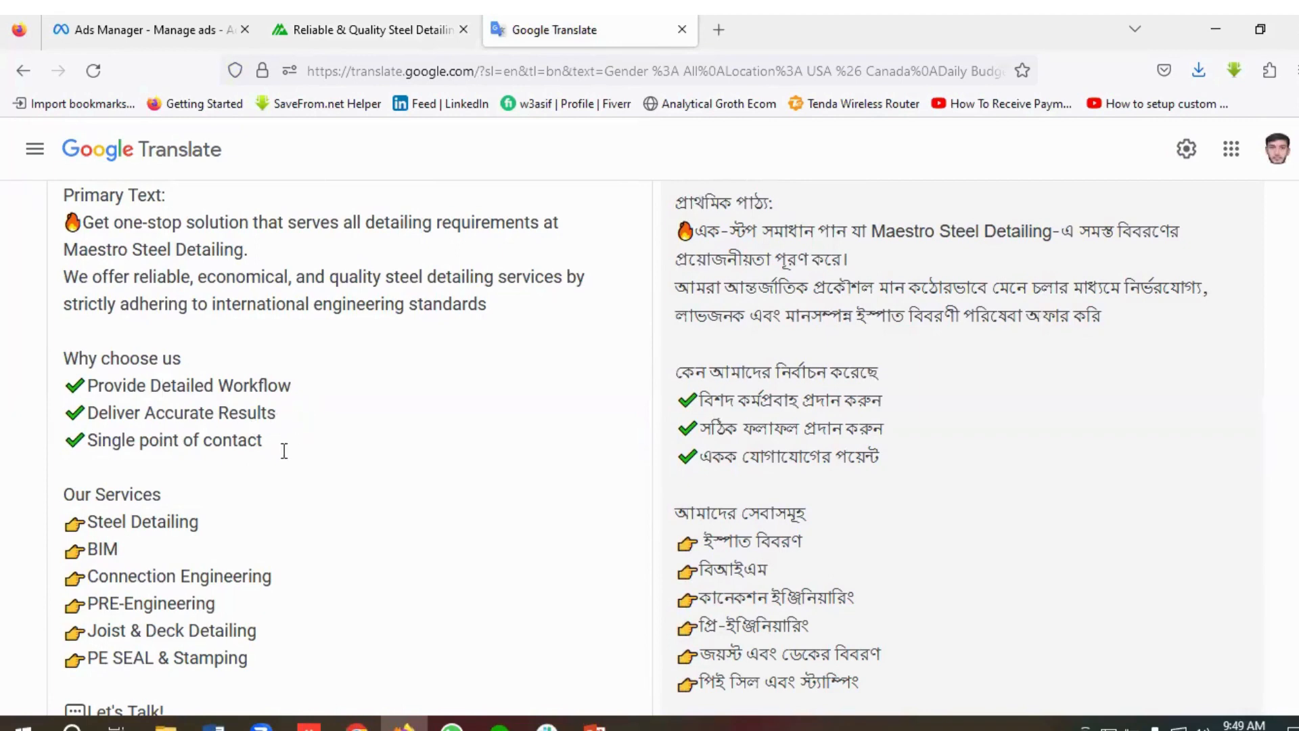
# Review the "Our Services" list and the "Let's Talk!" section, including the line on expert availability
pyautogui.scroll(-3, 290, 441)
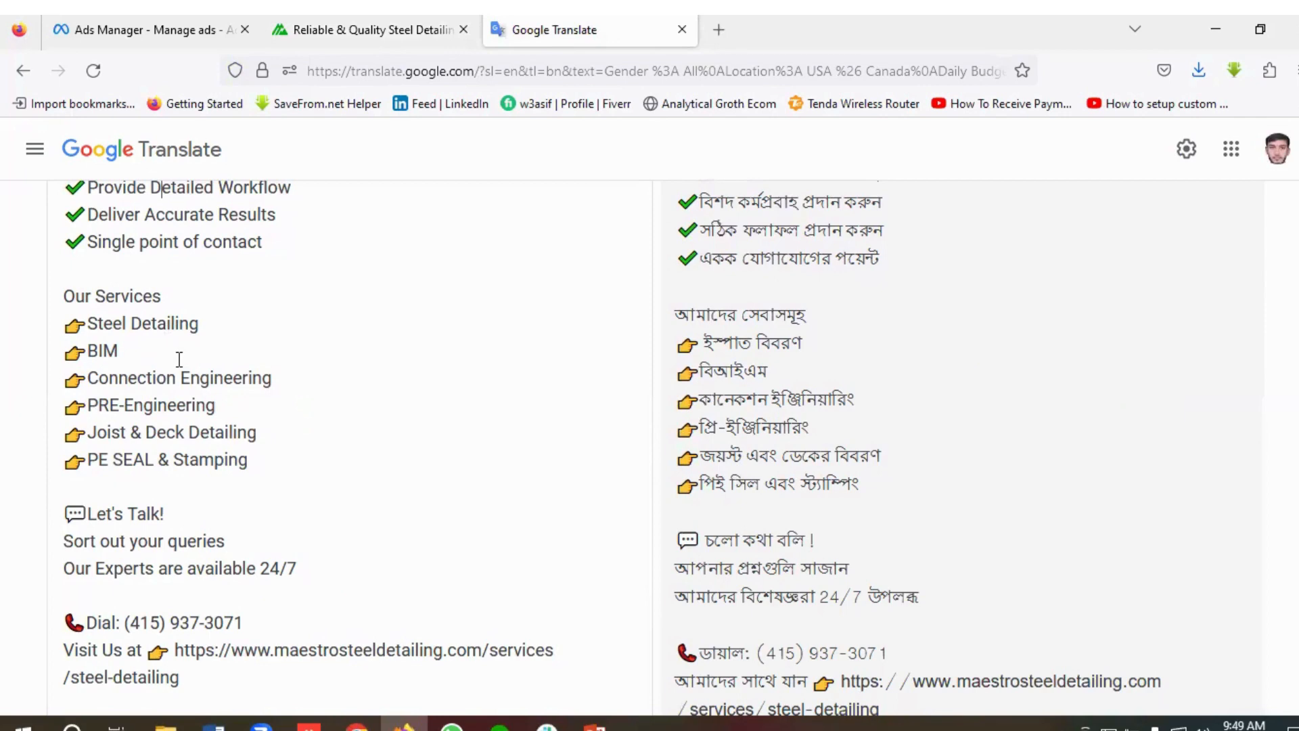
pyautogui.click(140, 340)
pyautogui.scroll(-3, 292, 474)
pyautogui.scroll(-3, 292, 470)
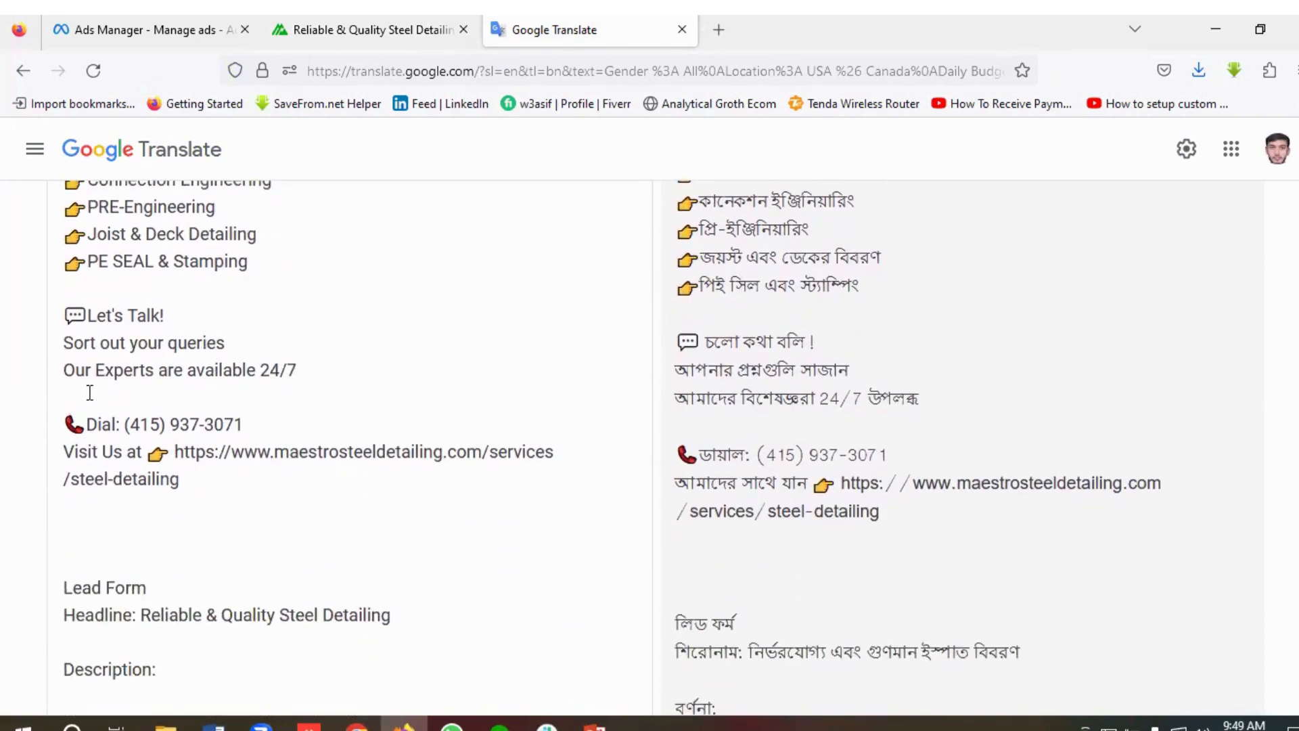
pyautogui.moveTo(298, 370); pyautogui.dragTo(31, 375)
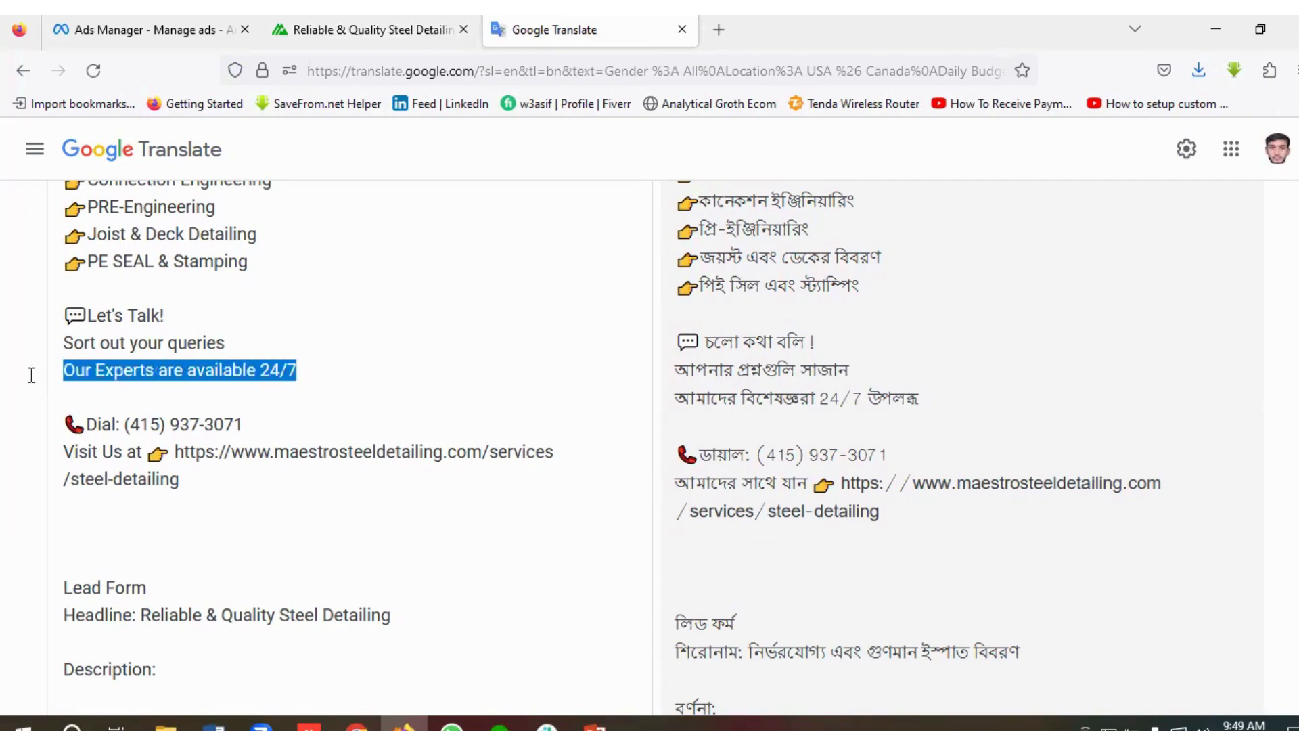
pyautogui.click(171, 375)
pyautogui.moveTo(310, 372); pyautogui.dragTo(41, 373)
pyautogui.click(157, 372)
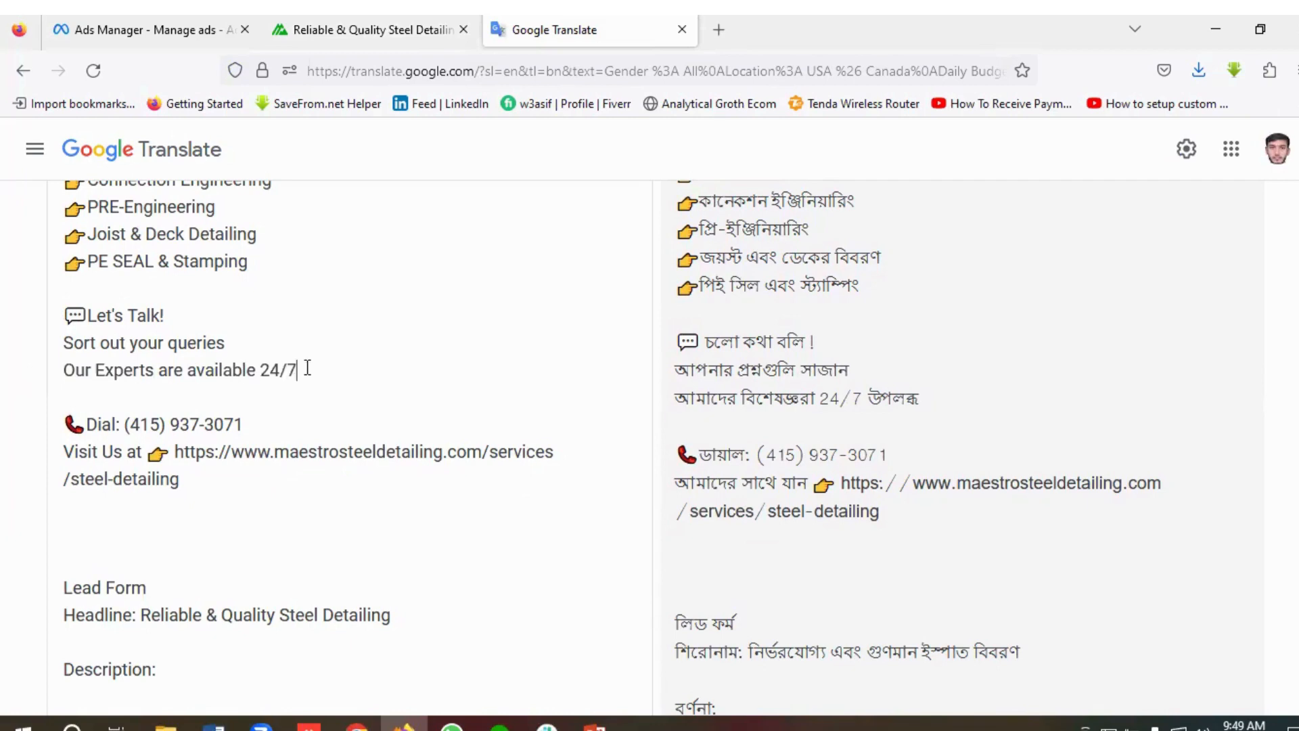
pyautogui.moveTo(305, 371); pyautogui.dragTo(42, 369)
pyautogui.click(189, 372)
pyautogui.scroll(-1, 297, 375)
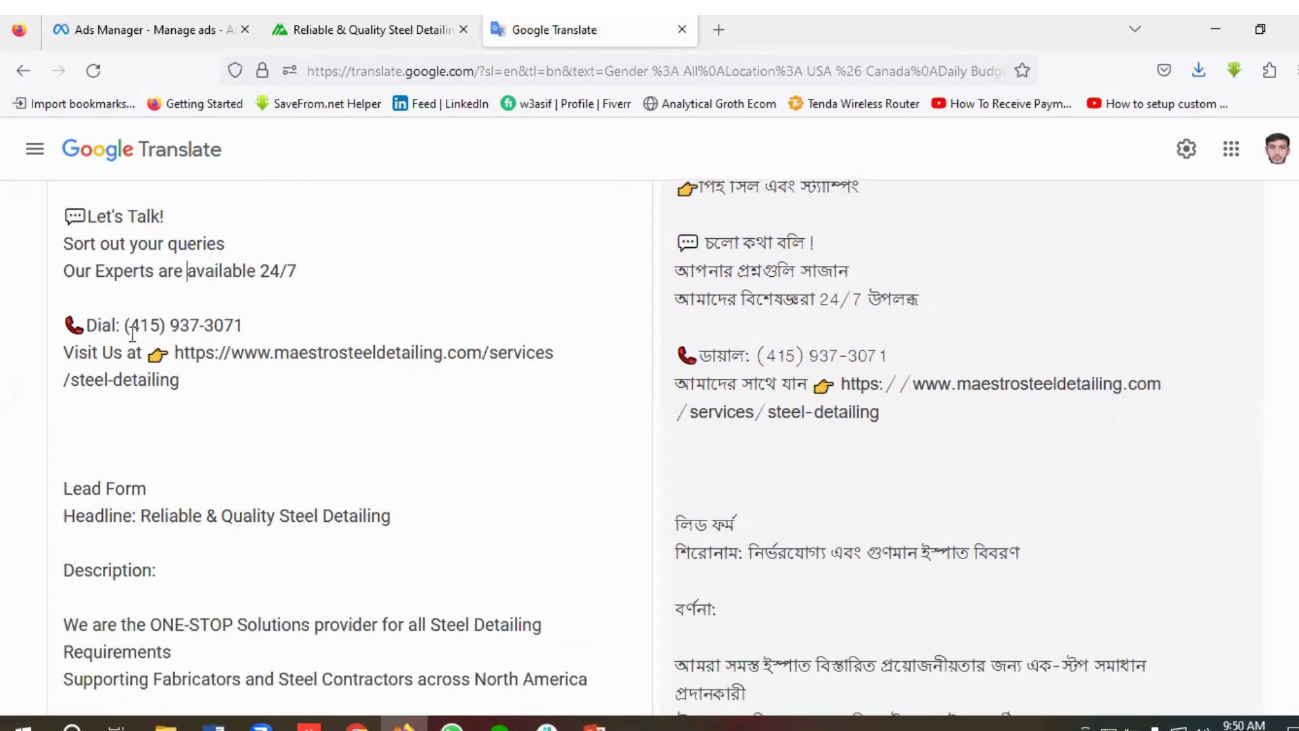
# Examine the phone contact line and the "Visit Us at" website link in the primary text
pyautogui.moveTo(274, 328); pyautogui.dragTo(51, 329)
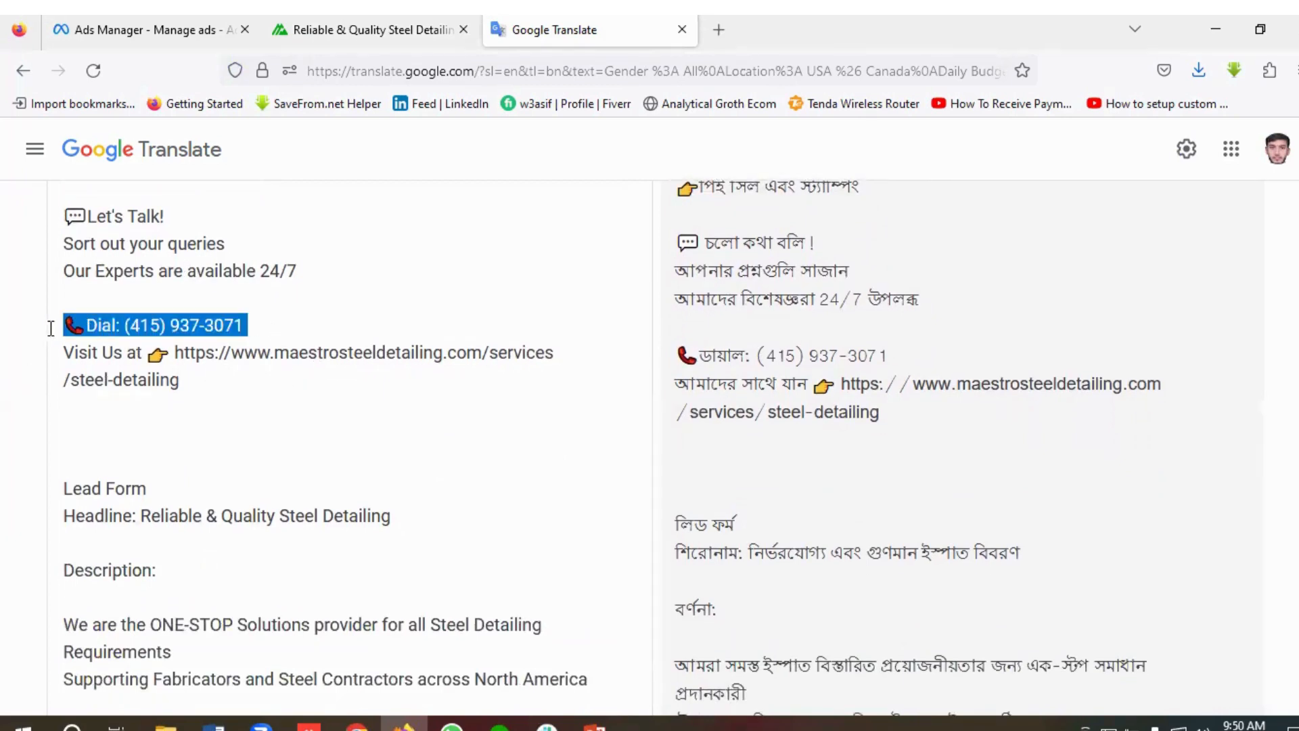
pyautogui.click(280, 329)
pyautogui.moveTo(181, 379); pyautogui.dragTo(56, 346)
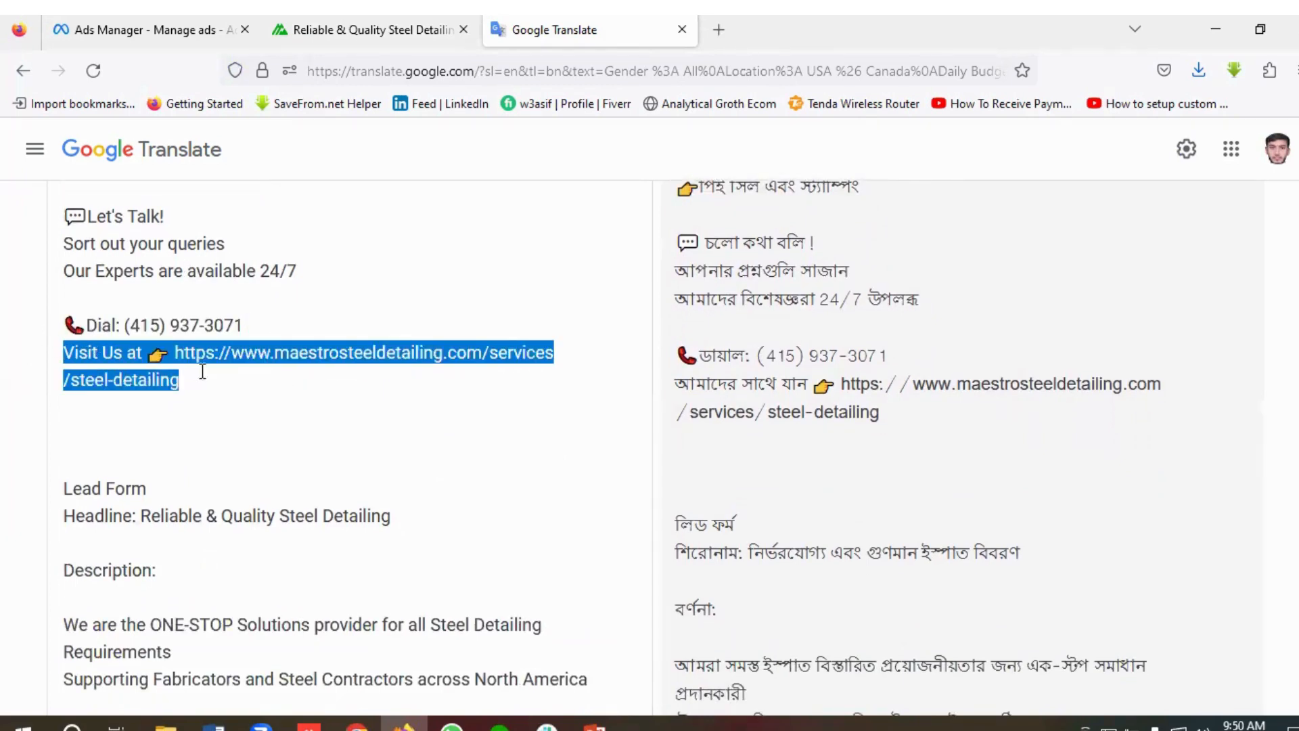
pyautogui.click(273, 384)
pyautogui.moveTo(217, 383); pyautogui.dragTo(52, 353)
pyautogui.click(206, 366)
# Read the Lead Form headline and description, and recheck the targeting details at the start of the brief
pyautogui.scroll(-3, 256, 403)
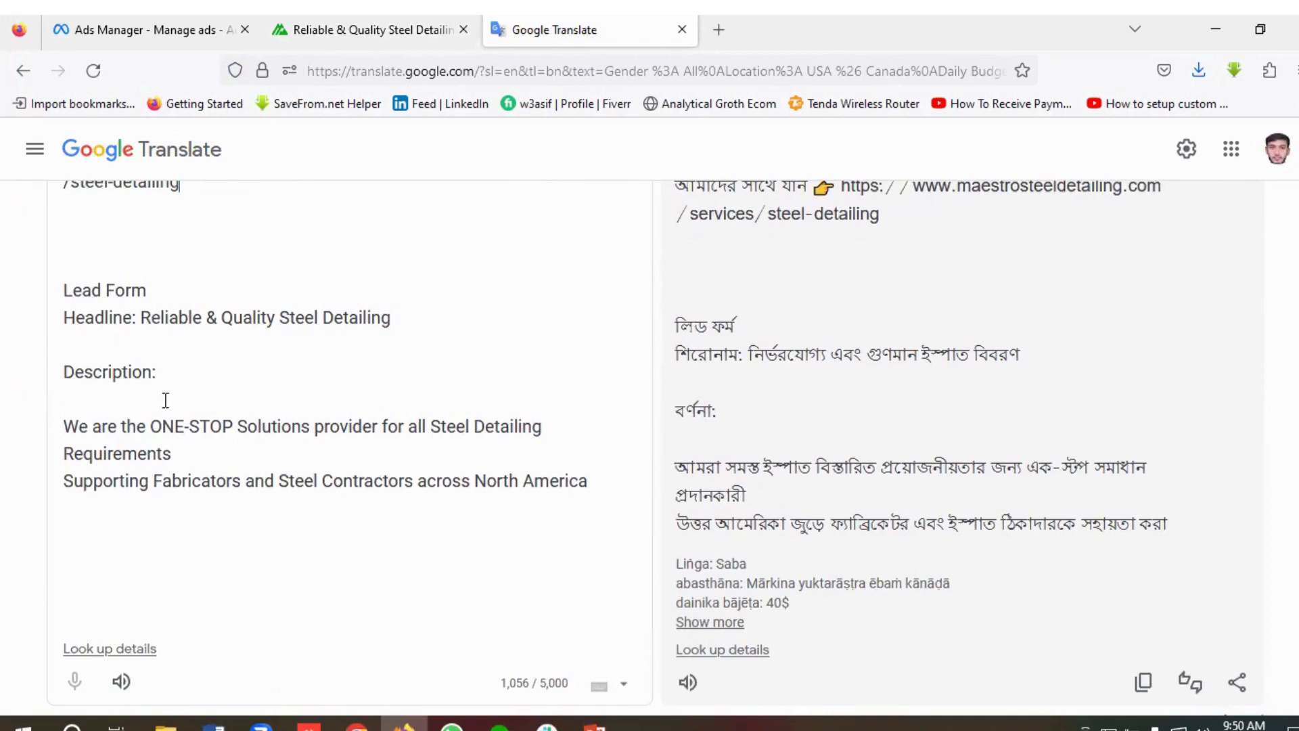
pyautogui.scroll(2, 216, 466)
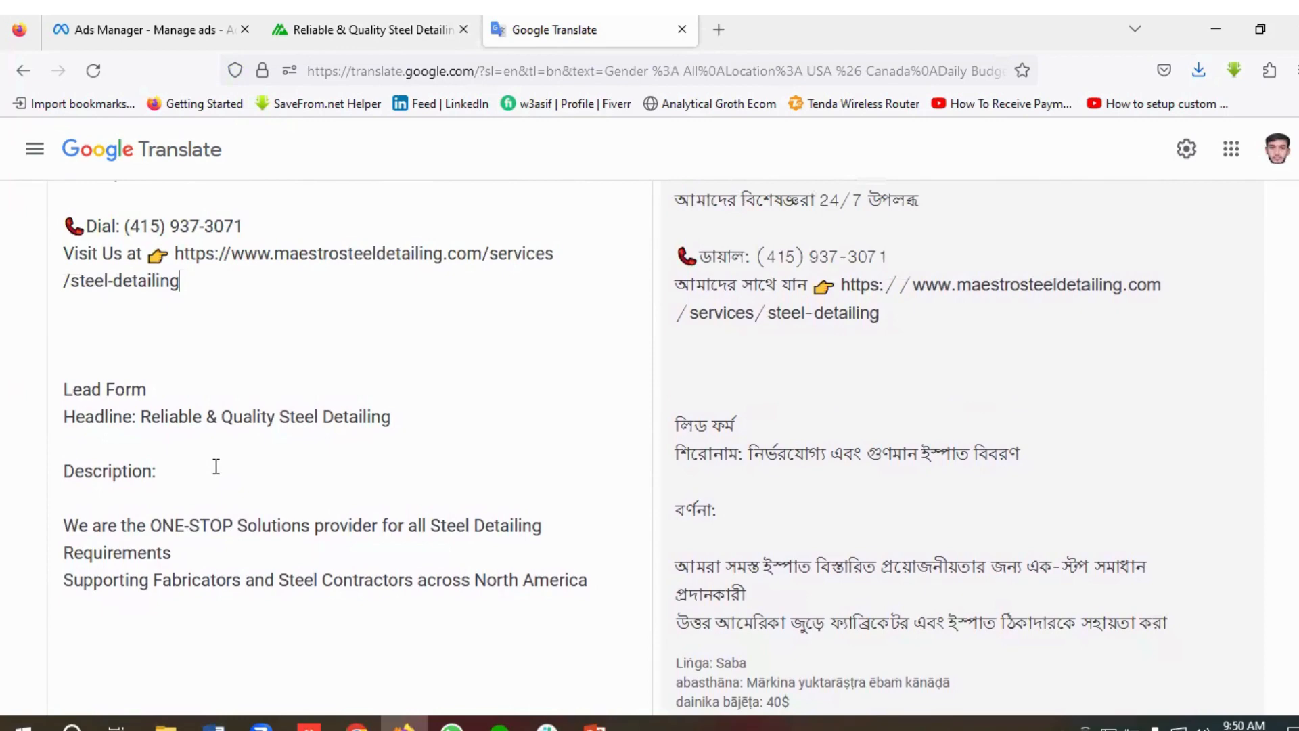
pyautogui.scroll(15, 216, 465)
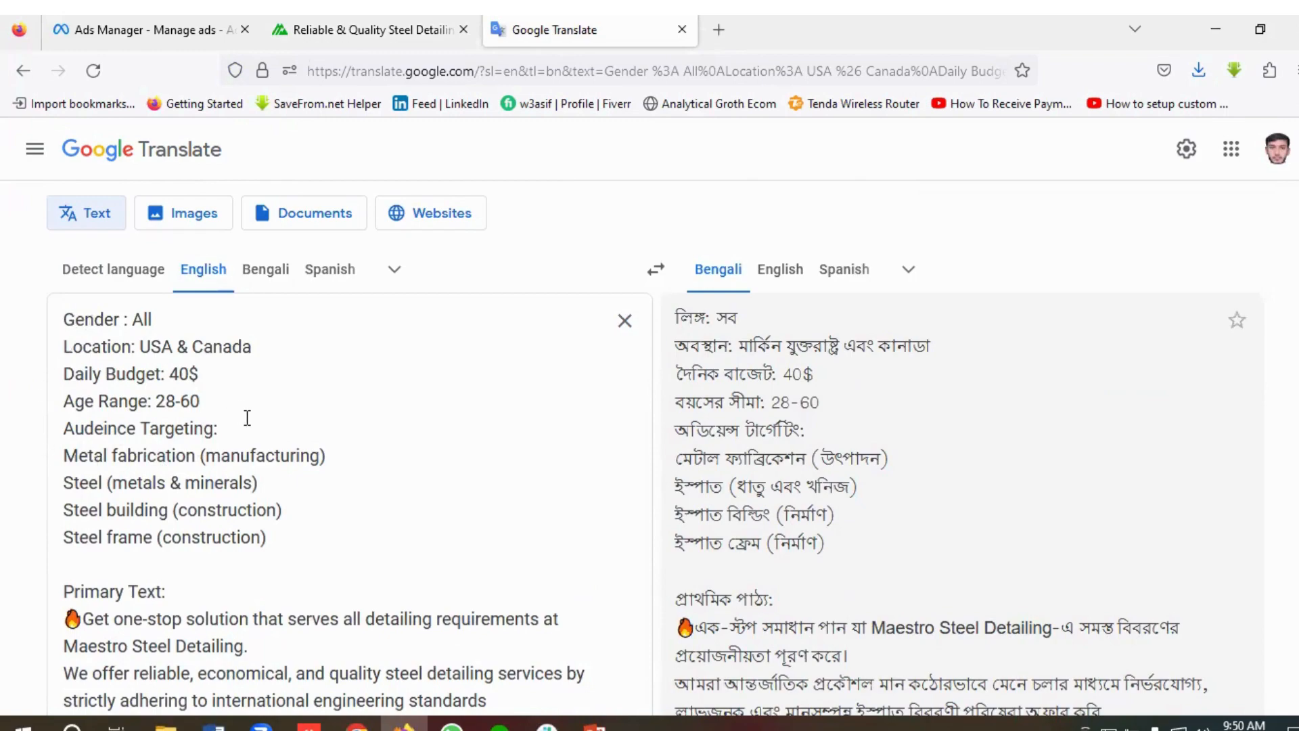
pyautogui.scroll(-3, 250, 406)
pyautogui.scroll(3, 262, 441)
pyautogui.scroll(-5, 282, 478)
pyautogui.scroll(5, 284, 467)
pyautogui.scroll(-1, 286, 467)
pyautogui.scroll(1, 286, 462)
# Switch to Meta Ads Manager and create a new campaign with the Leads objective
pyautogui.click(155, 21)
pyautogui.click(373, 483)
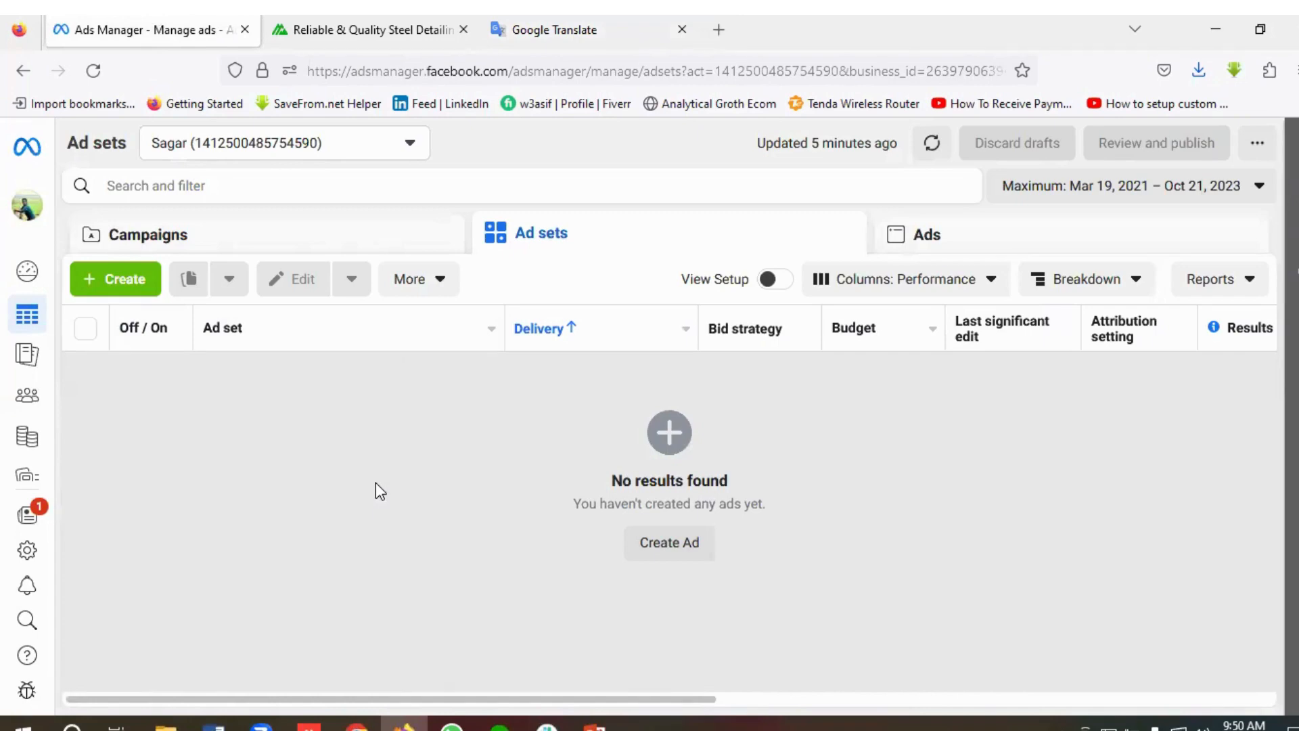
pyautogui.click(121, 284)
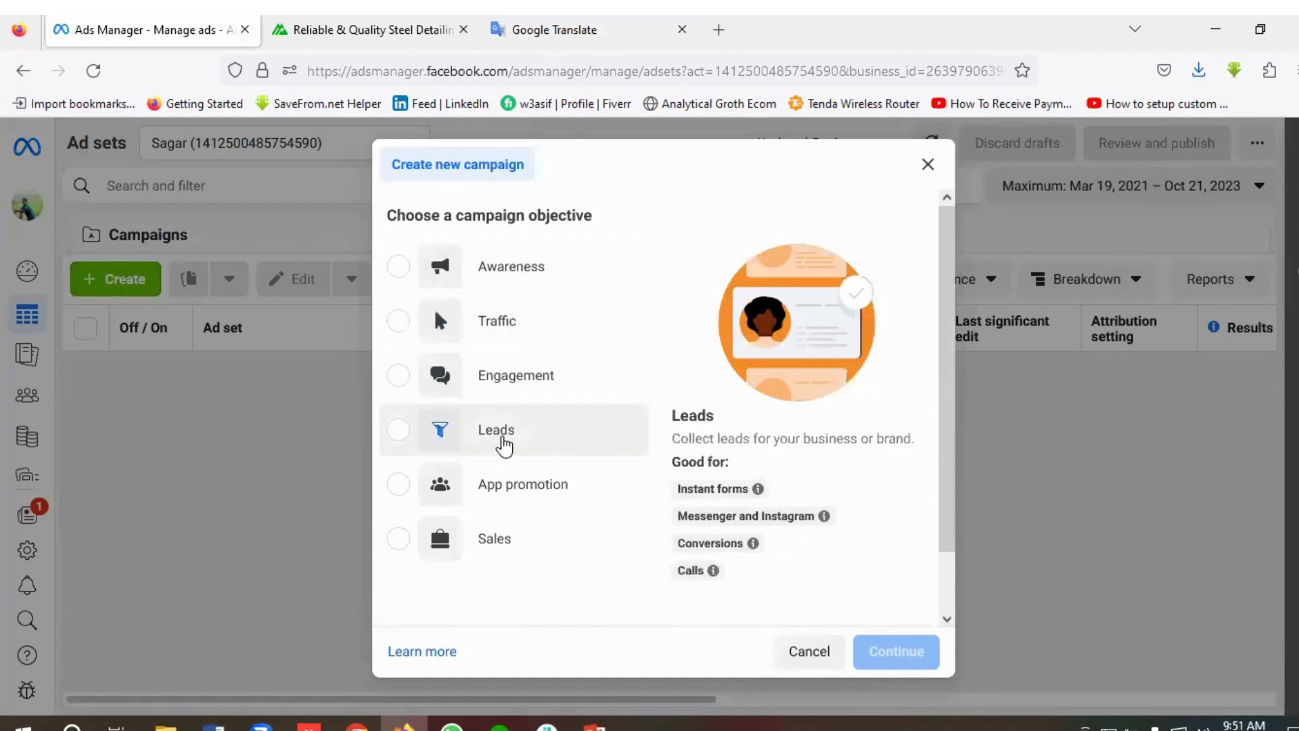
pyautogui.click(504, 446)
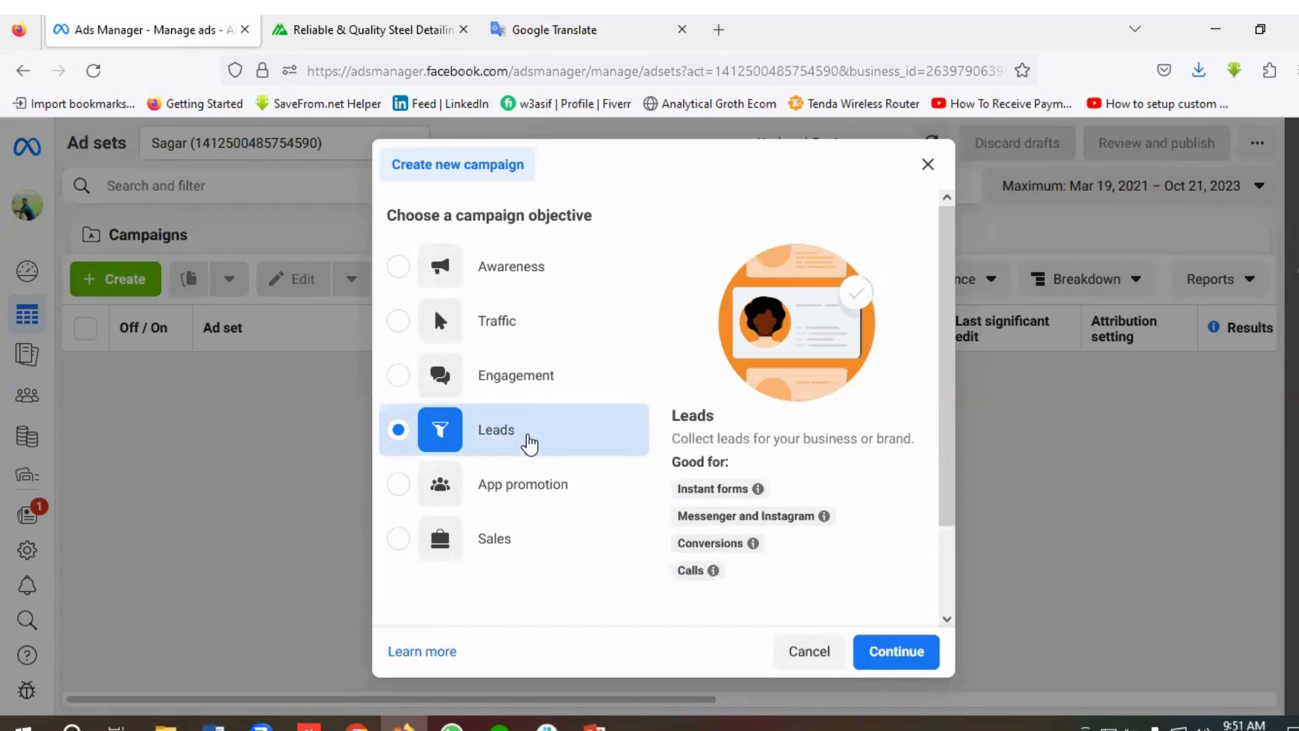
pyautogui.click(896, 650)
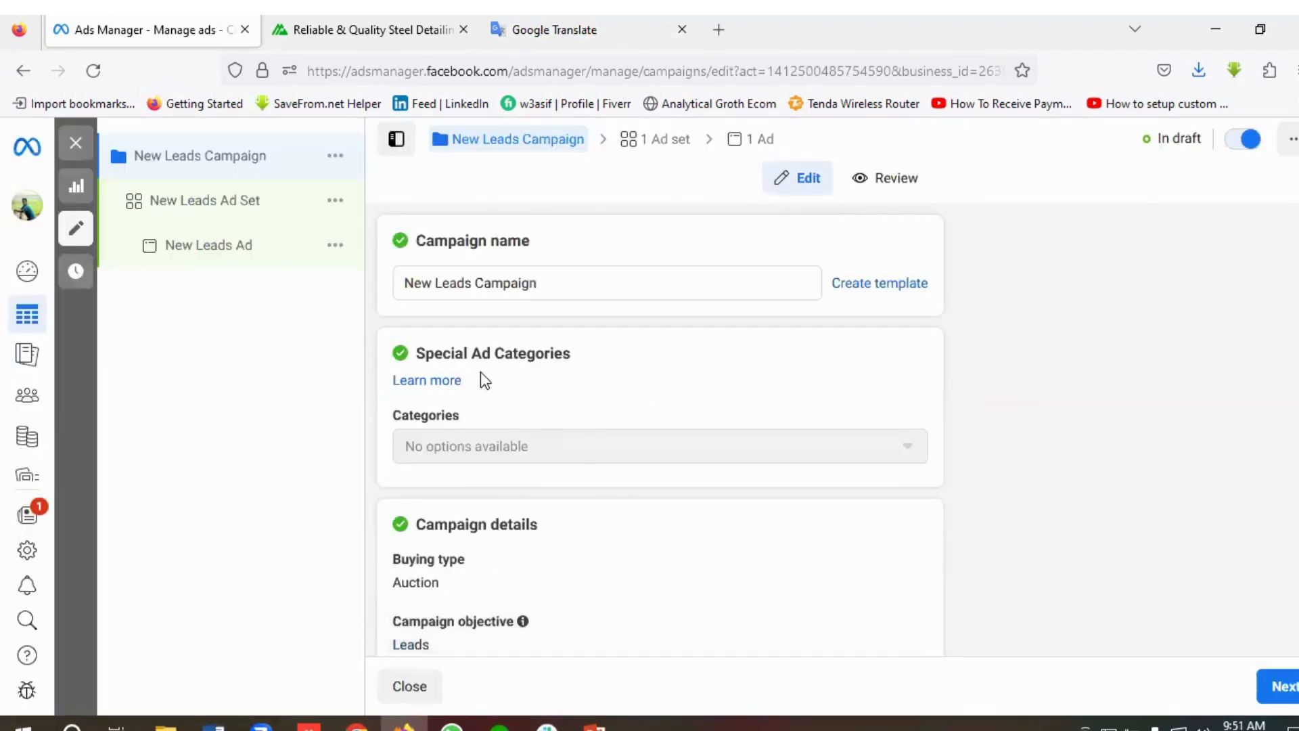
# Rename the campaign as "Maestro Leads Campaign"
pyautogui.click(434, 284)
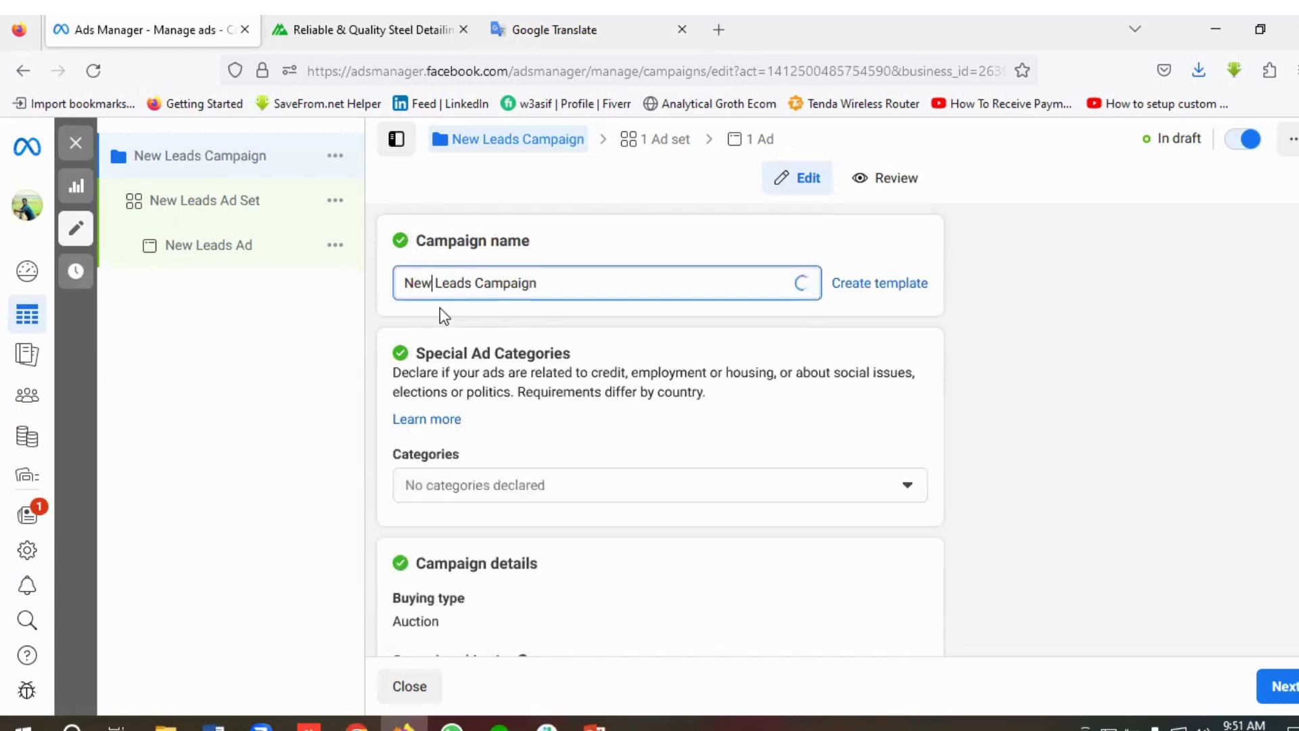
pyautogui.press('BackSpace')
pyautogui.press('BackSpace')
pyautogui.press('BackSpace')
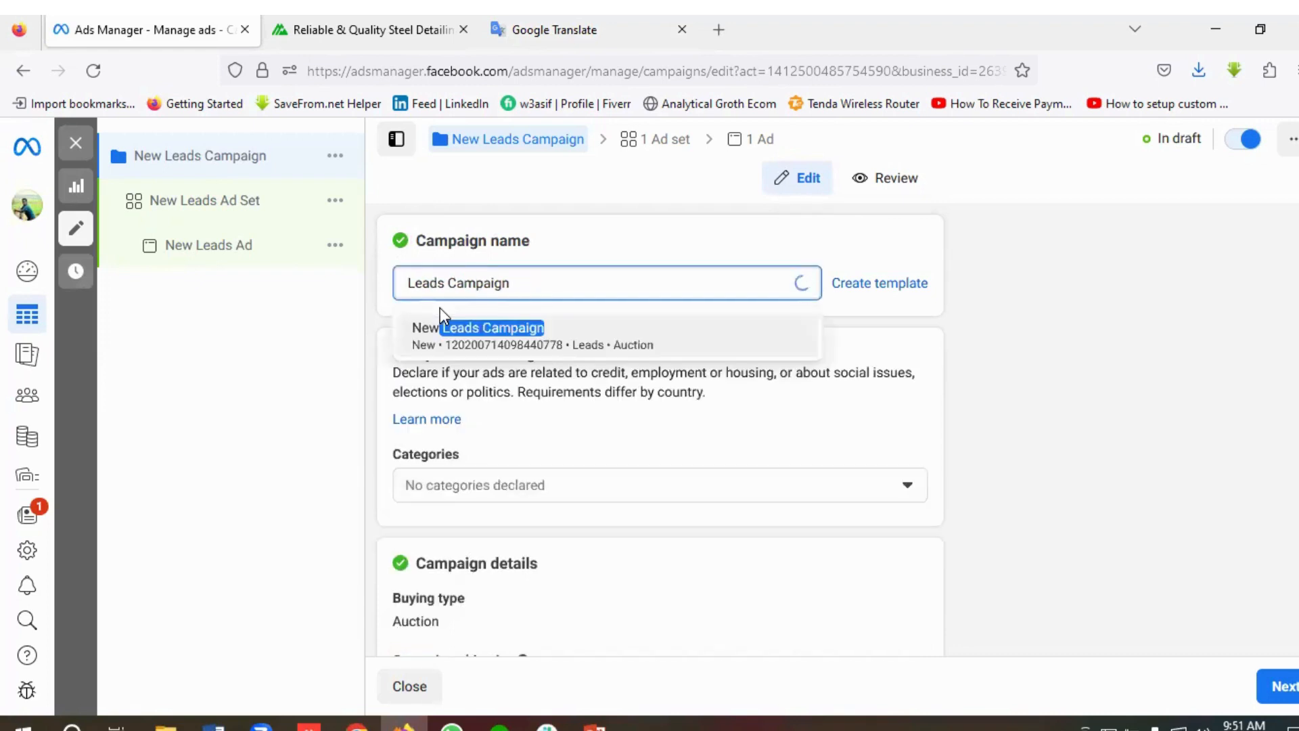
pyautogui.write('Me ')
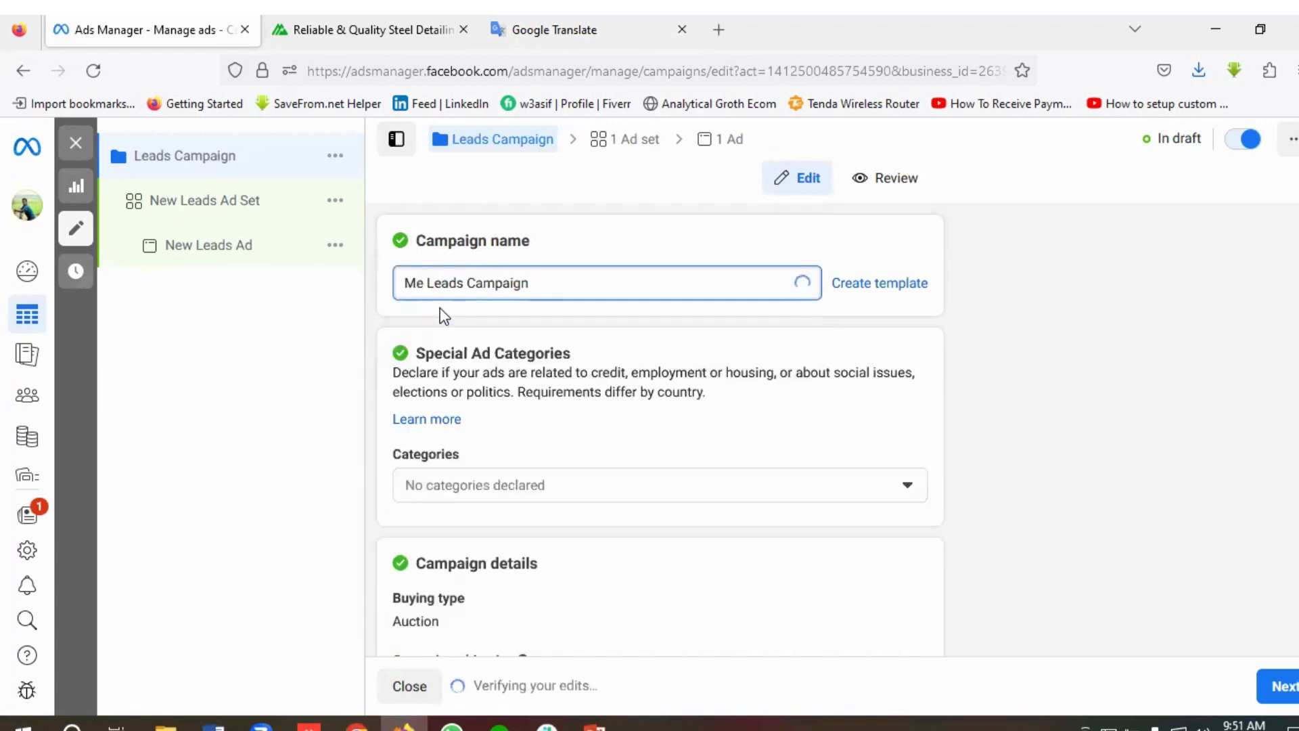
pyautogui.write('aes')
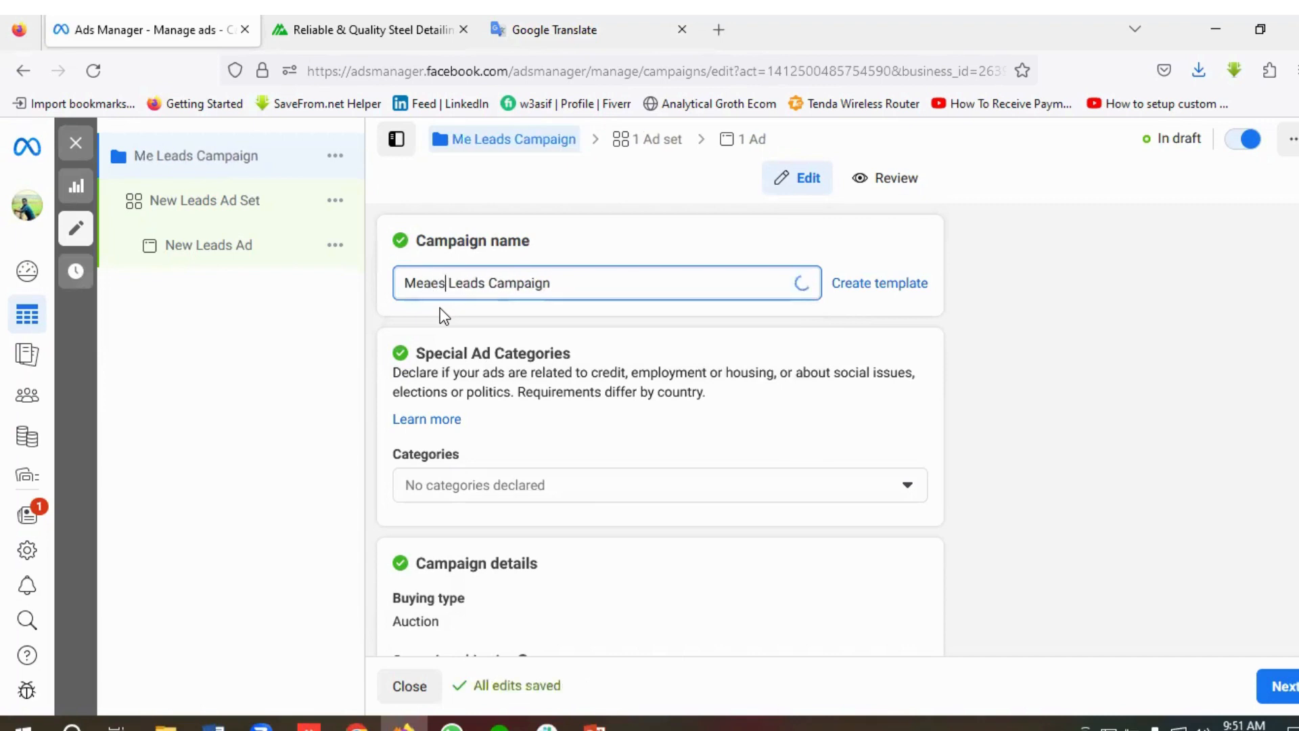
pyautogui.press('BackSpace')
pyautogui.press('BackSpace')
pyautogui.press('BackSpace')
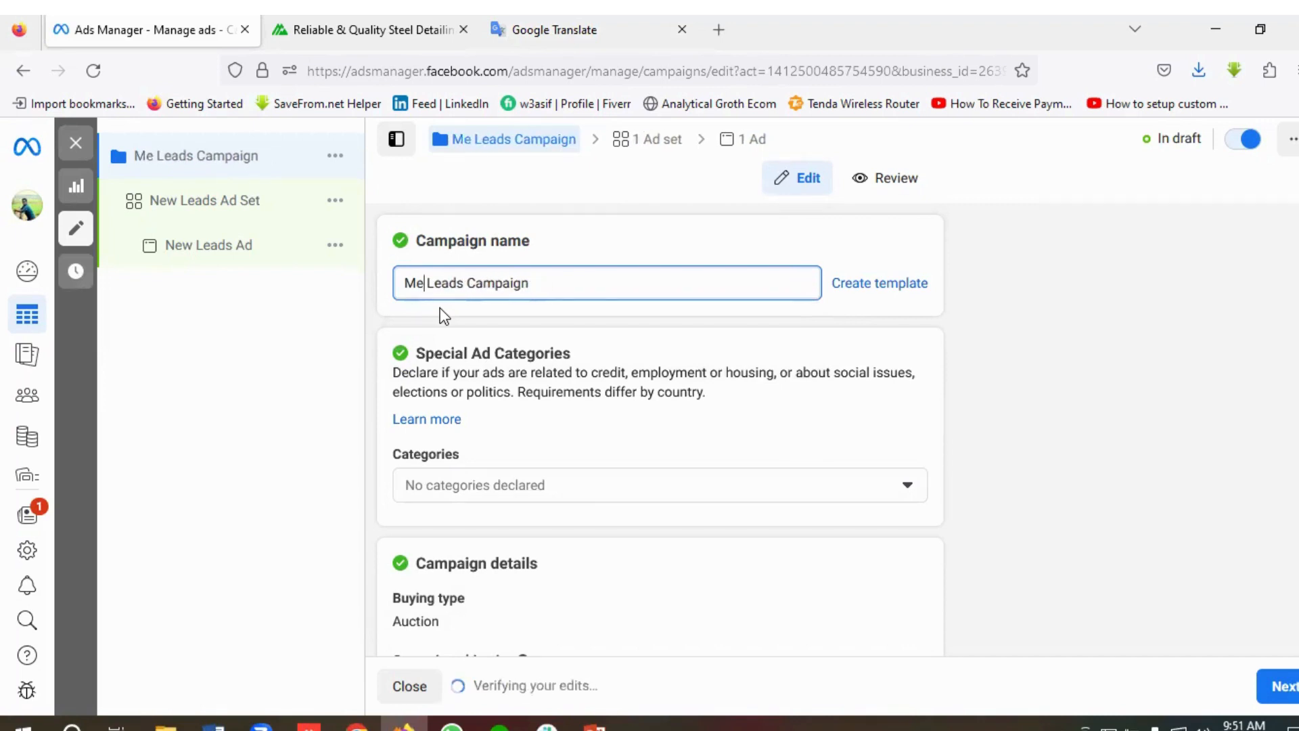
pyautogui.press('BackSpace')
pyautogui.write('aestro')
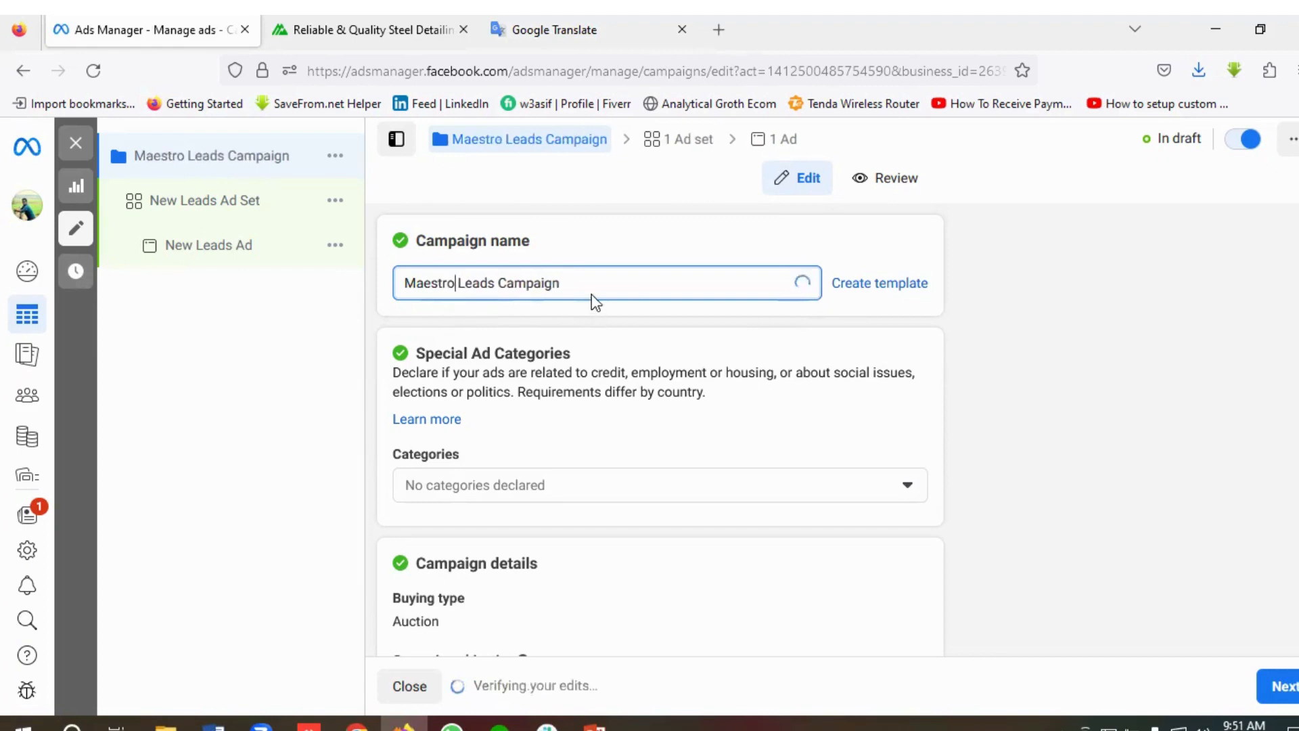
# Check the campaign's category, details, A/B test and budget settings, and continue to the ad set
pyautogui.scroll(-1, 611, 335)
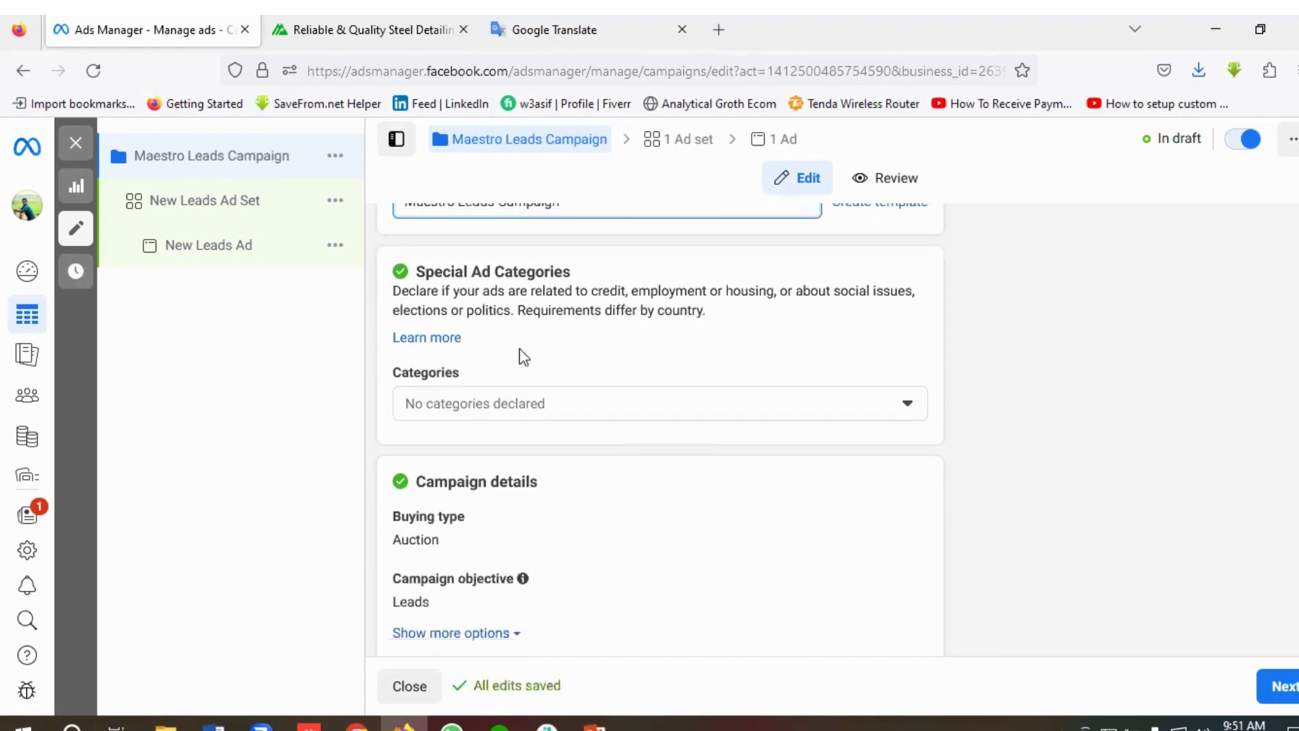
pyautogui.scroll(-3, 618, 400)
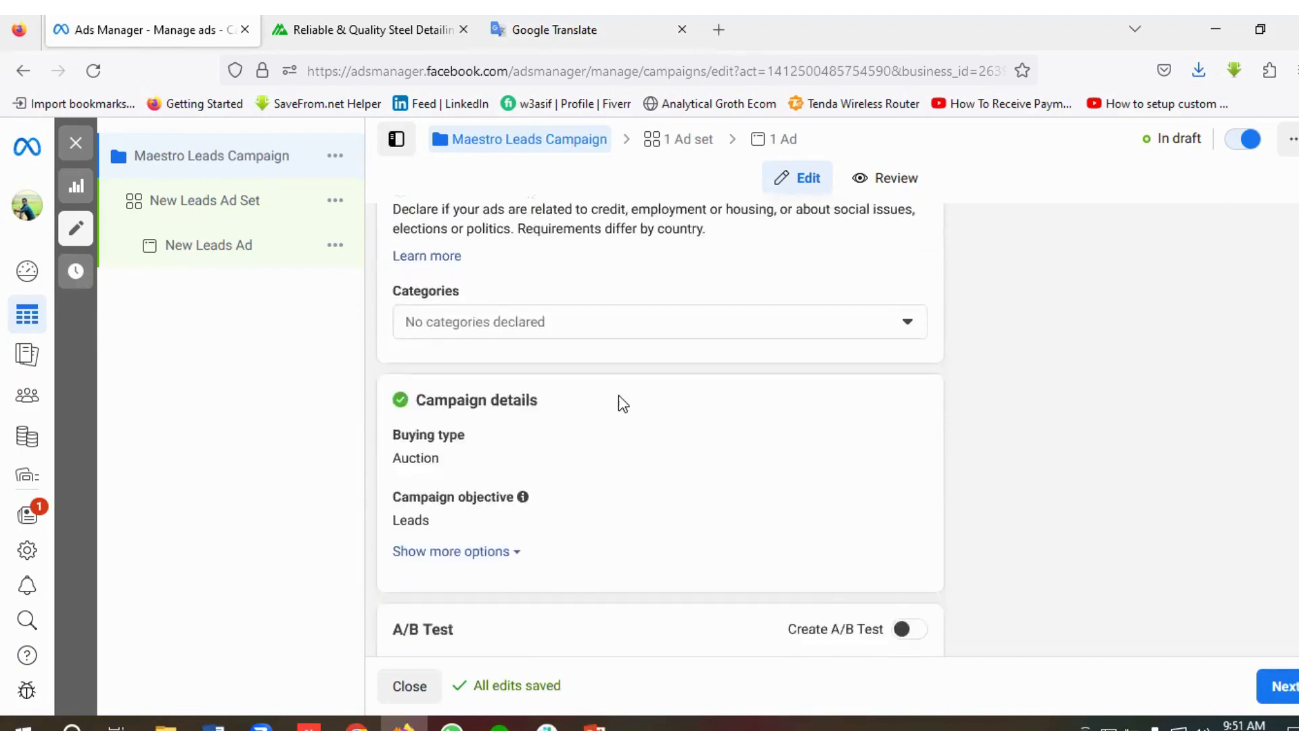
pyautogui.scroll(-1, 621, 401)
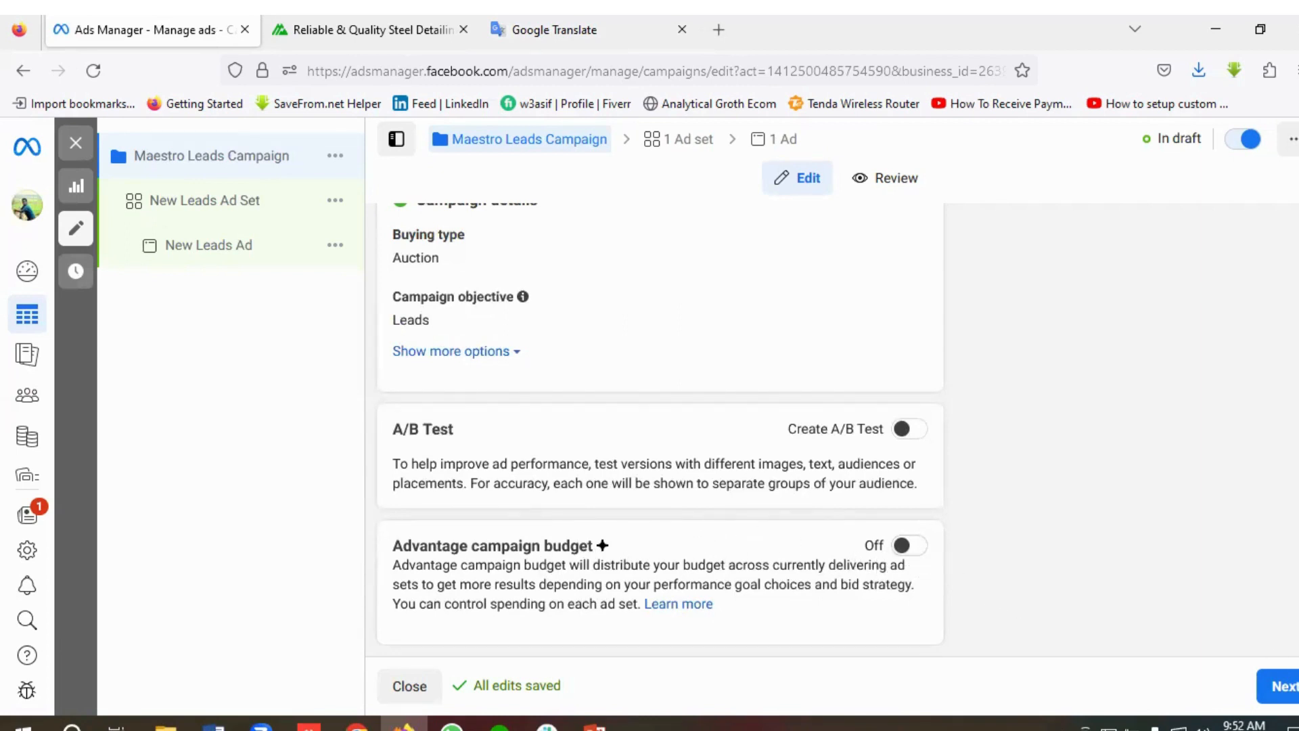
pyautogui.click(1287, 695)
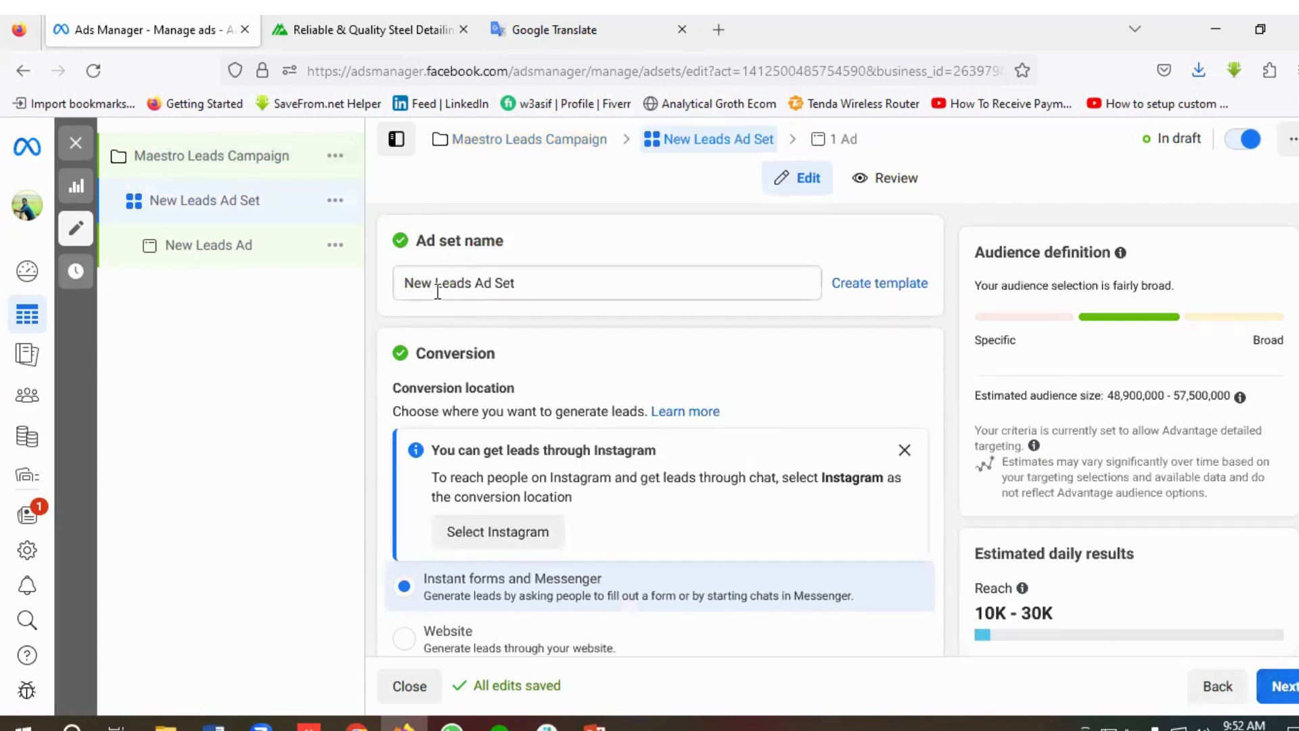
# Copy the location text "USA & Canada" from the brief in Google Translate and return to Ads Manager
pyautogui.click(572, 27)
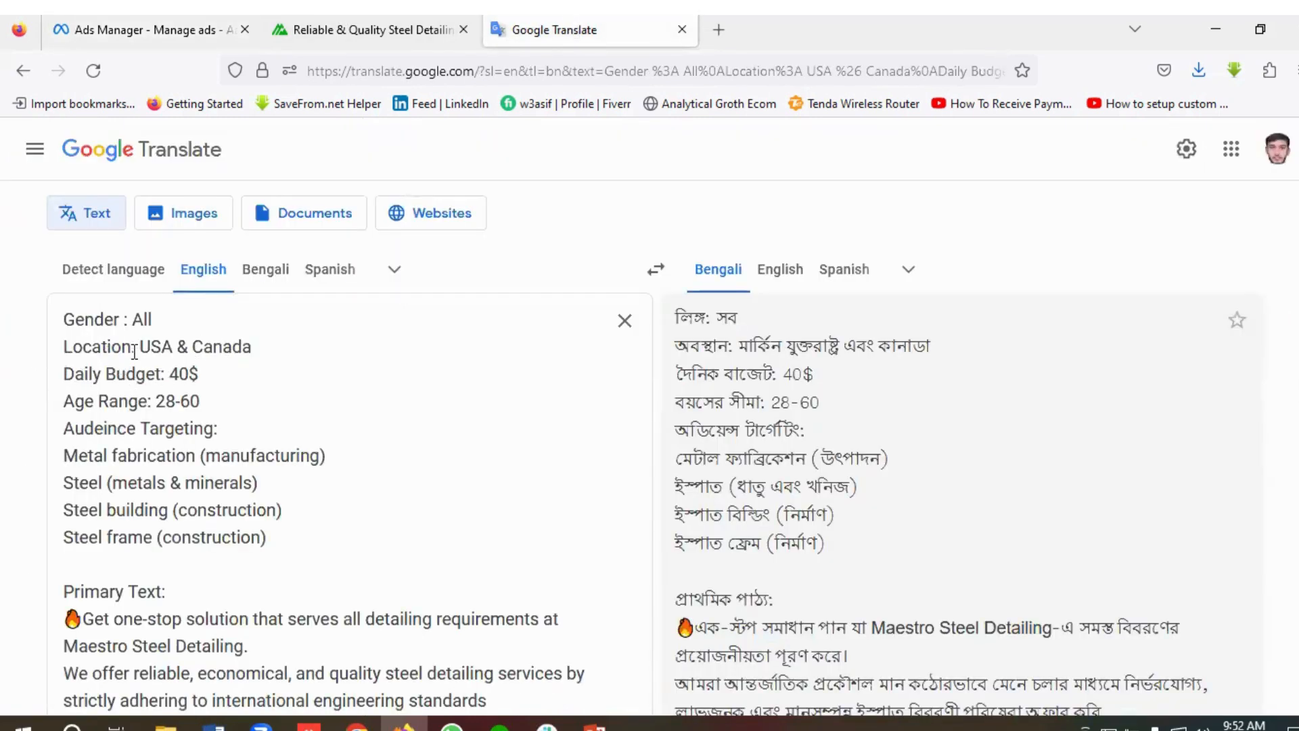
pyautogui.moveTo(140, 345); pyautogui.dragTo(253, 347)
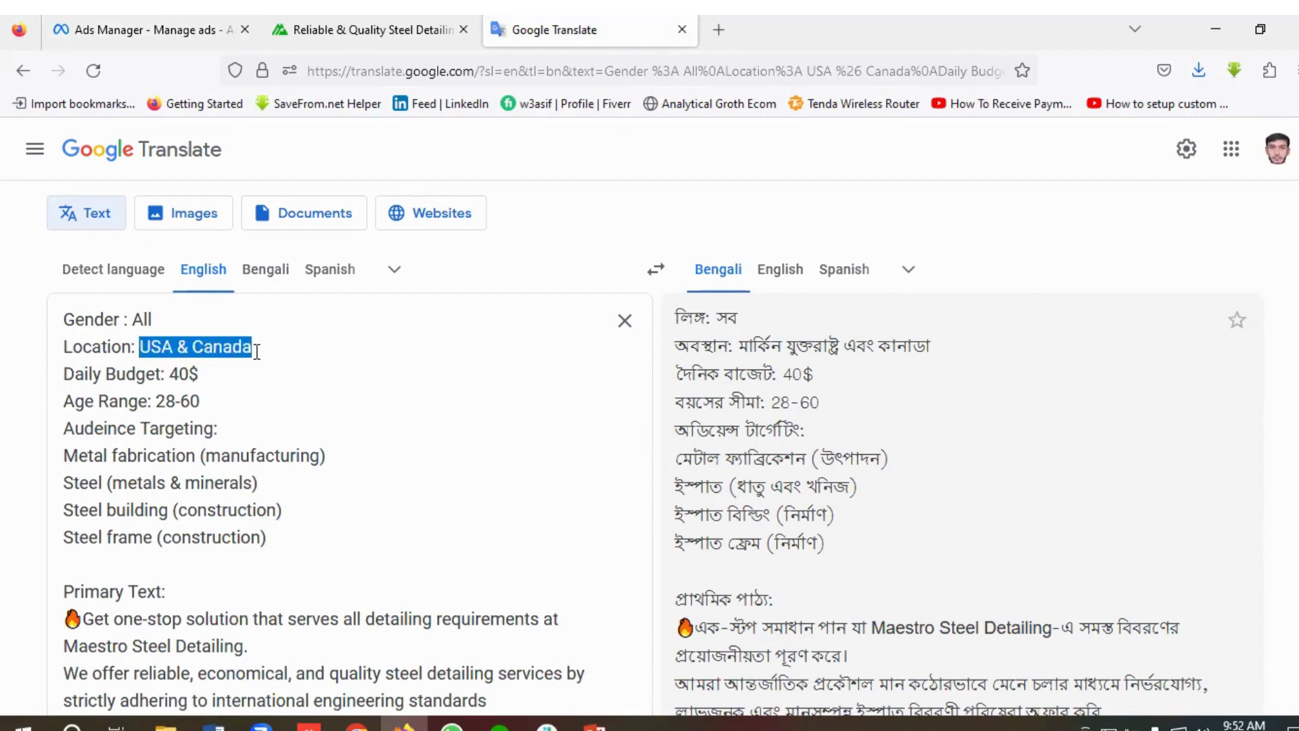
pyautogui.rightClick(235, 354)
pyautogui.click(283, 471)
pyautogui.click(391, 25)
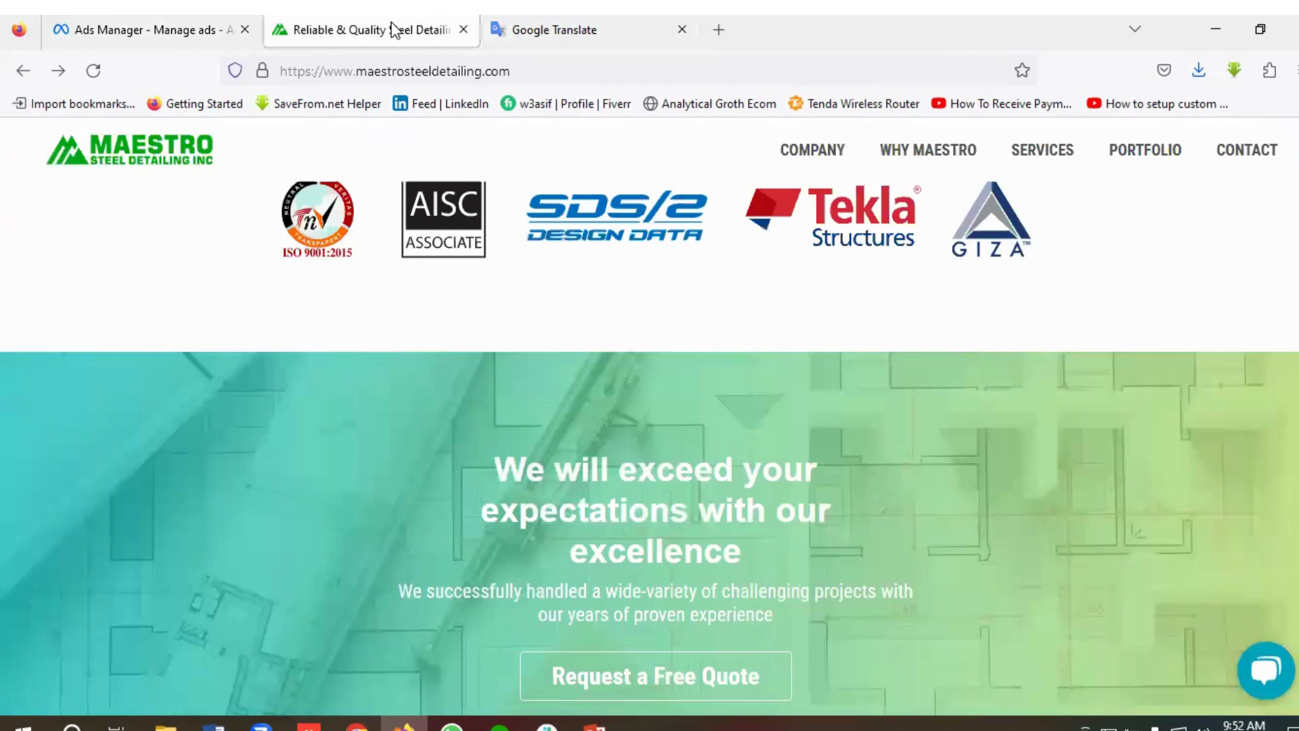
pyautogui.click(120, 23)
# Rename the ad set as "Ad Set | USA & Canada"
pyautogui.click(536, 288)
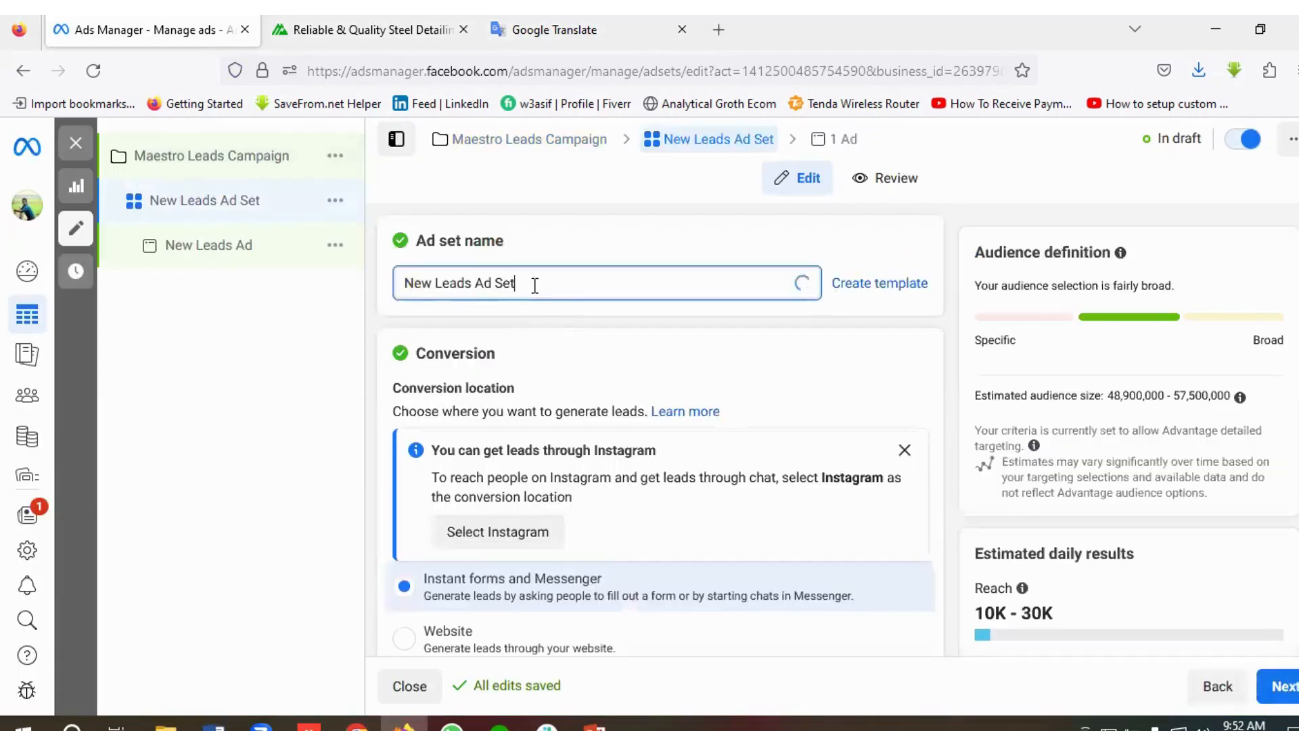
pyautogui.click(475, 283)
pyautogui.press('BackSpace')
pyautogui.press('BackSpace')
pyautogui.press('BackSpace')
pyautogui.press('BackSpace')
pyautogui.press('BackSpace')
pyautogui.press('BackSpace')
pyautogui.press('BackSpace')
pyautogui.press('BackSpace')
pyautogui.press('BackSpace')
pyautogui.press('BackSpace')
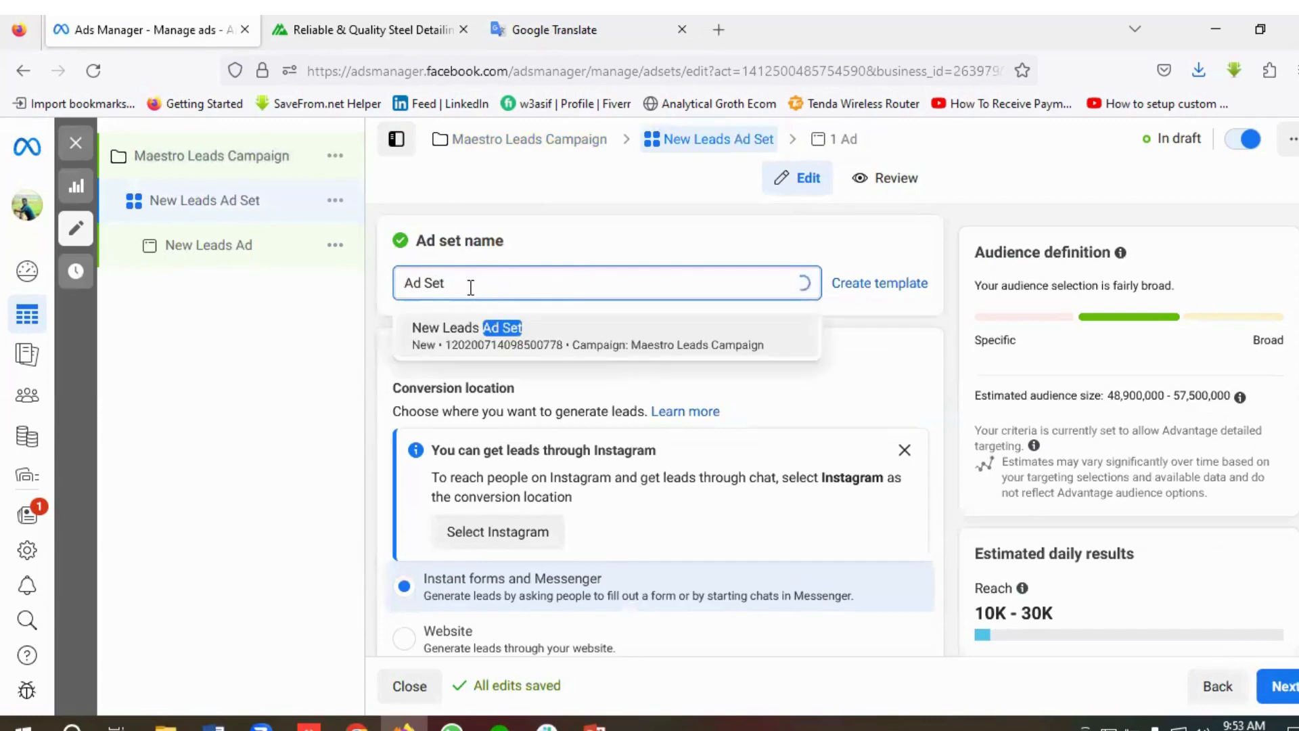
pyautogui.click(470, 287)
pyautogui.write('|')
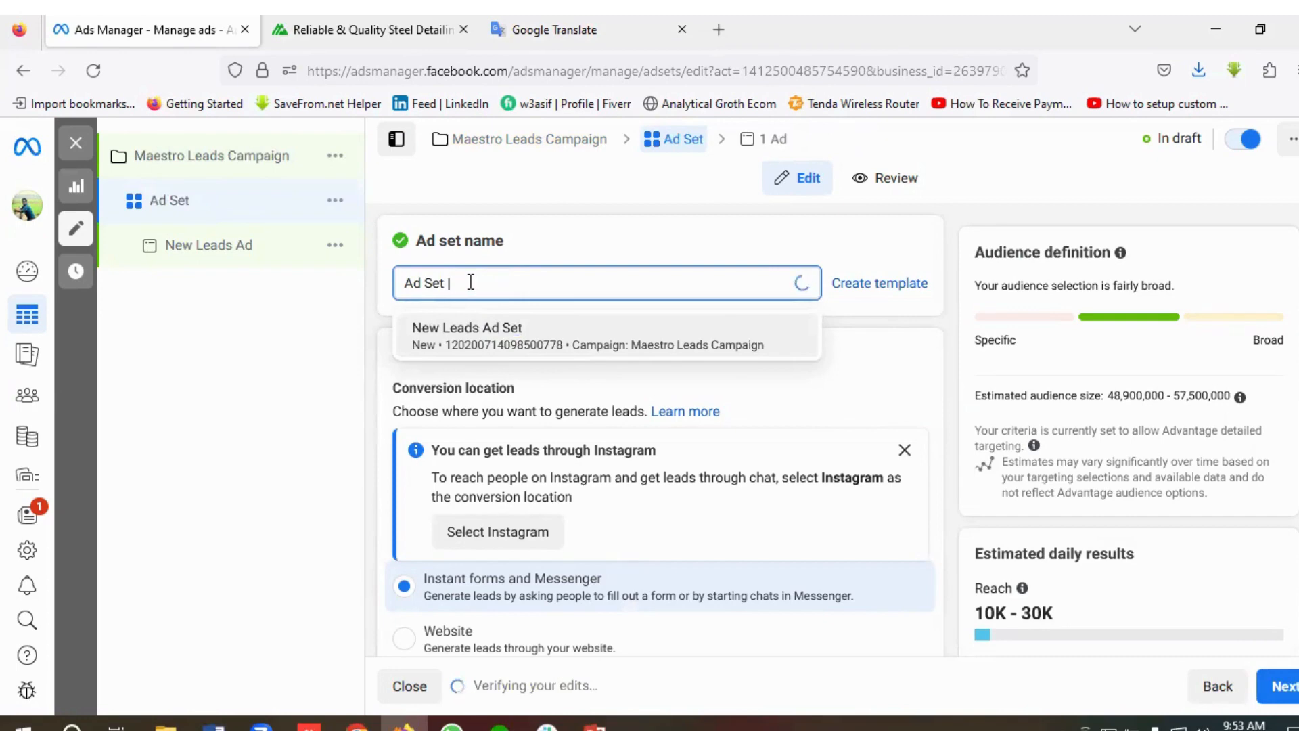
pyautogui.write(' USA & Canada')
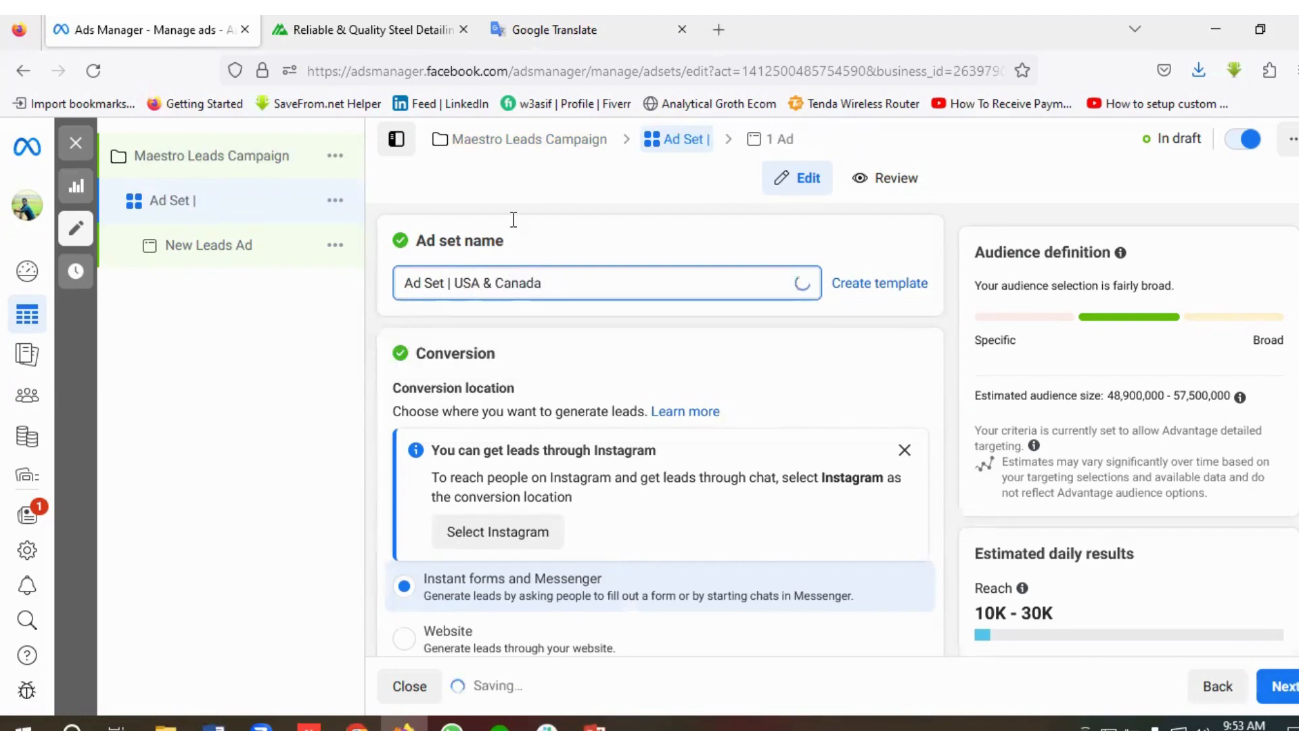
# Copy the age range "28-60" from the brief in Google Translate and return to Ads Manager
pyautogui.click(555, 30)
pyautogui.moveTo(210, 402); pyautogui.dragTo(158, 397)
pyautogui.rightClick(172, 401)
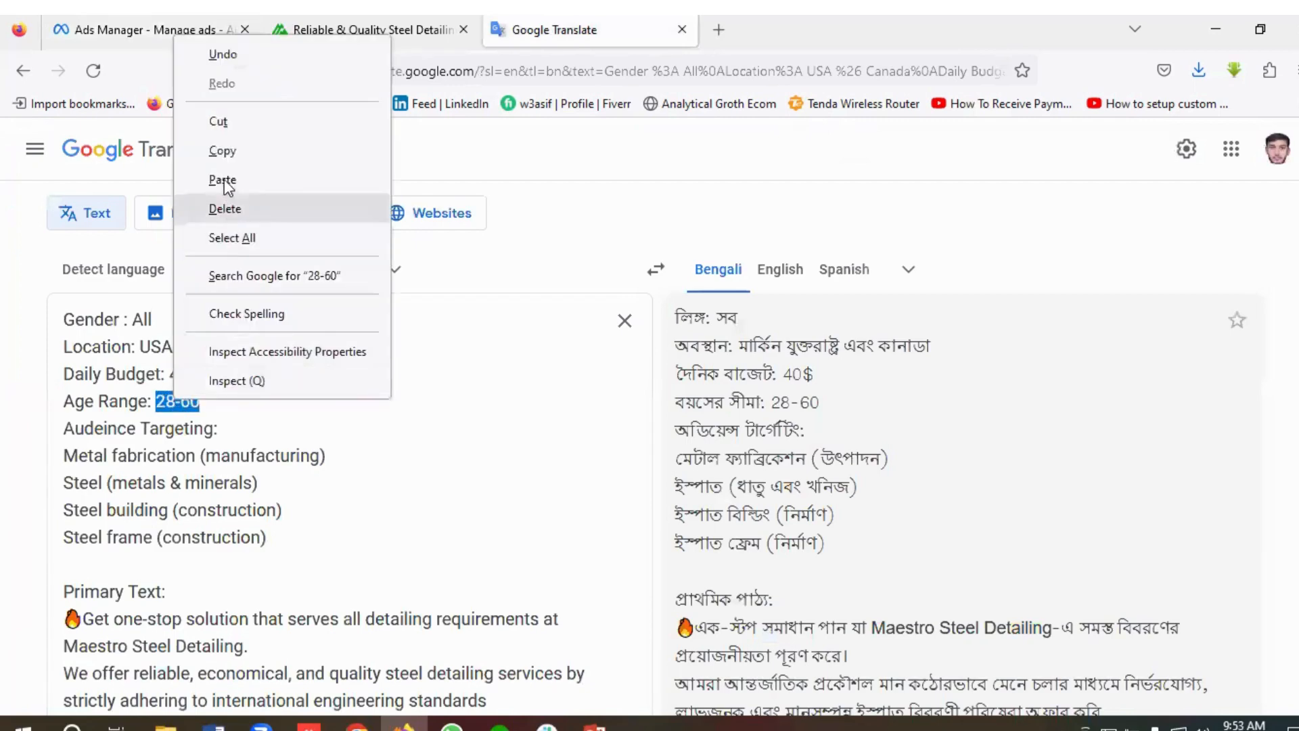
pyautogui.click(222, 150)
pyautogui.click(173, 27)
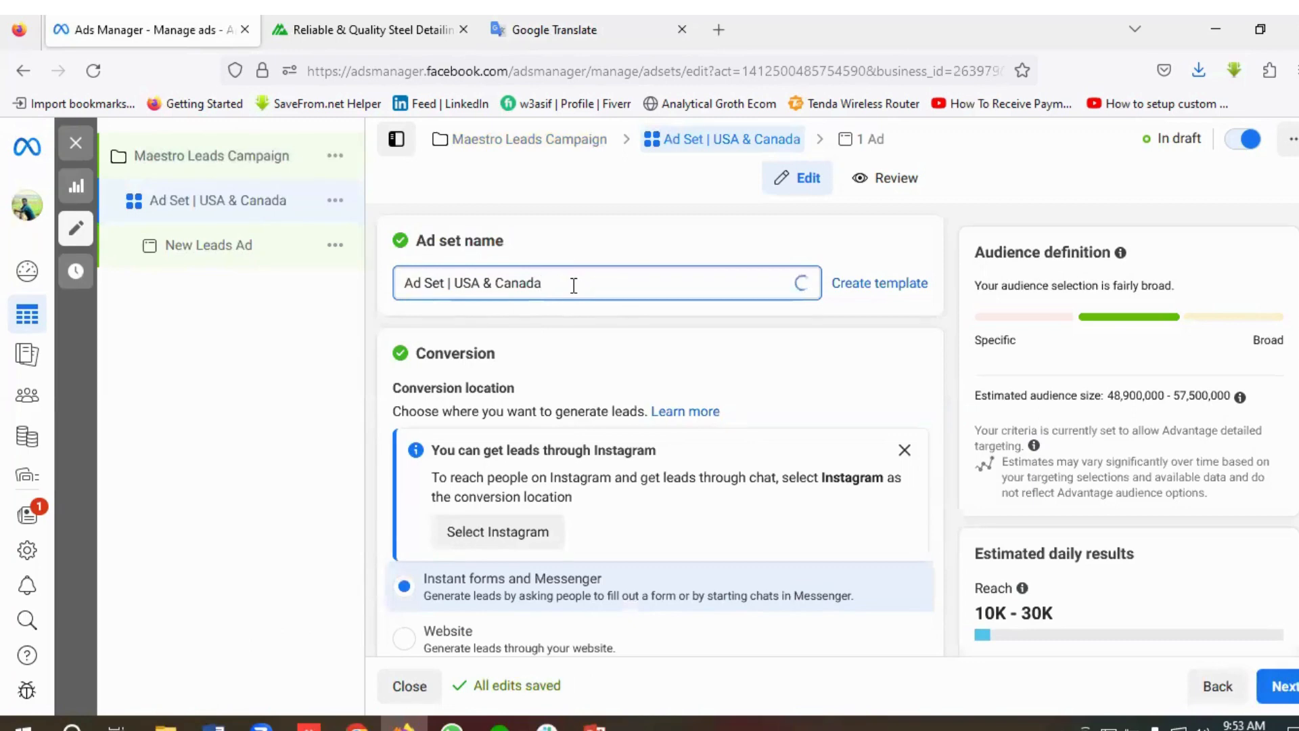
# Extend the ad set name with the age range, genders and budget to read "Ad Set | USA & Canada | 28-60 | Male & Femal | 40$"
pyautogui.hotkey('ctrl', 'v')
pyautogui.write('| Male')
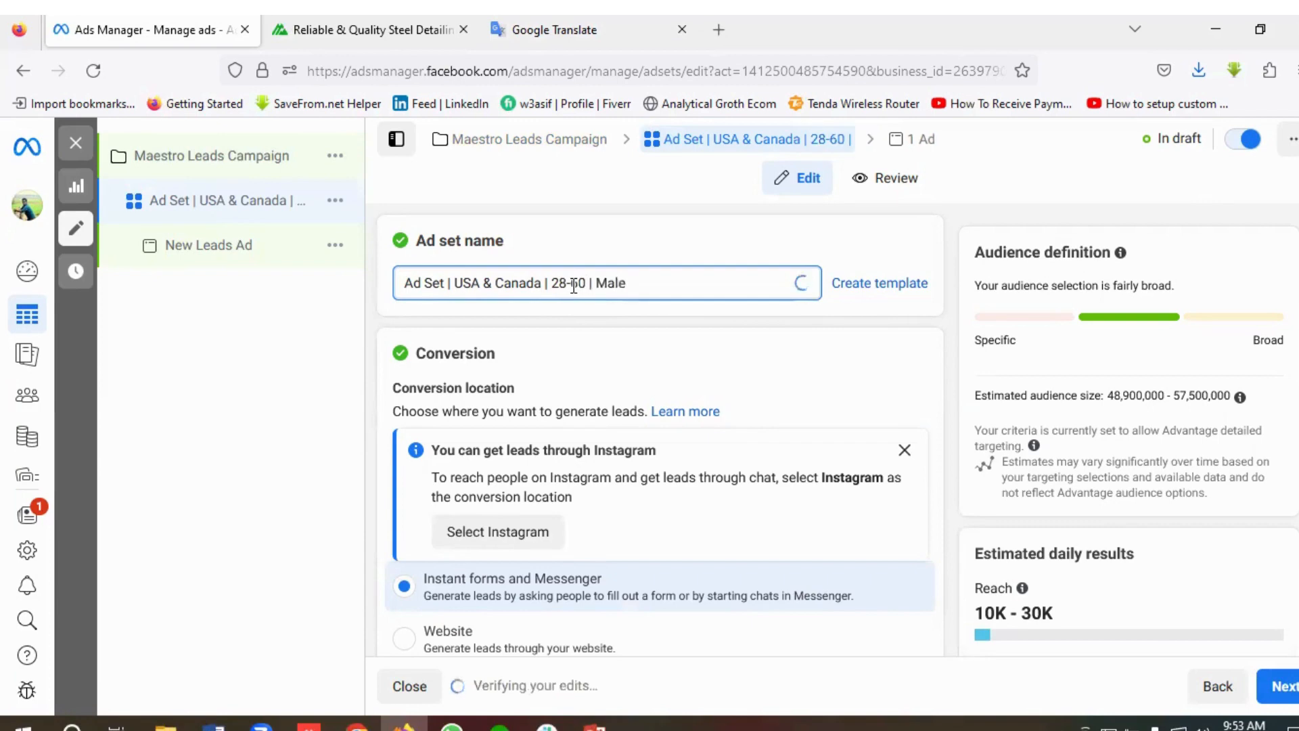
pyautogui.write(' & Femal |')
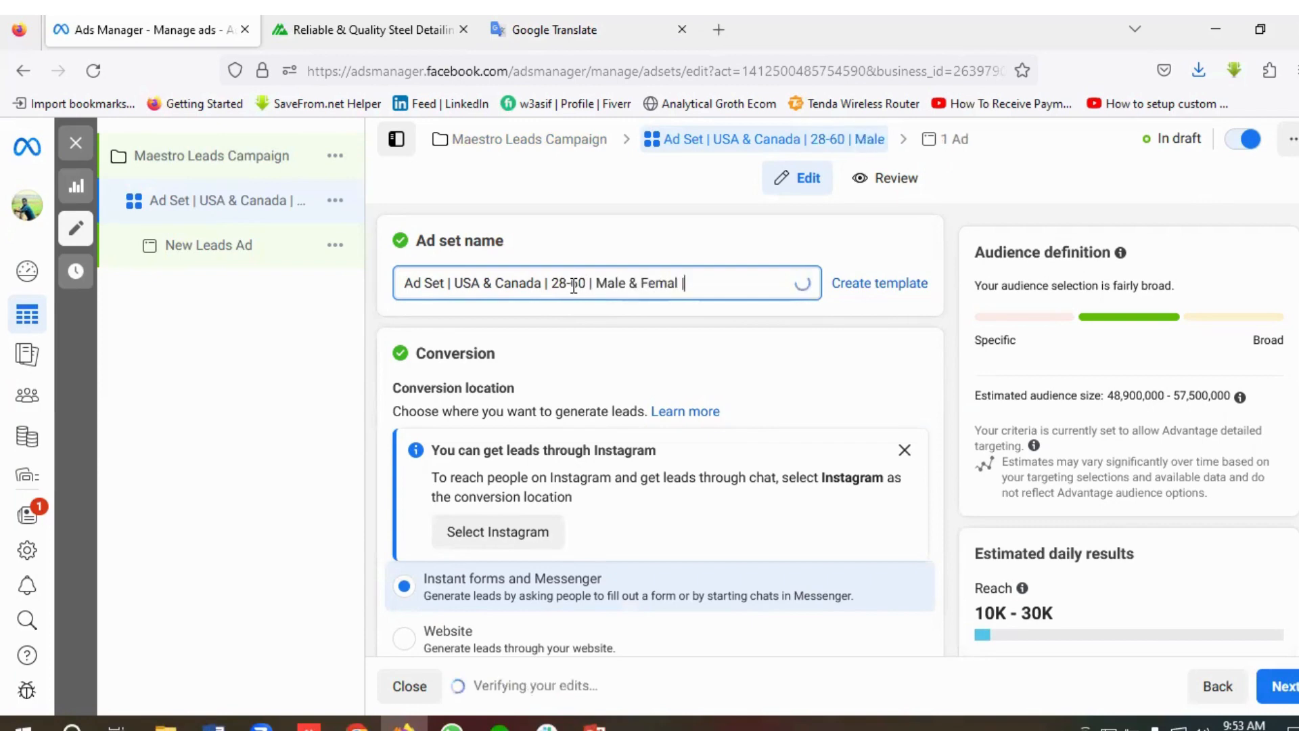
pyautogui.write(' 40')
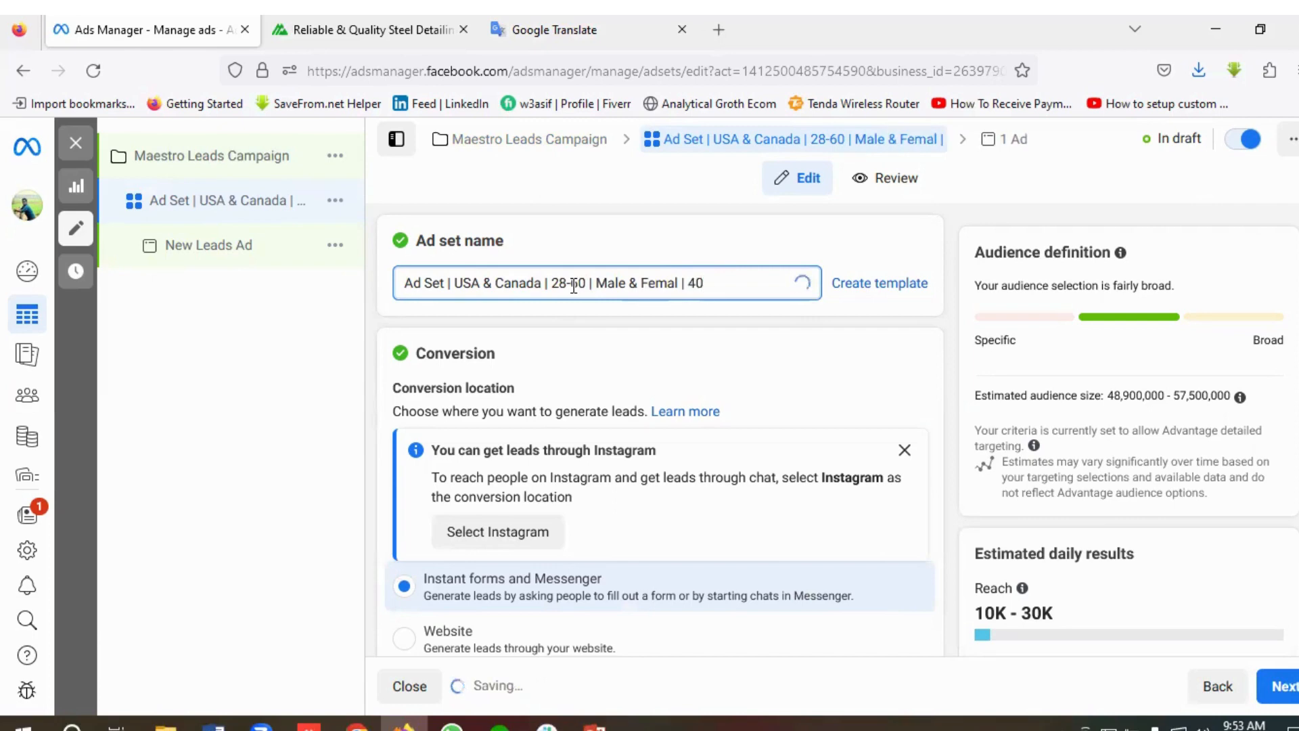
pyautogui.write('$')
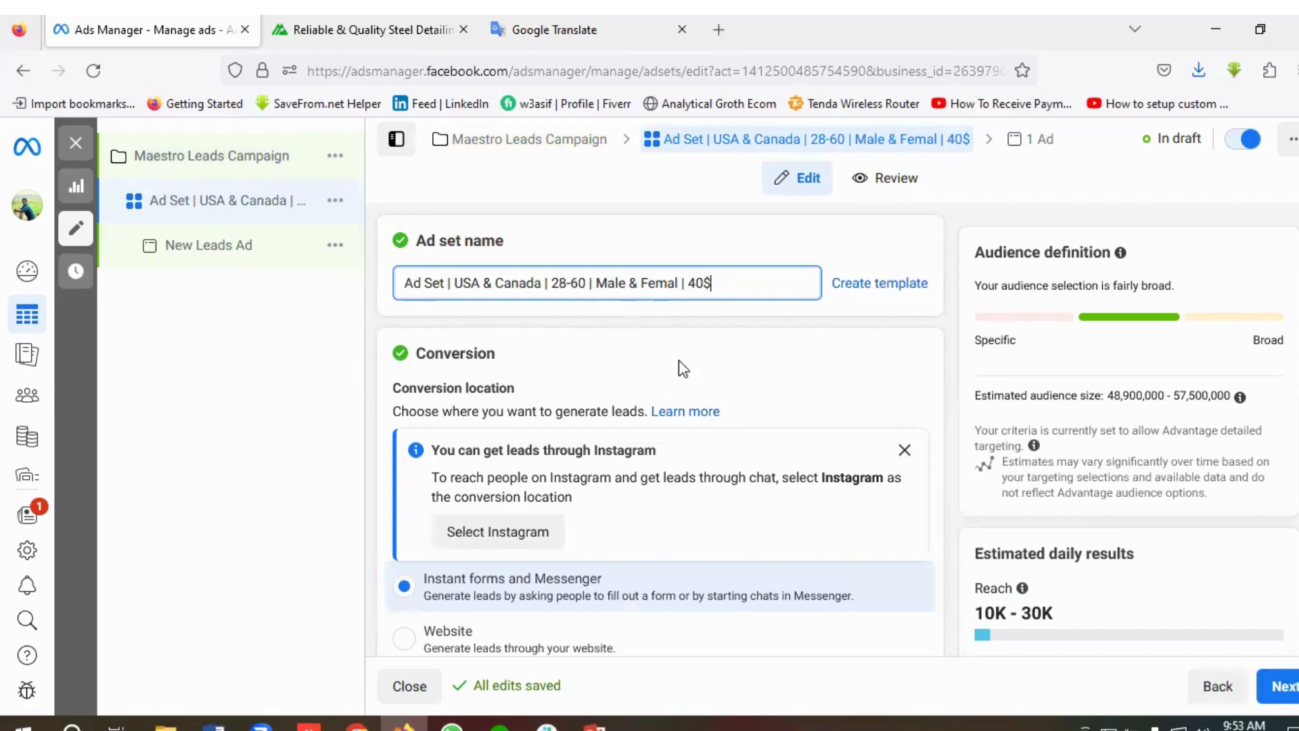
# Set the ad set's conversion location to Instant forms and dismiss the recommendation to switch to Instant forms and Messenger
pyautogui.scroll(-1, 679, 360)
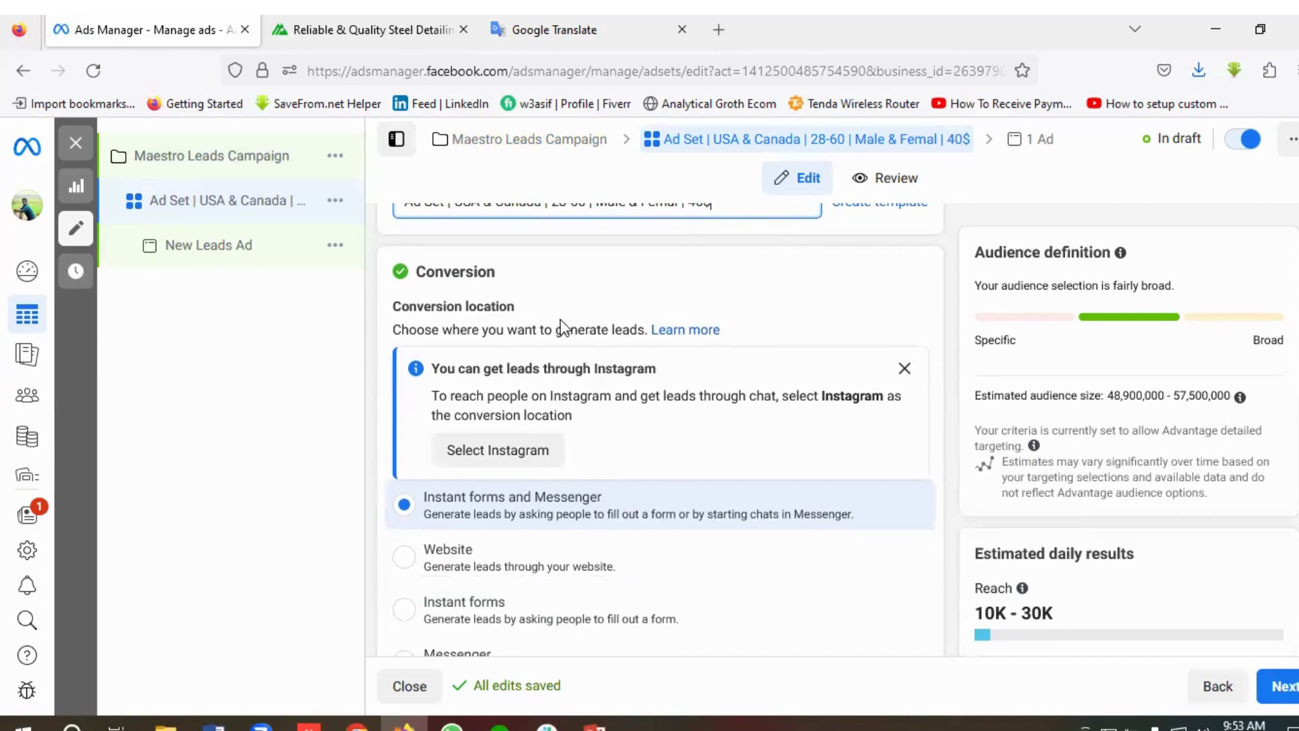
pyautogui.scroll(-1, 594, 368)
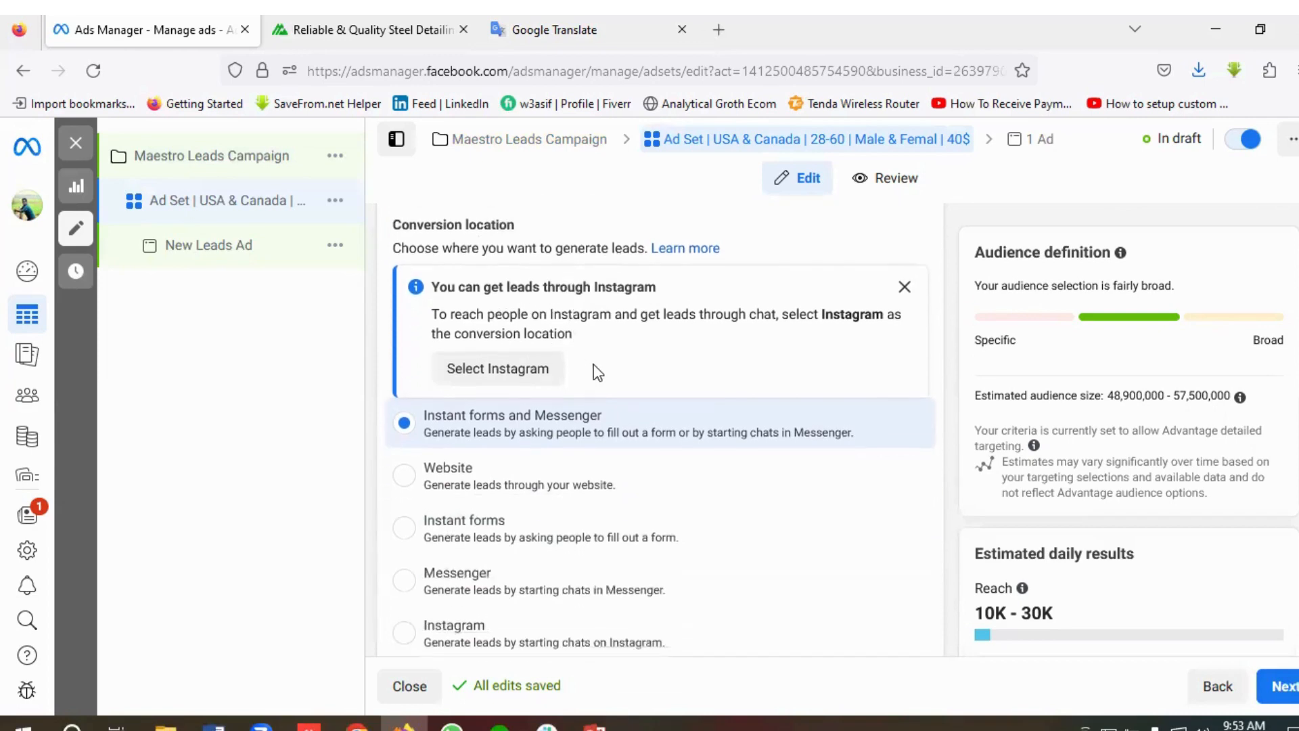
pyautogui.click(435, 538)
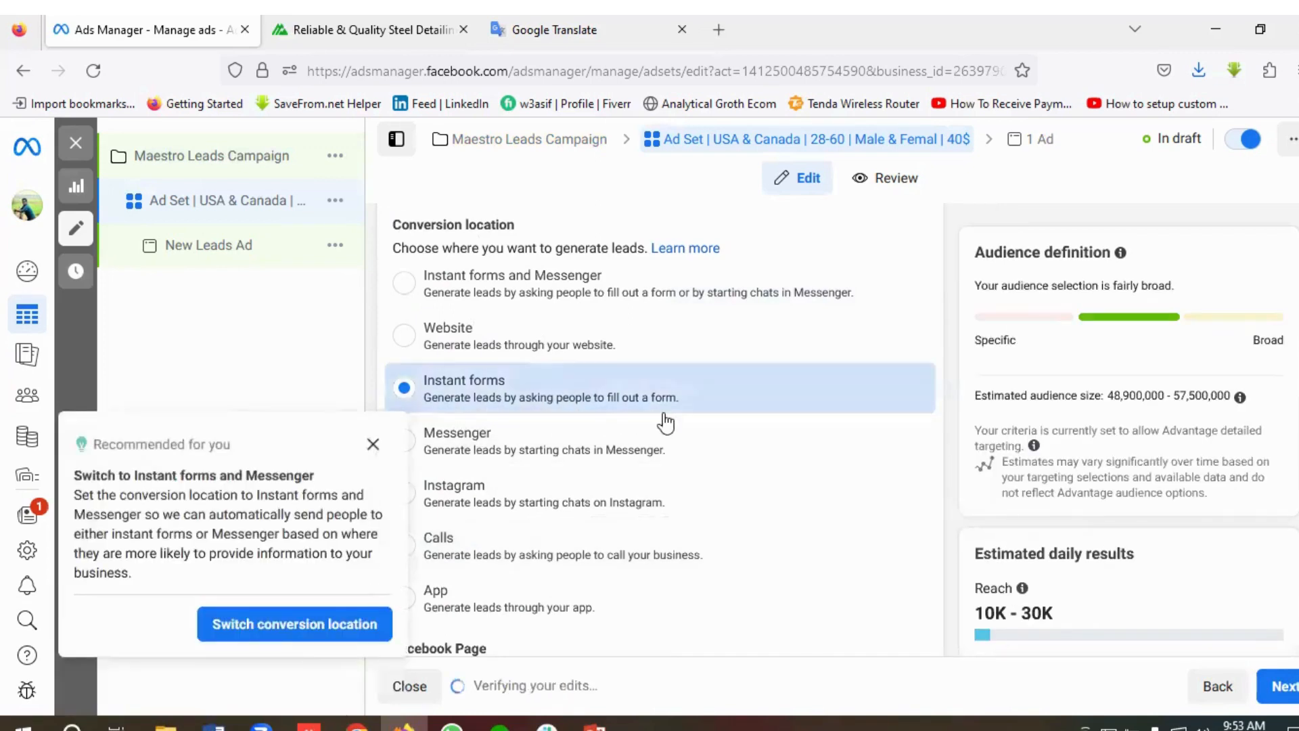
pyautogui.click(374, 444)
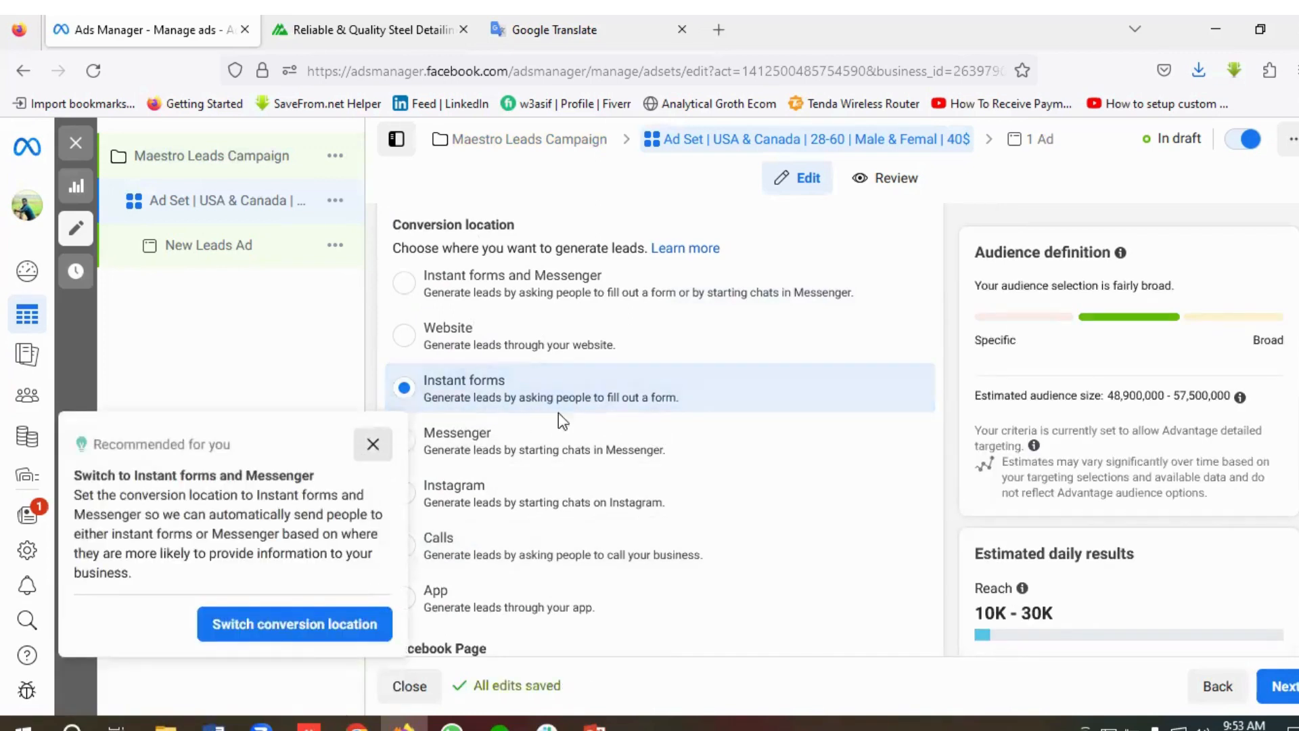
# Try the performance goal Maximize number of conversion leads and return it to Maximize number of leads
pyautogui.scroll(-3, 576, 413)
pyautogui.scroll(-3, 576, 409)
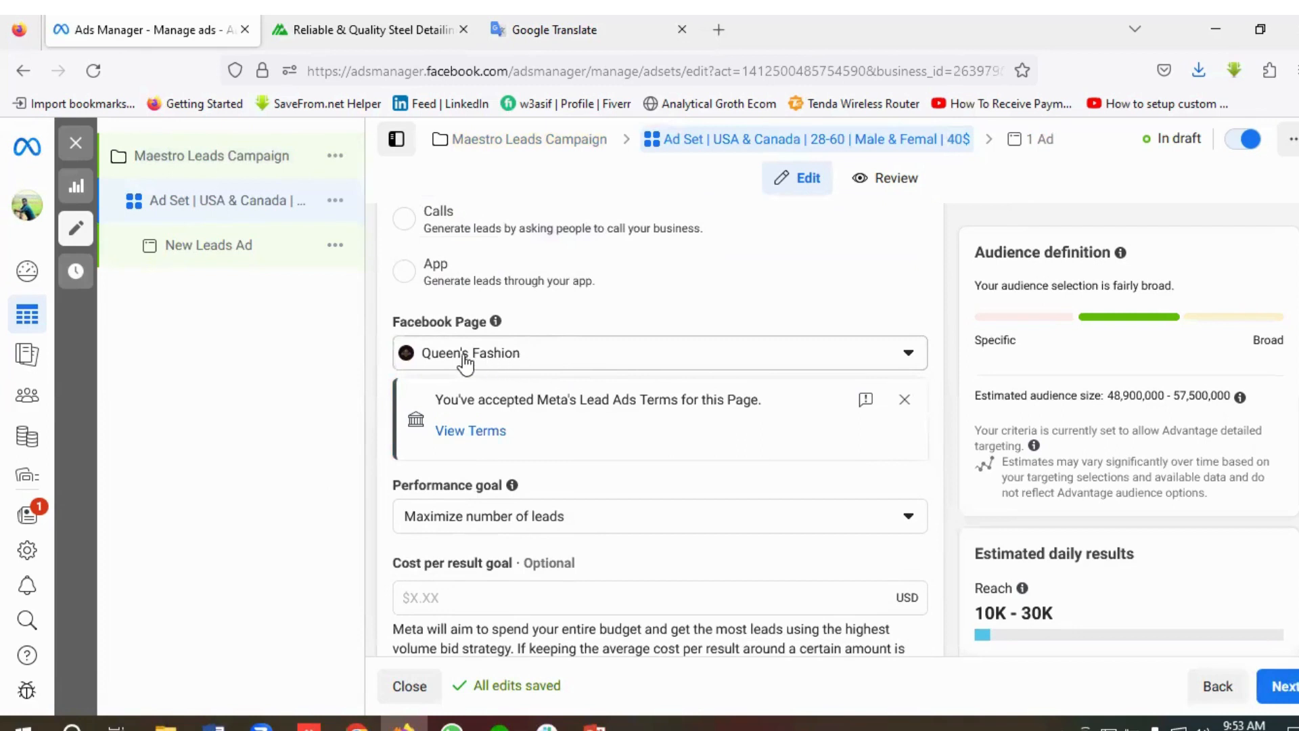
pyautogui.scroll(-2, 567, 377)
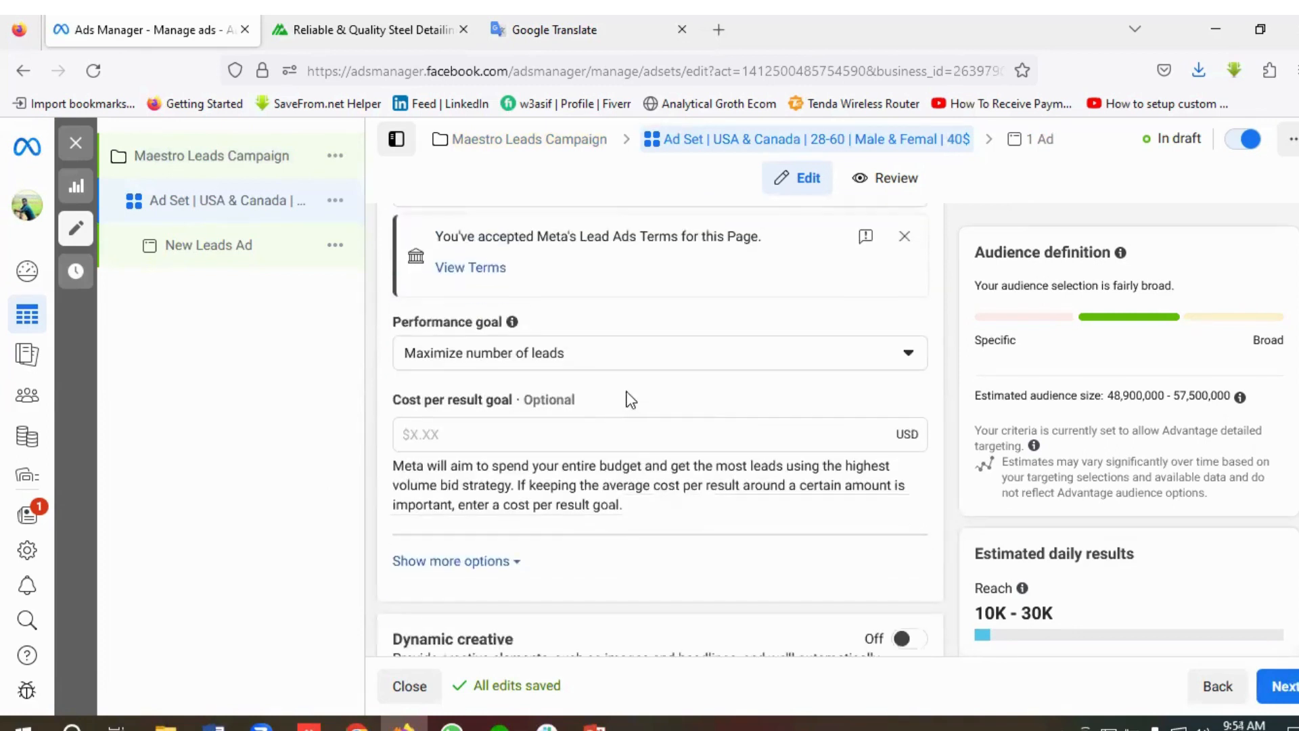
pyautogui.click(537, 358)
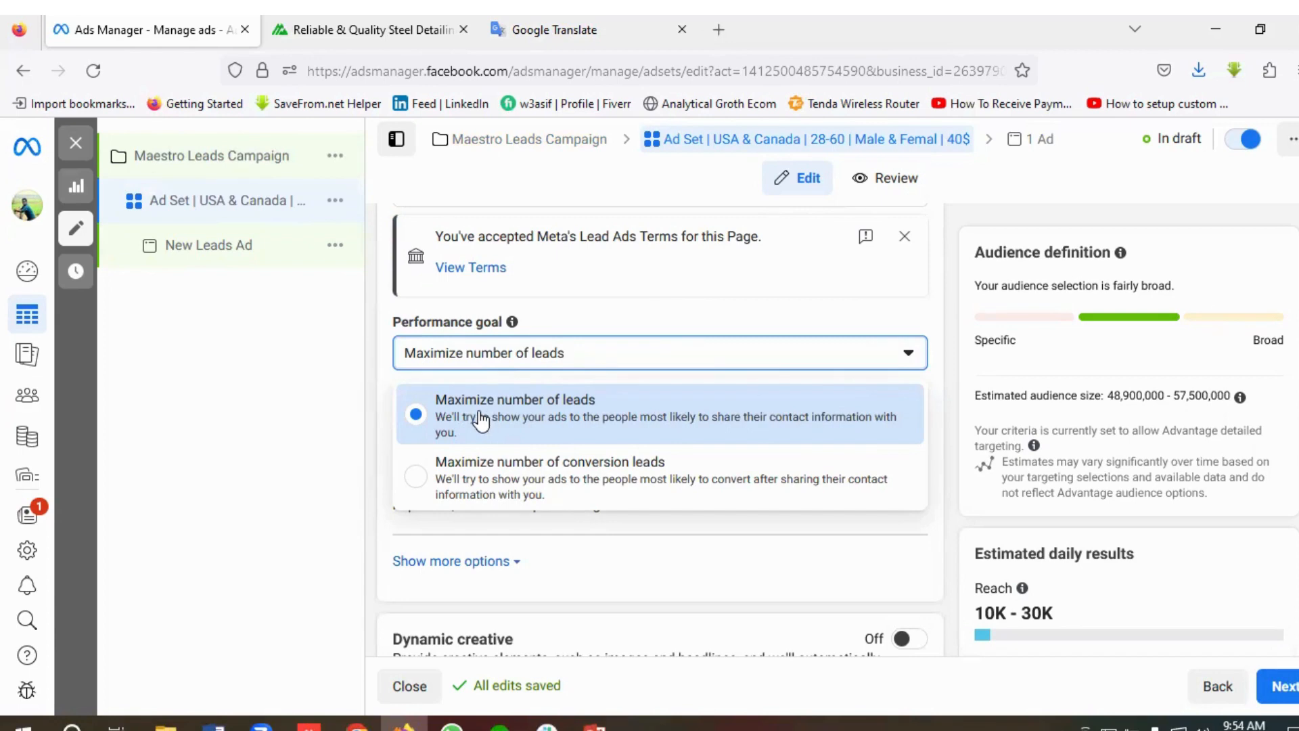
pyautogui.click(460, 482)
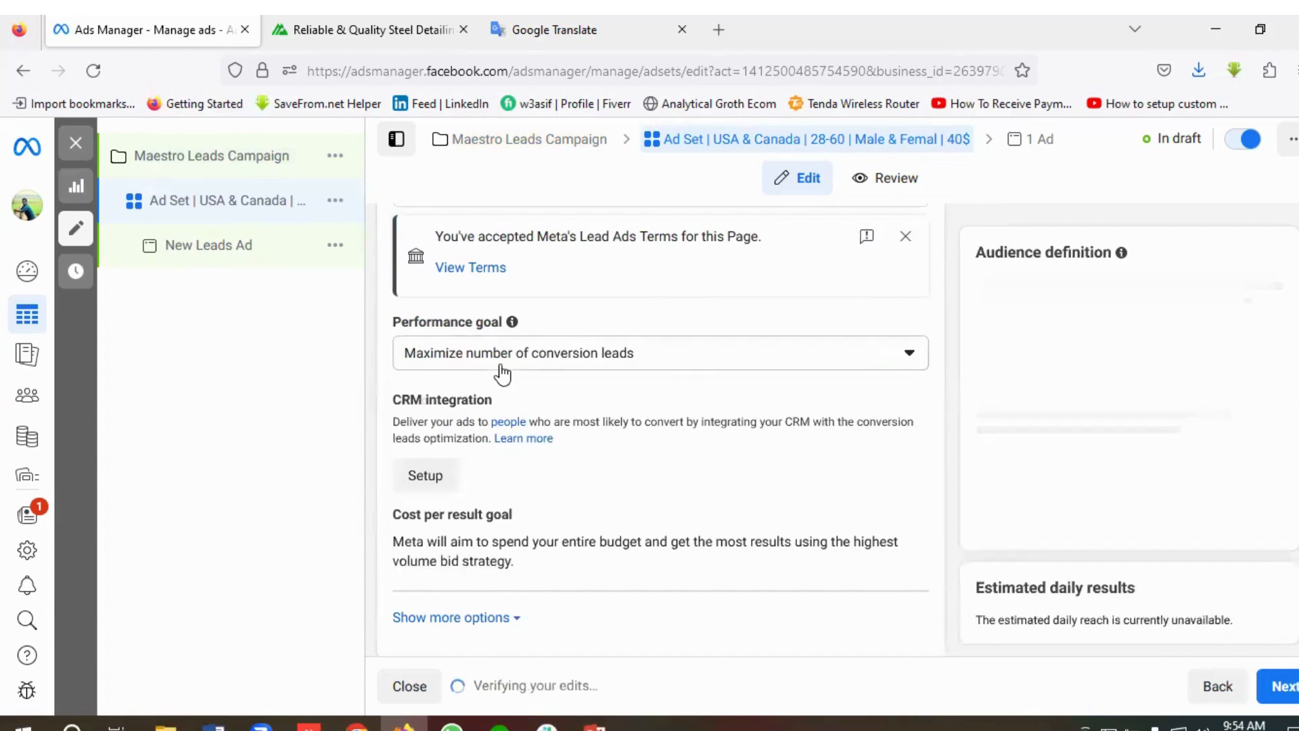
pyautogui.click(500, 367)
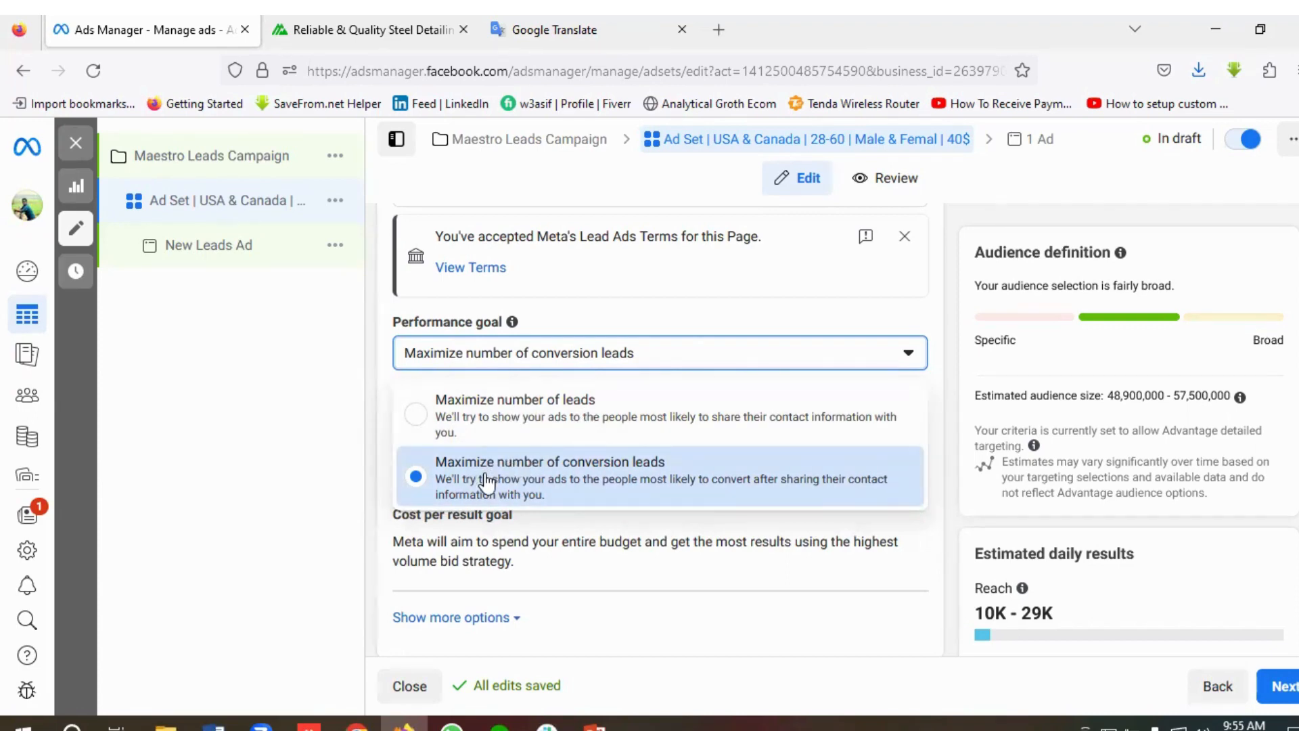
pyautogui.click(495, 426)
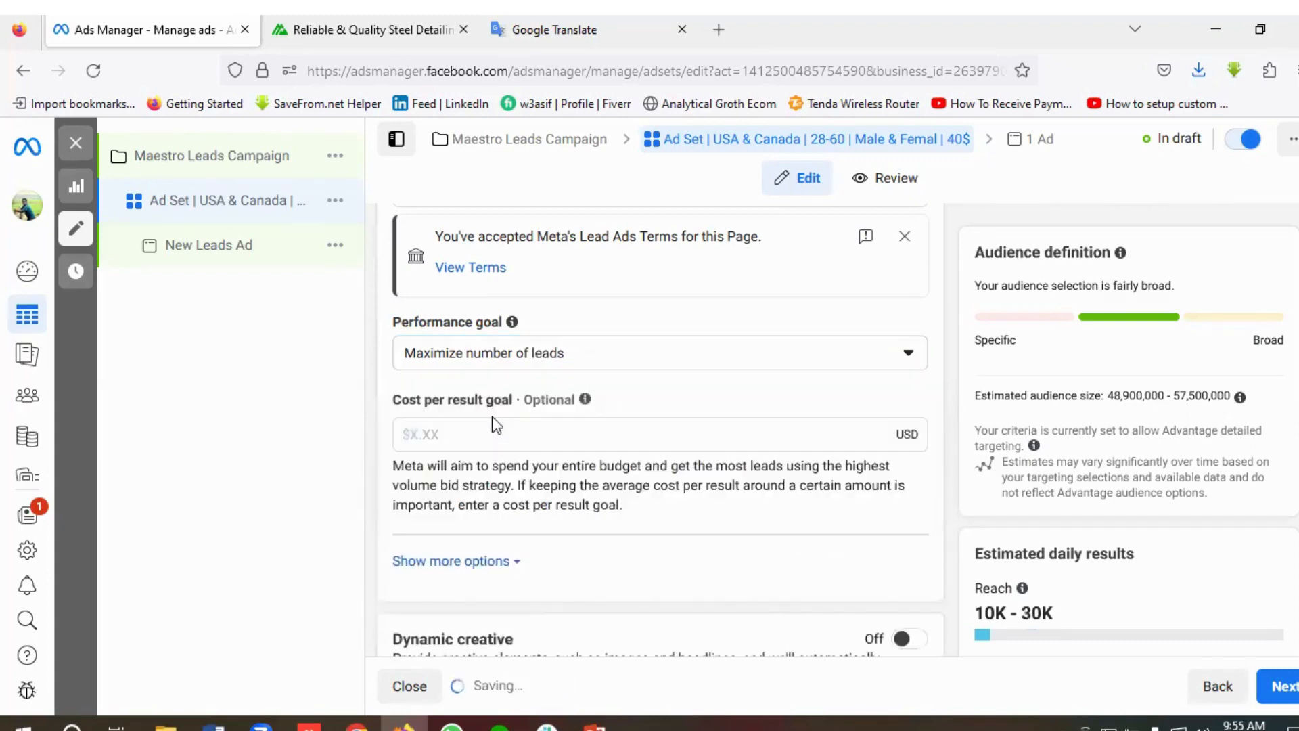
# Review the ad set's cost per result goal, dynamic creative and catalog settings
pyautogui.scroll(-2, 493, 424)
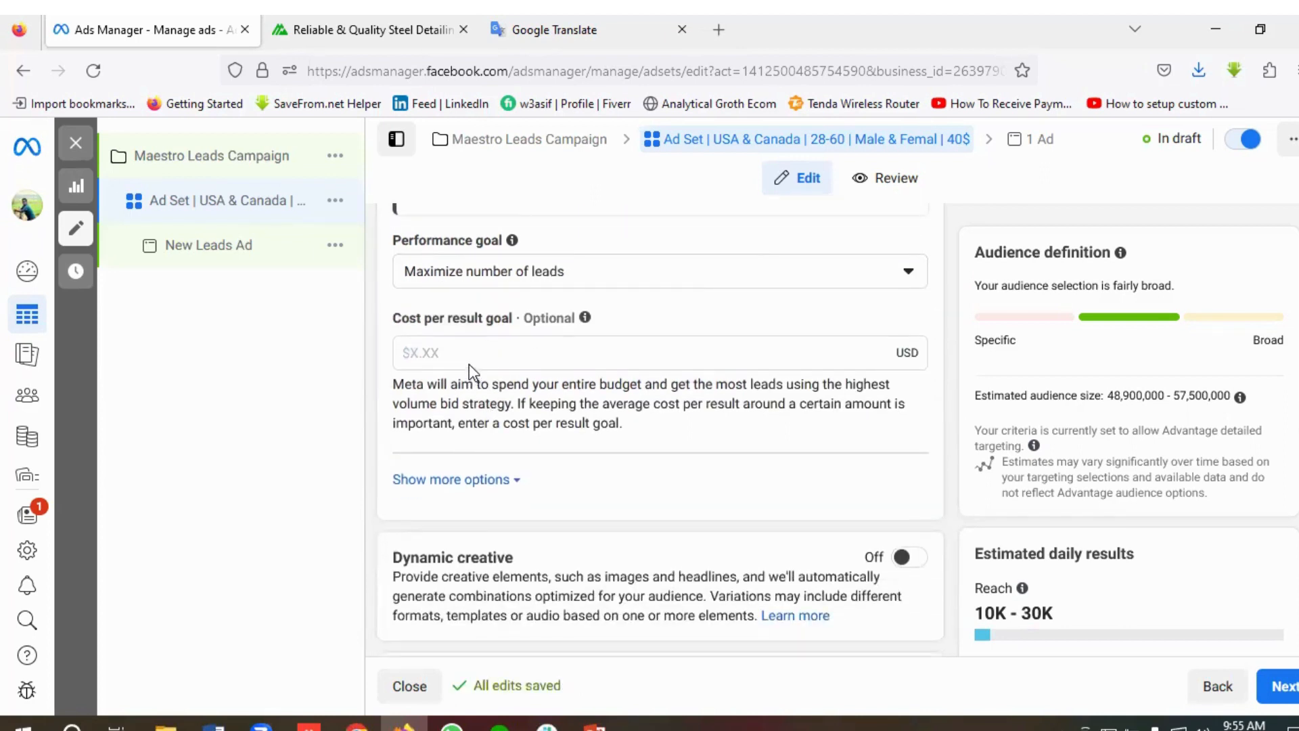
pyautogui.click(455, 353)
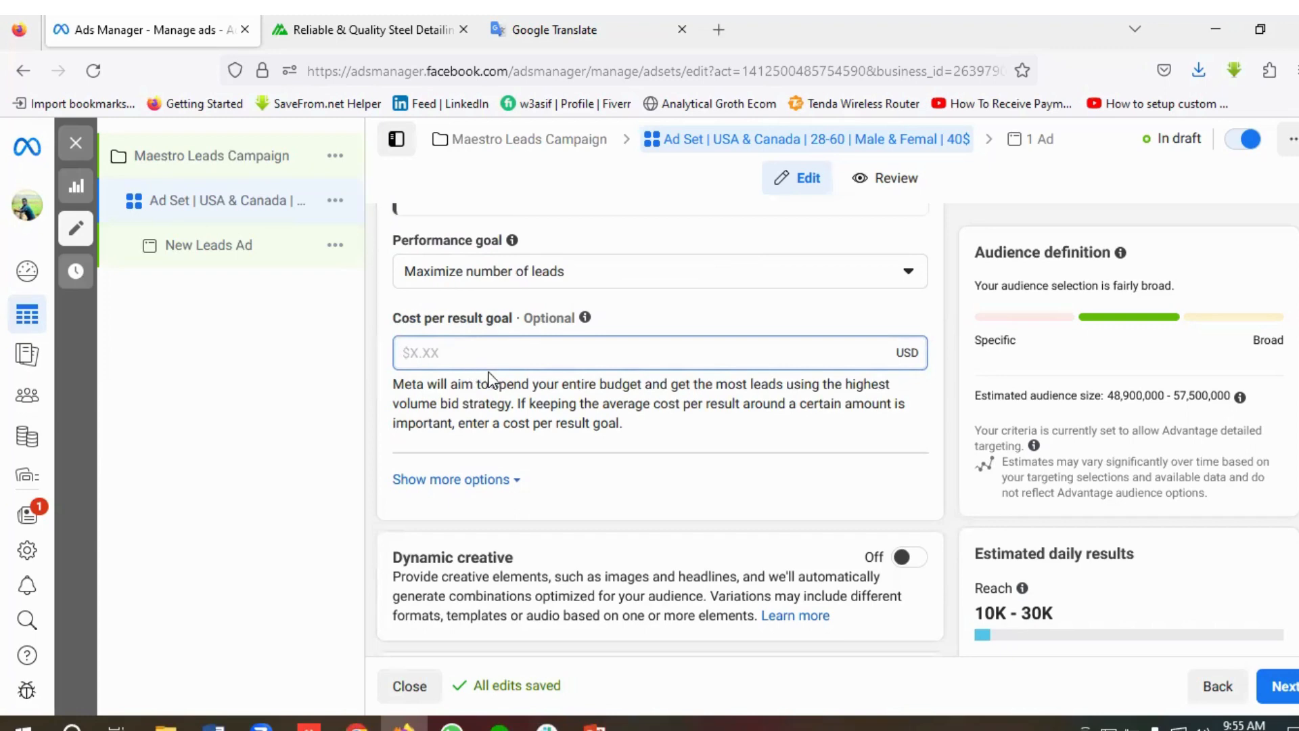
pyautogui.scroll(-1, 494, 382)
pyautogui.scroll(-2, 531, 430)
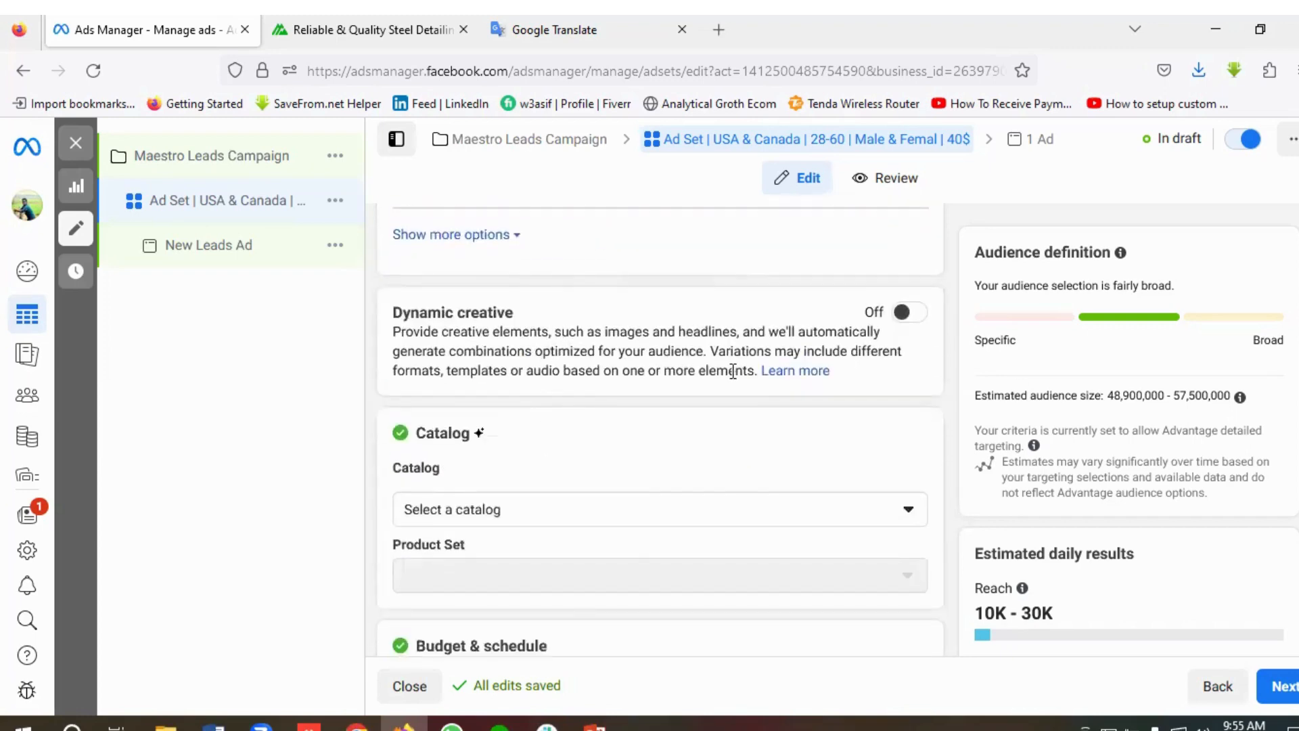
pyautogui.scroll(-1, 690, 374)
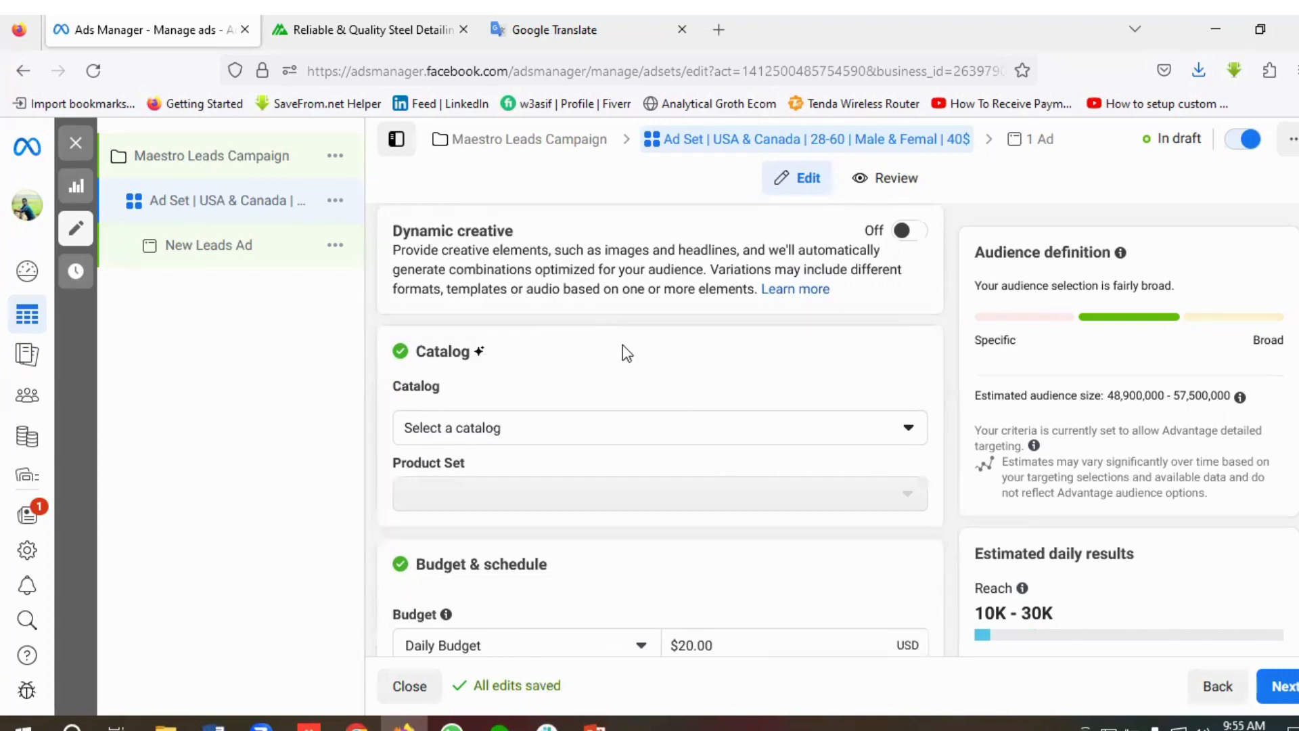
pyautogui.scroll(-1, 627, 352)
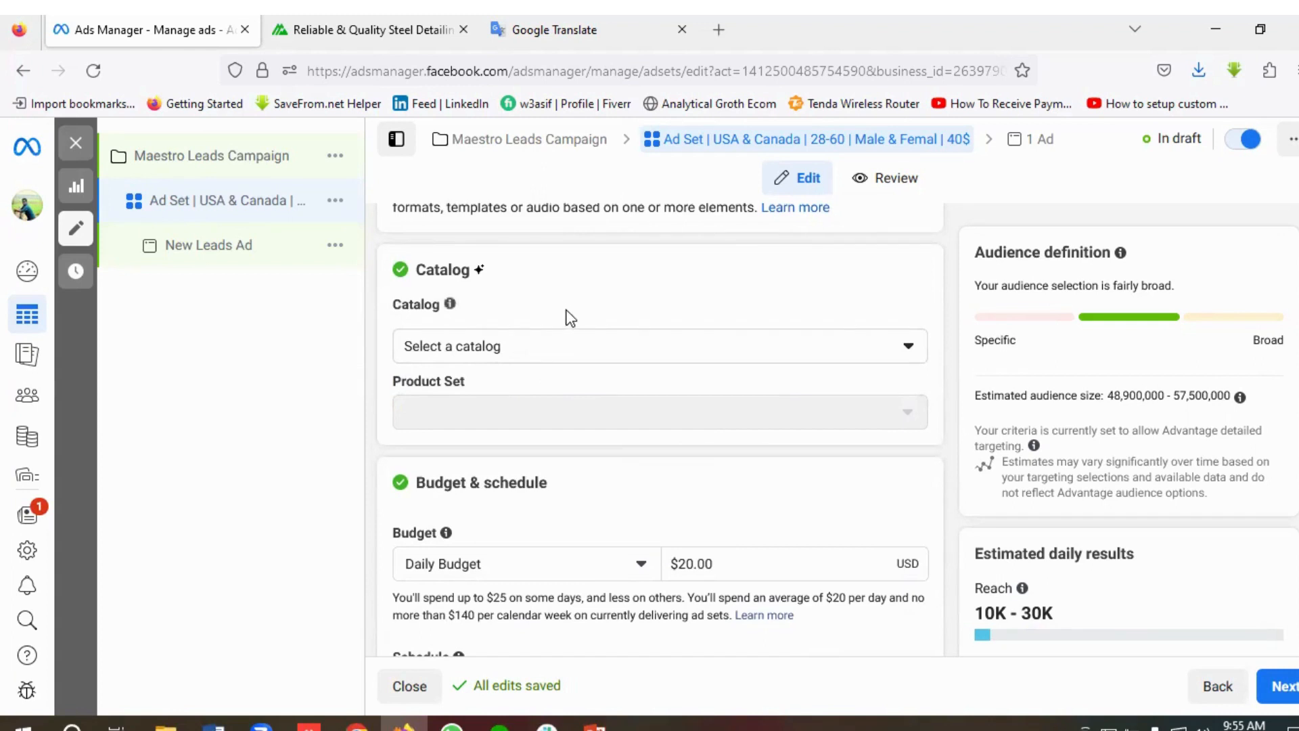
pyautogui.scroll(-2, 571, 315)
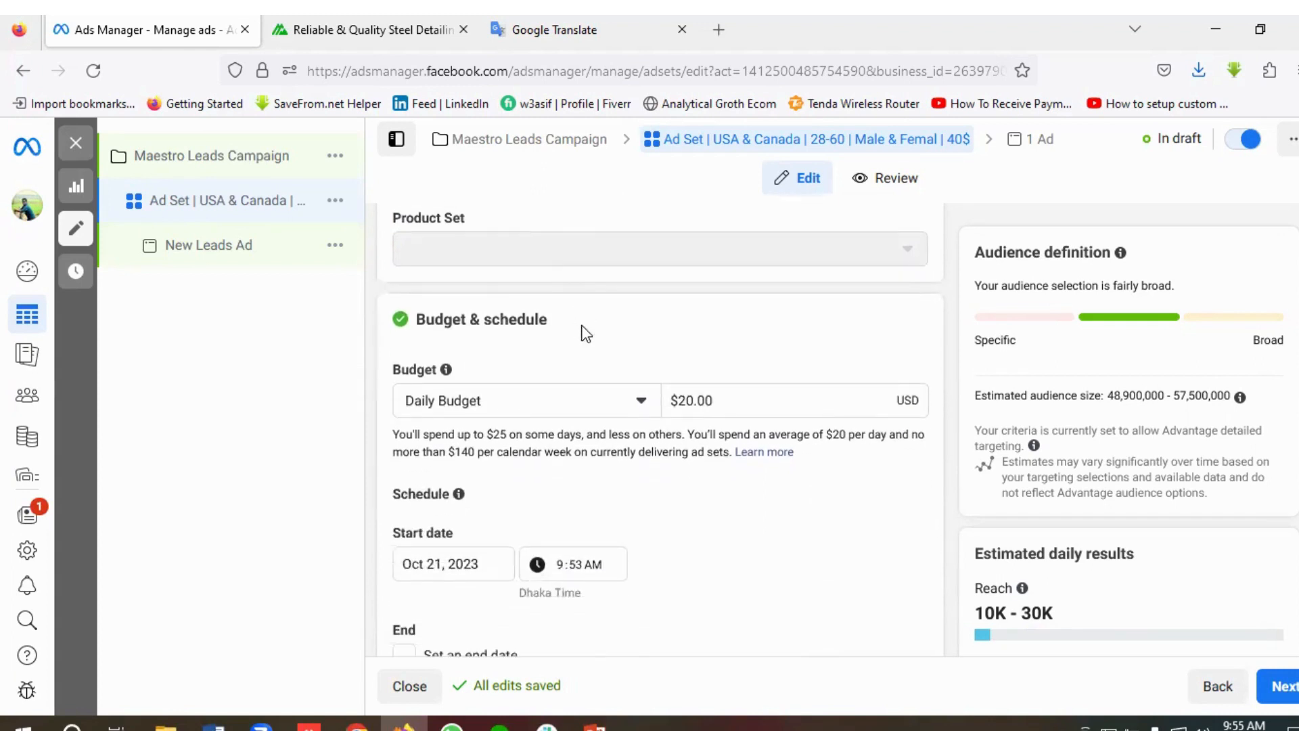
# Check the daily budget in the Google Translate brief and set the ad set's daily budget to $40.00 in Ads Manager
pyautogui.scroll(-1, 585, 333)
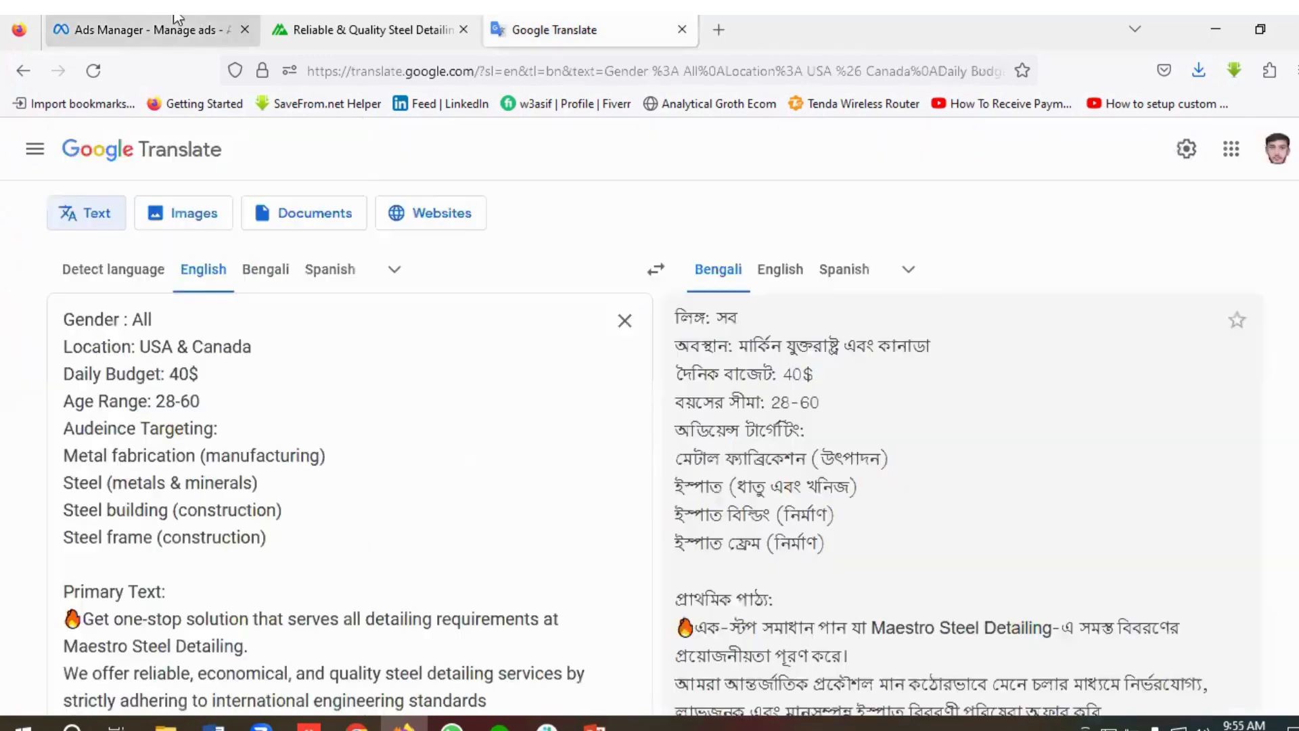
pyautogui.click(152, 22)
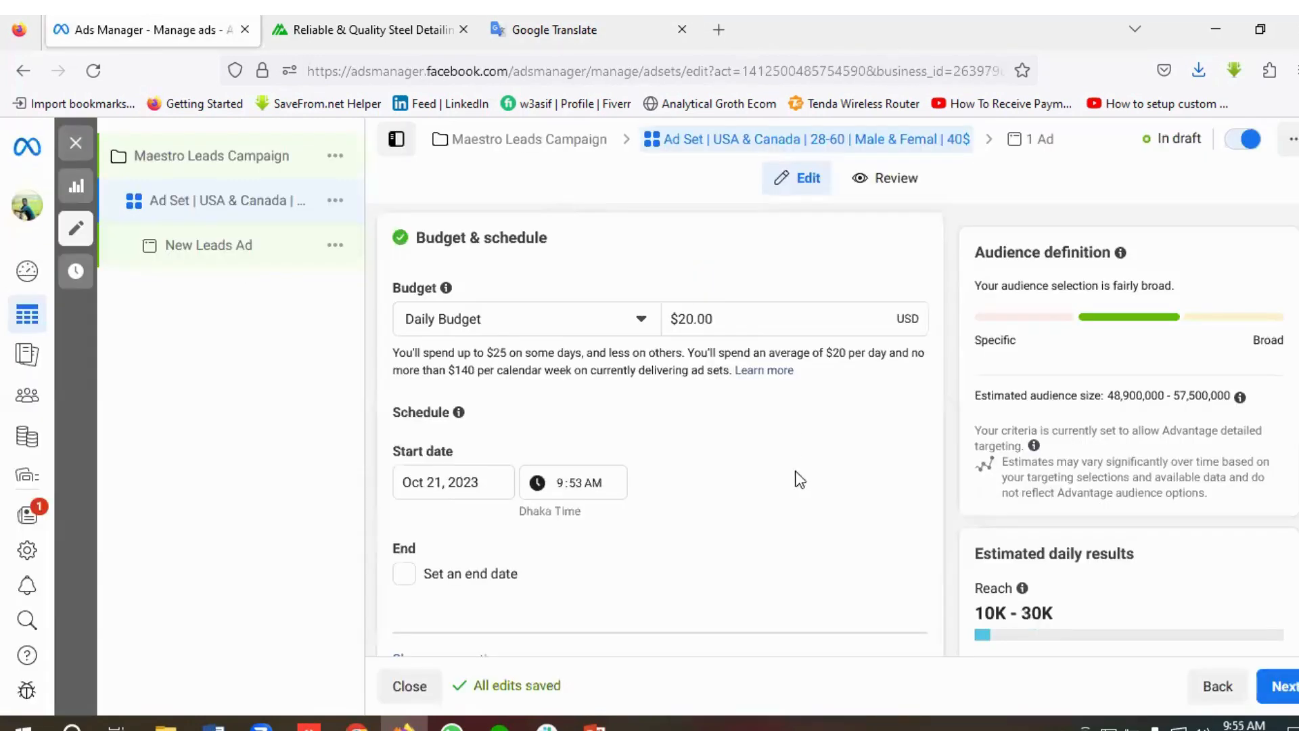
pyautogui.click(690, 317)
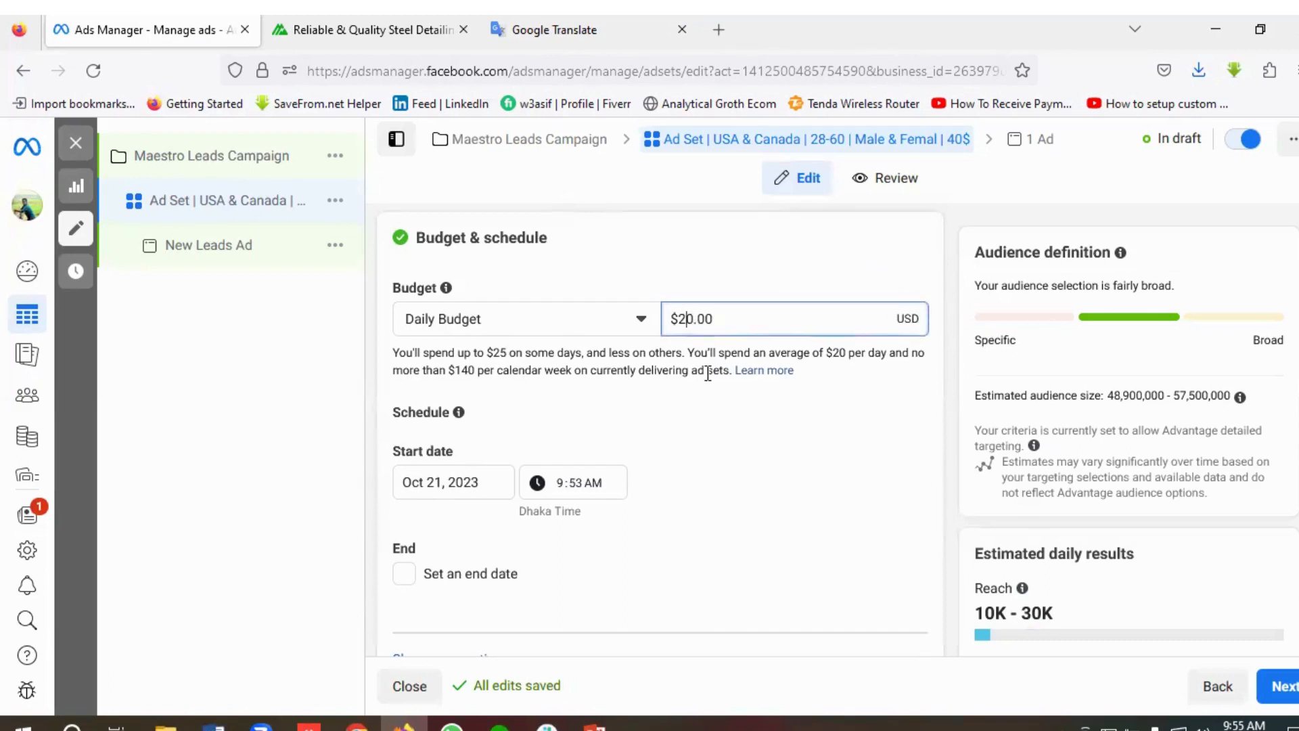
pyautogui.press('BackSpace')
pyautogui.write('4')
# Give the ad set schedule an end date of November 21, 2023
pyautogui.scroll(-1, 650, 448)
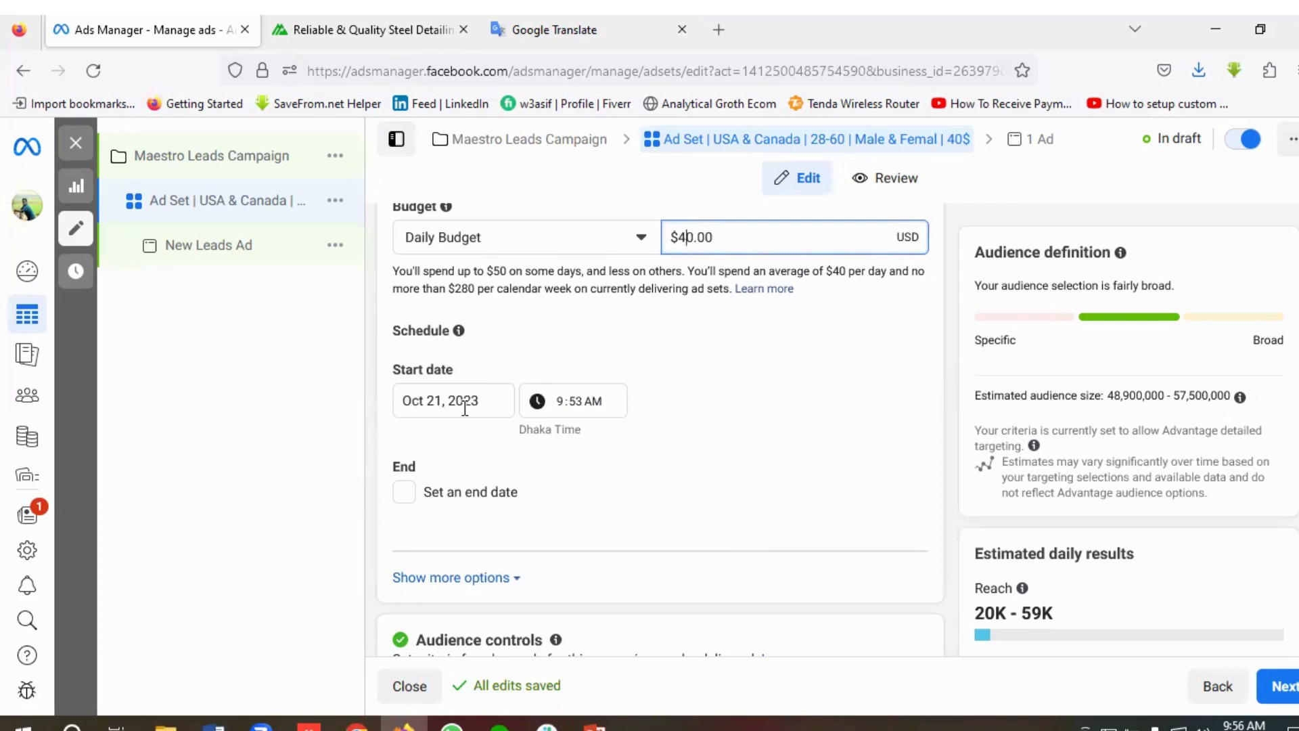
pyautogui.click(406, 499)
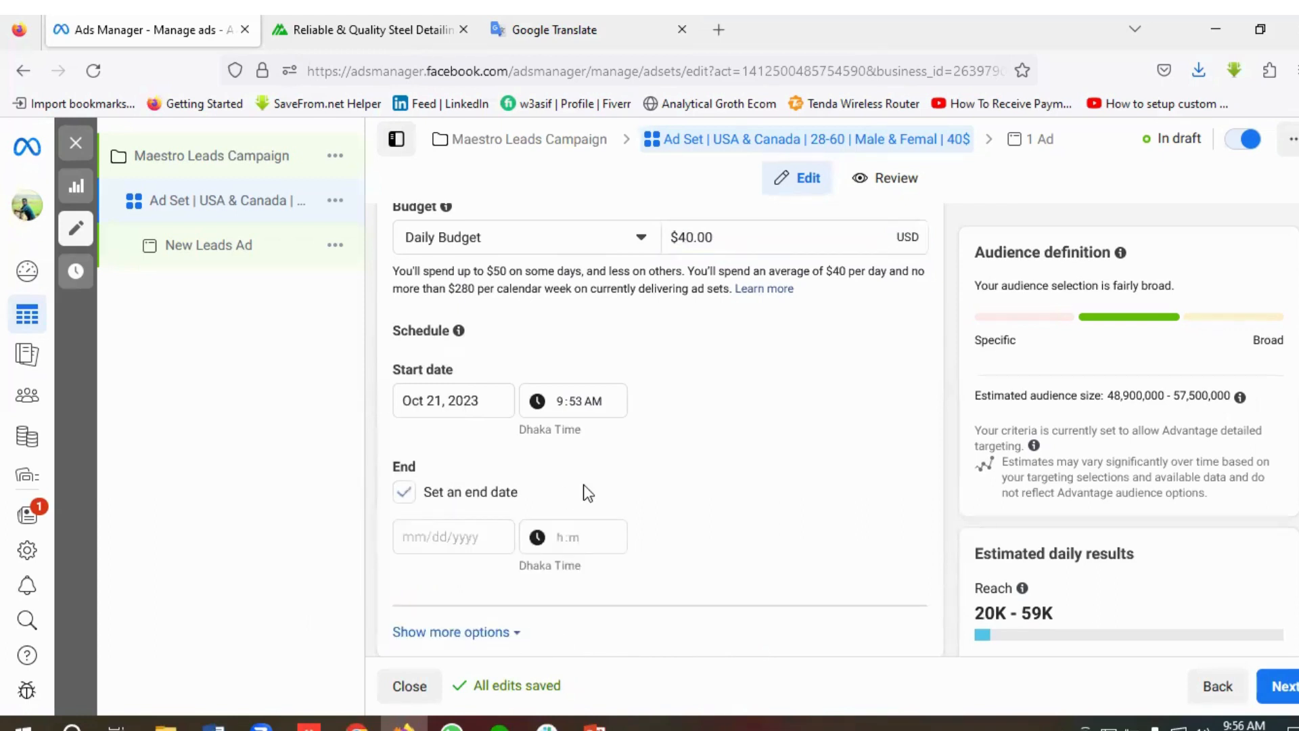
pyautogui.scroll(-2, 583, 493)
pyautogui.click(436, 459)
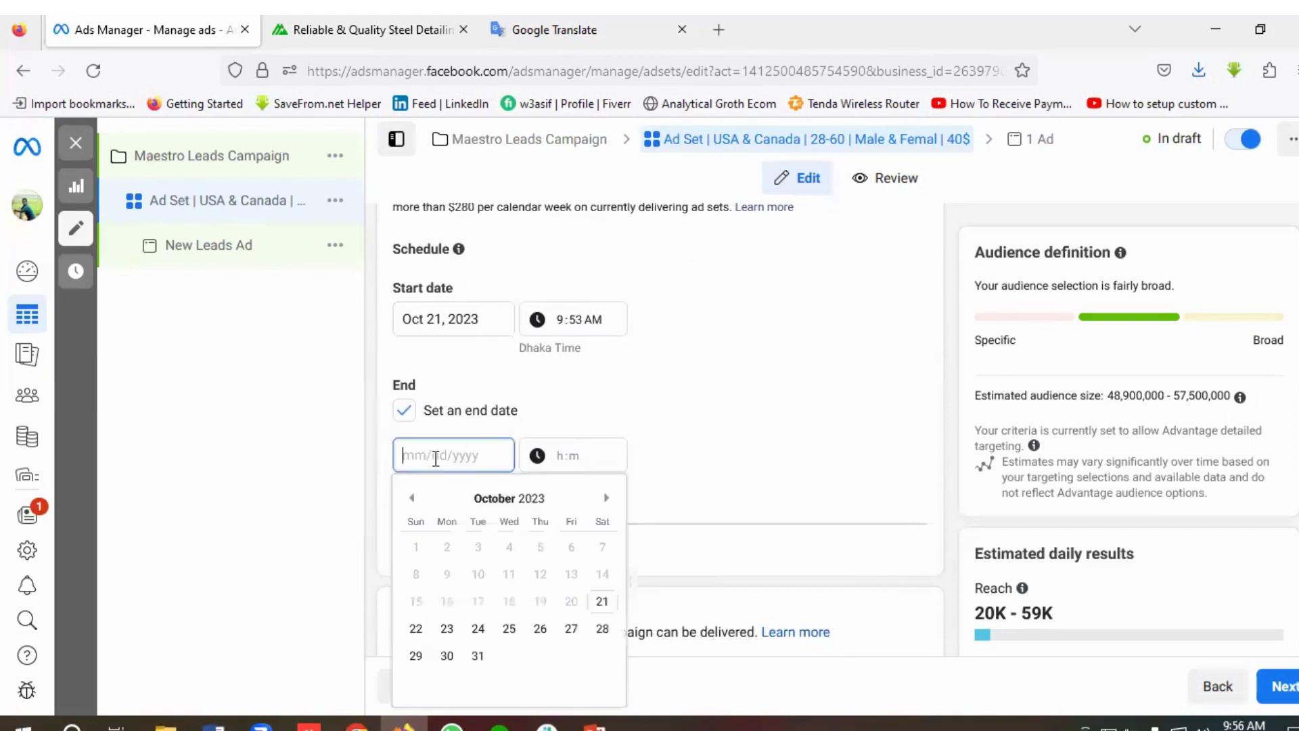
pyautogui.click(604, 498)
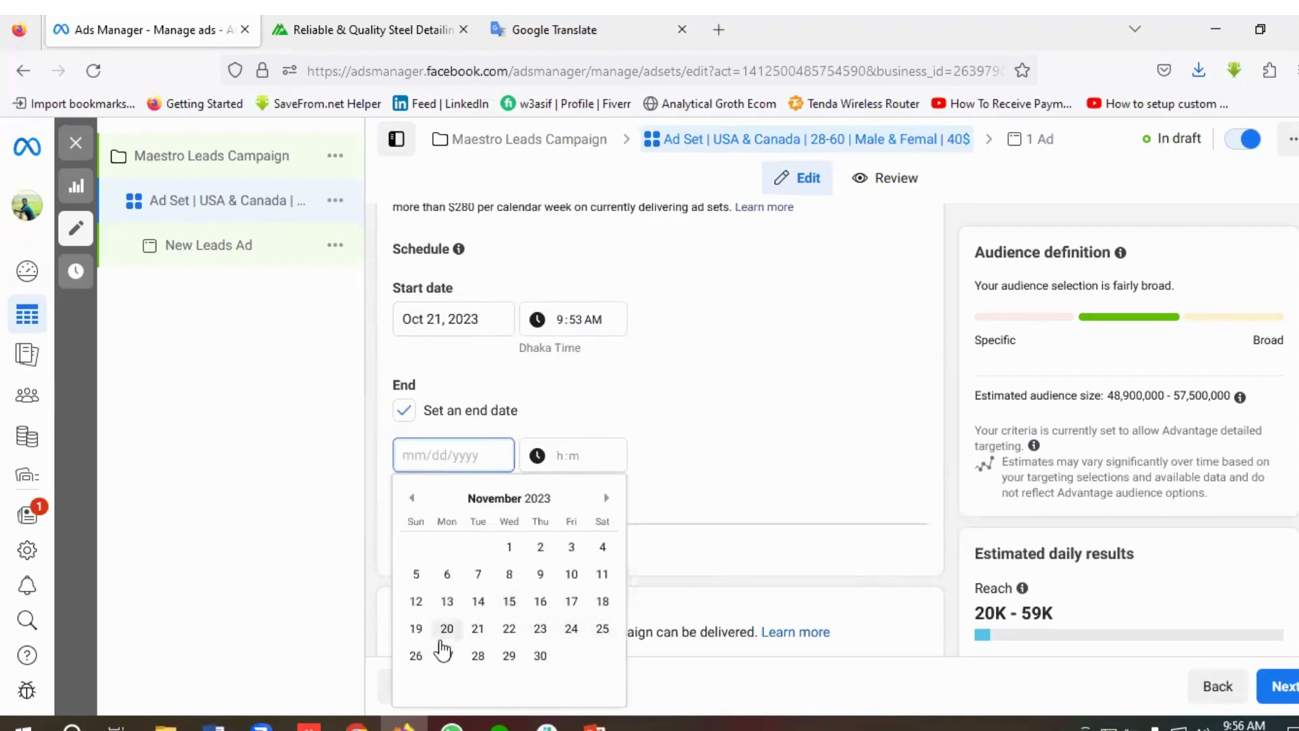
pyautogui.click(473, 628)
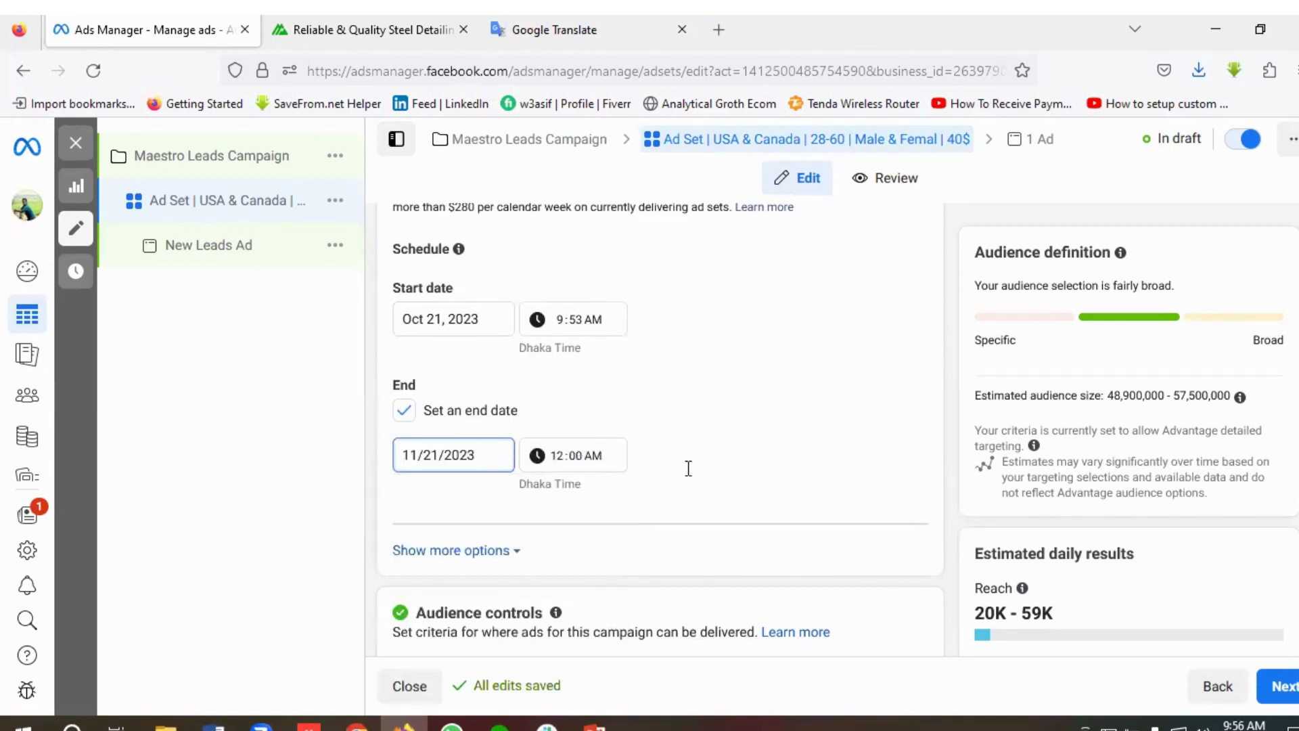
# Replace Bangladesh in the audience locations with the countries United States and Canada
pyautogui.scroll(-2, 687, 466)
pyautogui.scroll(-2, 687, 467)
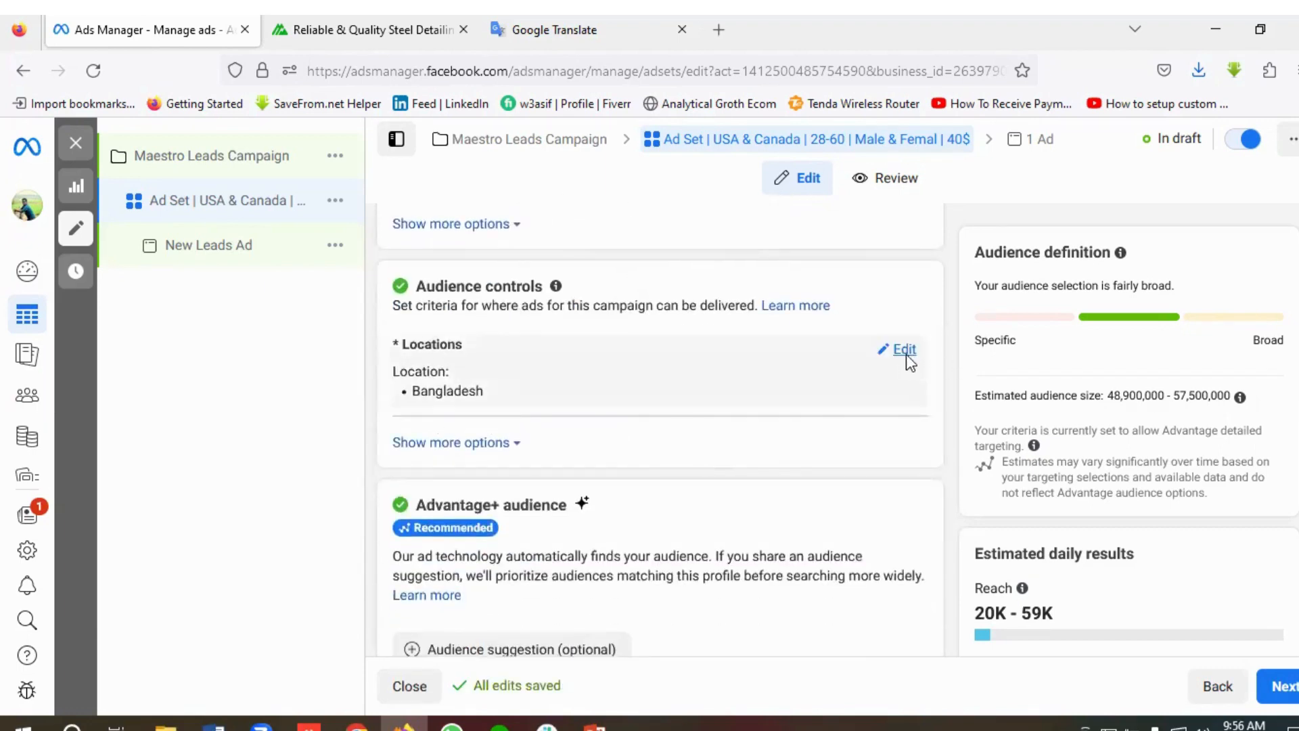
pyautogui.click(905, 353)
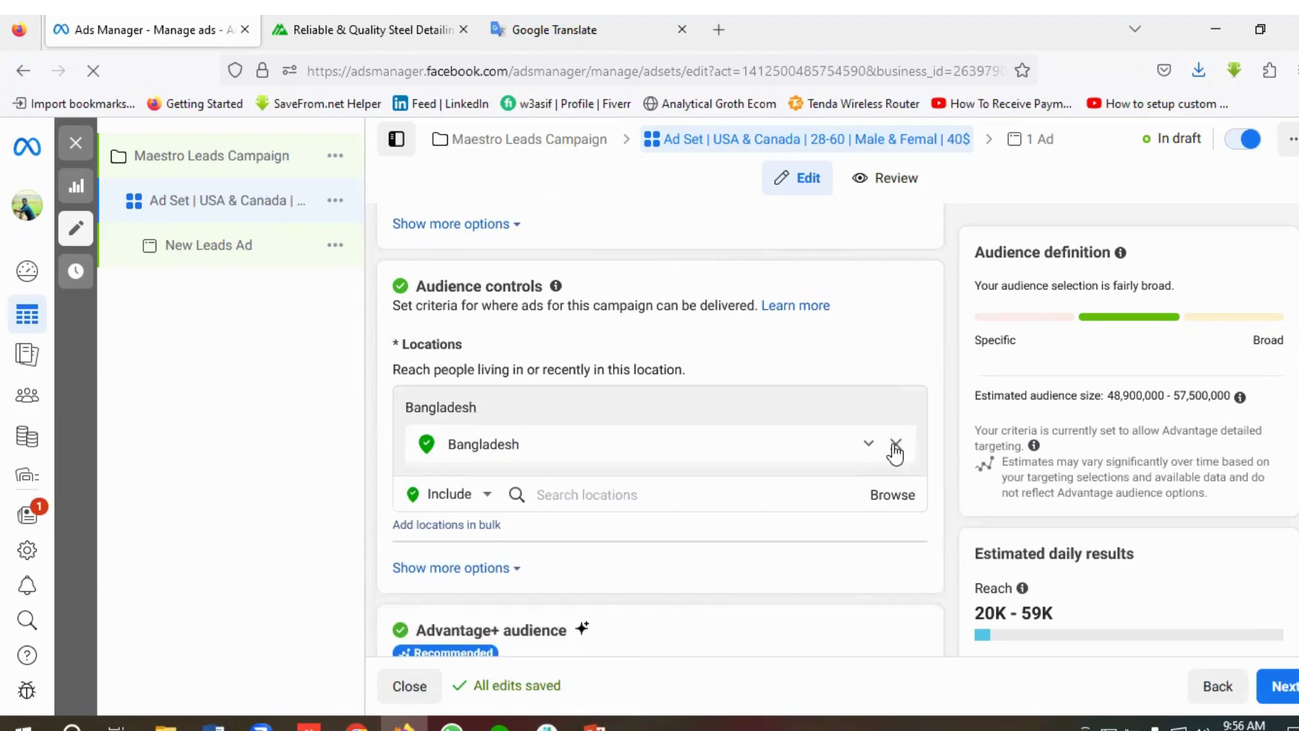
pyautogui.click(895, 445)
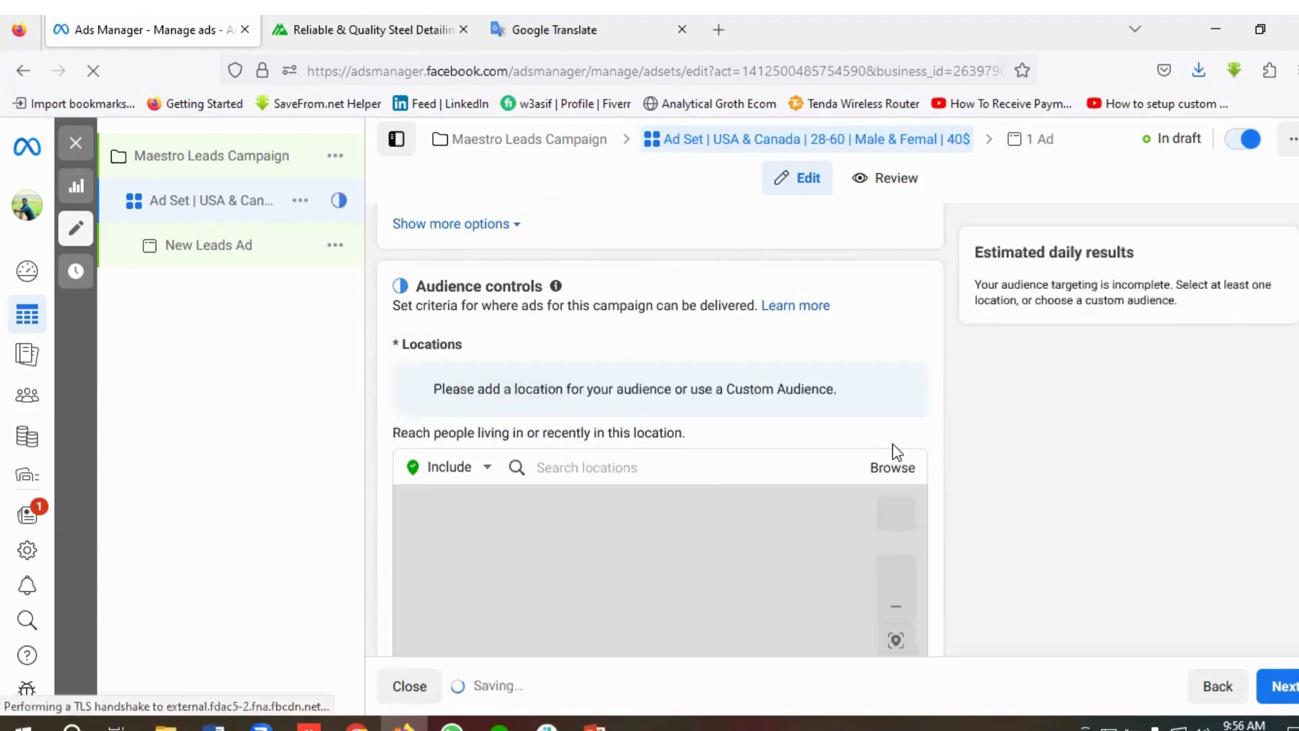
pyautogui.click(557, 465)
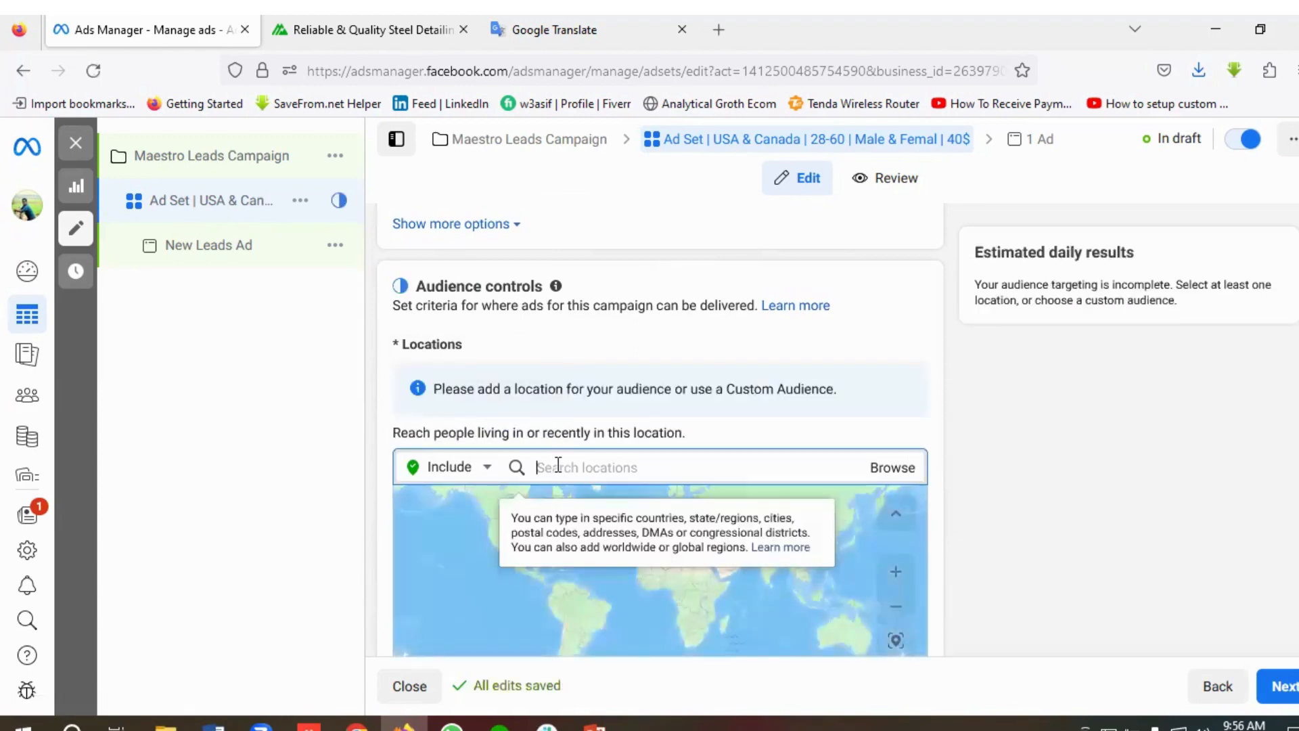
pyautogui.write('United States')
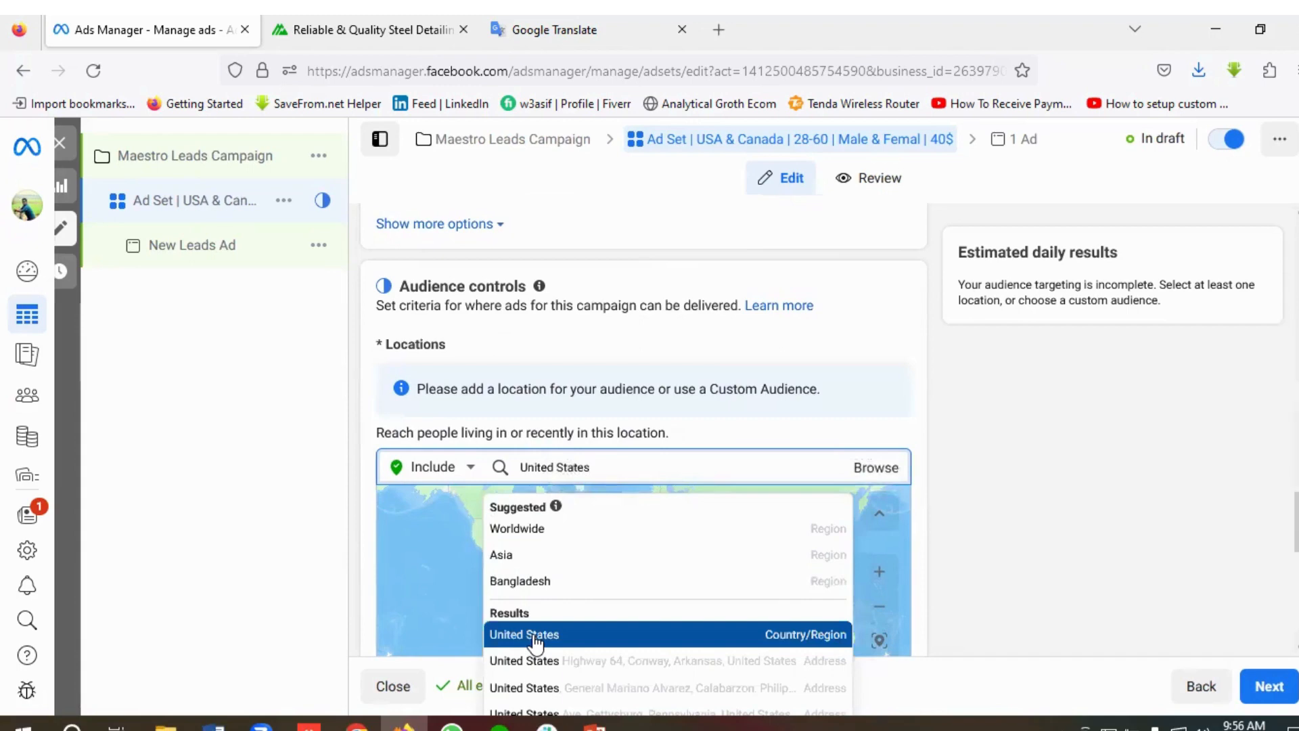
pyautogui.click(533, 636)
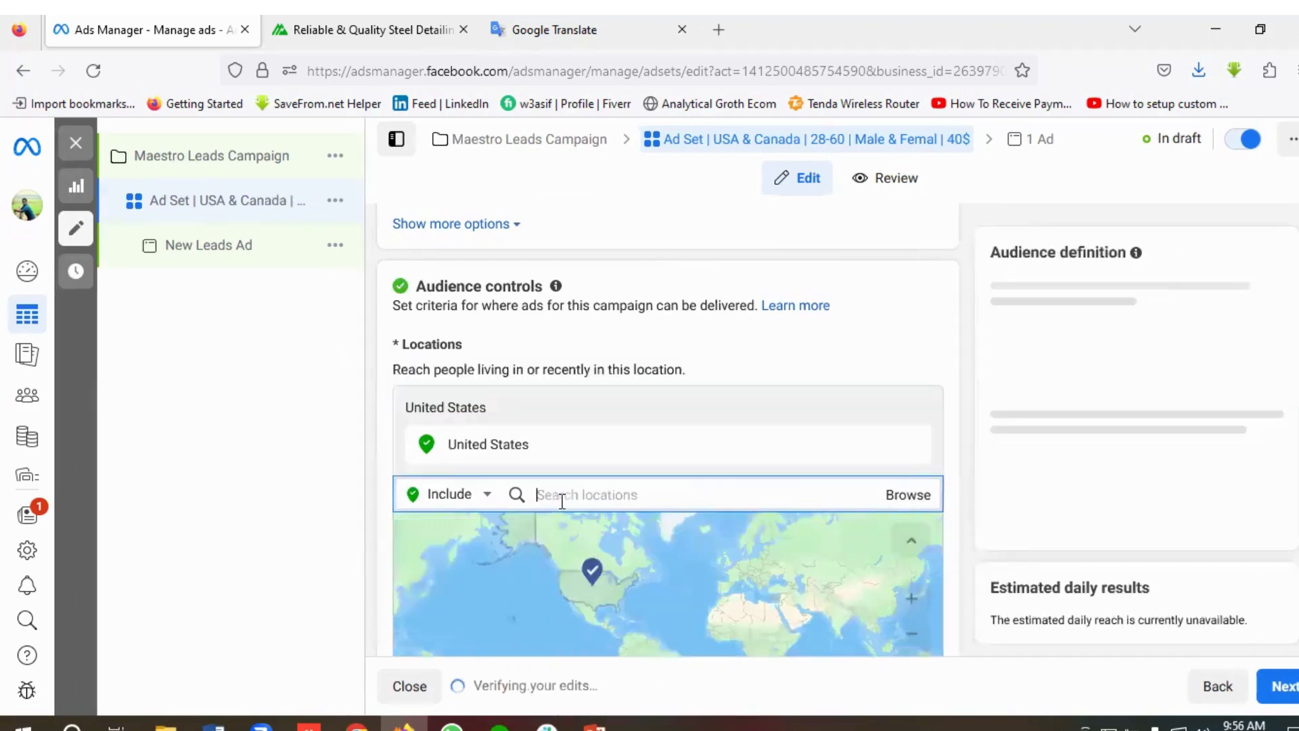
pyautogui.write('Canada')
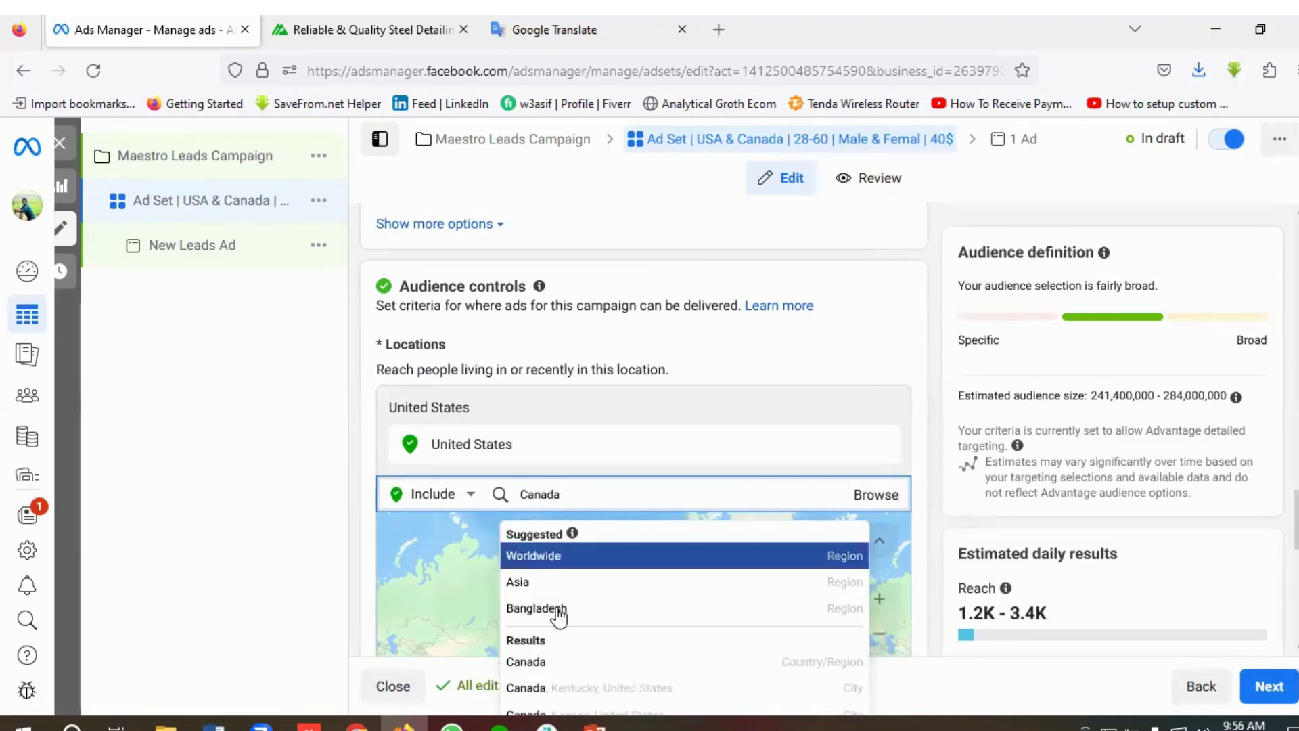
pyautogui.click(533, 675)
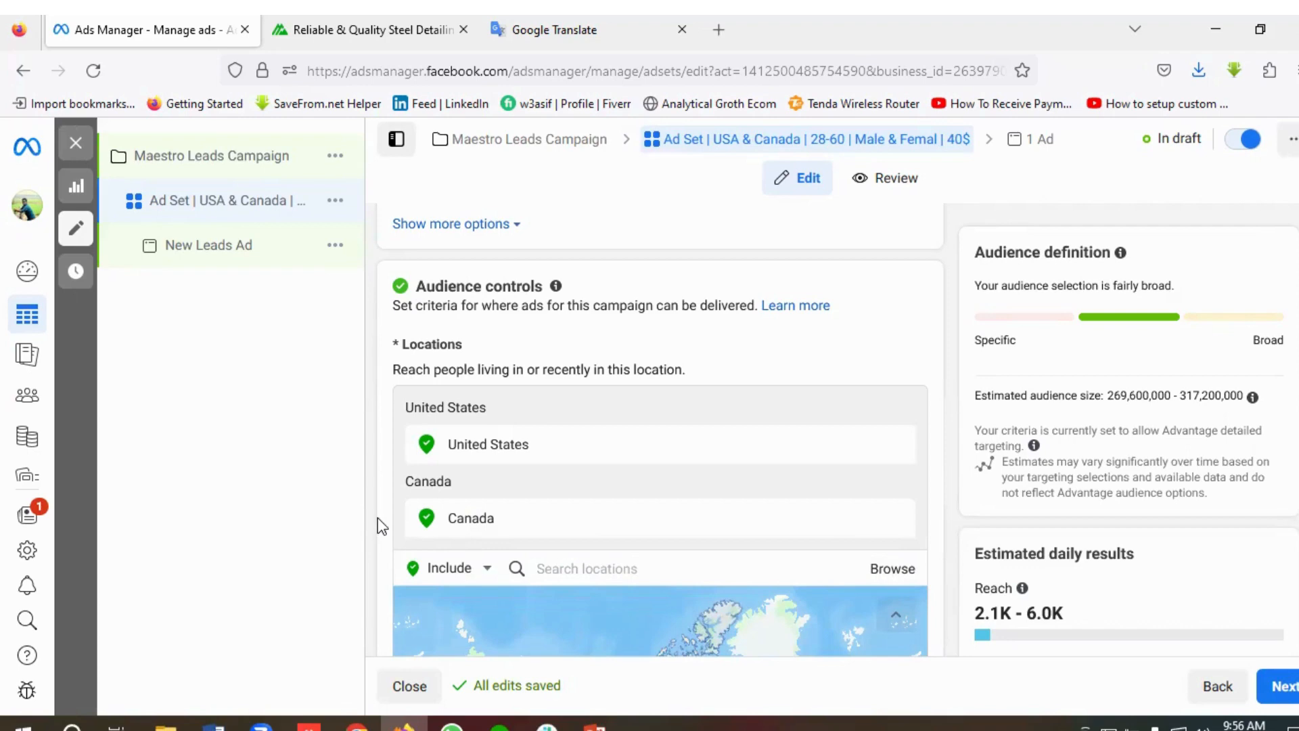
# Switch the ad set from Advantage+ audience to the original audience options and confirm using the original audience
pyautogui.scroll(-6, 380, 526)
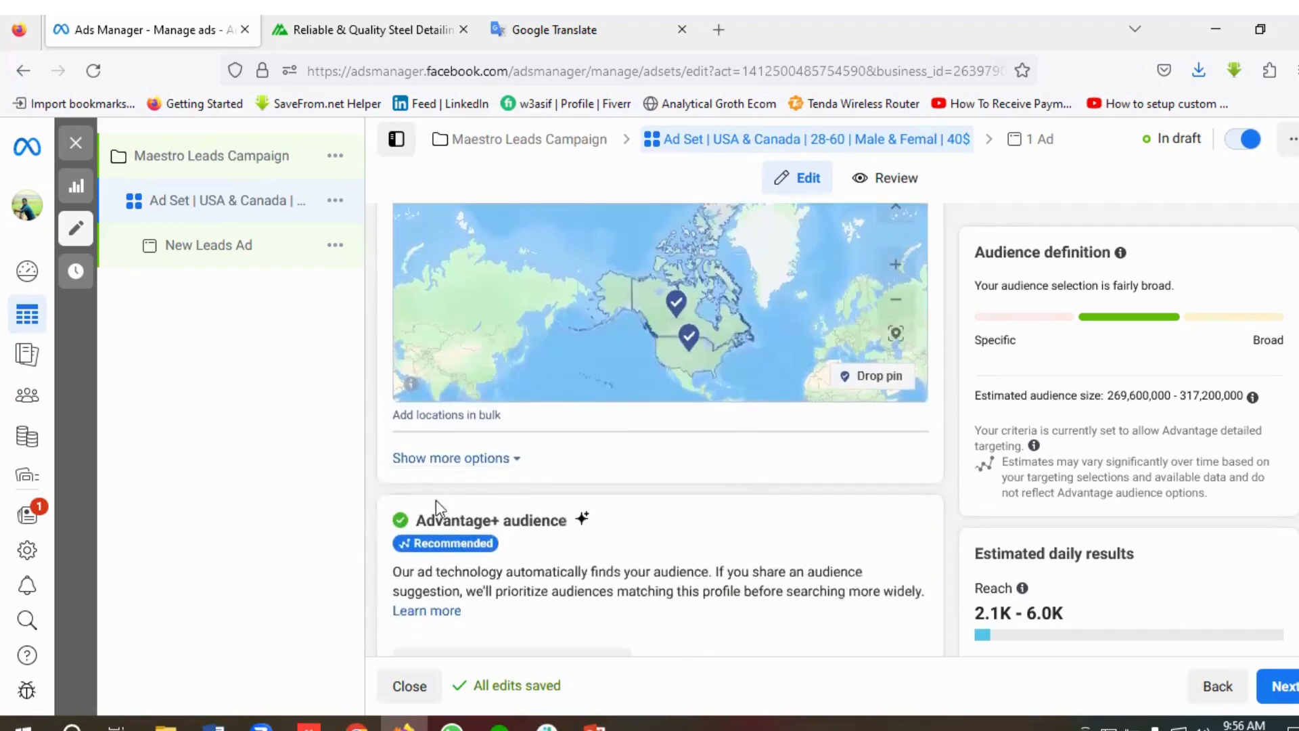
pyautogui.scroll(-2, 498, 486)
pyautogui.scroll(-2, 512, 473)
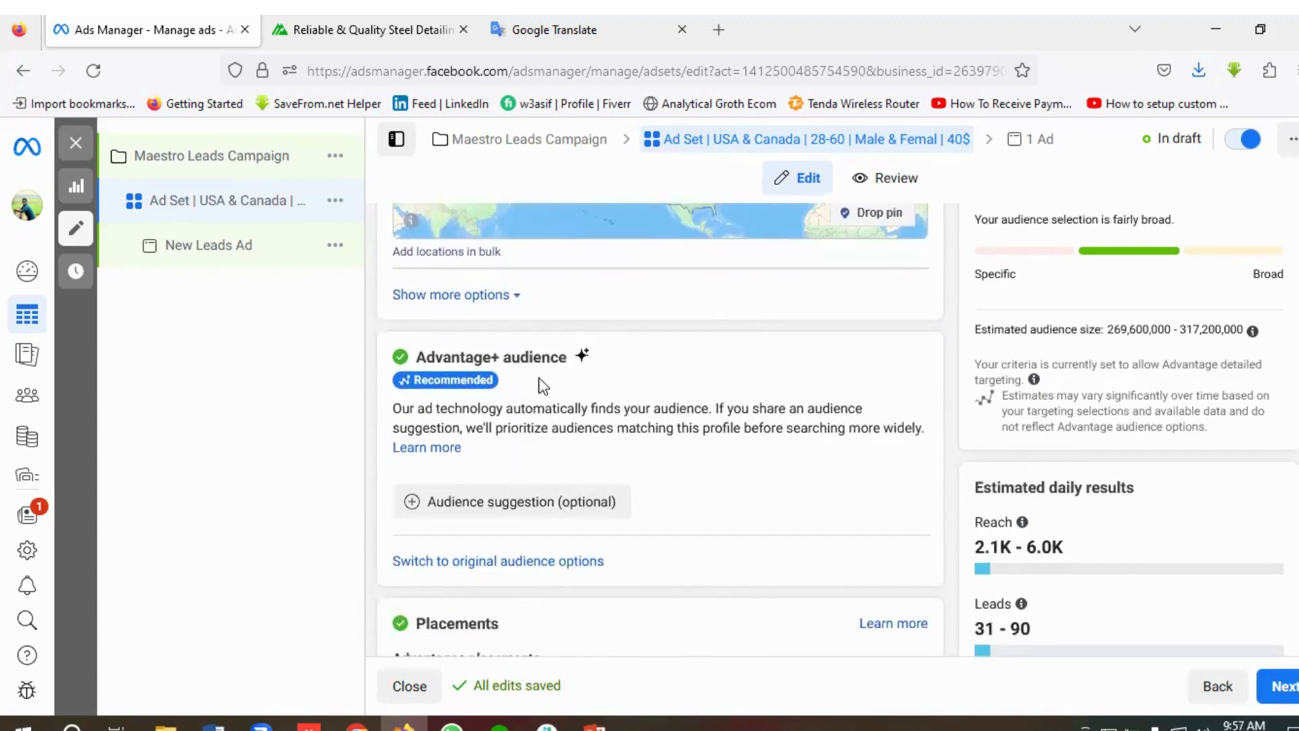
pyautogui.scroll(-2, 543, 385)
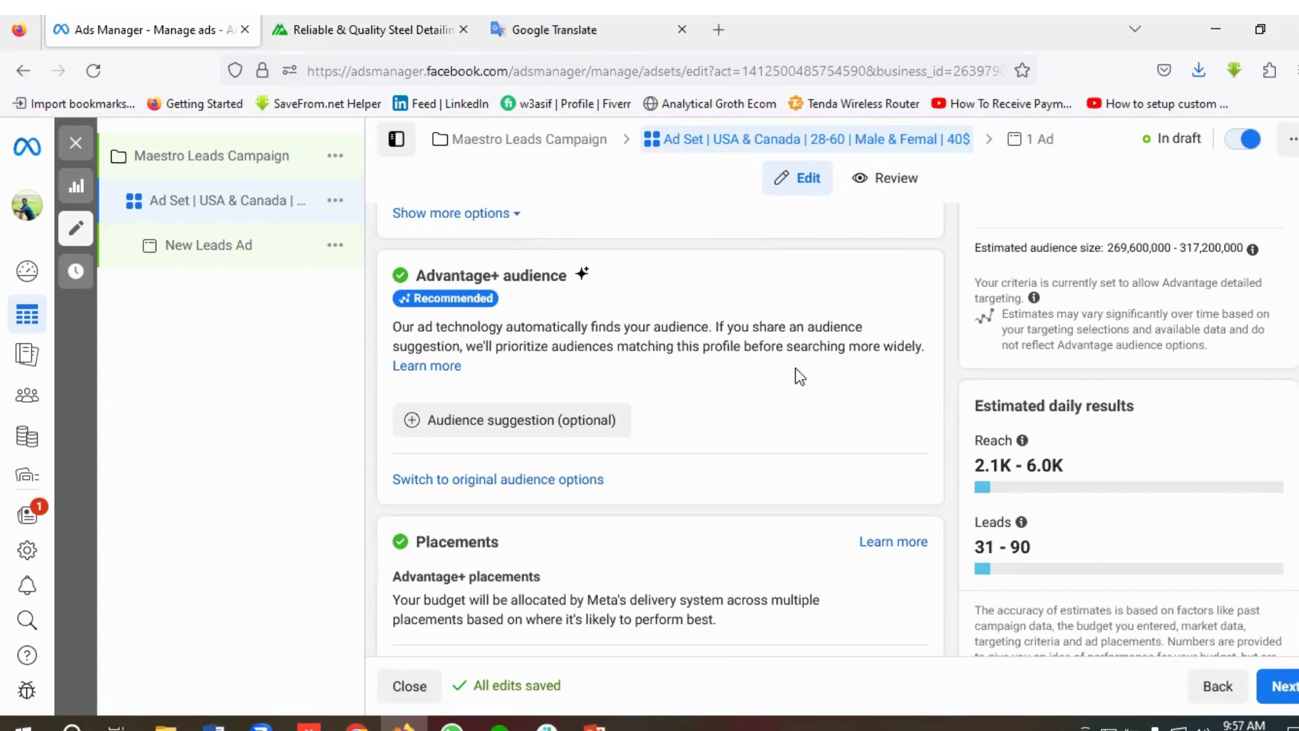
pyautogui.scroll(-1, 772, 377)
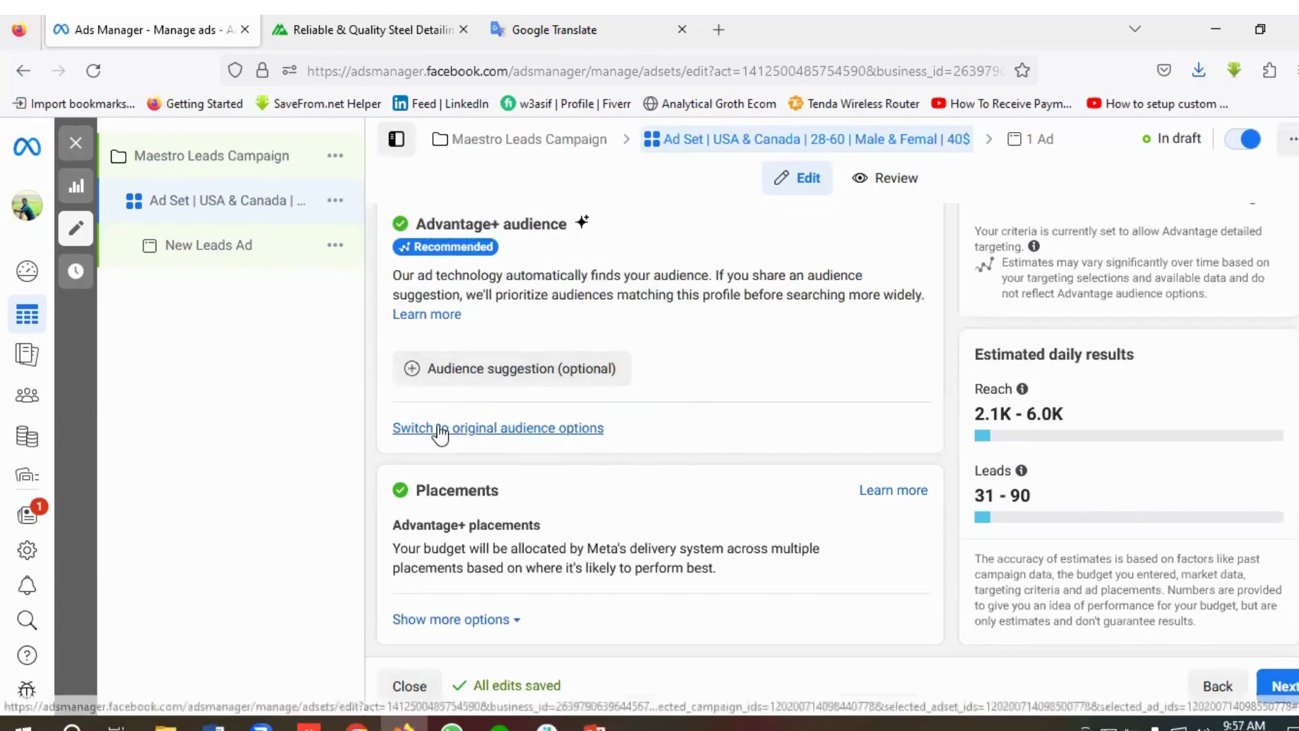
pyautogui.click(480, 429)
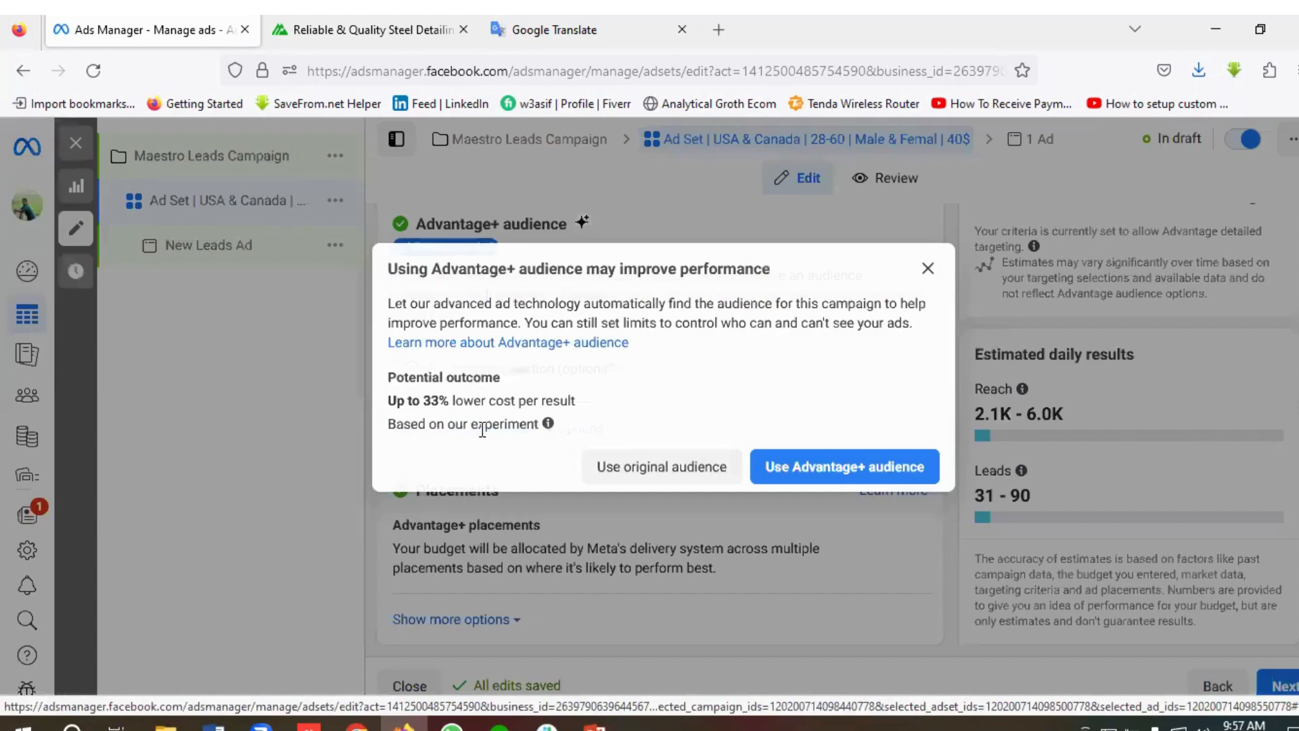
pyautogui.click(639, 478)
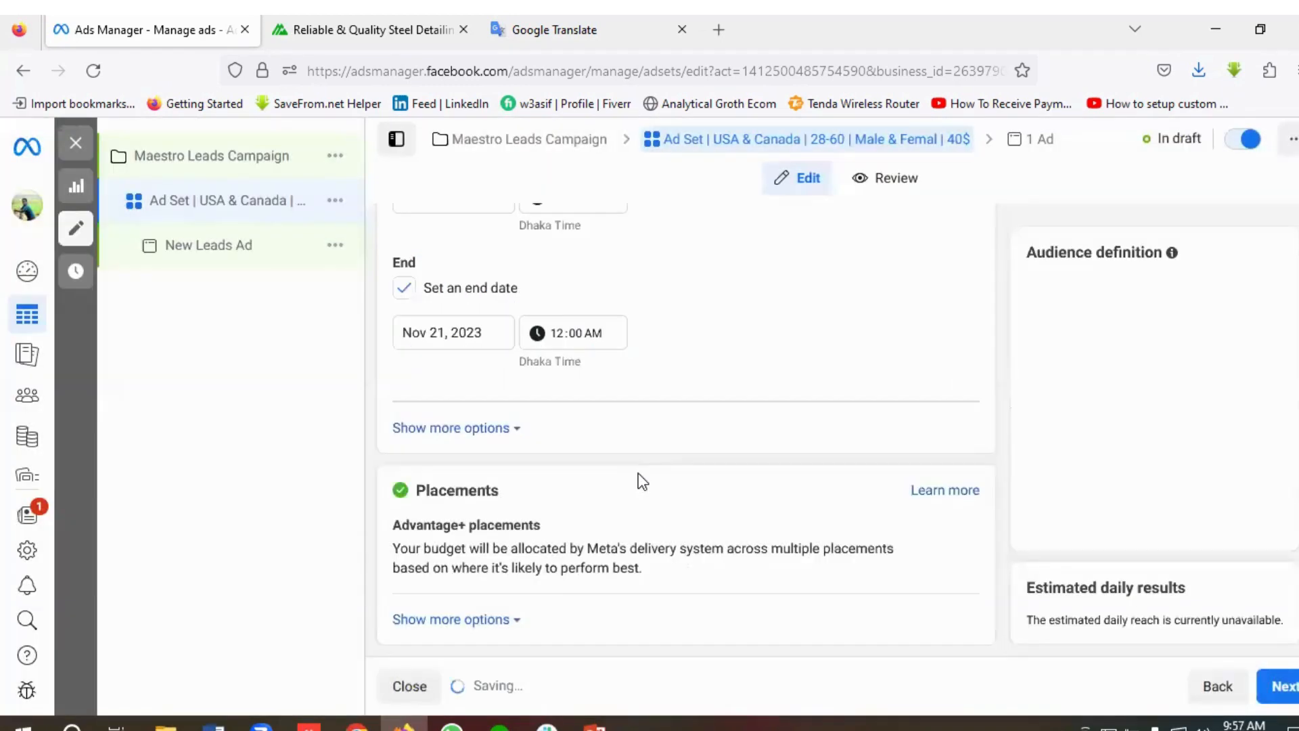
# Check the age range in the Google Translate brief and set the audience's minimum age to 28 in Ads Manager
pyautogui.scroll(-10, 642, 482)
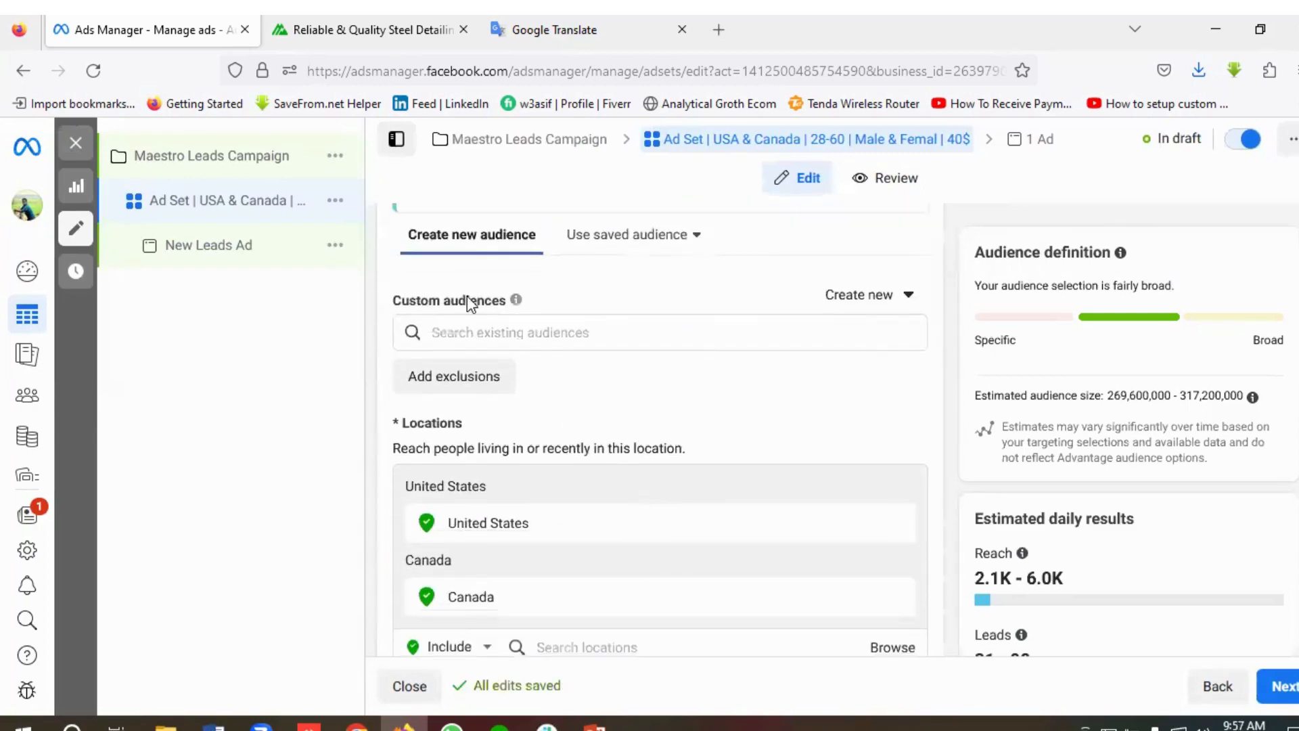
pyautogui.scroll(-1, 532, 374)
pyautogui.scroll(-3, 573, 399)
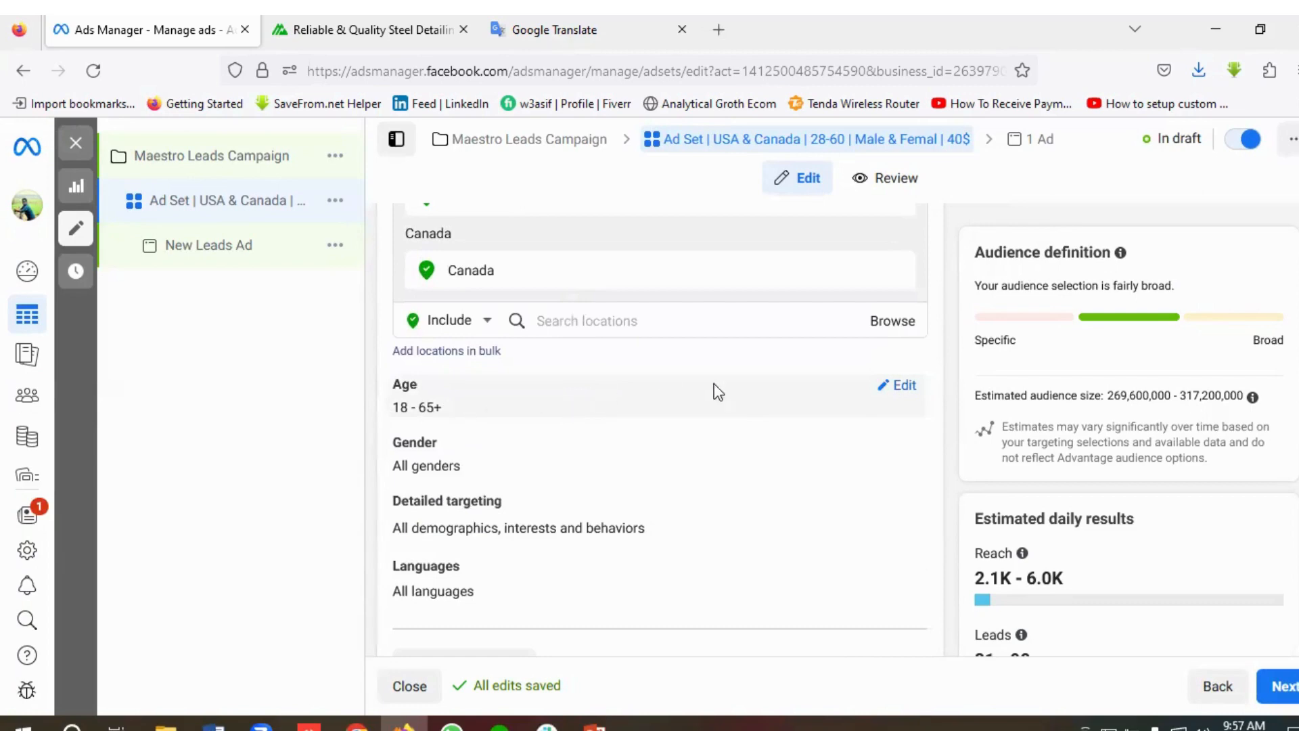
pyautogui.click(905, 387)
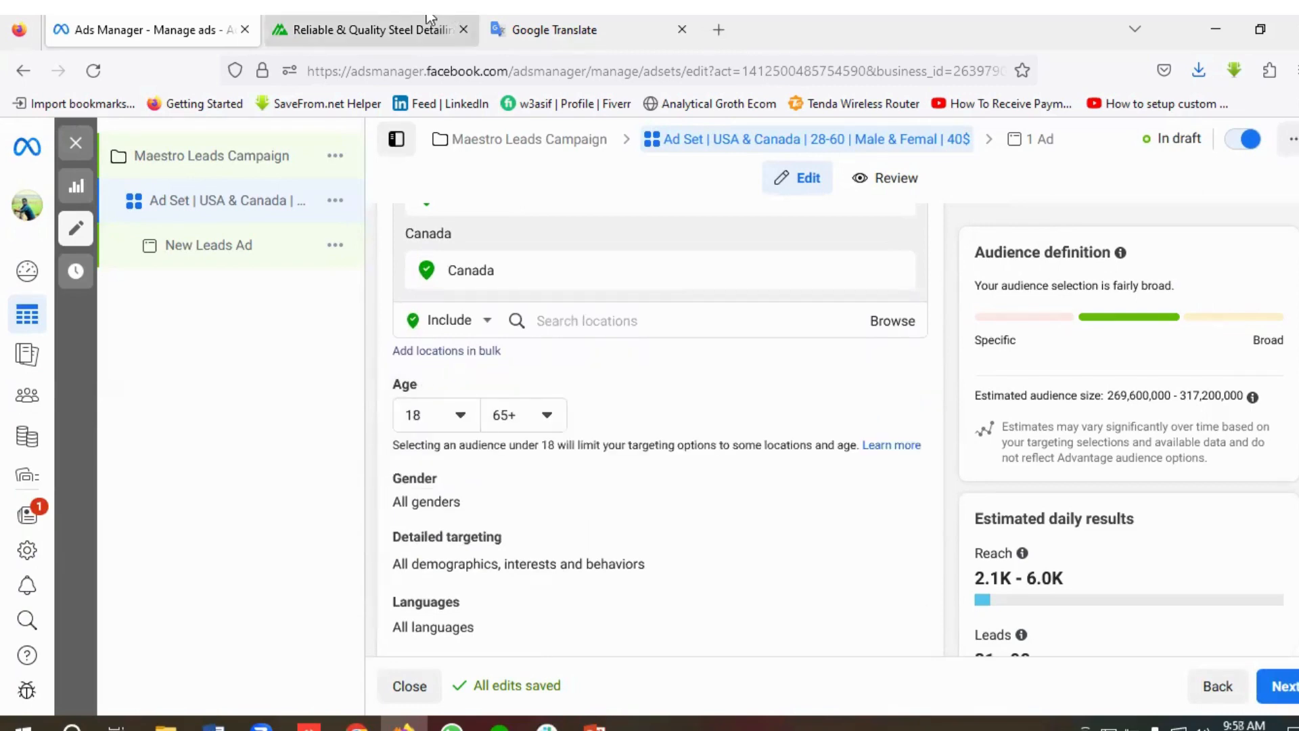
pyautogui.click(609, 28)
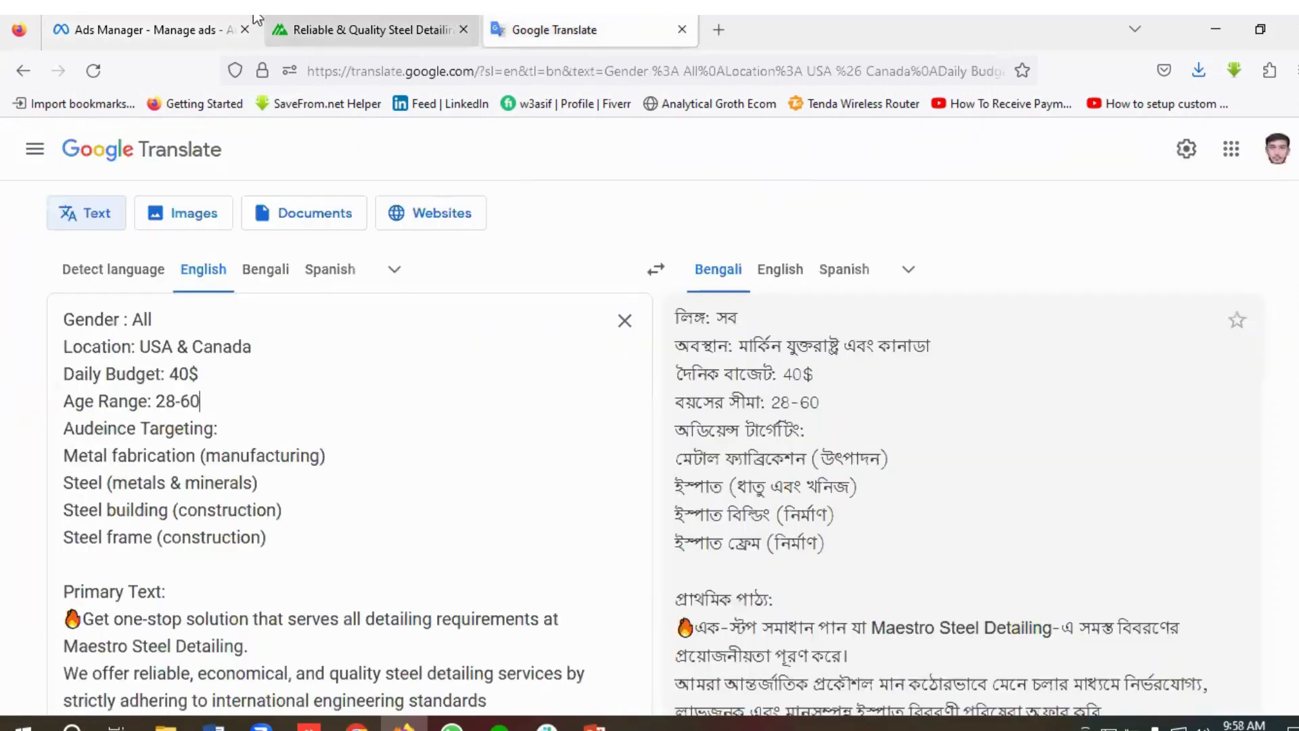
pyautogui.click(146, 29)
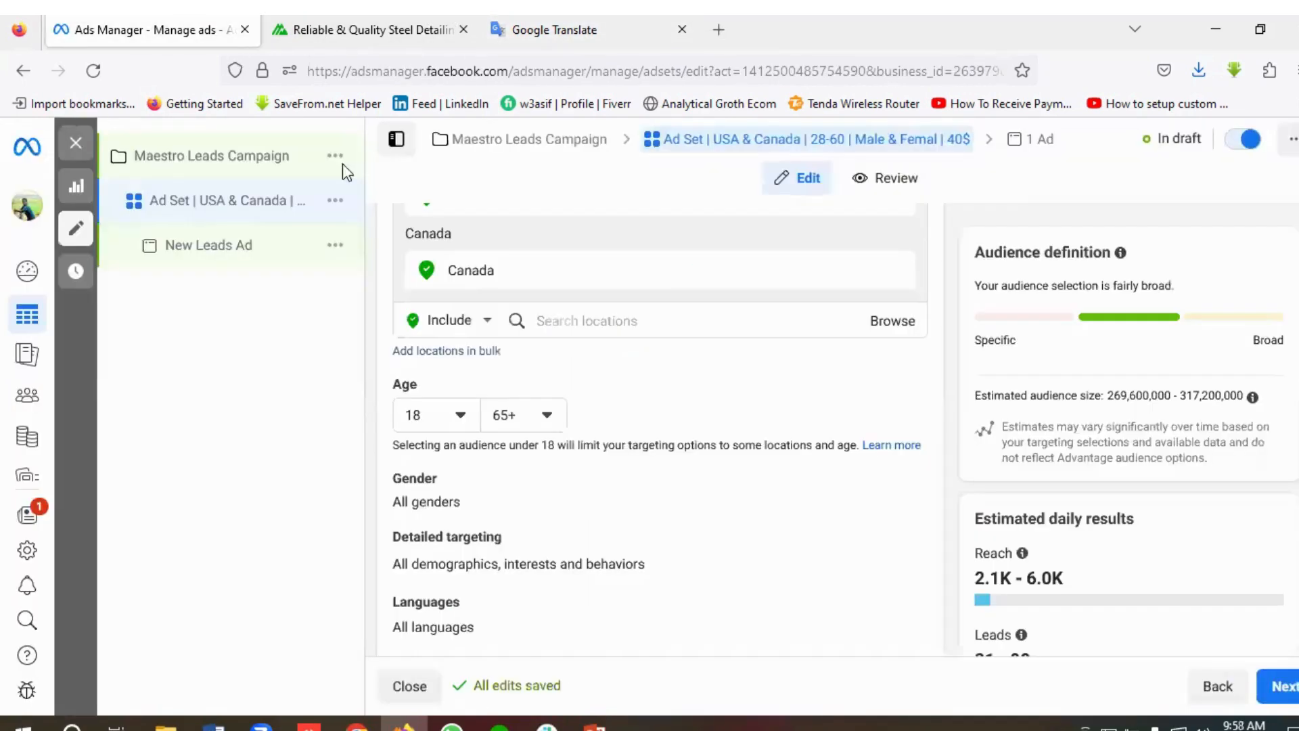
pyautogui.click(465, 416)
pyautogui.scroll(-2, 472, 542)
pyautogui.scroll(-2, 473, 544)
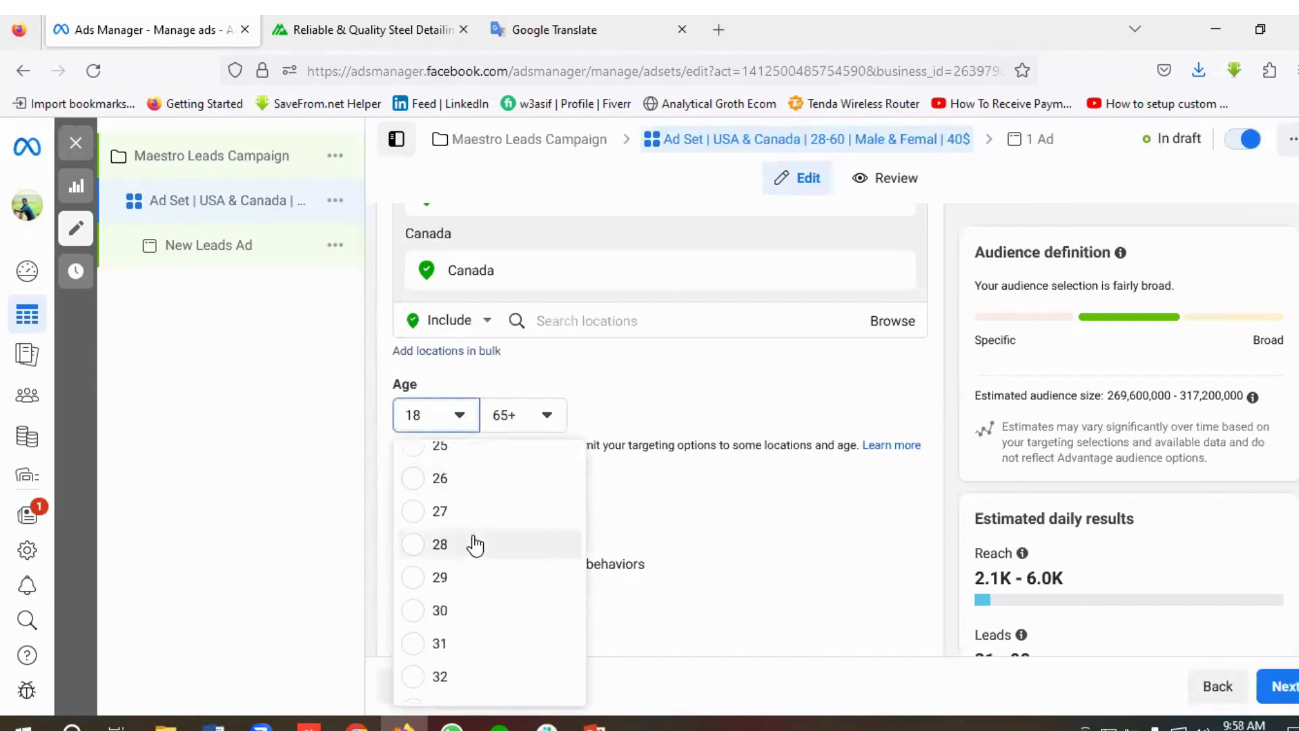
pyautogui.click(431, 547)
# Set the audience's maximum age to 60
pyautogui.click(524, 420)
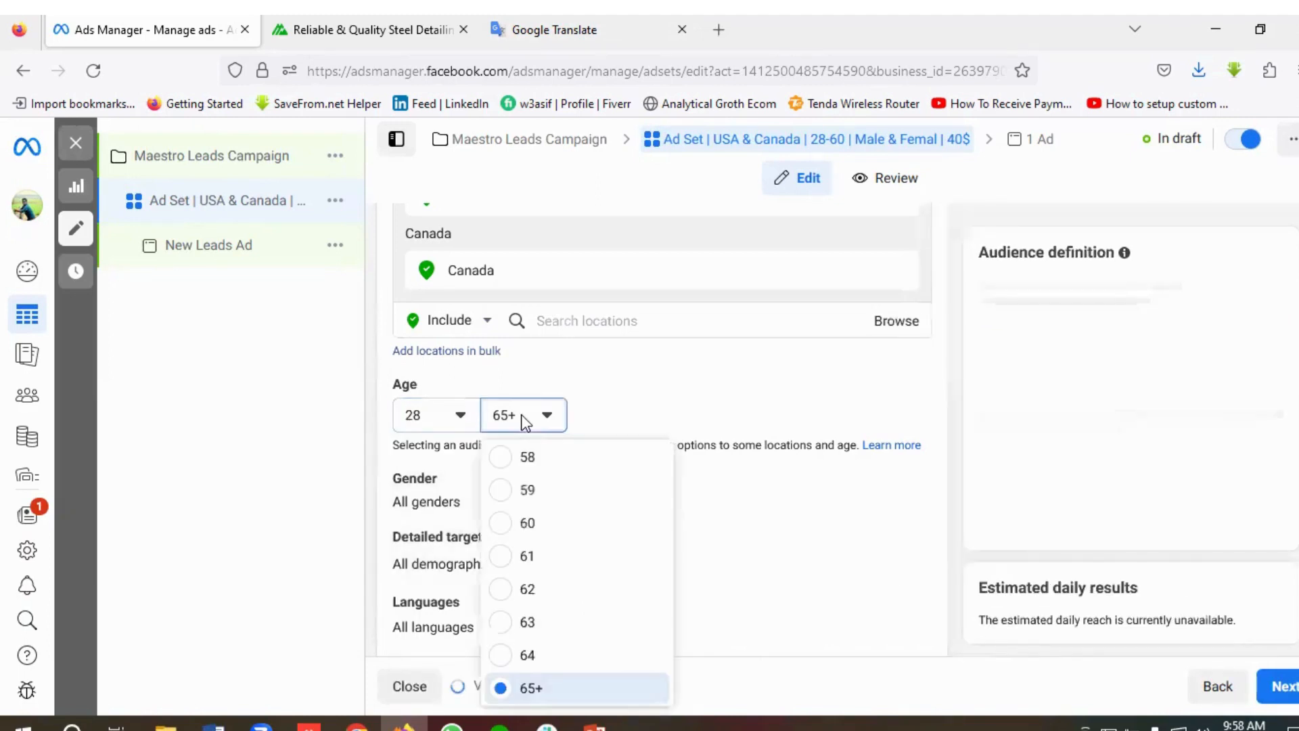
pyautogui.scroll(3, 559, 562)
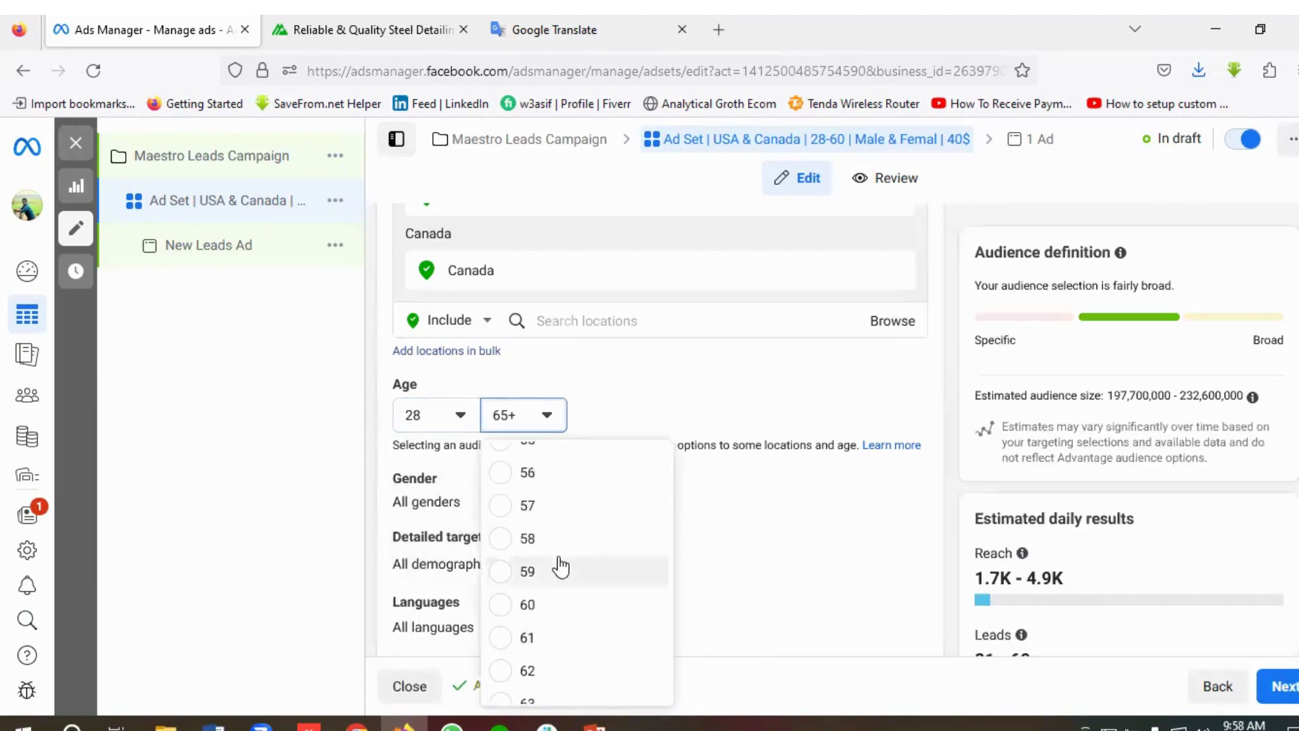
pyautogui.scroll(-2, 560, 567)
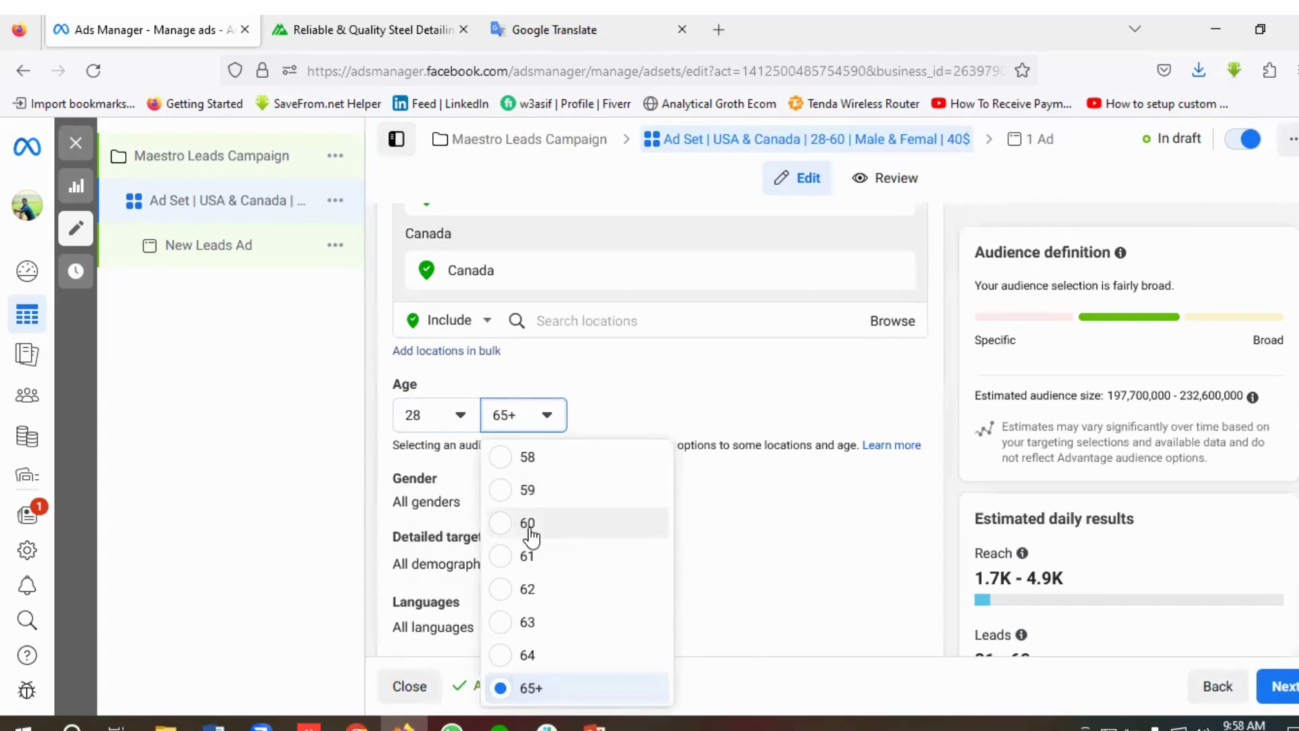
pyautogui.click(527, 526)
# Open the ad set's detailed targeting for editing and copy "Metal fabrication" from the audience targeting list in the Google Translate brief
pyautogui.scroll(-1, 589, 443)
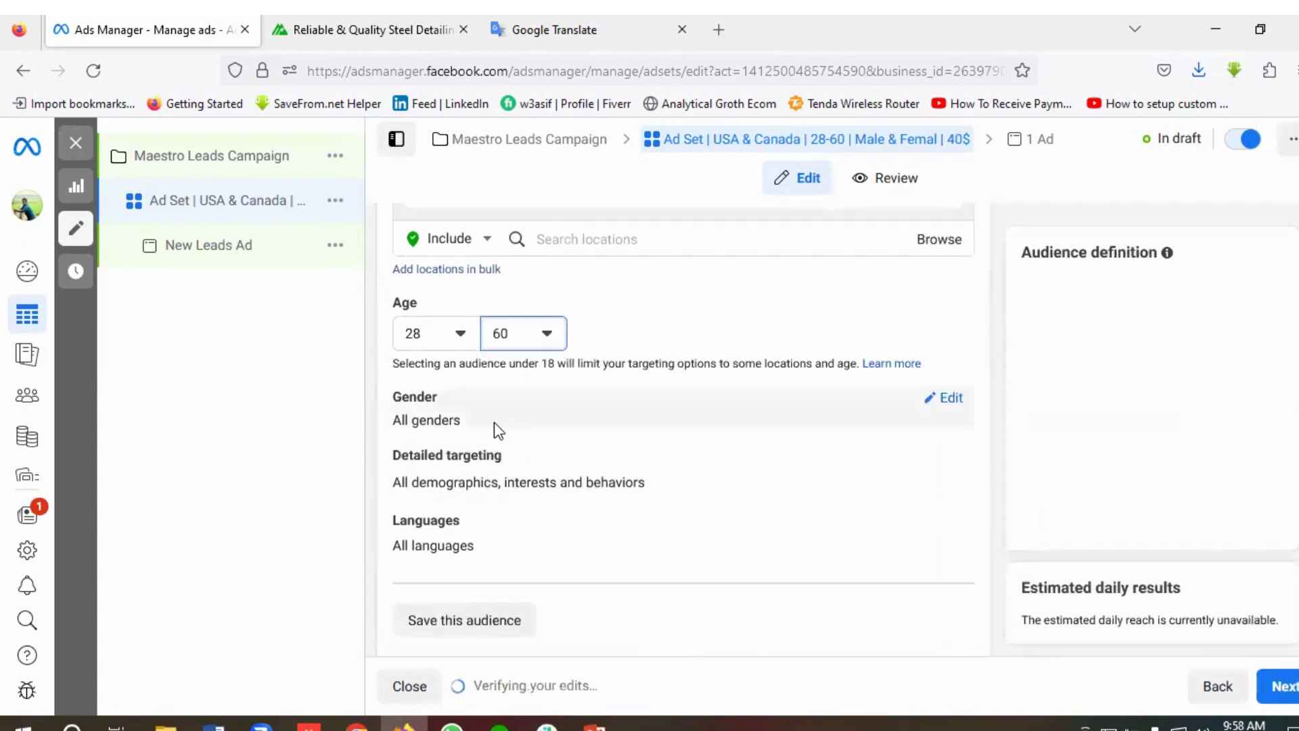
pyautogui.scroll(-2, 568, 426)
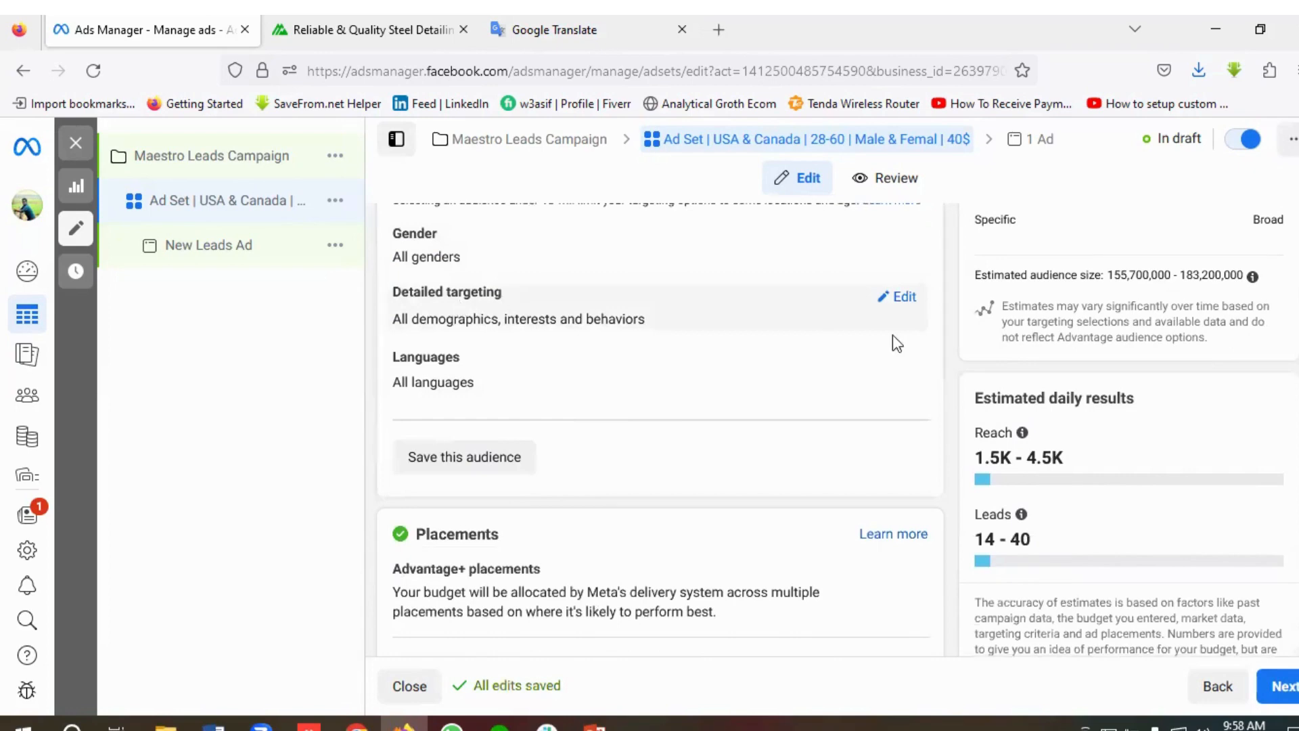
pyautogui.click(906, 297)
pyautogui.click(552, 349)
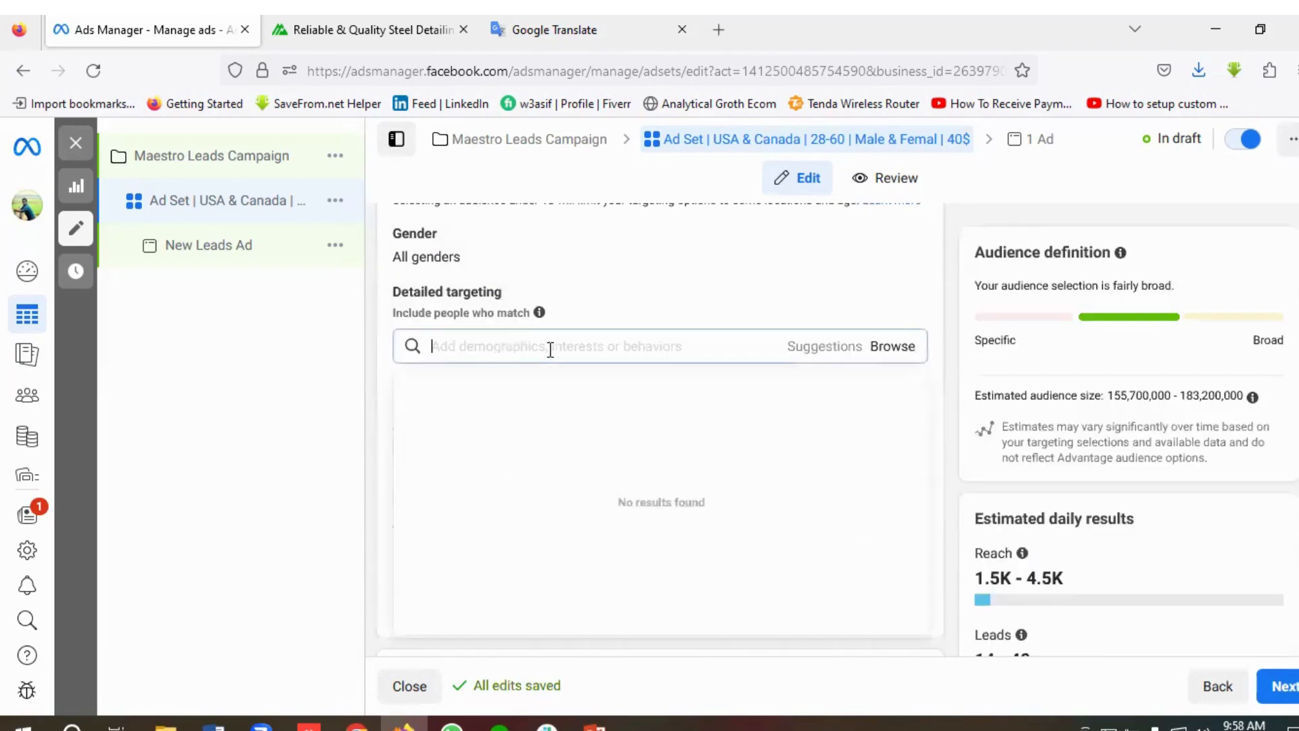
pyautogui.click(542, 31)
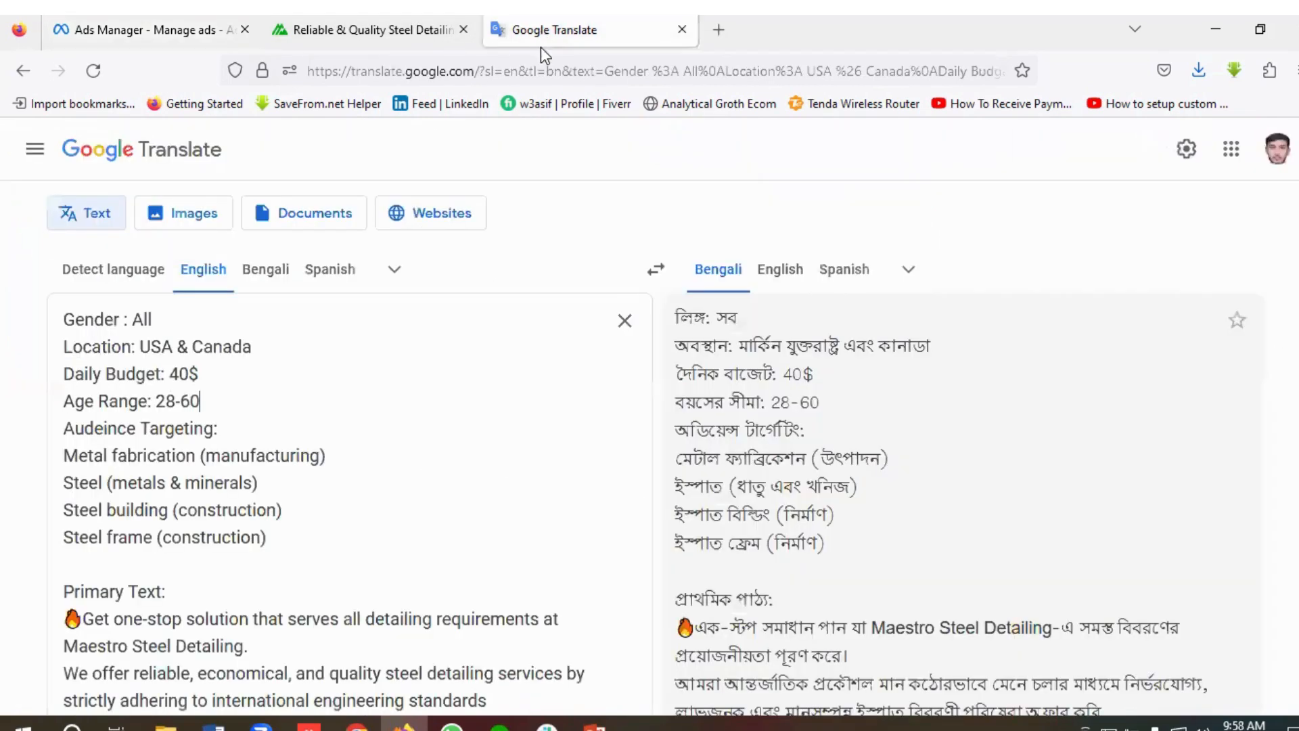
pyautogui.scroll(-3, 280, 443)
pyautogui.scroll(2, 125, 430)
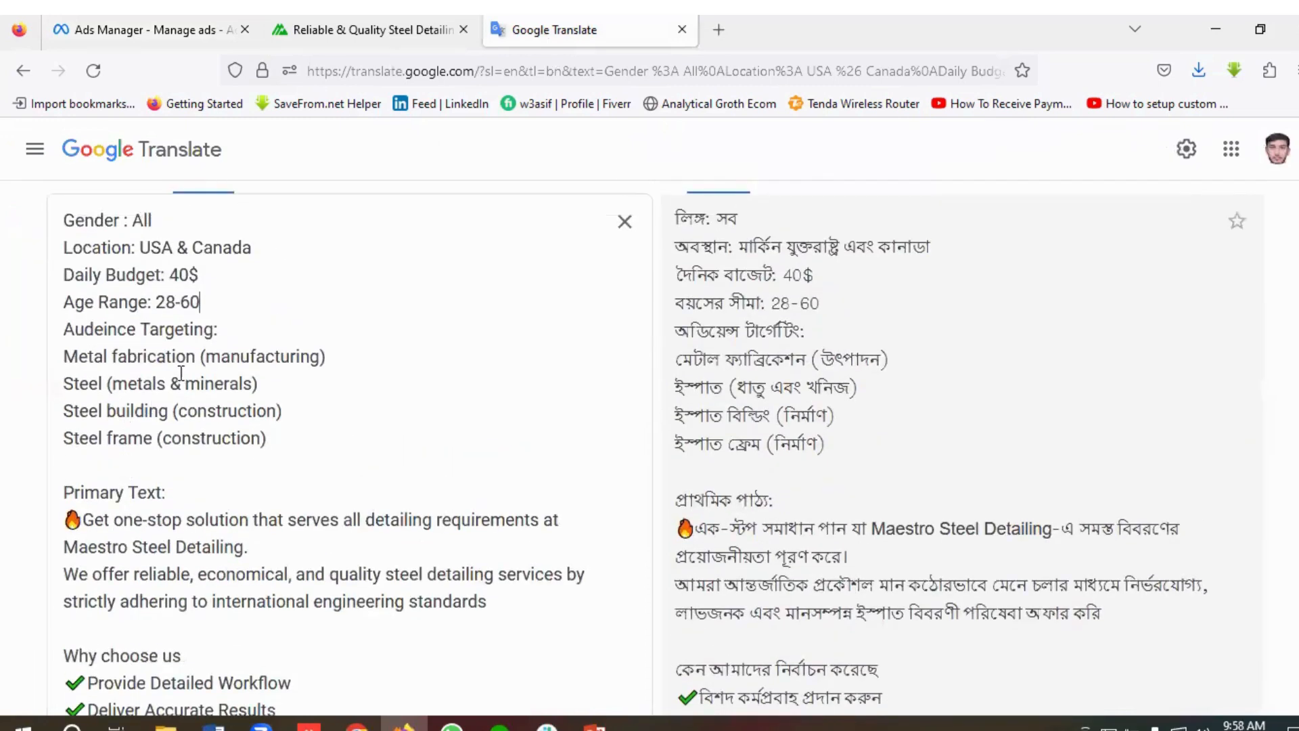
pyautogui.moveTo(196, 356); pyautogui.dragTo(50, 361)
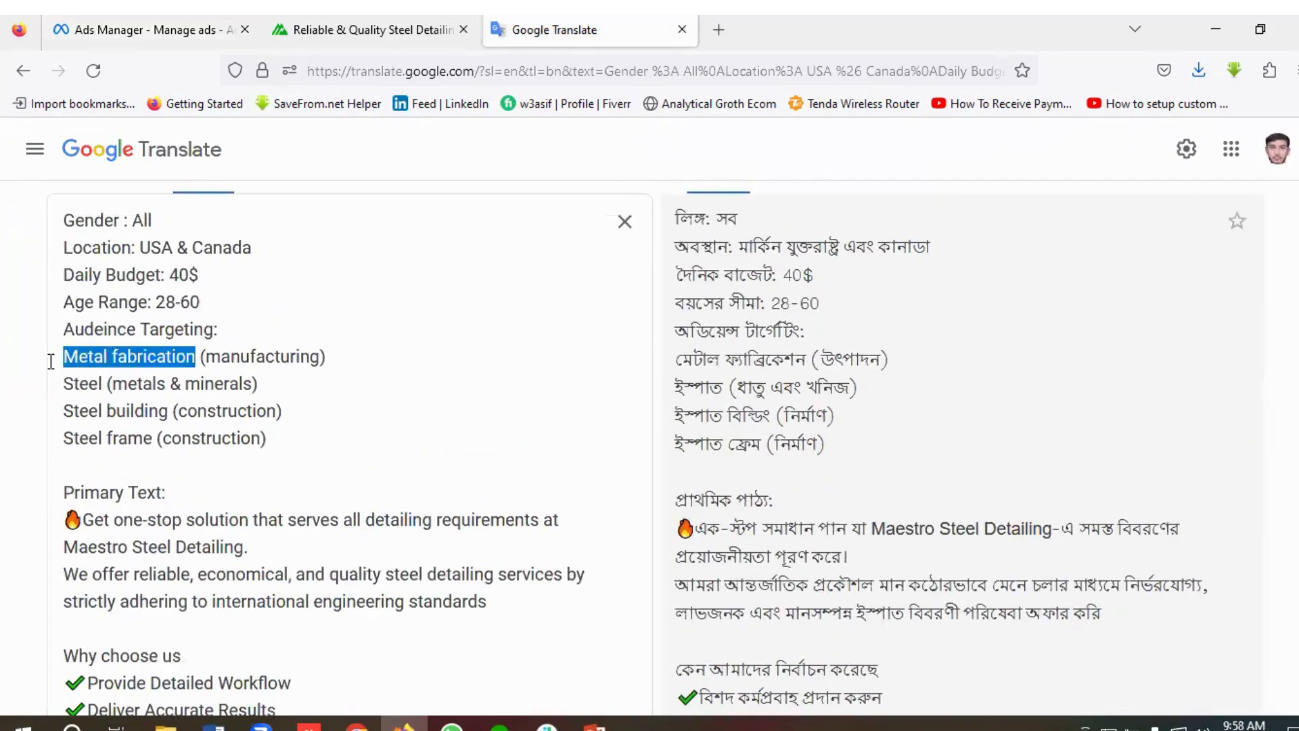
pyautogui.rightClick(169, 364)
pyautogui.click(214, 478)
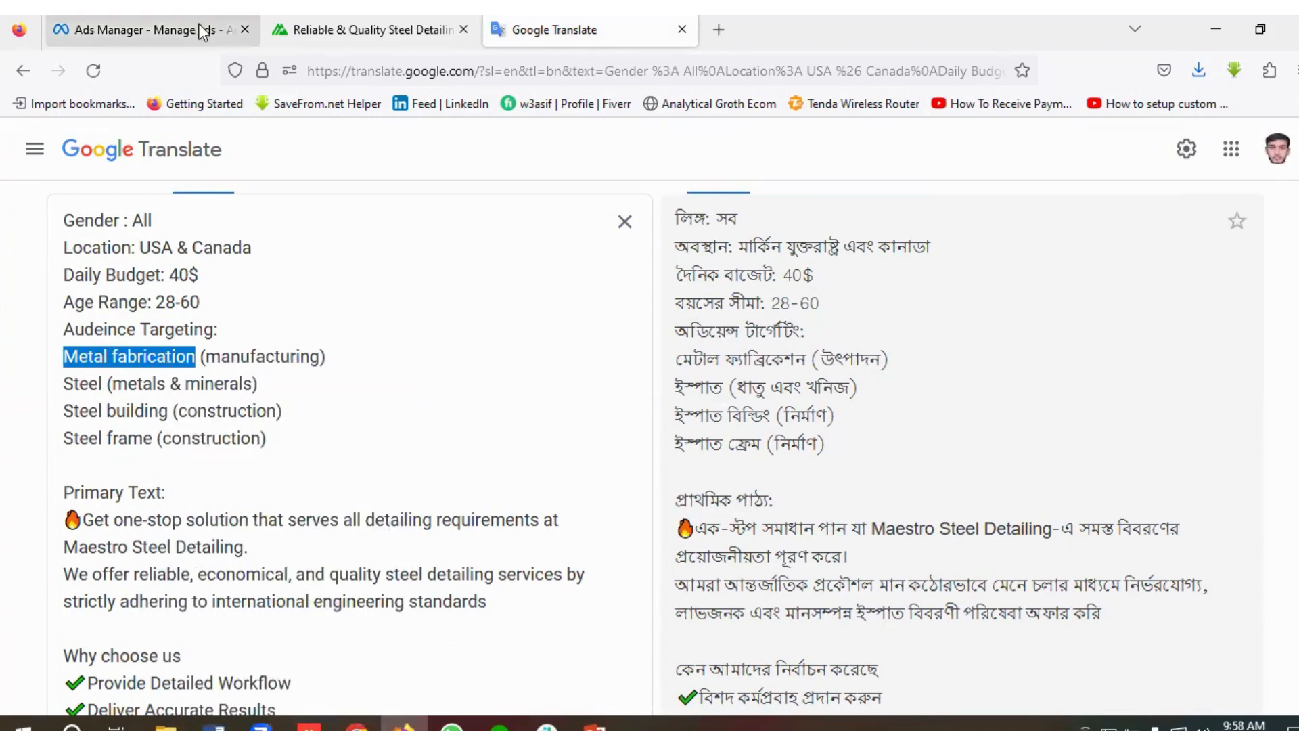
# Switch to Ads Manager and add the interest Metal fabrication (manufacturing) to the detailed targeting
pyautogui.click(146, 30)
pyautogui.click(449, 337)
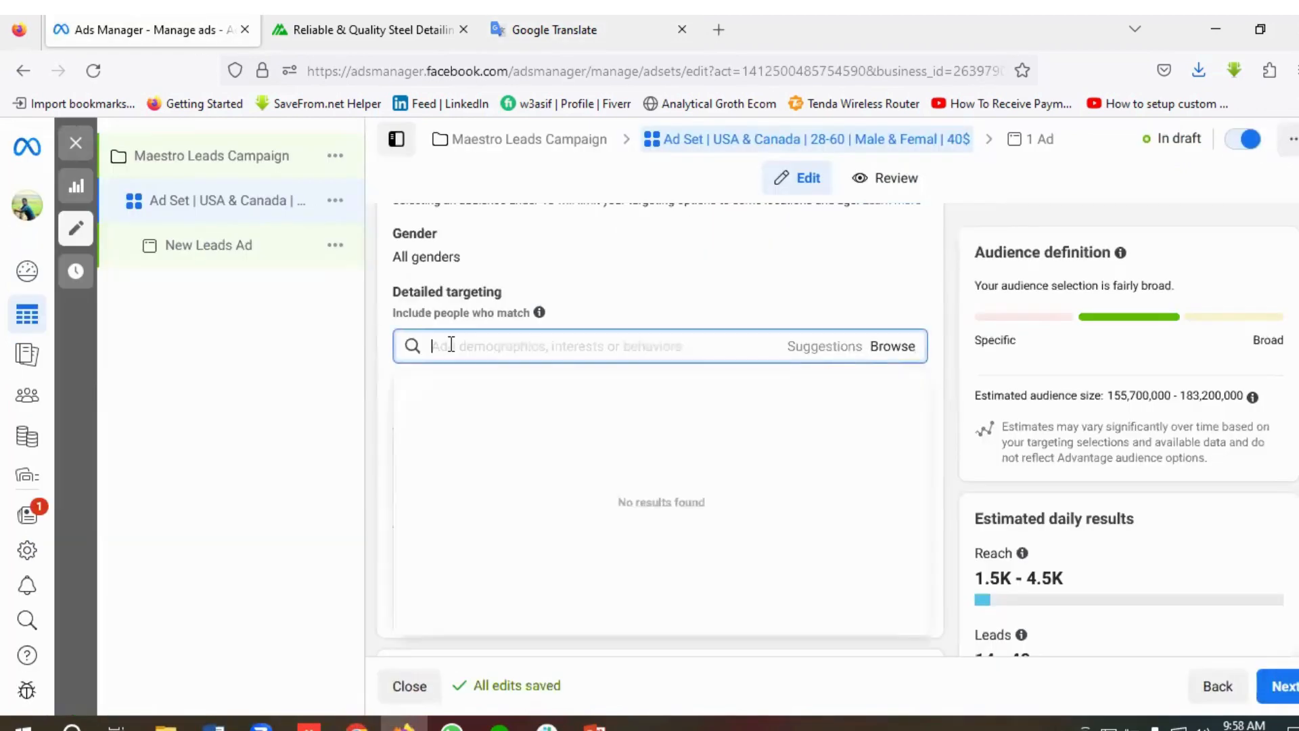
pyautogui.hotkey('ctrl', 'v')
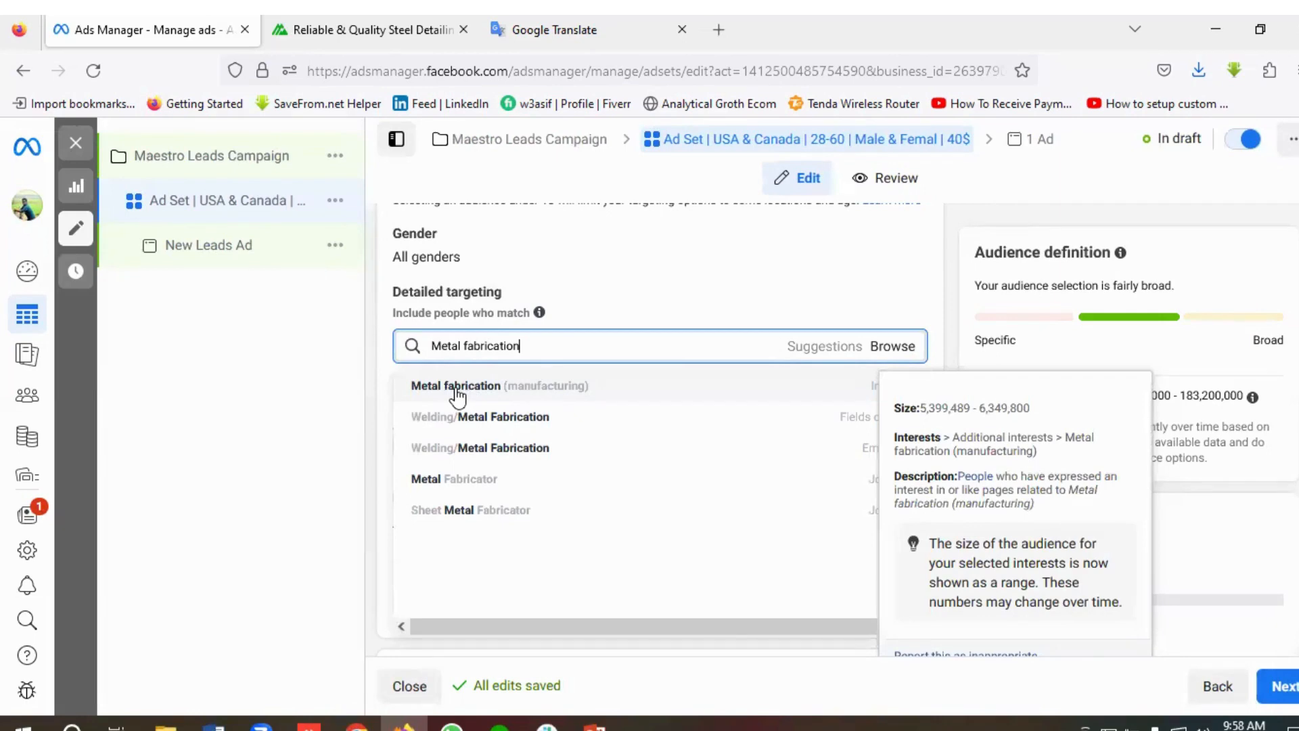
pyautogui.click(457, 392)
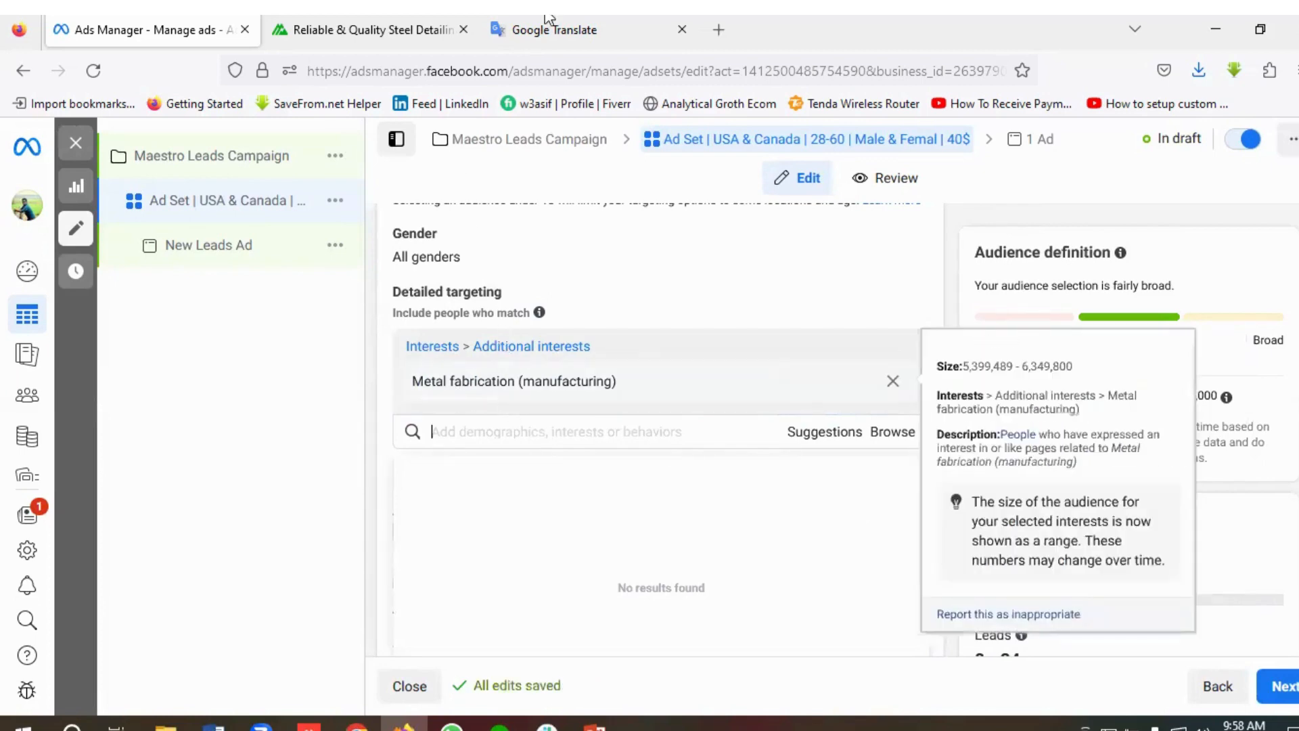
# Copy "Steel" from the Google Translate brief and add the interest Steel (metals & minerals) to the detailed targeting in Ads Manager
pyautogui.hotkey('ctrl', 'shift', 'Tab')
pyautogui.doubleClick(69, 383)
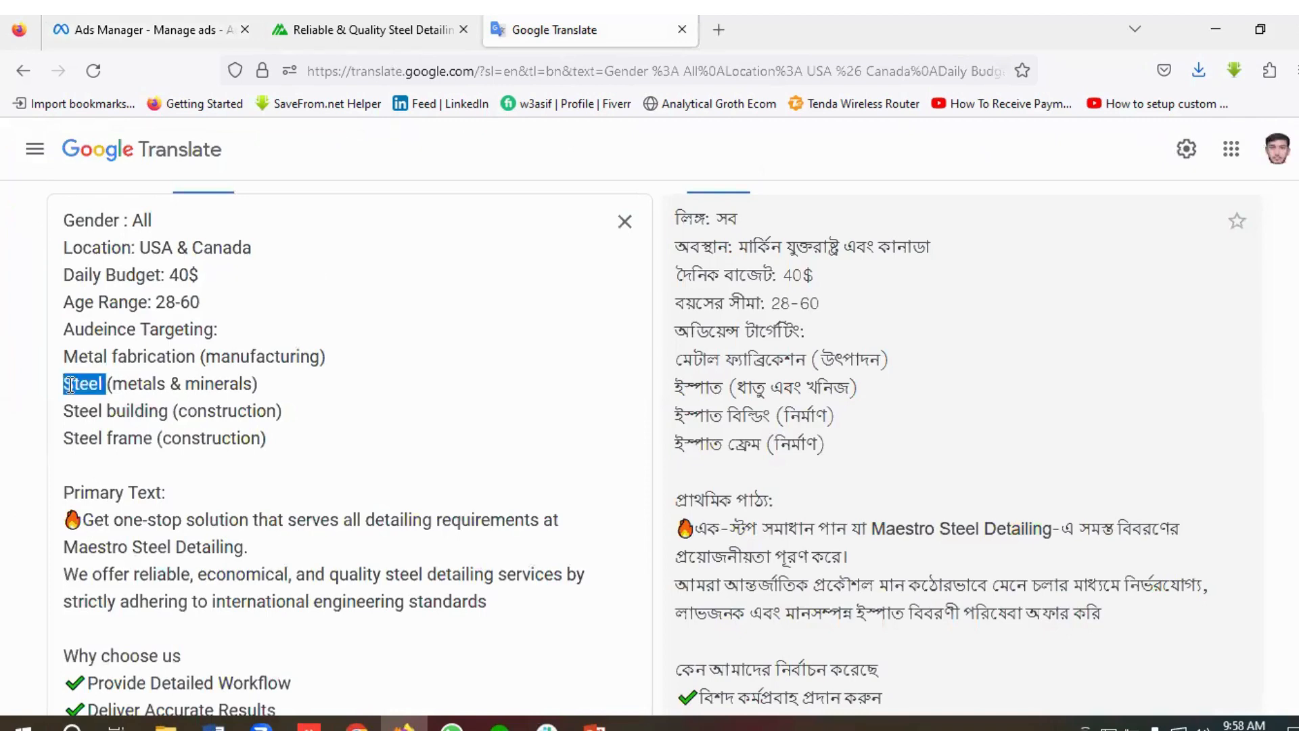
pyautogui.rightClick(68, 383)
pyautogui.click(120, 502)
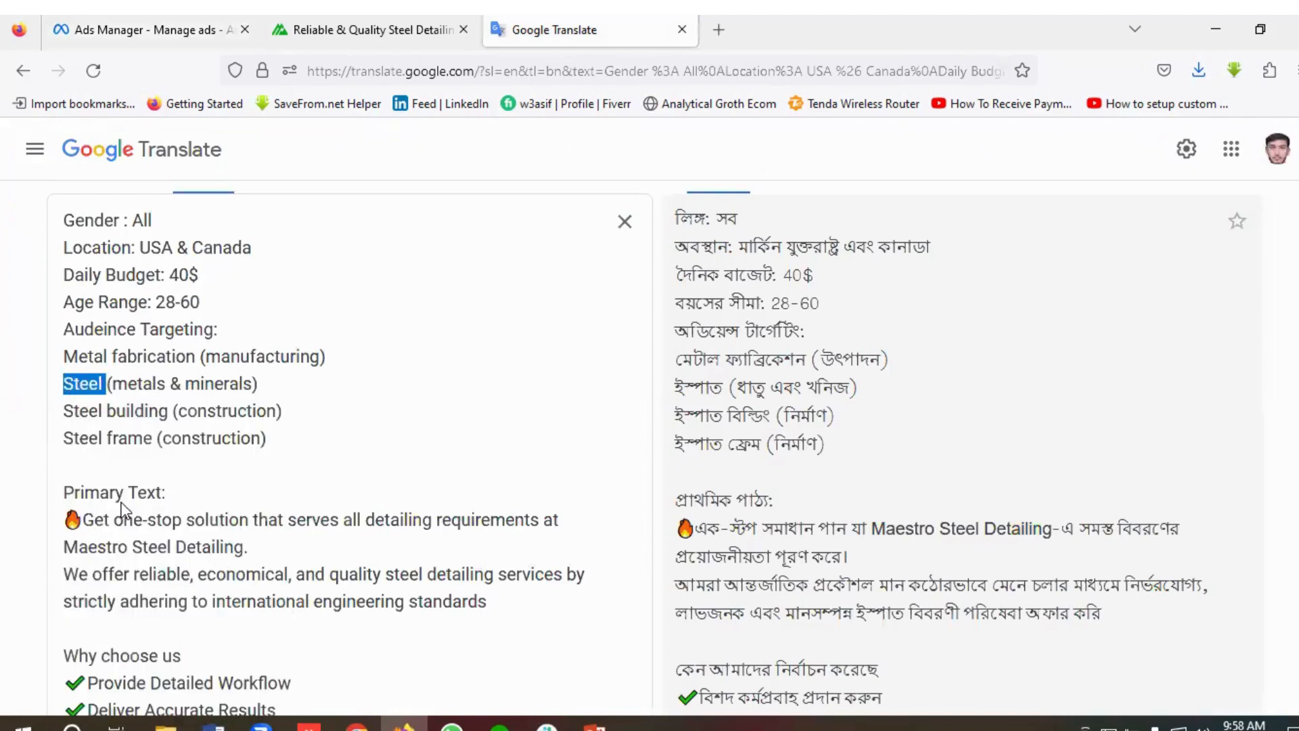
pyautogui.click(184, 20)
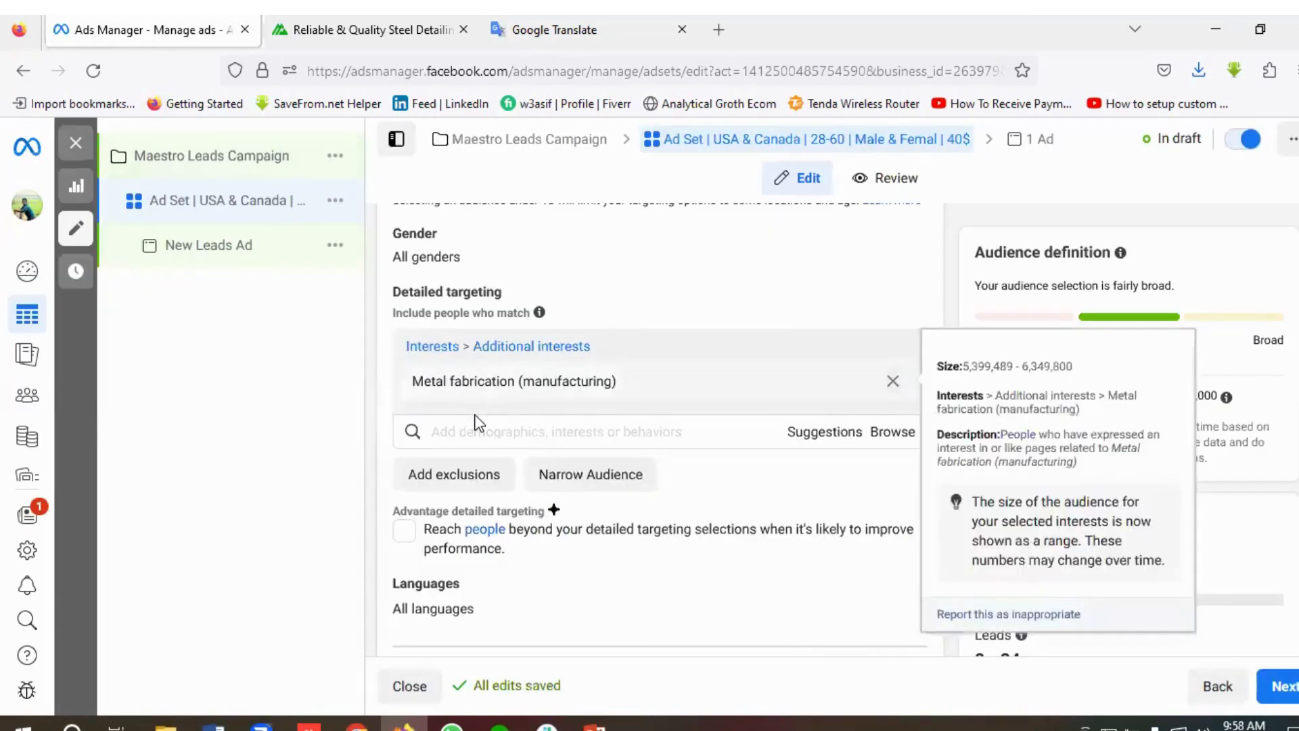
pyautogui.click(443, 426)
pyautogui.hotkey('ctrl', 'v')
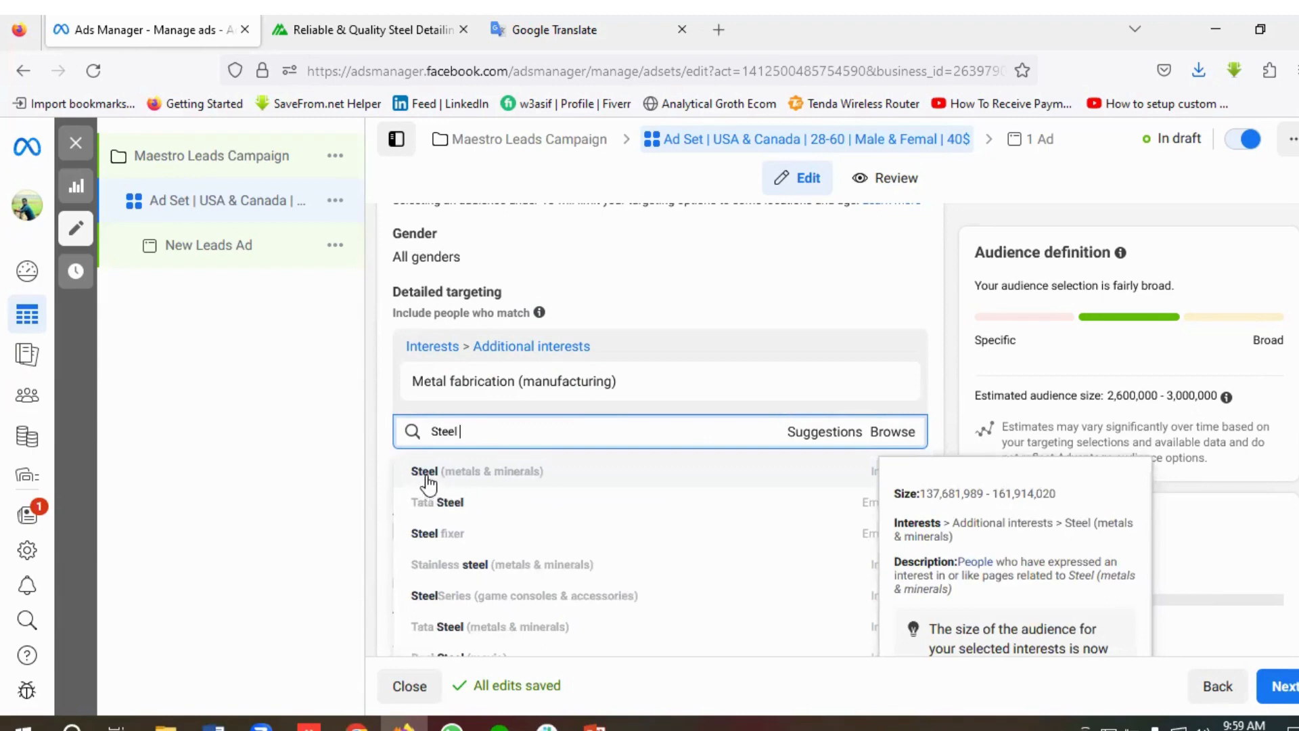
pyautogui.click(425, 471)
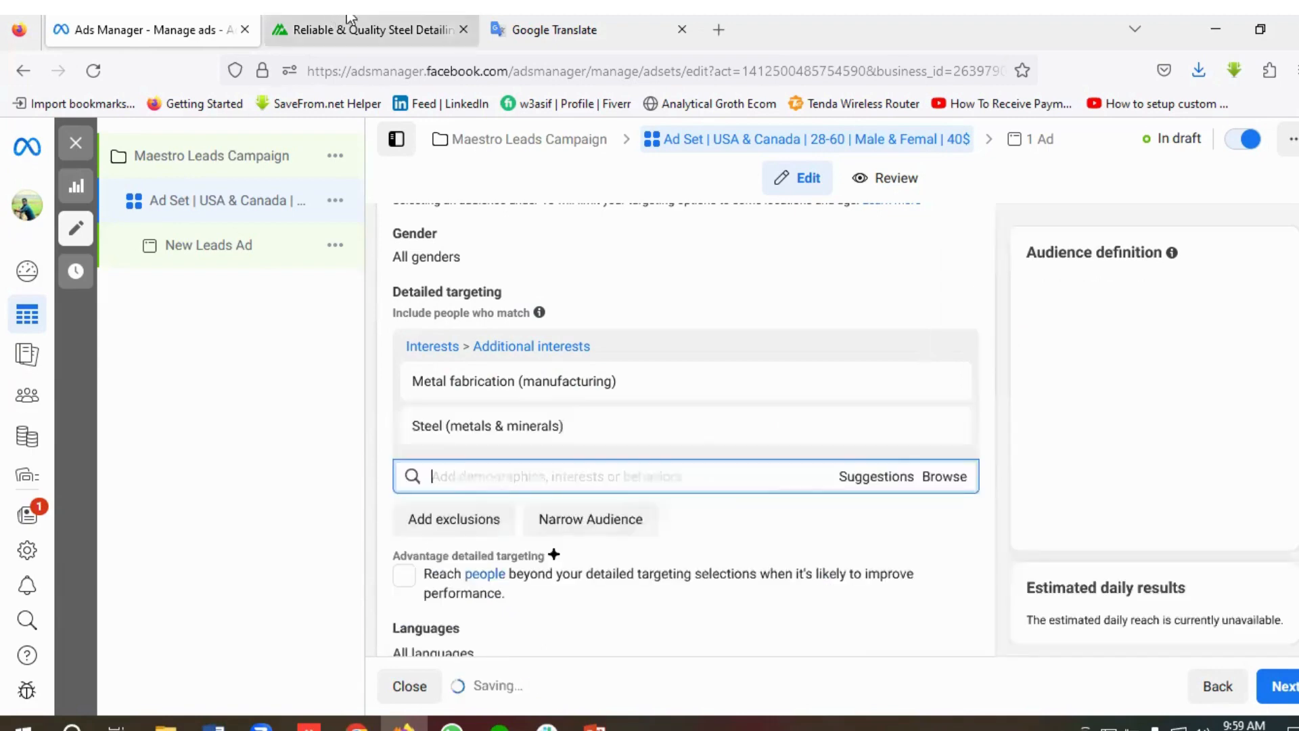
# Copy "Steel building" from the Google Translate brief and add the interest Steel building (construction) to the detailed targeting in Ads Manager
pyautogui.click(526, 30)
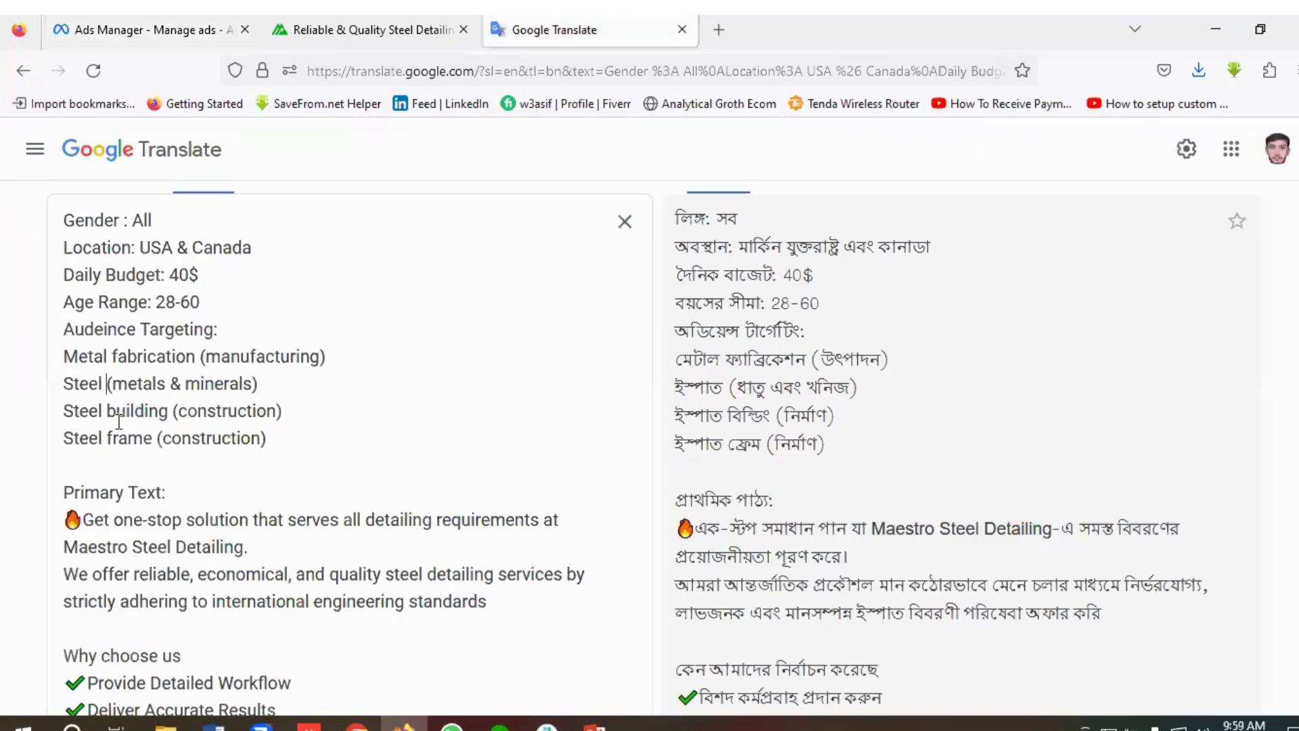
pyautogui.moveTo(168, 411); pyautogui.dragTo(63, 411)
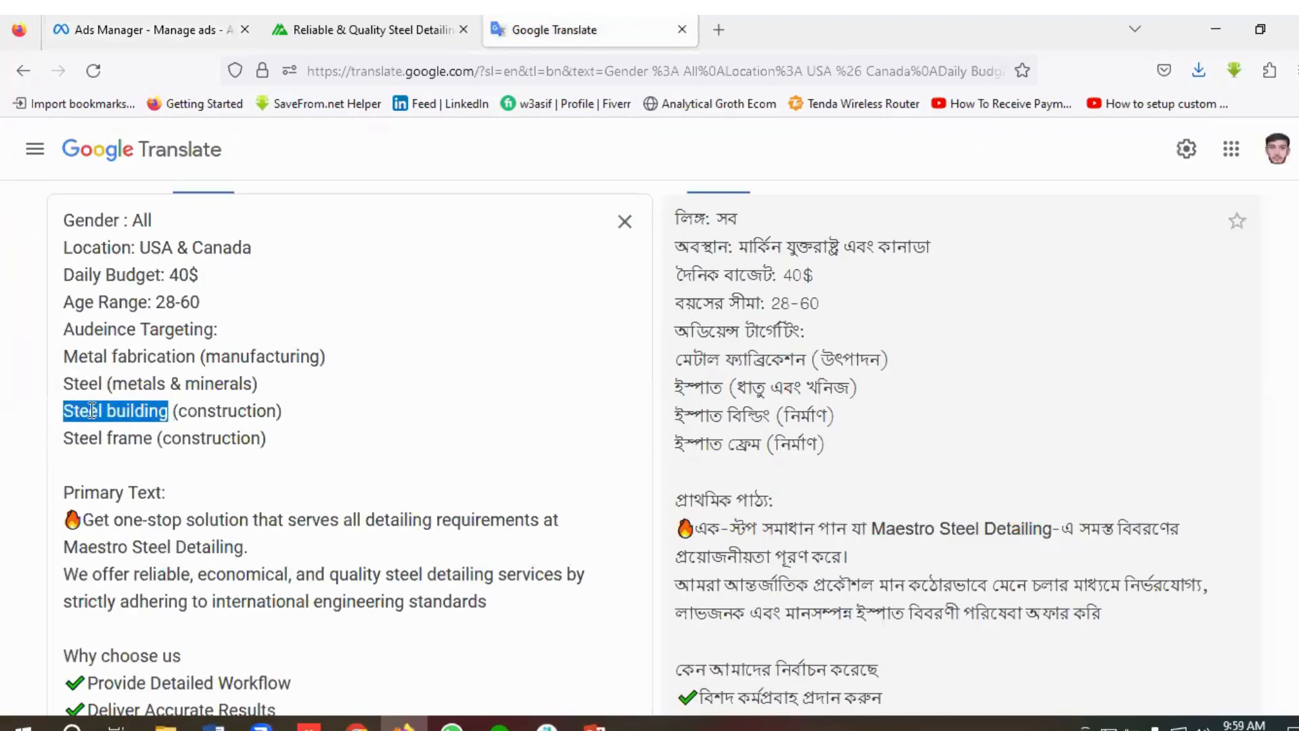
pyautogui.rightClick(92, 410)
pyautogui.click(150, 158)
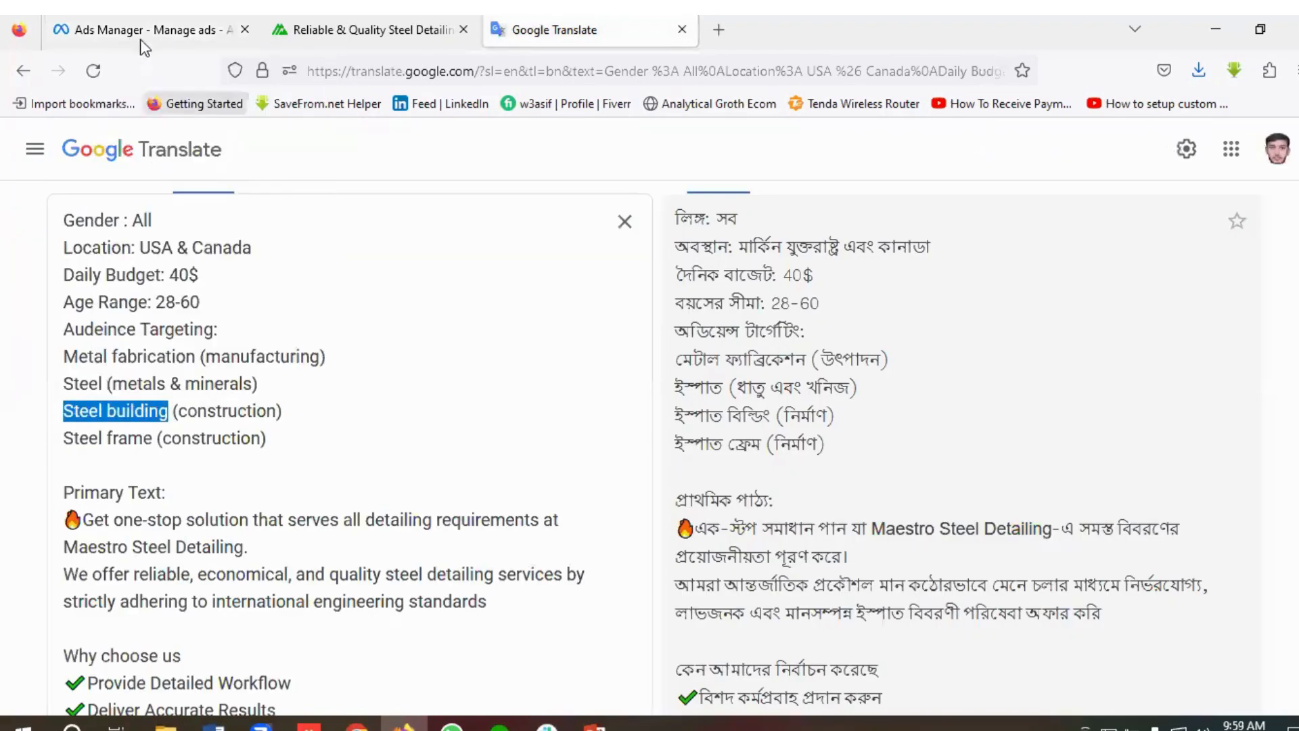
pyautogui.click(145, 30)
pyautogui.click(465, 470)
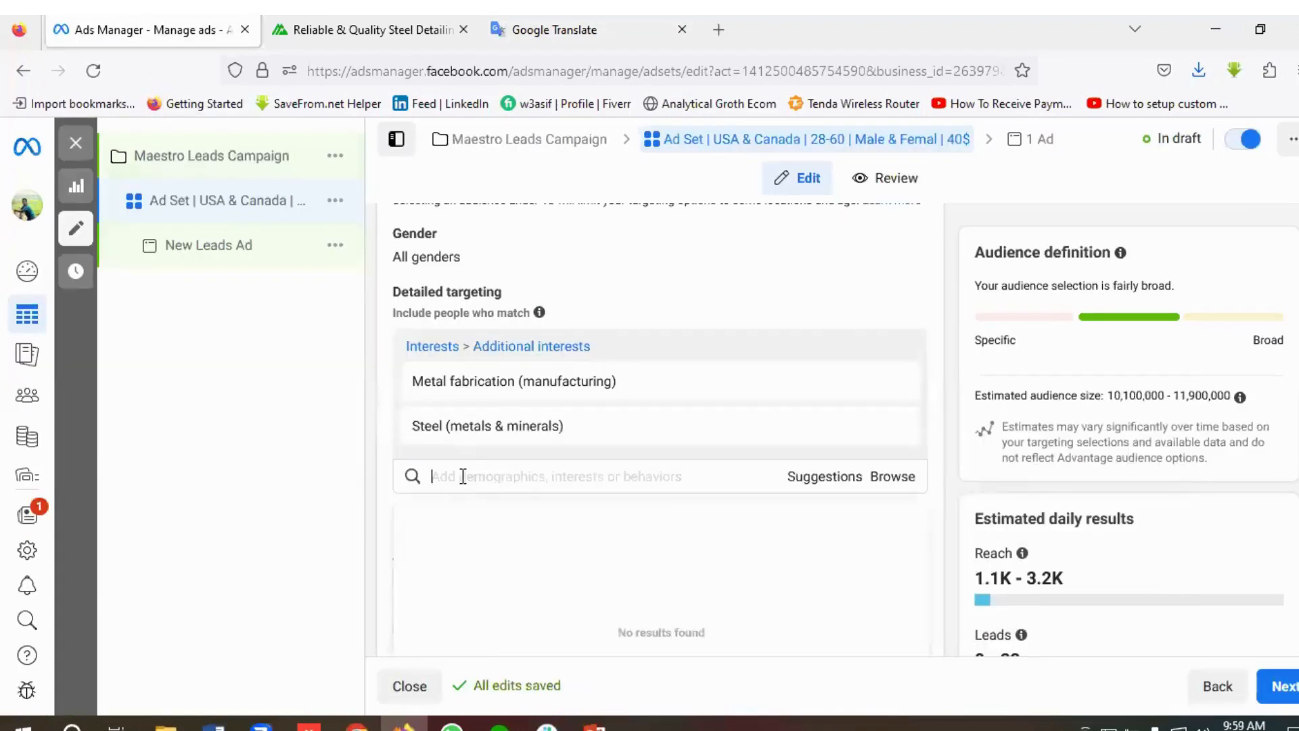
pyautogui.hotkey('ctrl', 'v')
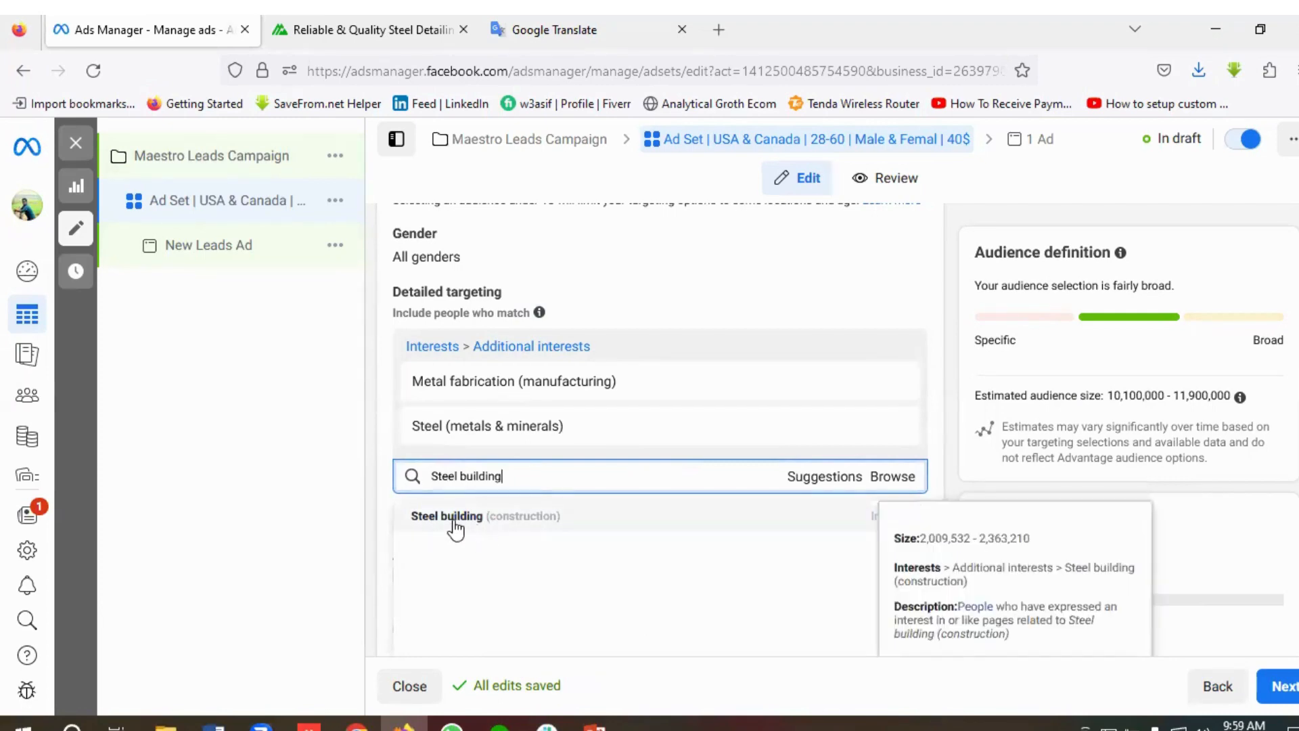
# Copy "Steel frame" from the Google Translate brief and add the interest Steel frame (construction) to the detailed targeting in Ads Manager
pyautogui.click(541, 29)
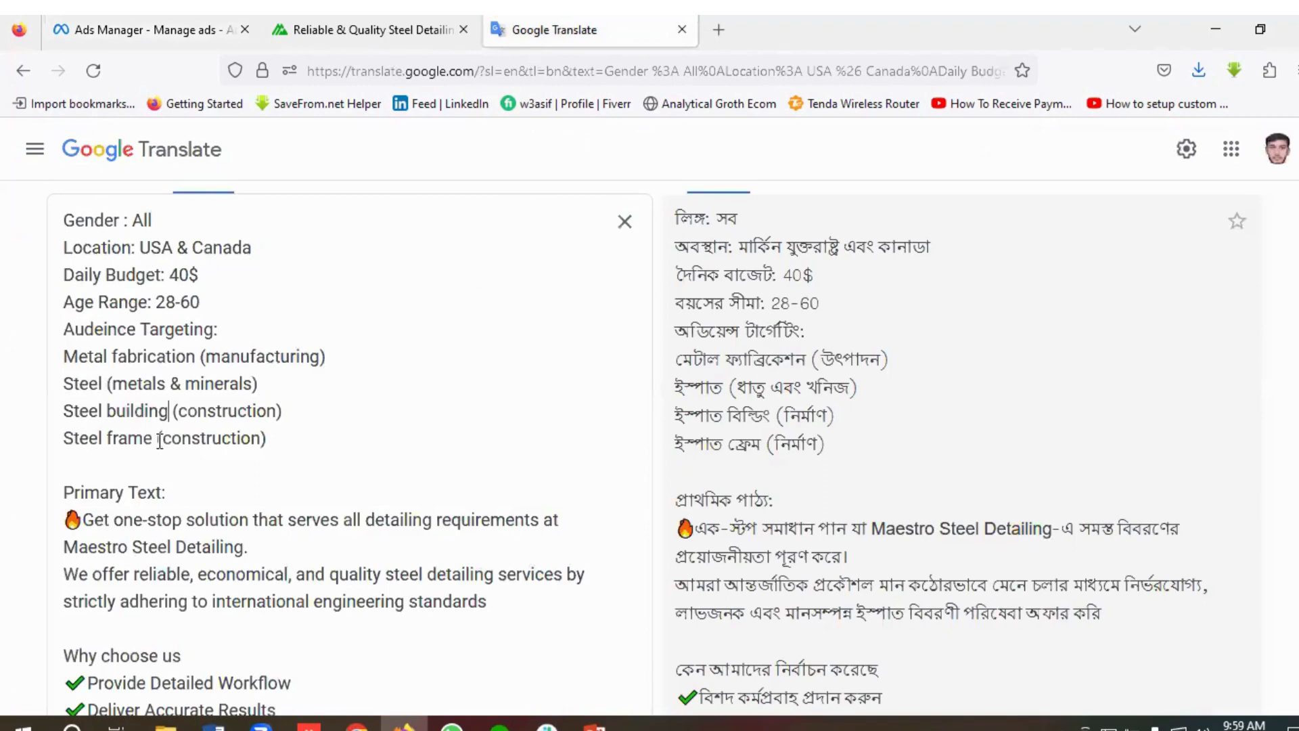
pyautogui.moveTo(157, 438); pyautogui.dragTo(62, 438)
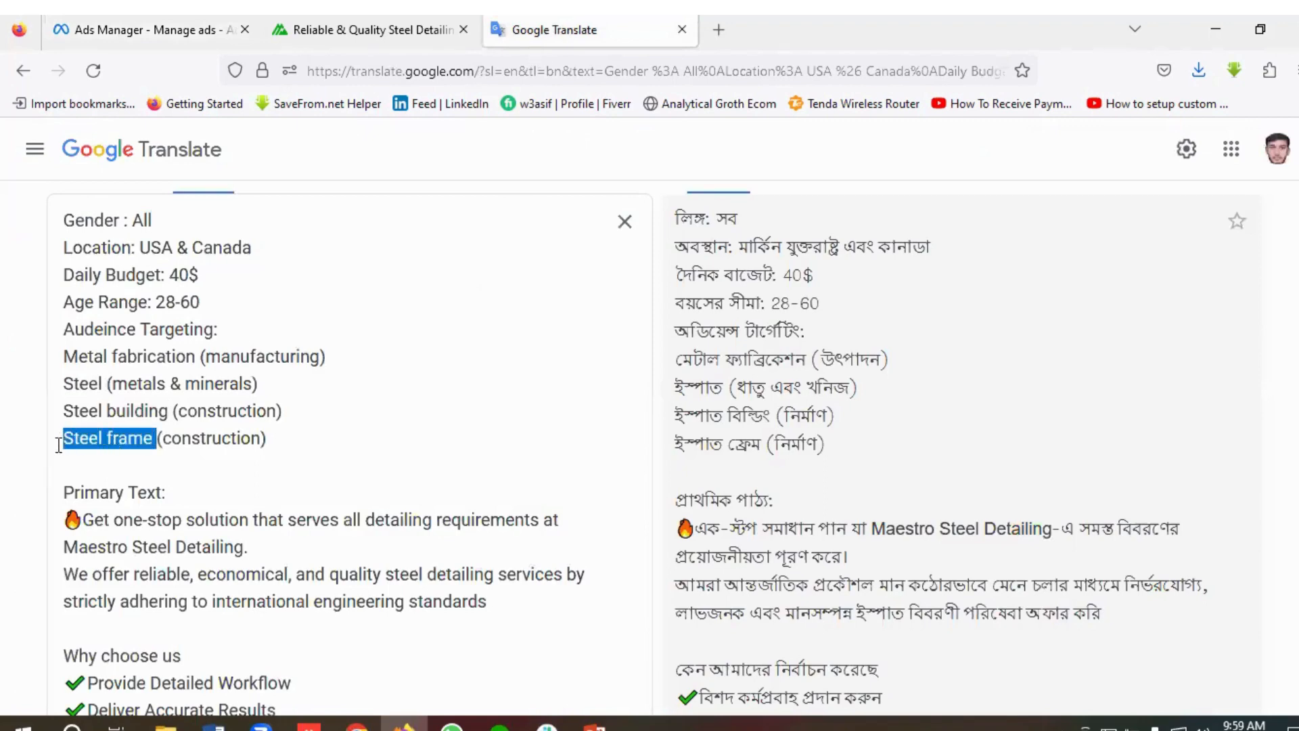
pyautogui.rightClick(101, 436)
pyautogui.click(149, 186)
pyautogui.click(153, 30)
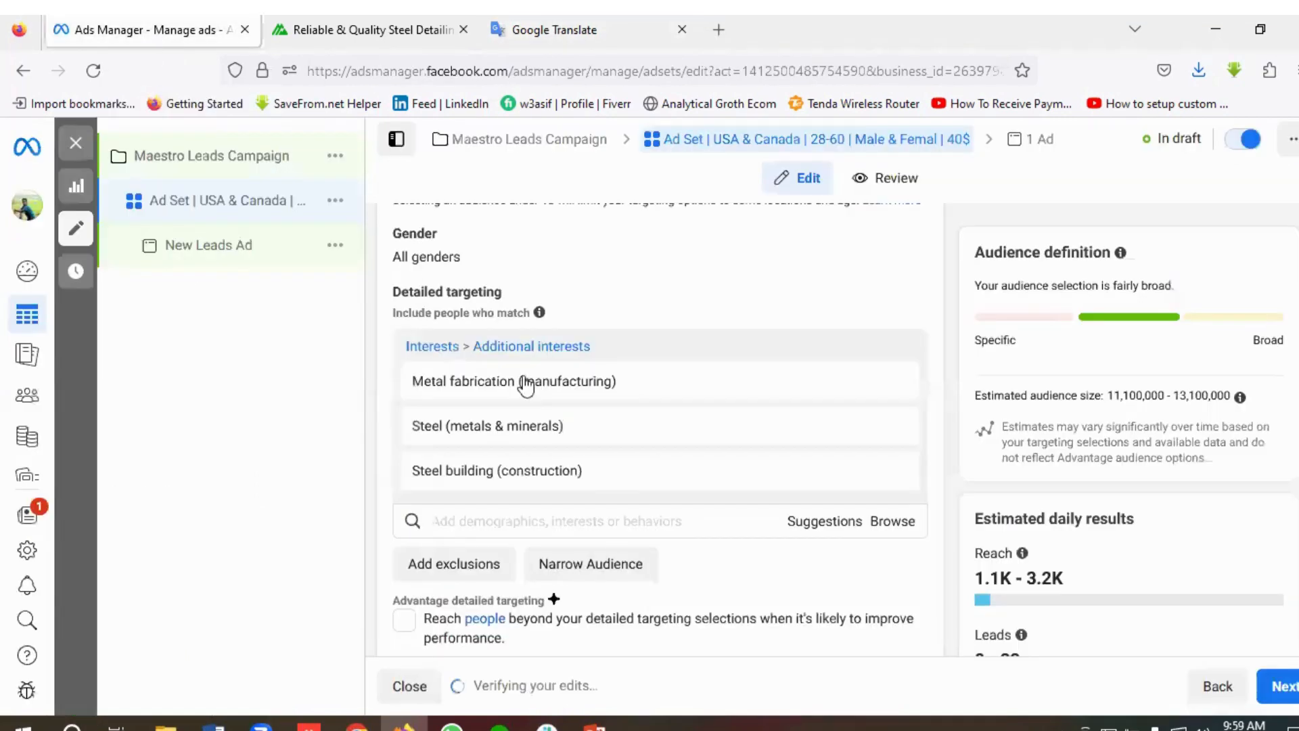
pyautogui.click(451, 525)
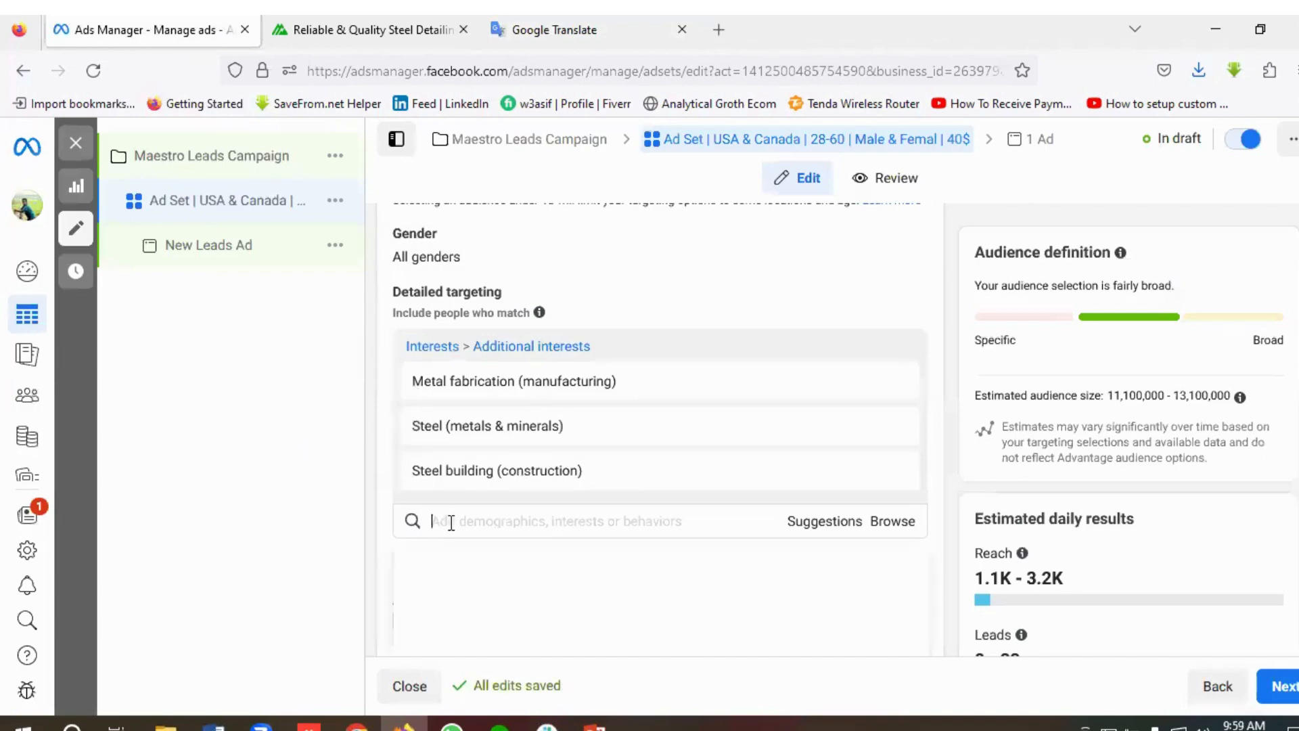
pyautogui.hotkey('ctrl', 'v')
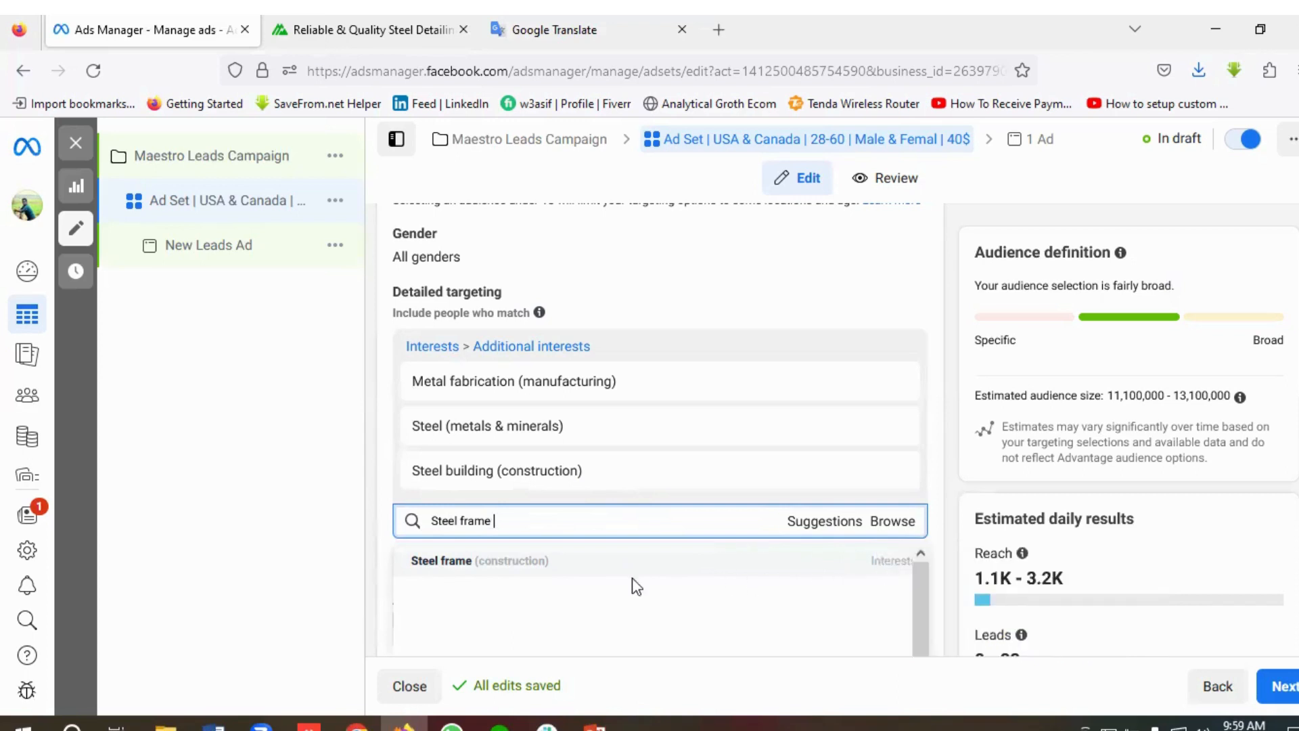
pyautogui.moveTo(455, 571)
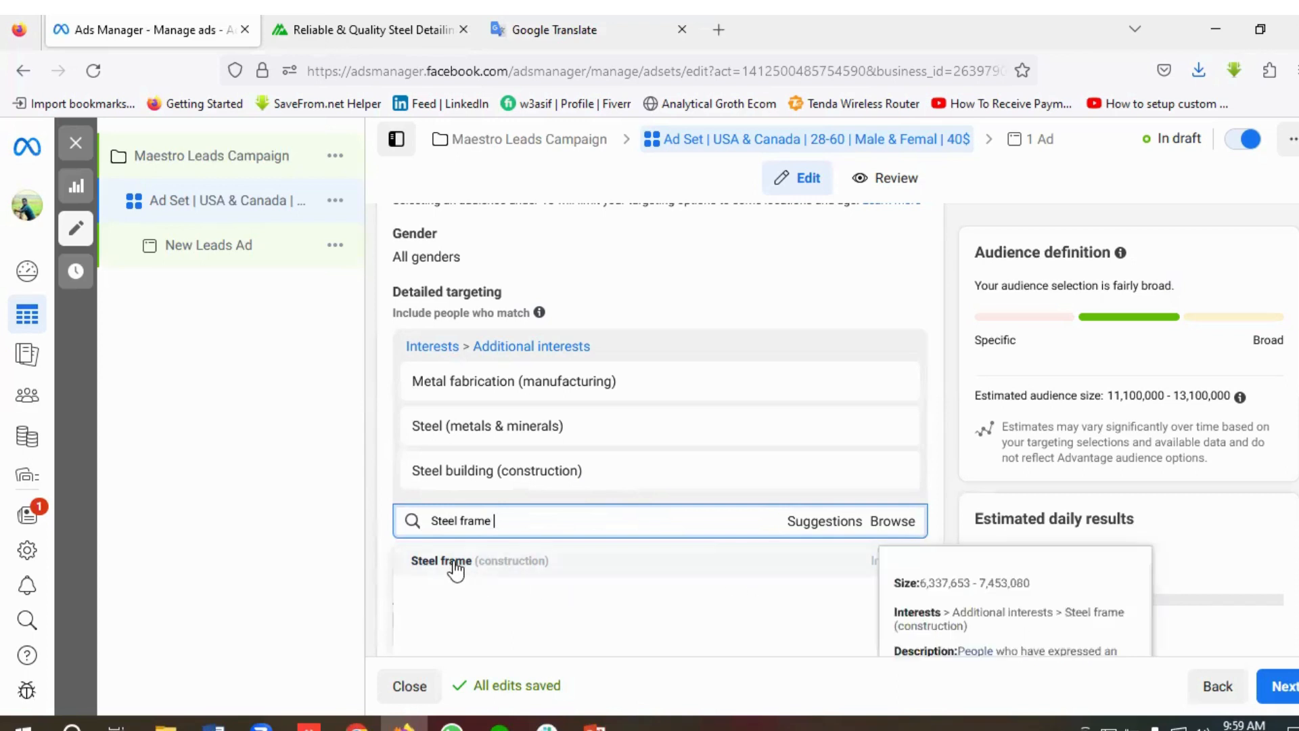
pyautogui.click(455, 565)
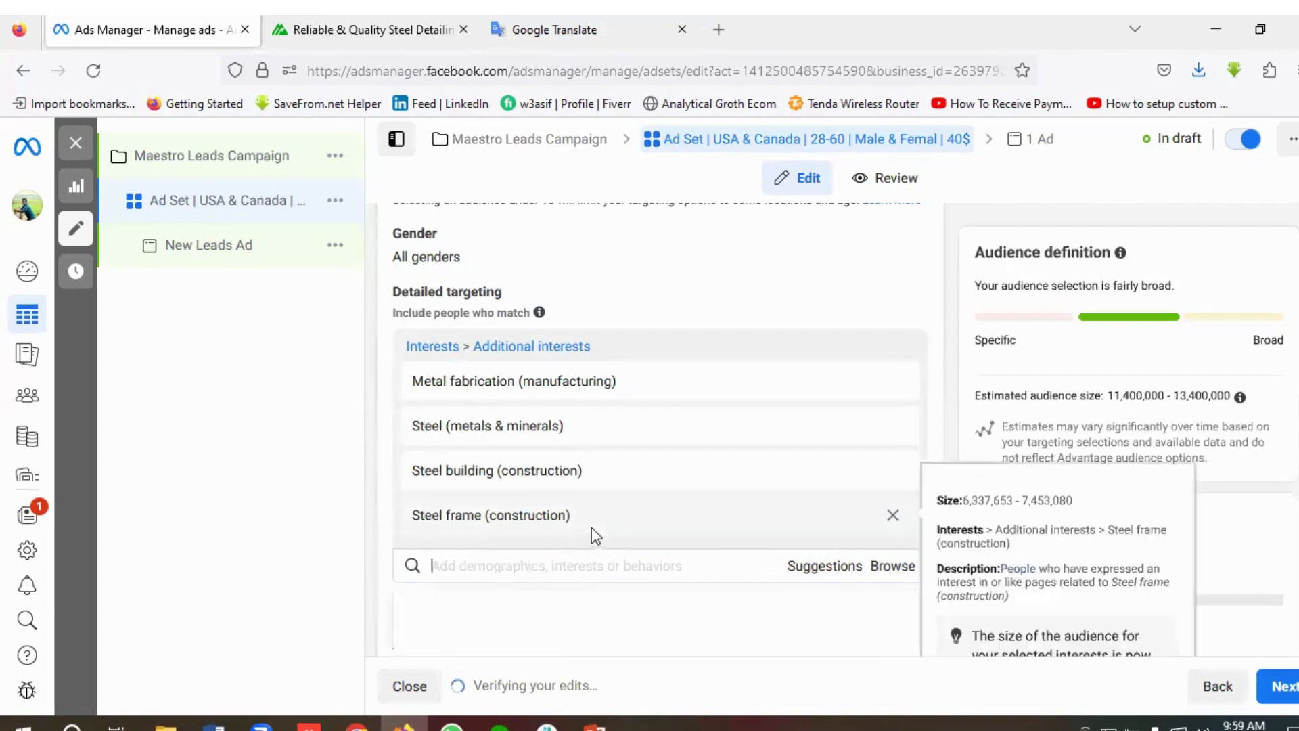
# Save the ad set's targeting as a reusable audience named "Maestro Lead Audience"
pyautogui.moveTo(617, 482)
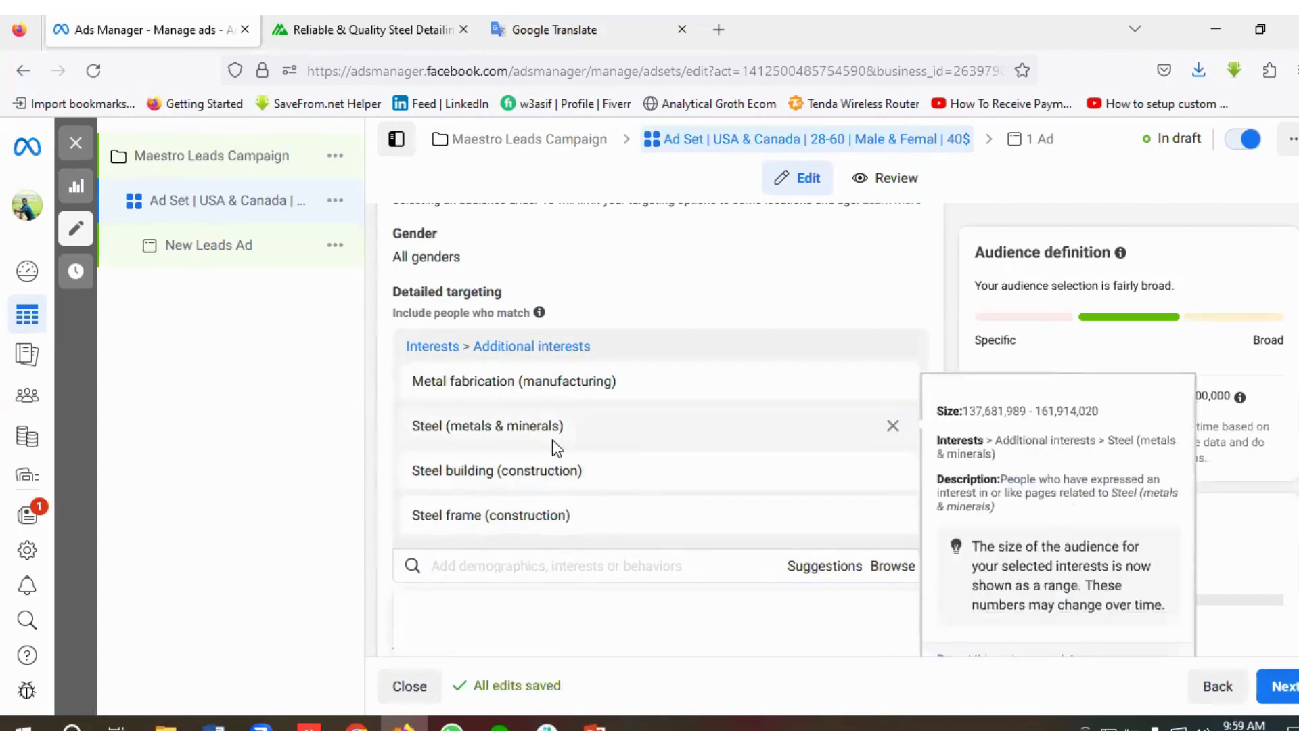
pyautogui.moveTo(571, 428)
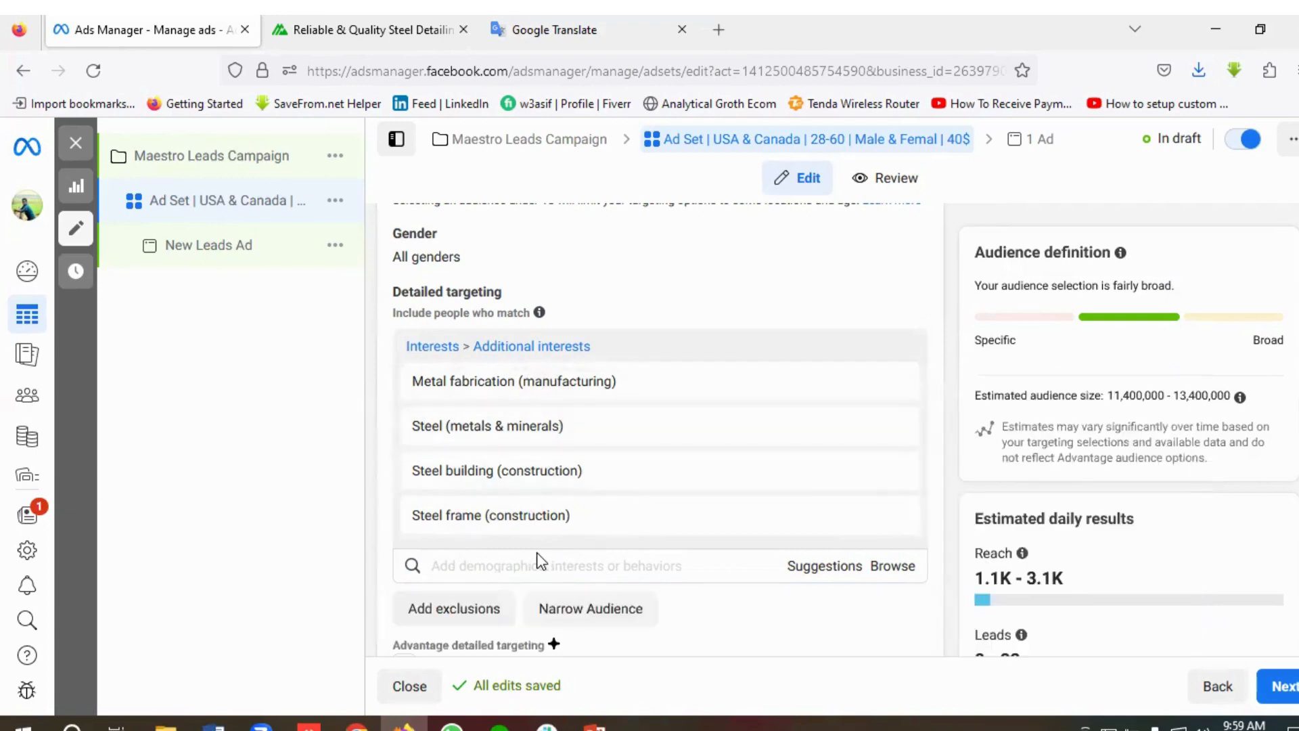
pyautogui.scroll(-3, 559, 562)
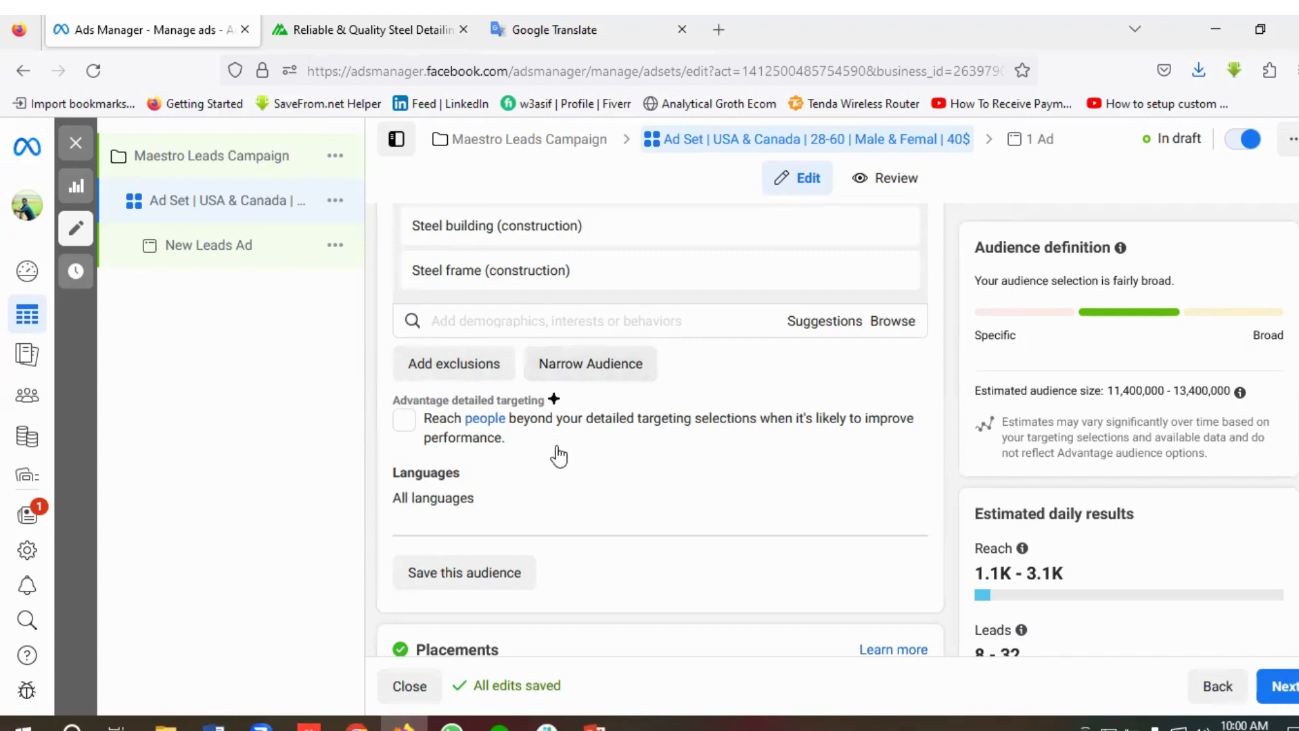
pyautogui.scroll(-1, 562, 460)
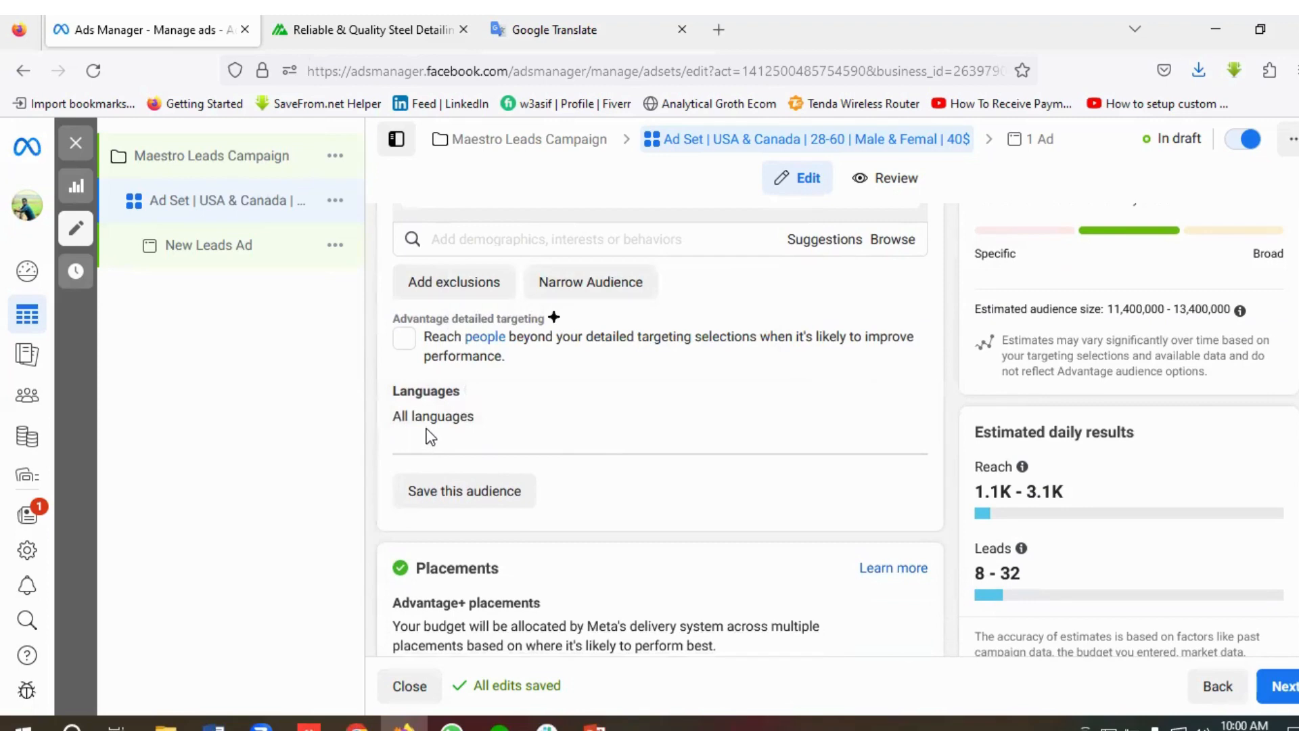
pyautogui.scroll(-1, 587, 448)
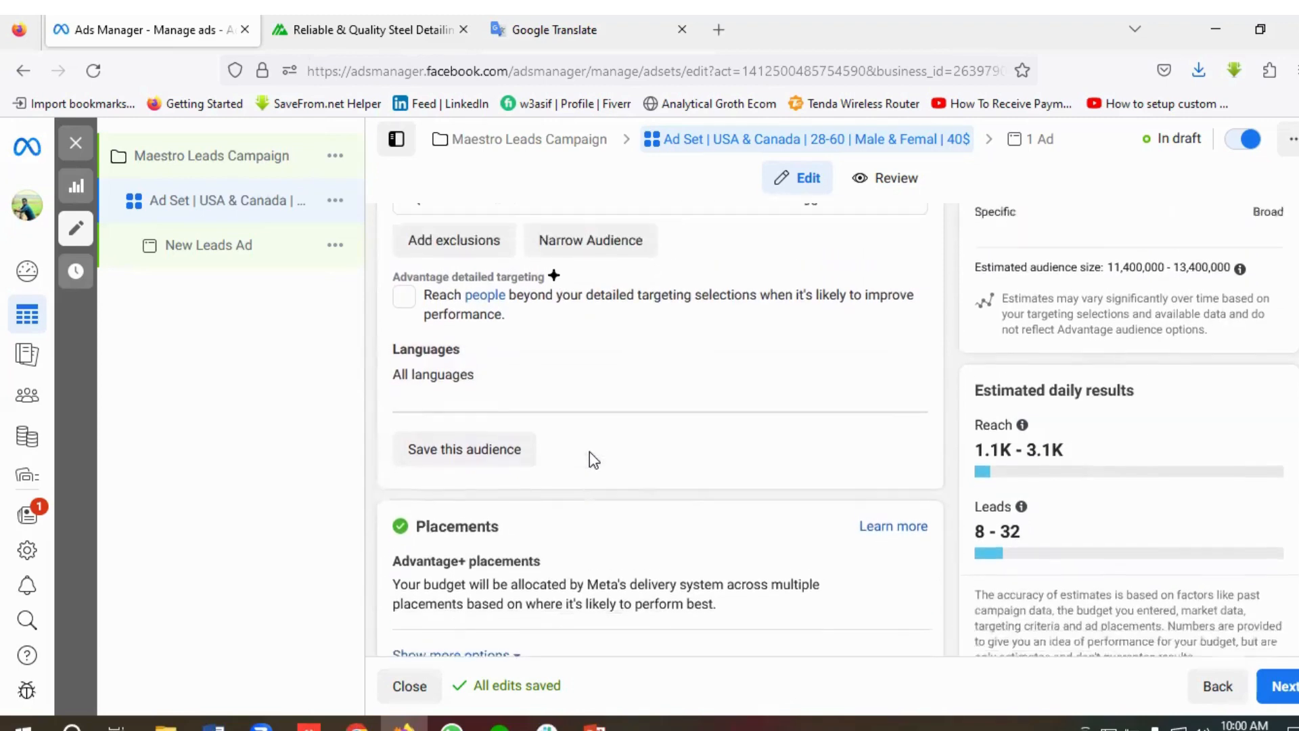
pyautogui.scroll(2, 590, 452)
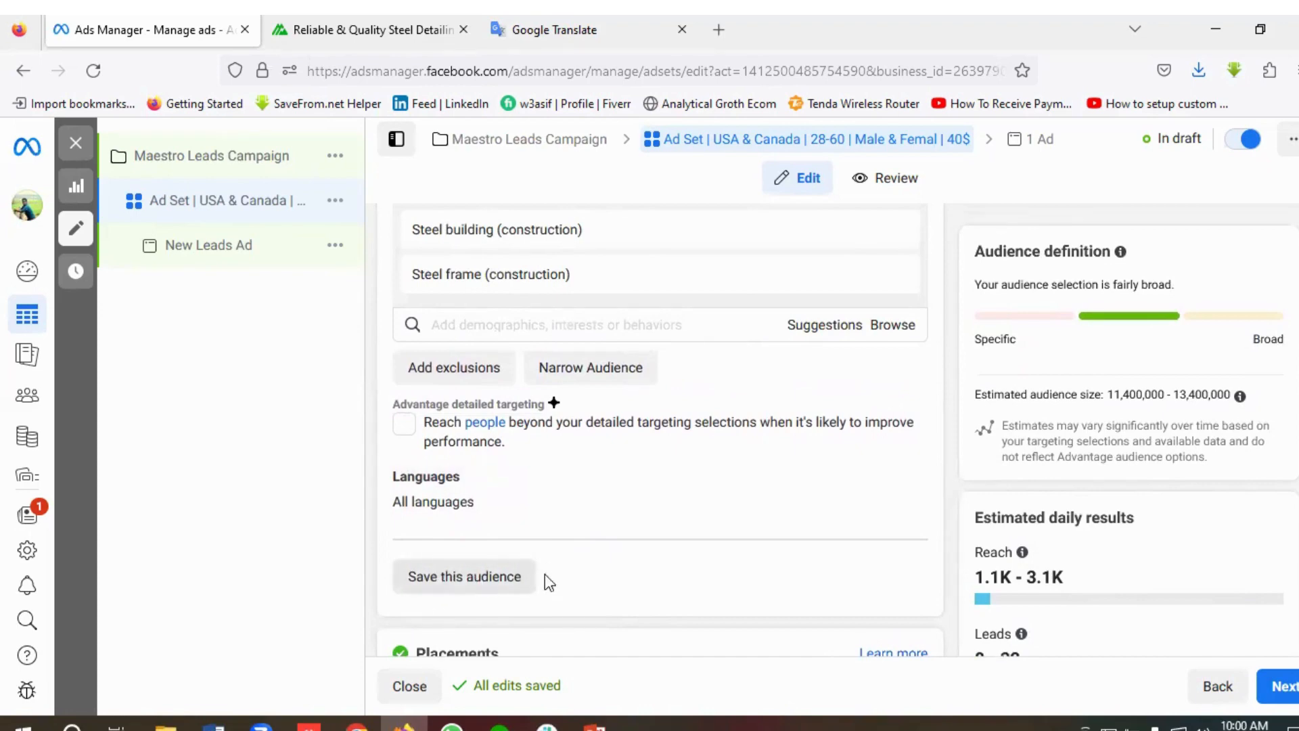
pyautogui.click(448, 580)
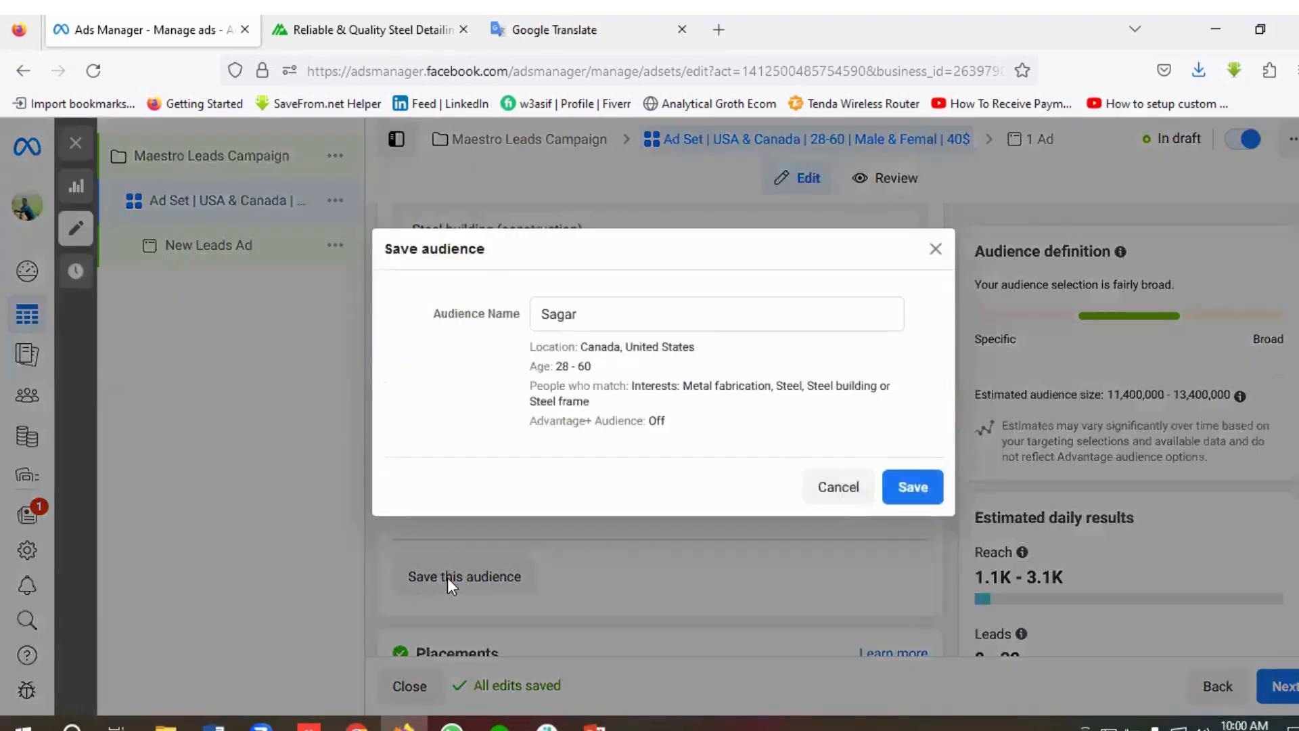
pyautogui.moveTo(577, 314); pyautogui.dragTo(543, 313)
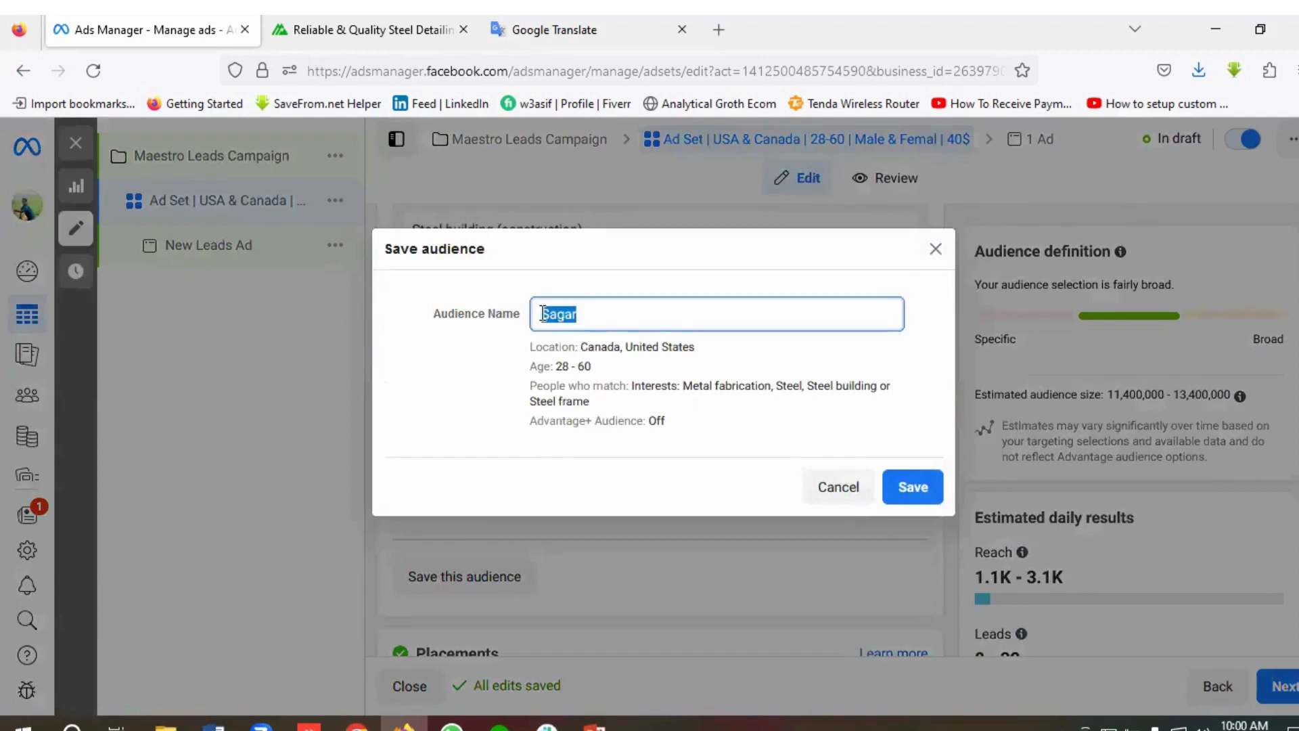
pyautogui.press('BackSpace')
pyautogui.write('Maestro Lead Audience')
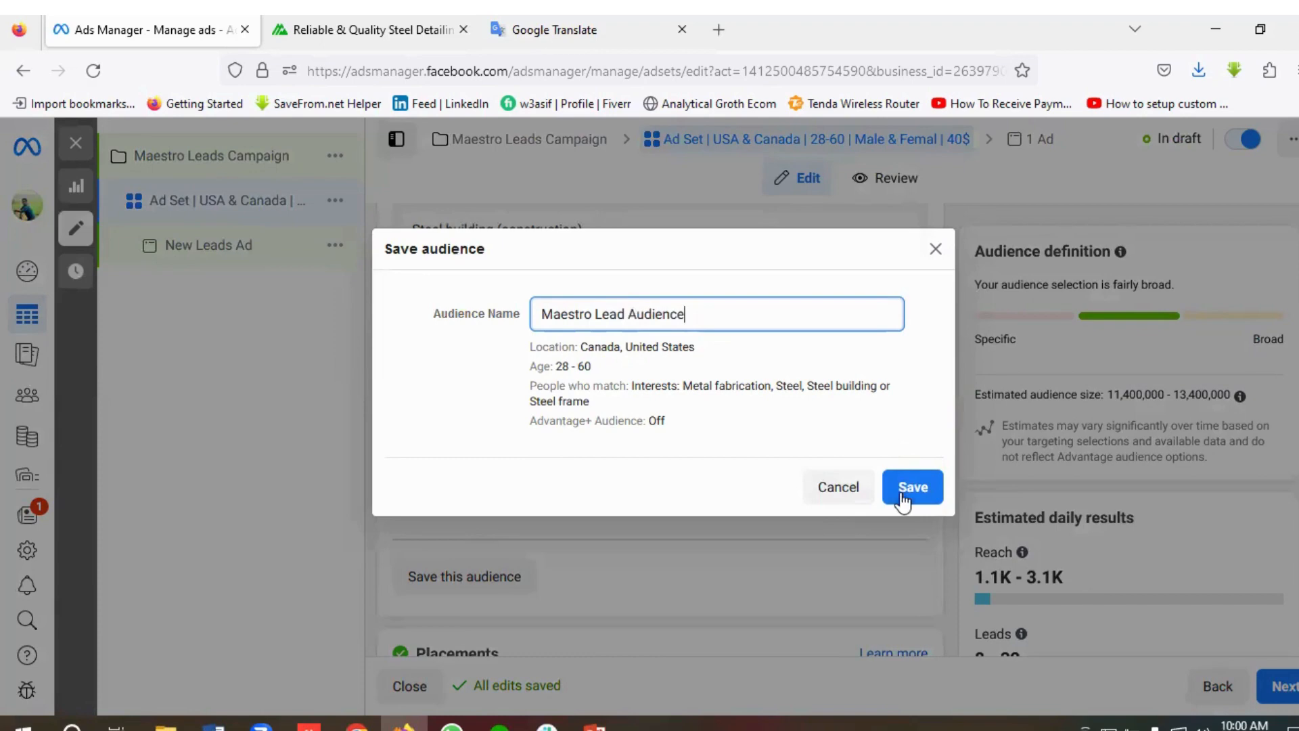
pyautogui.click(902, 502)
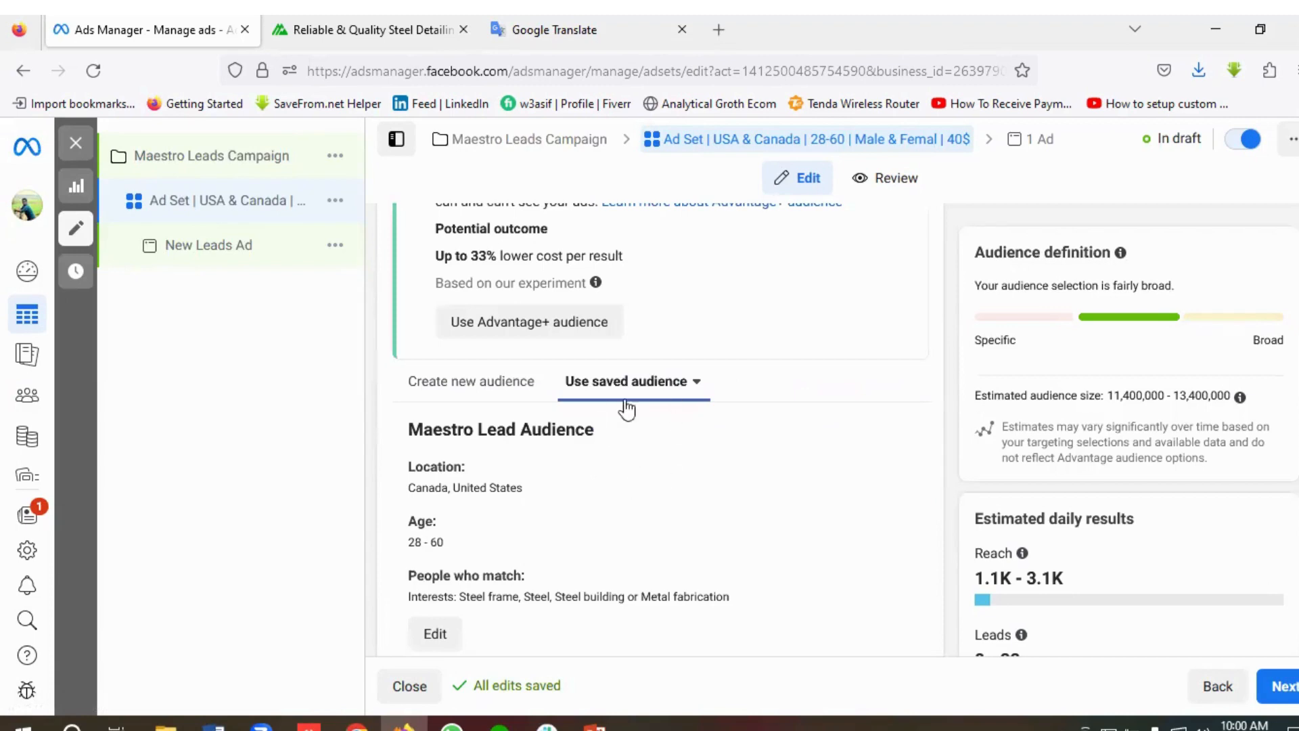
# Switch the ad set to manual placements and exclude the Audience network platform
pyautogui.scroll(-3, 567, 414)
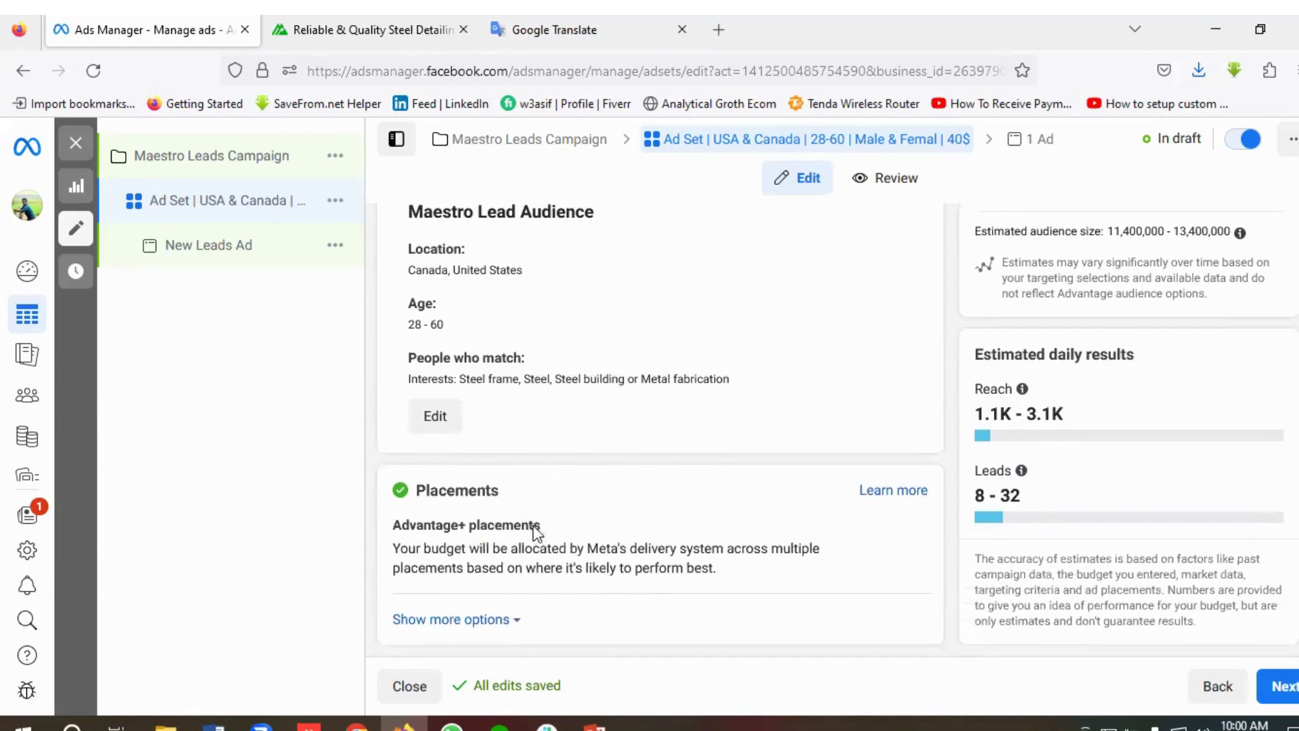
pyautogui.moveTo(536, 533)
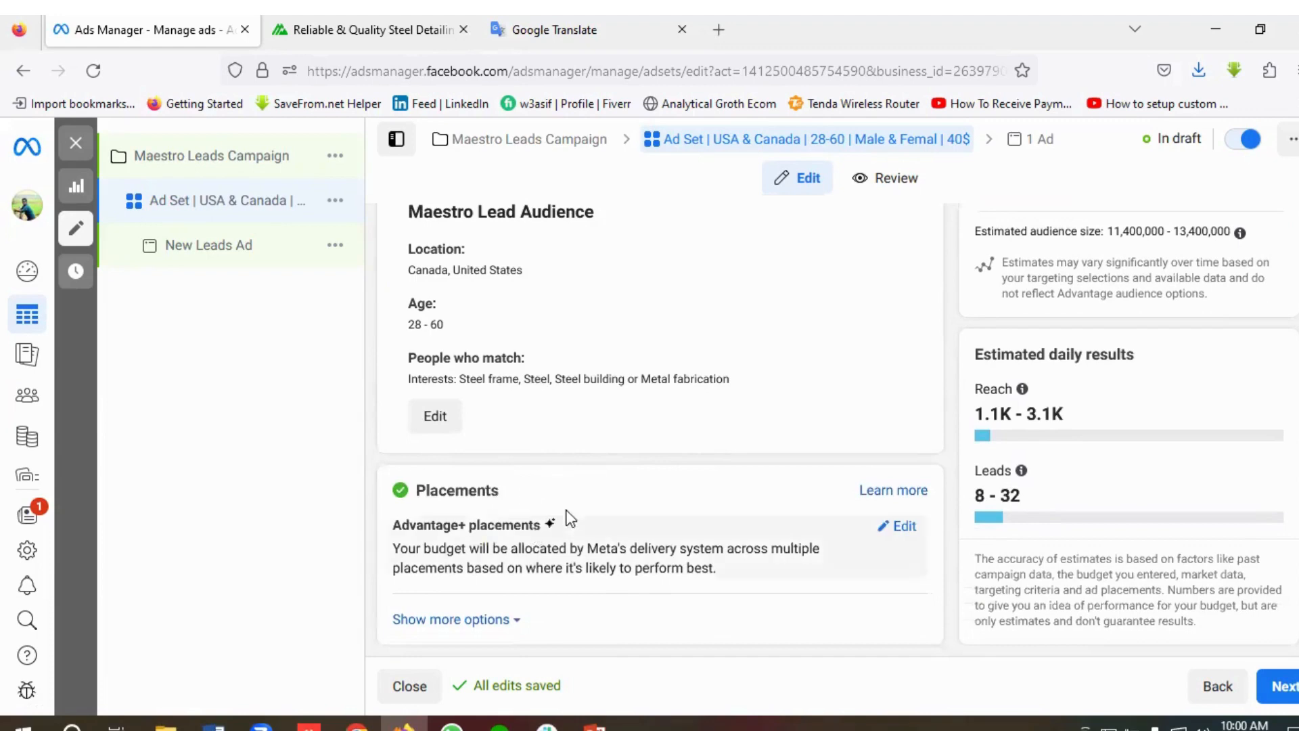
pyautogui.click(904, 527)
pyautogui.scroll(-1, 628, 516)
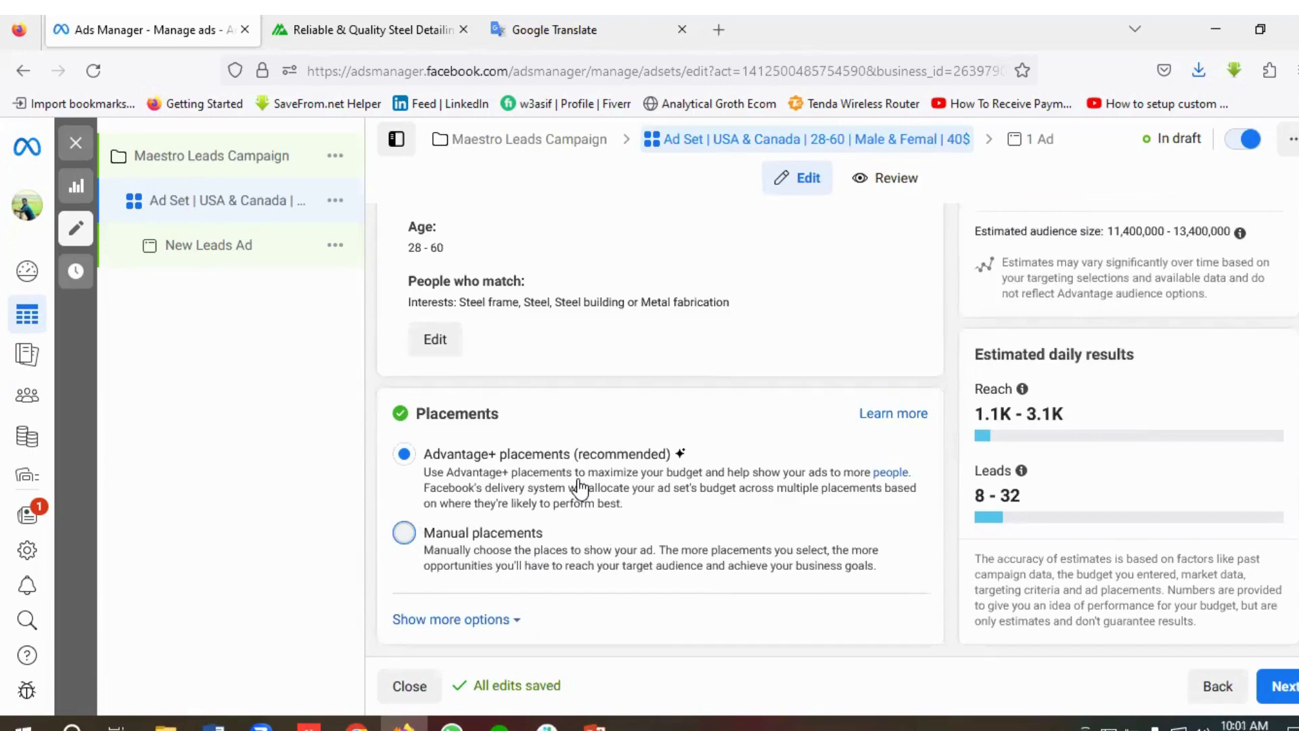
pyautogui.scroll(-4, 583, 487)
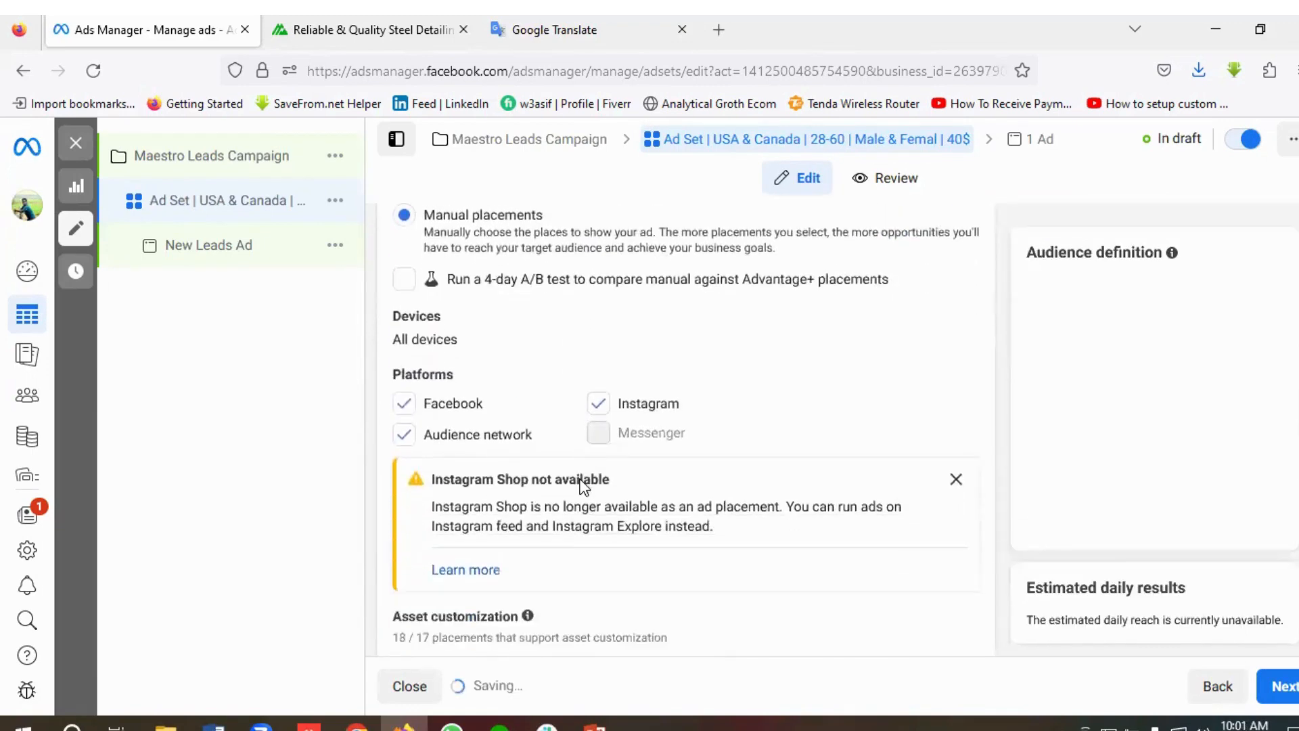
pyautogui.click(405, 426)
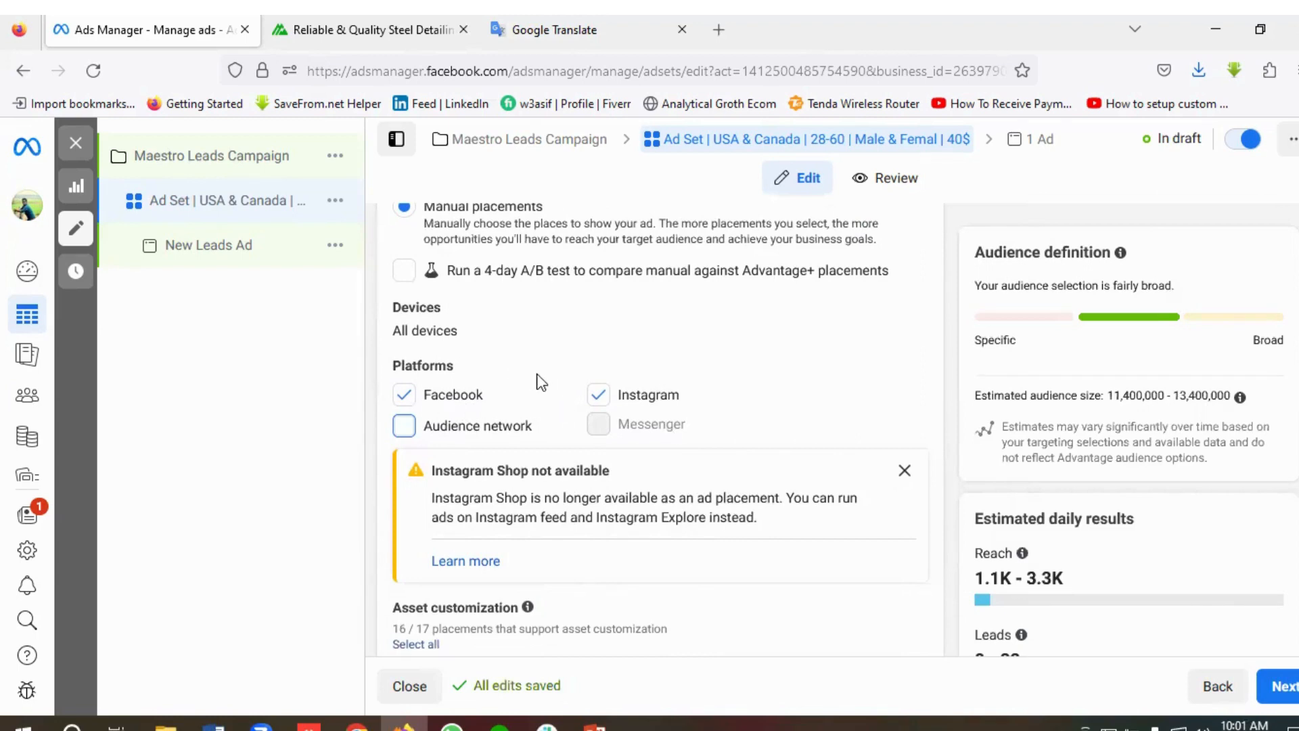
# Review the selected placement categories, from Feeds to Apps and sites, and the estimated audience size, daily reach and leads
pyautogui.scroll(-5, 560, 389)
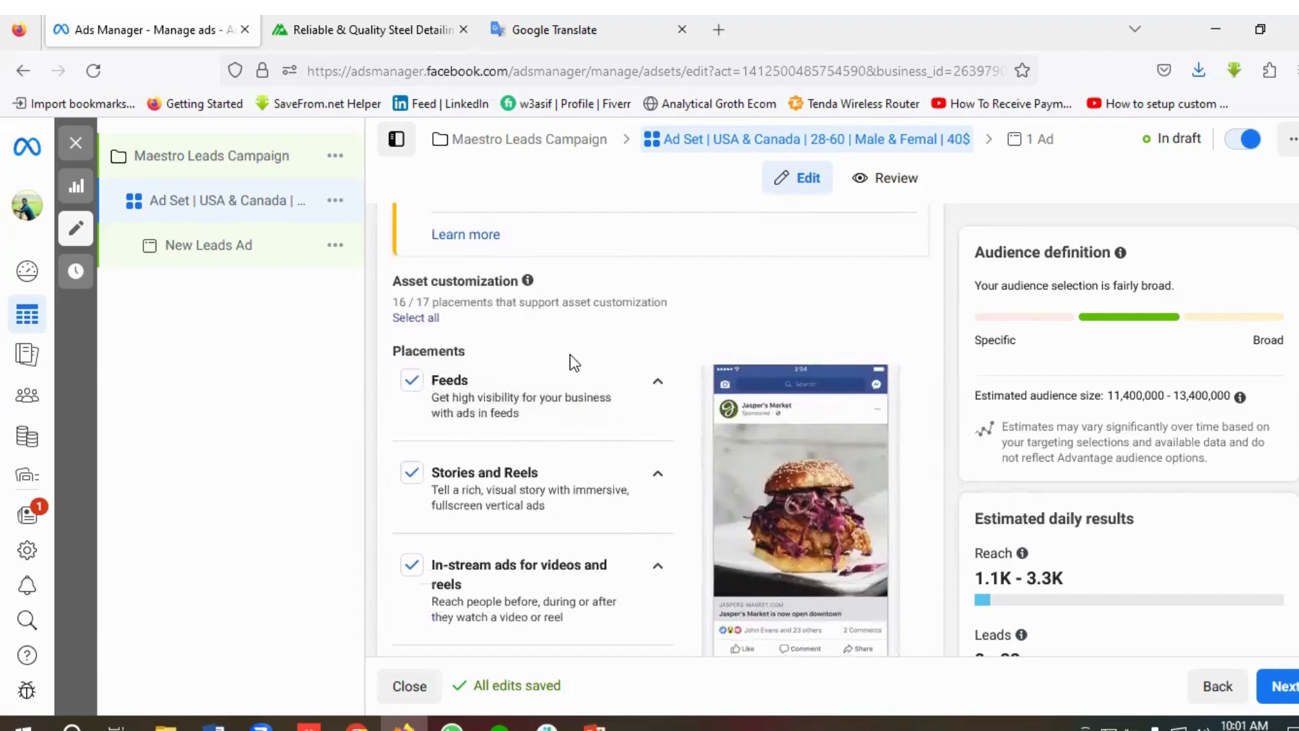
pyautogui.scroll(-1, 569, 359)
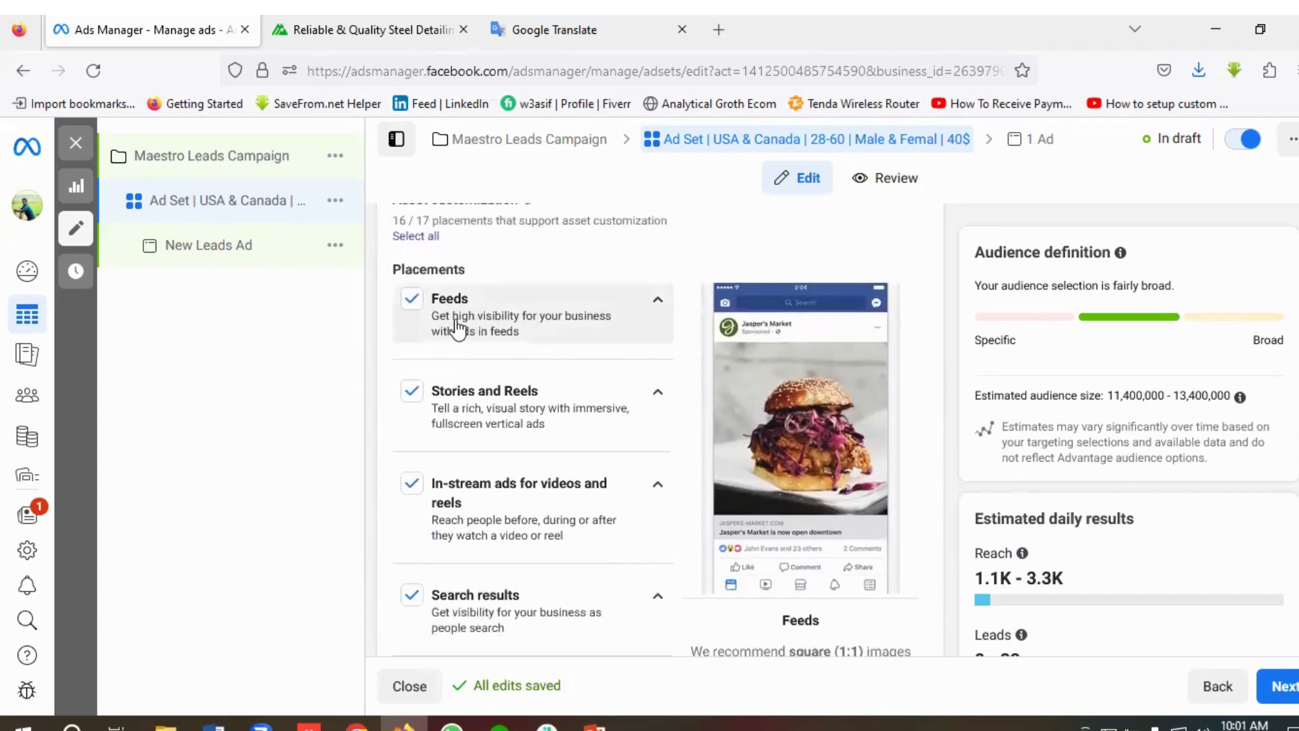
pyautogui.scroll(-2, 554, 351)
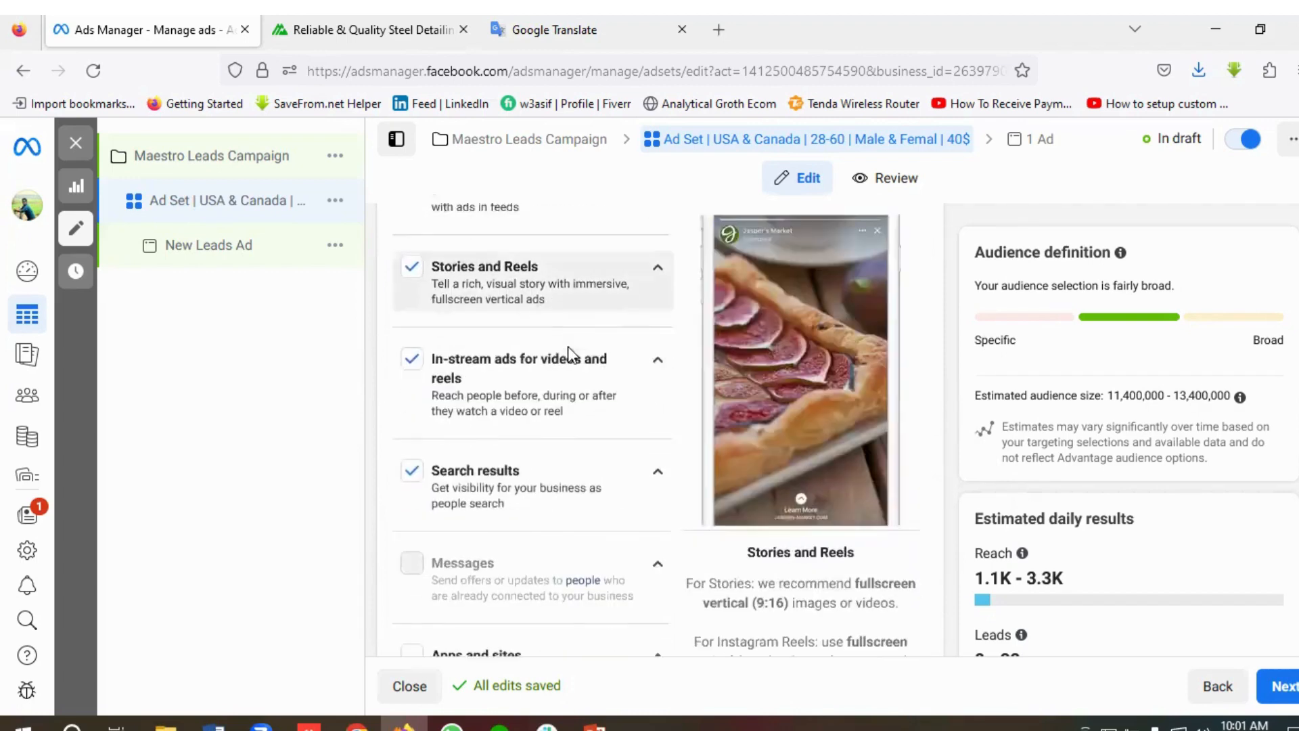
pyautogui.scroll(-1, 569, 352)
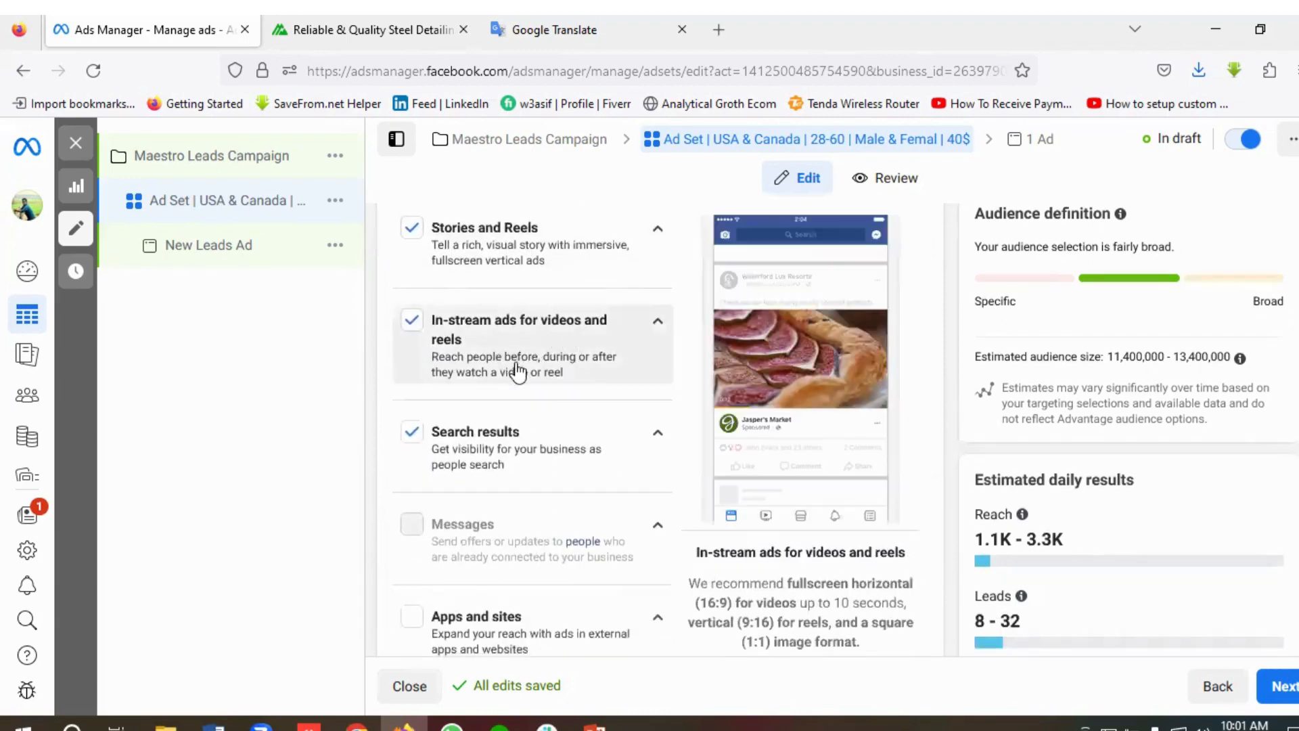
pyautogui.scroll(-2, 518, 371)
pyautogui.scroll(-1, 541, 376)
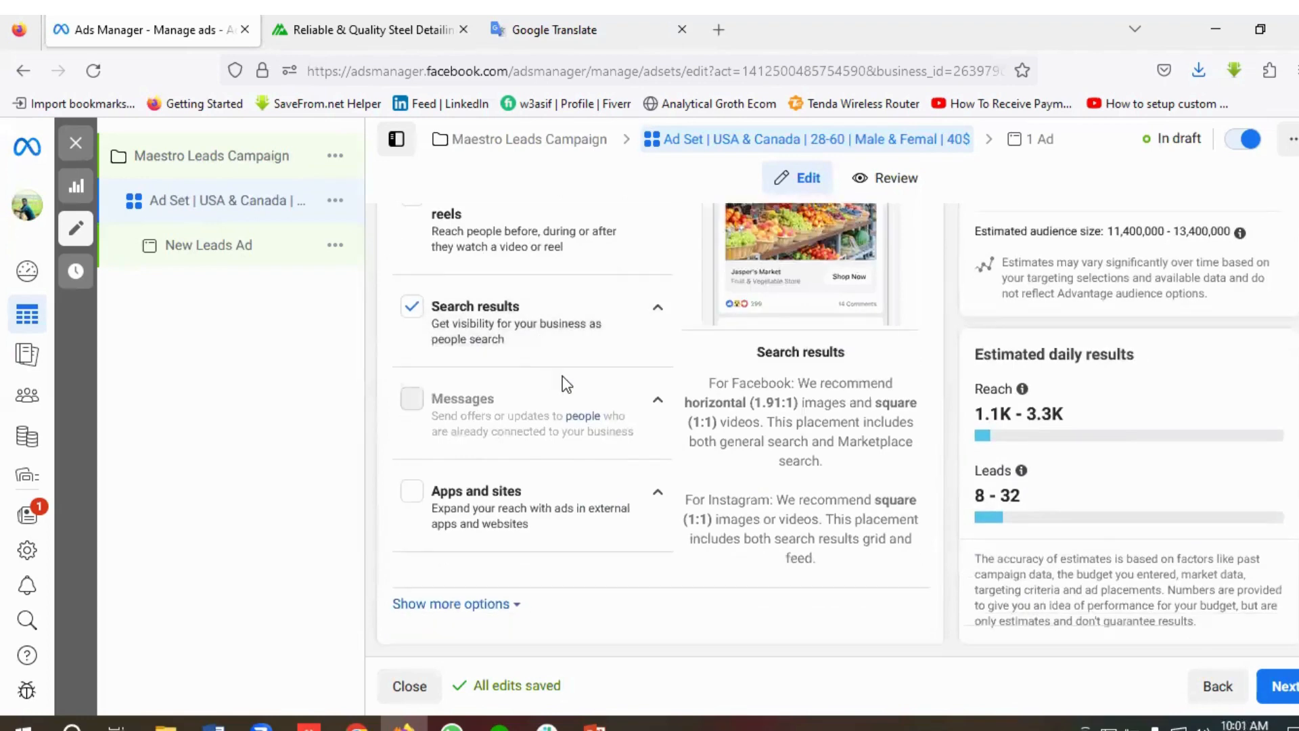
pyautogui.scroll(1, 567, 385)
pyautogui.scroll(-1, 568, 392)
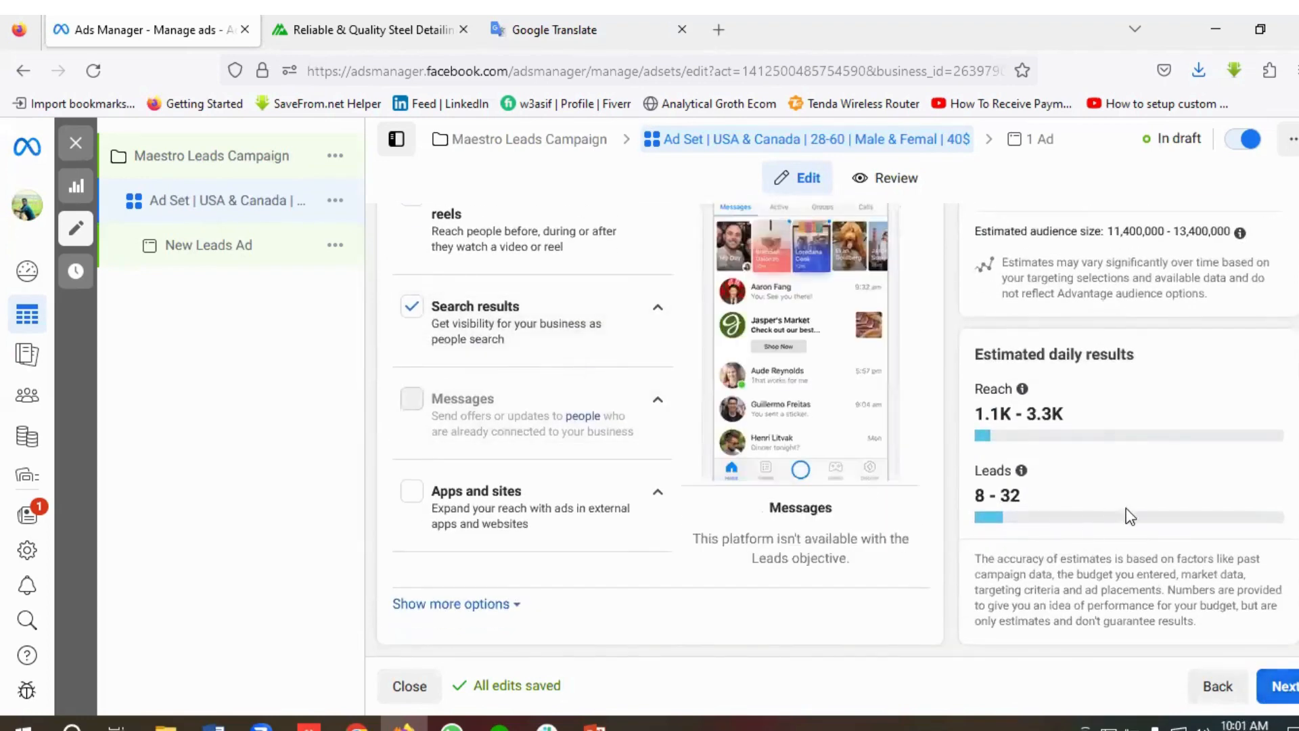
pyautogui.scroll(1, 1095, 508)
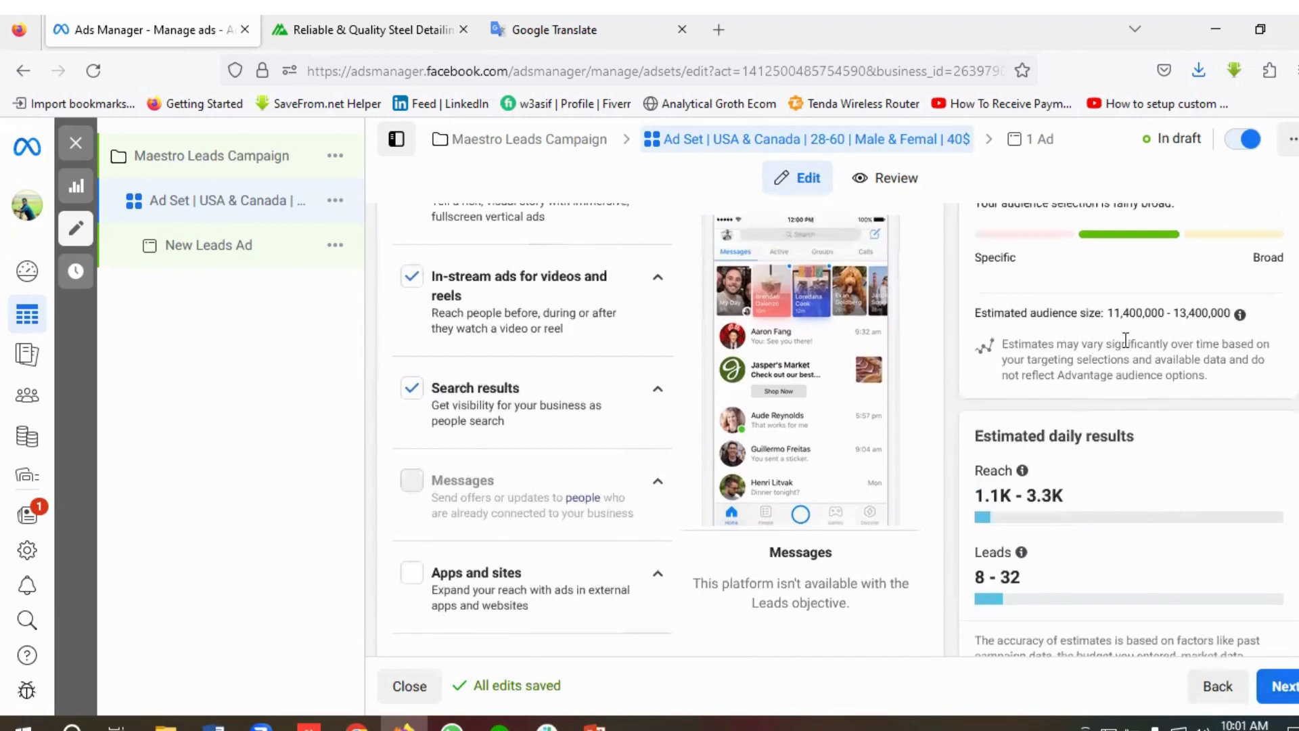
pyautogui.scroll(-1, 1144, 461)
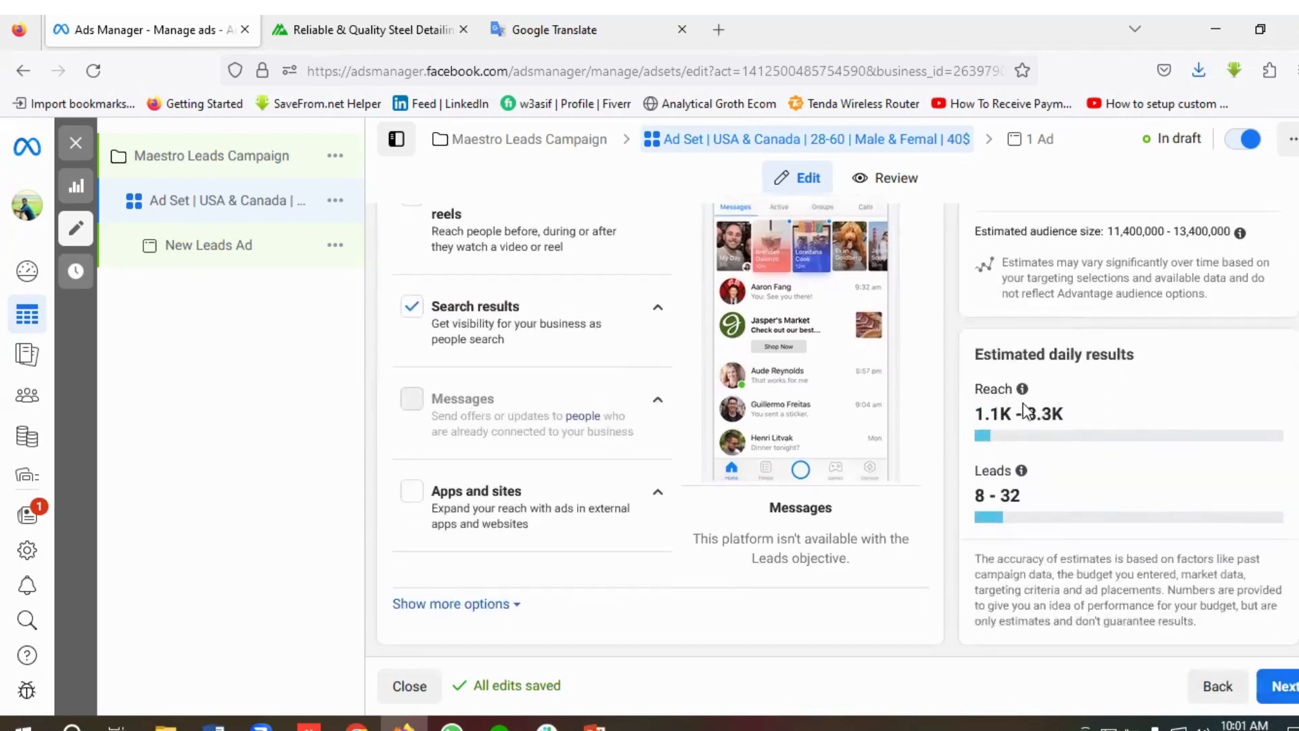
pyautogui.moveTo(1047, 491)
# Proceed from the ad set to the ad level and rename the ad "Maestro Leads Ad"
pyautogui.click(1289, 689)
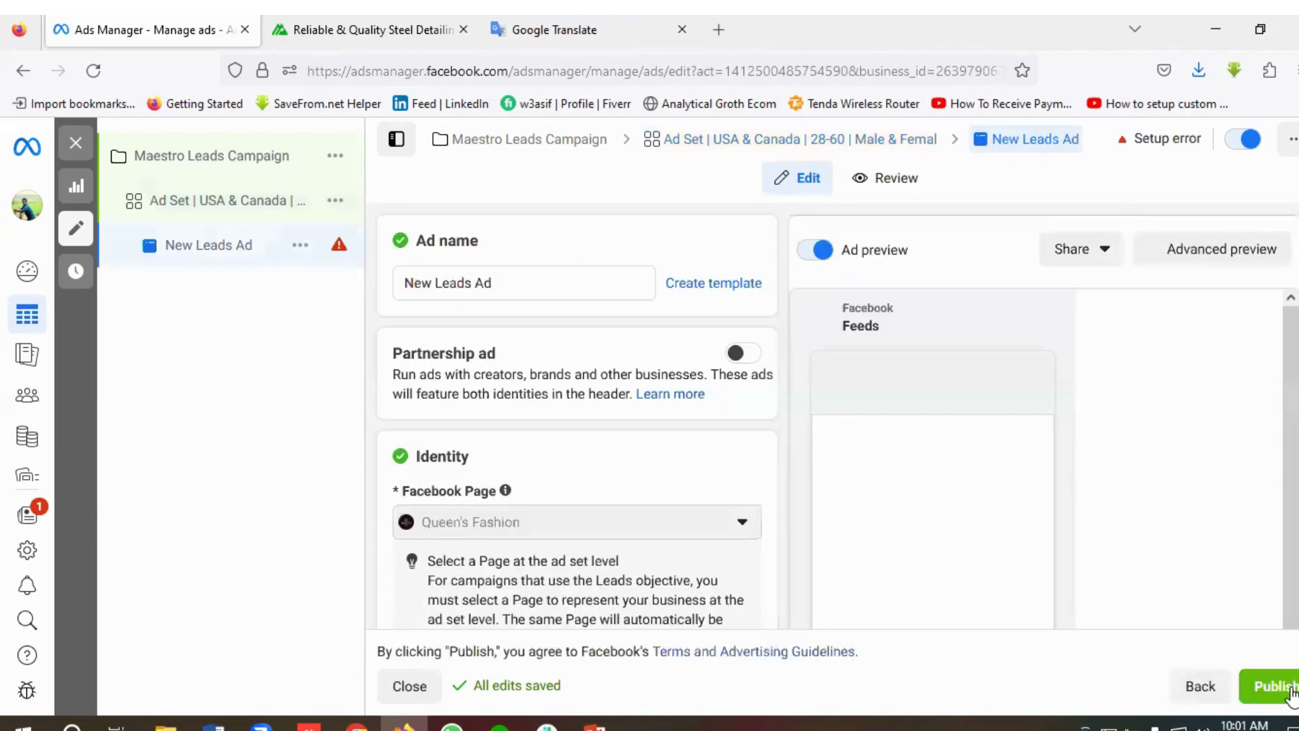
pyautogui.click(510, 280)
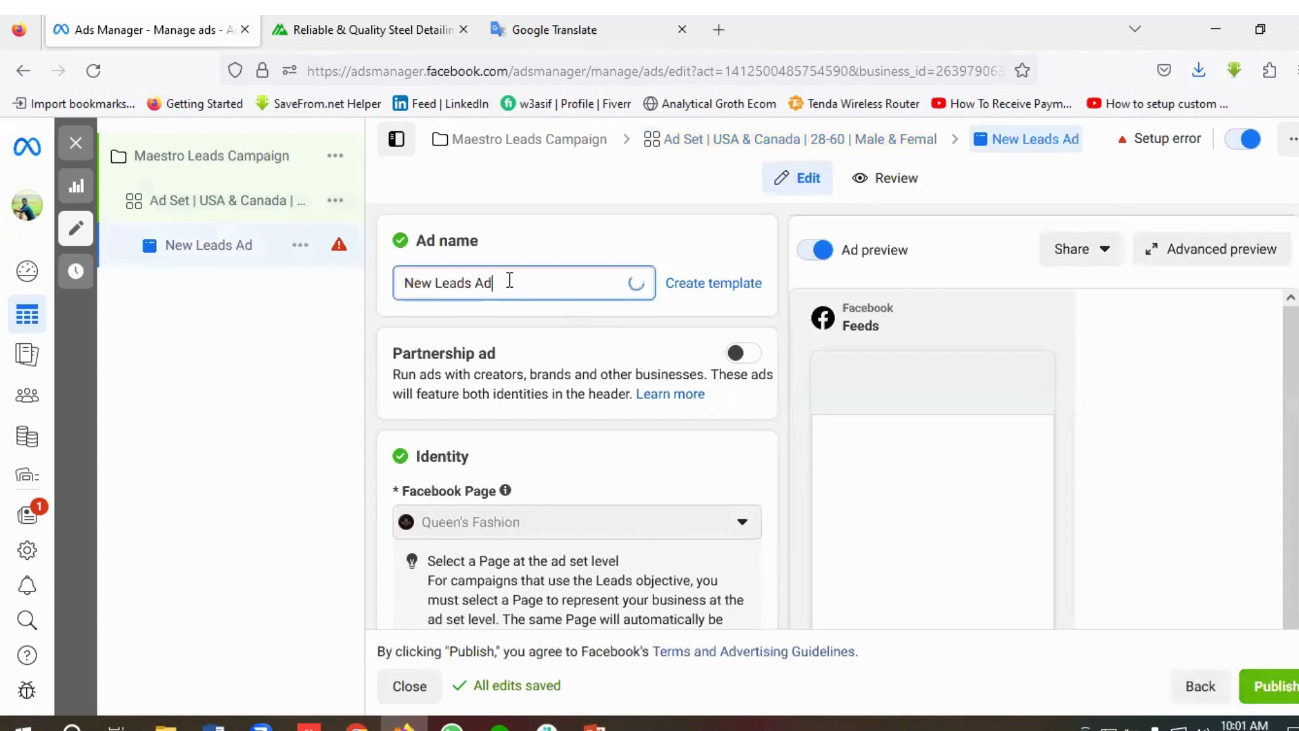
pyautogui.tripleClick(436, 282)
pyautogui.click(436, 283)
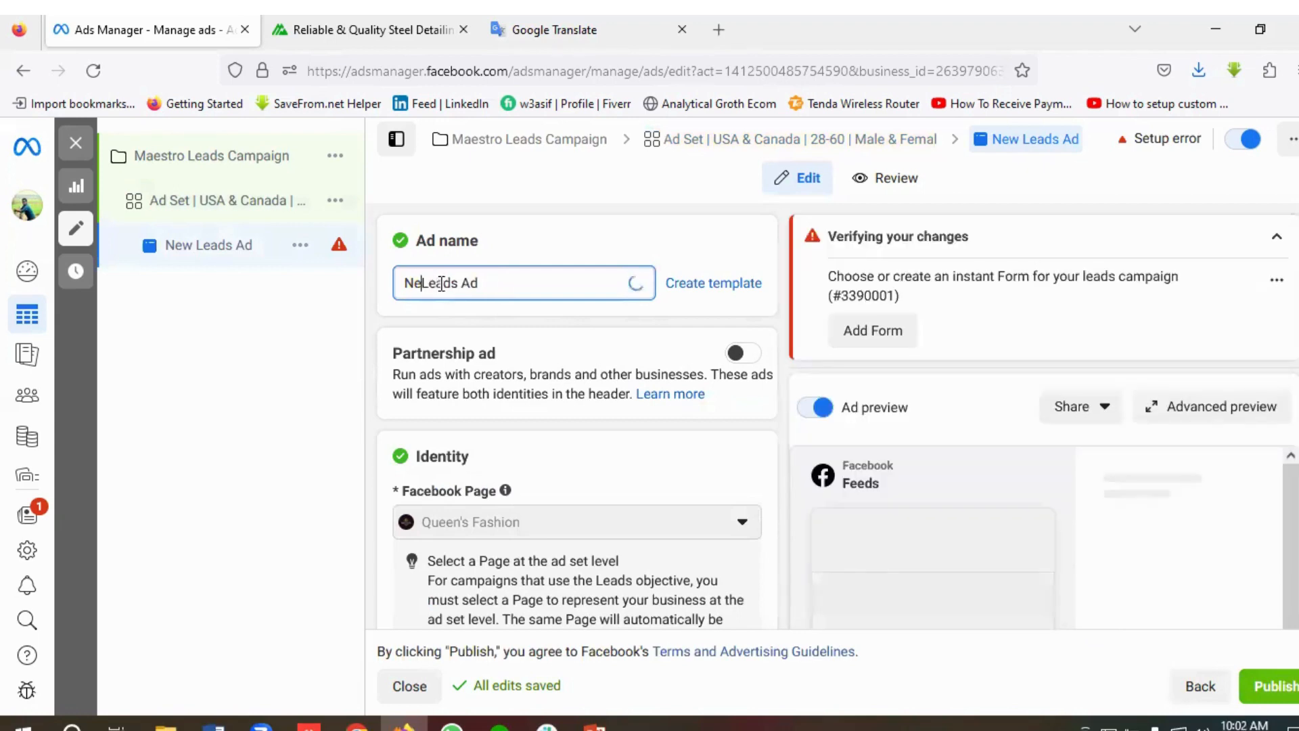
pyautogui.press('BackSpace')
pyautogui.press('BackSpace')
pyautogui.press('BackSpace')
pyautogui.press('BackSpace')
pyautogui.write('Maestr')
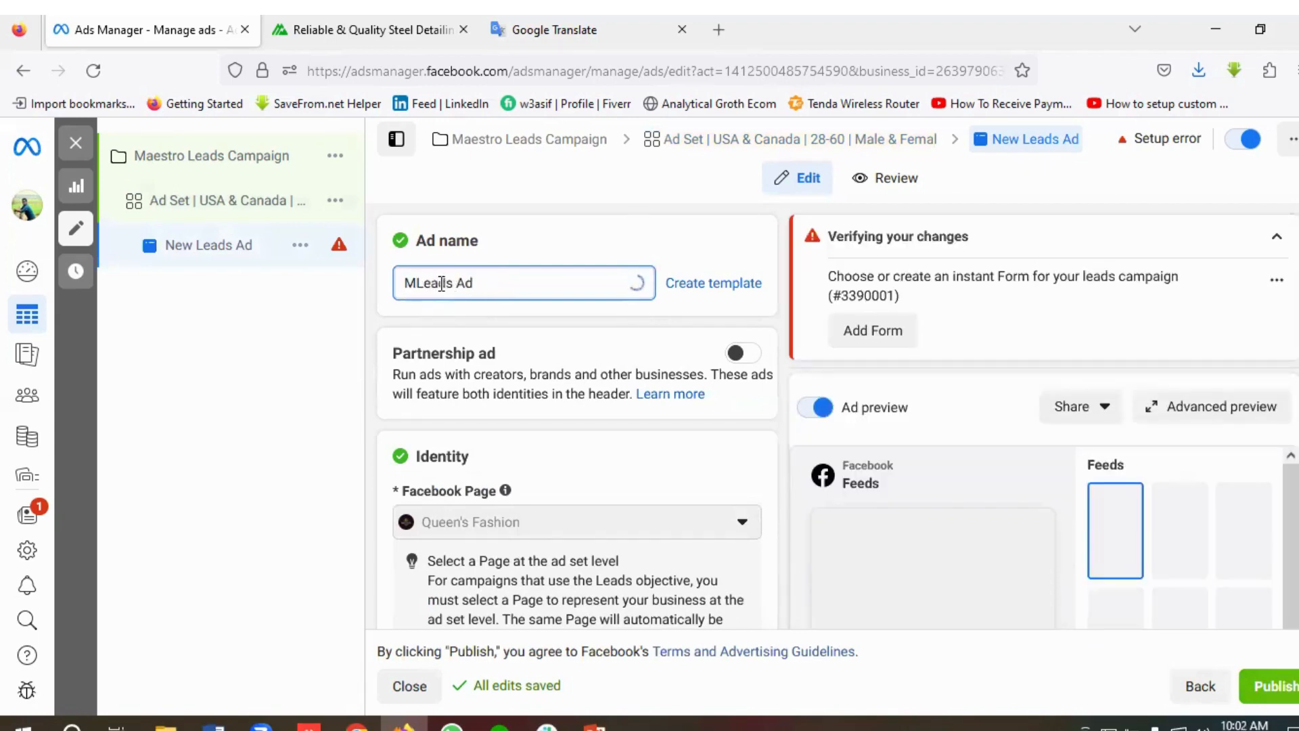
pyautogui.write('o')
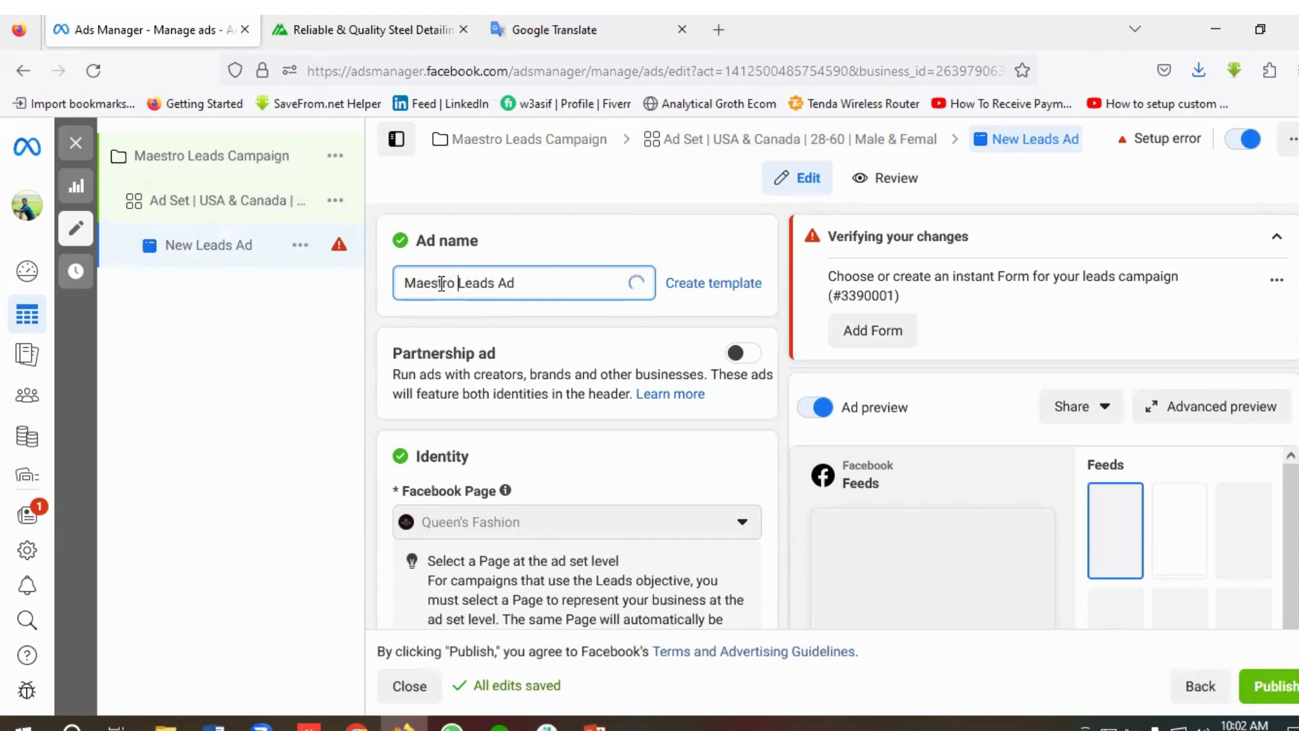
# Review the ad's Facebook Page identity, Instagram account, format options and creative fields
pyautogui.scroll(-3, 535, 382)
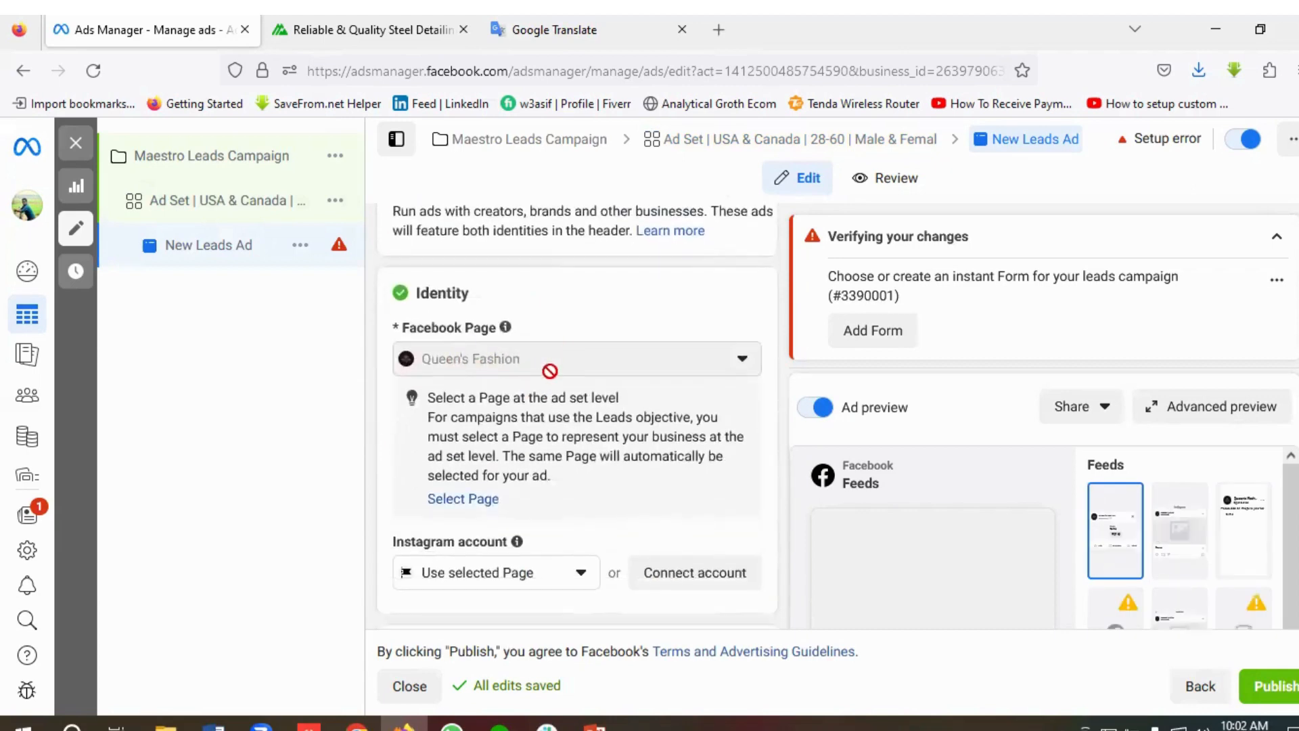
pyautogui.scroll(-2, 565, 361)
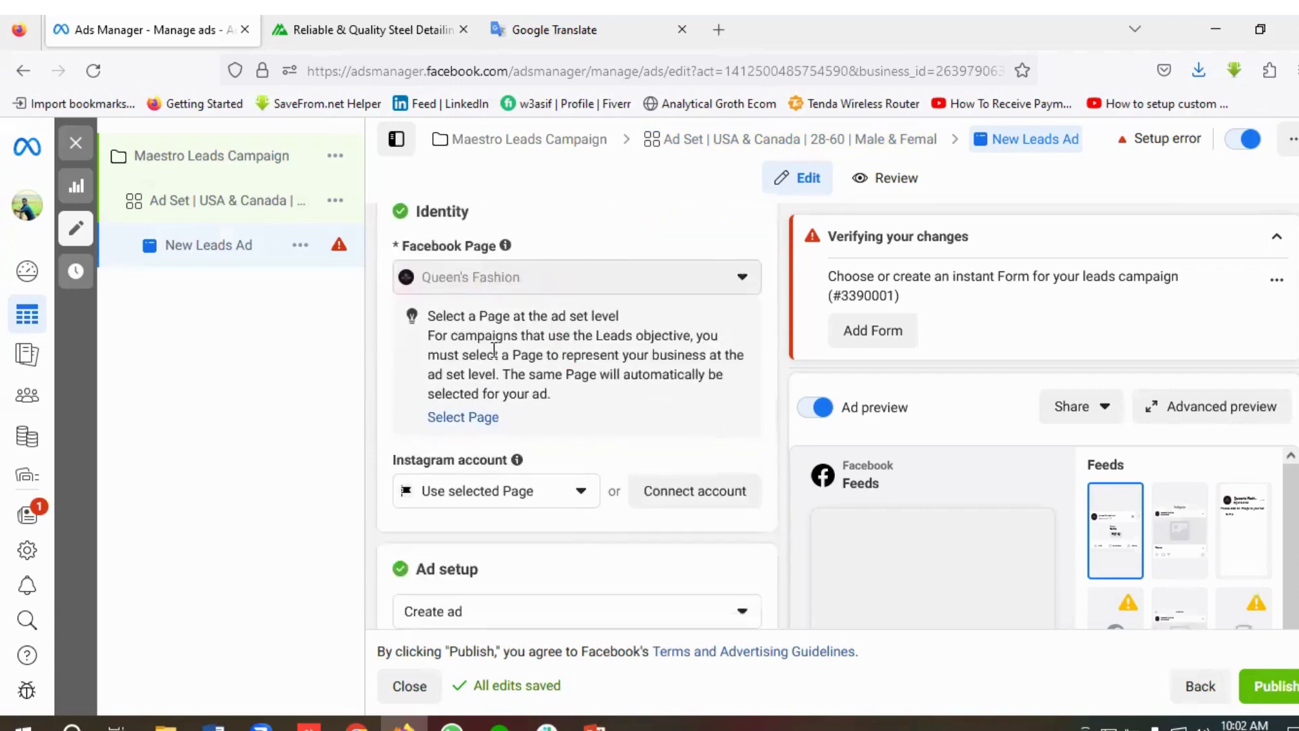
pyautogui.scroll(2, 567, 350)
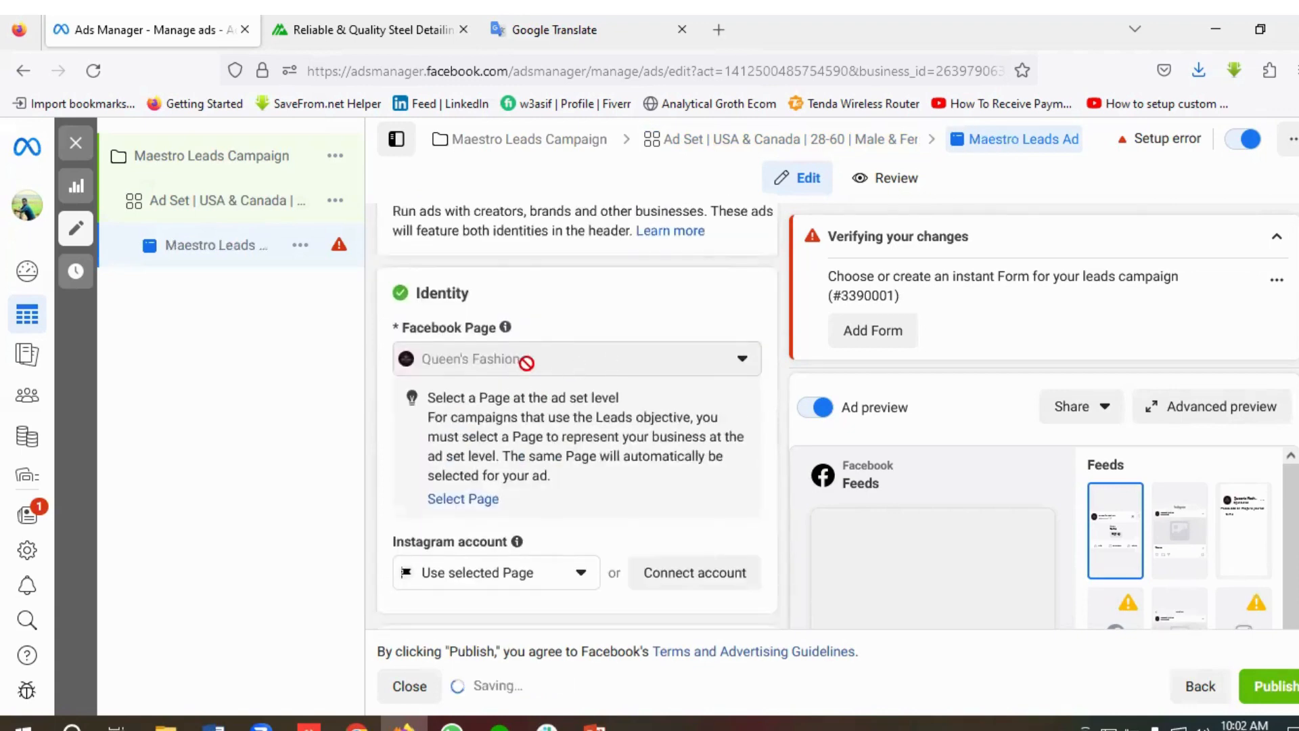
pyautogui.scroll(-3, 552, 356)
pyautogui.scroll(-3, 568, 364)
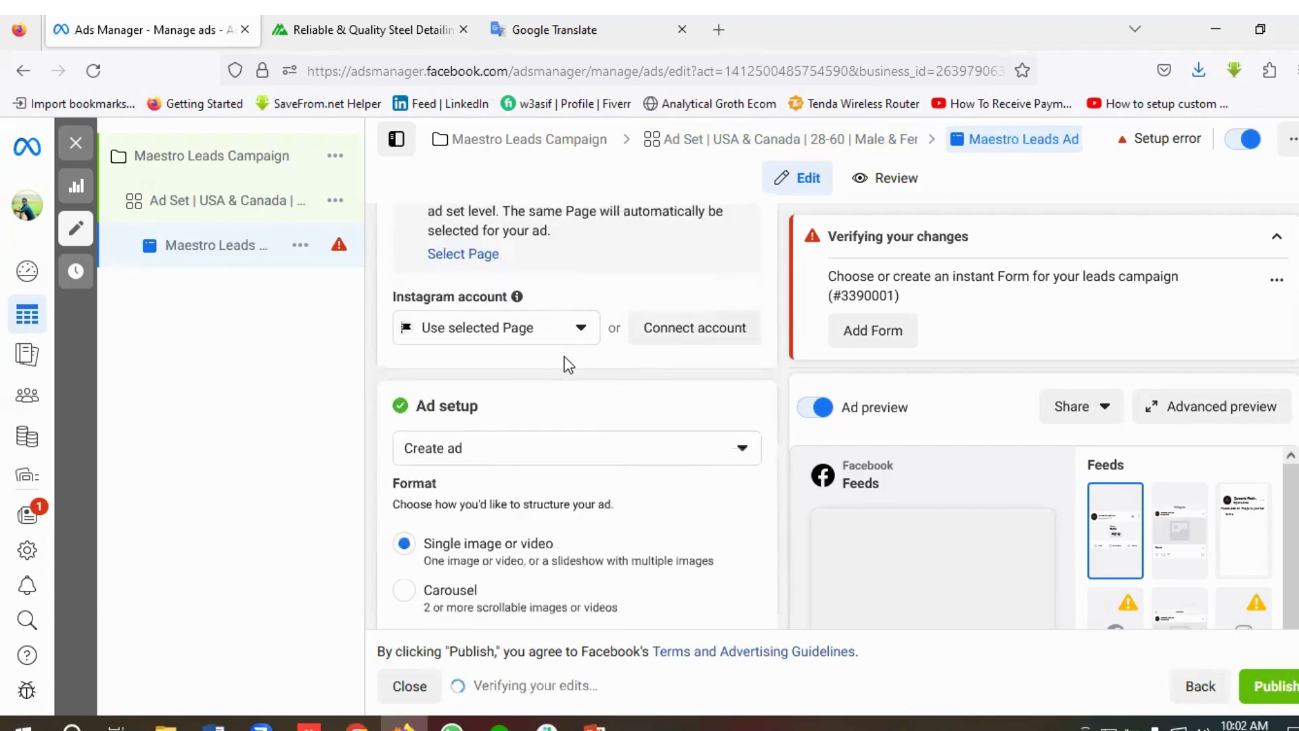
pyautogui.scroll(-1, 574, 369)
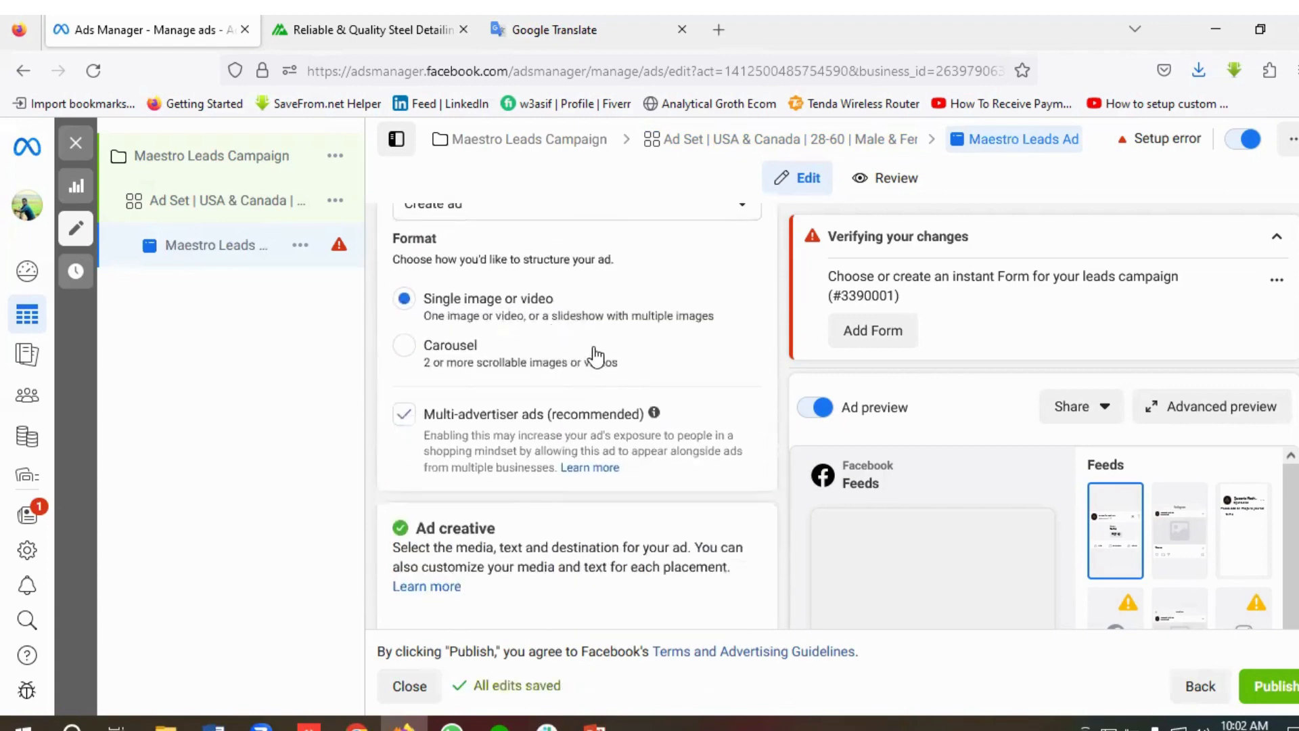
pyautogui.scroll(-3, 596, 355)
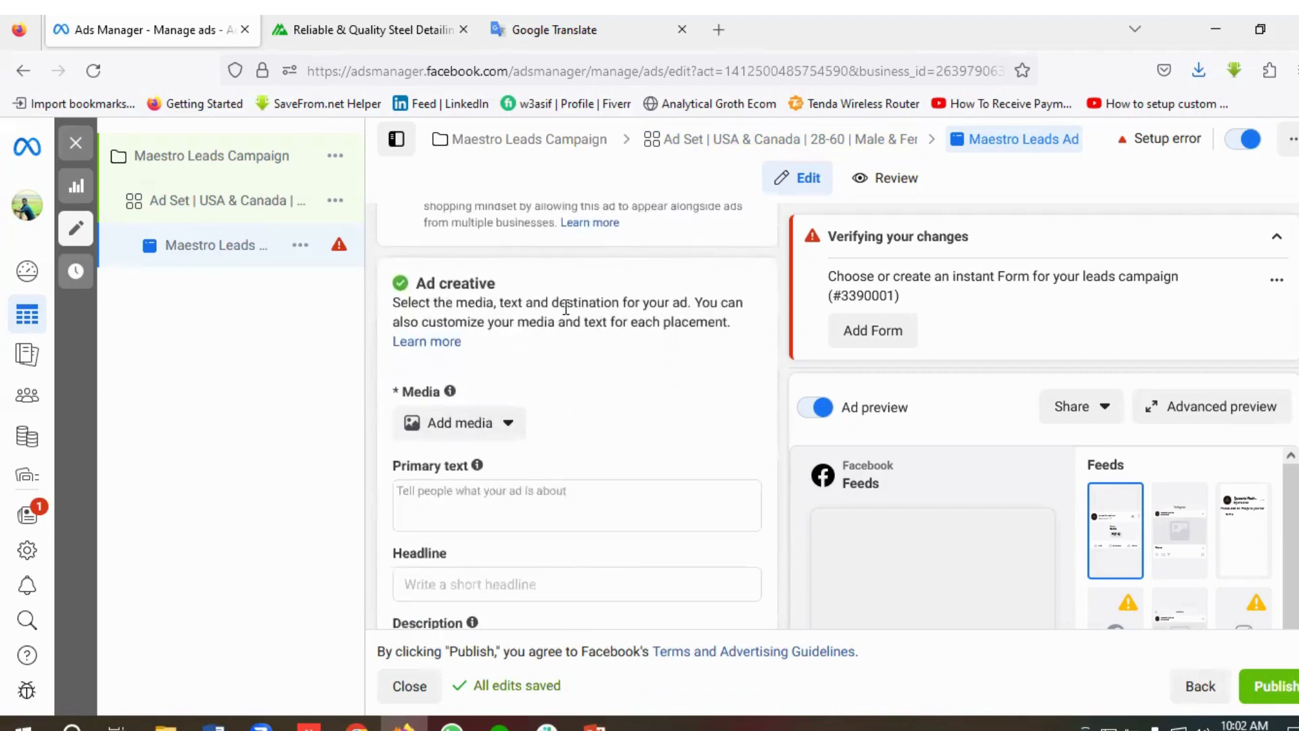
pyautogui.scroll(-1, 565, 307)
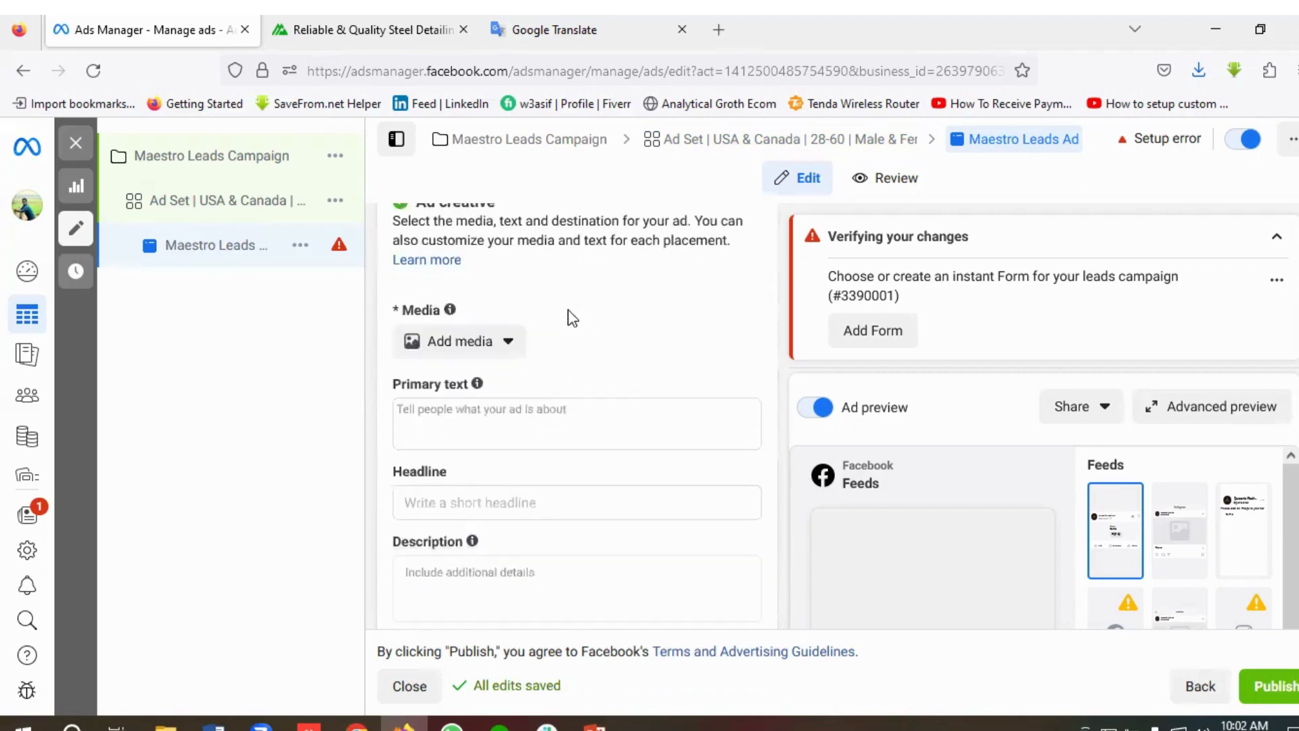
# Add the 1200 × 900 2021-Tekla account image to the ad, keeping the recommended placement crops and all Advantage+ creative optimizations
pyautogui.click(484, 348)
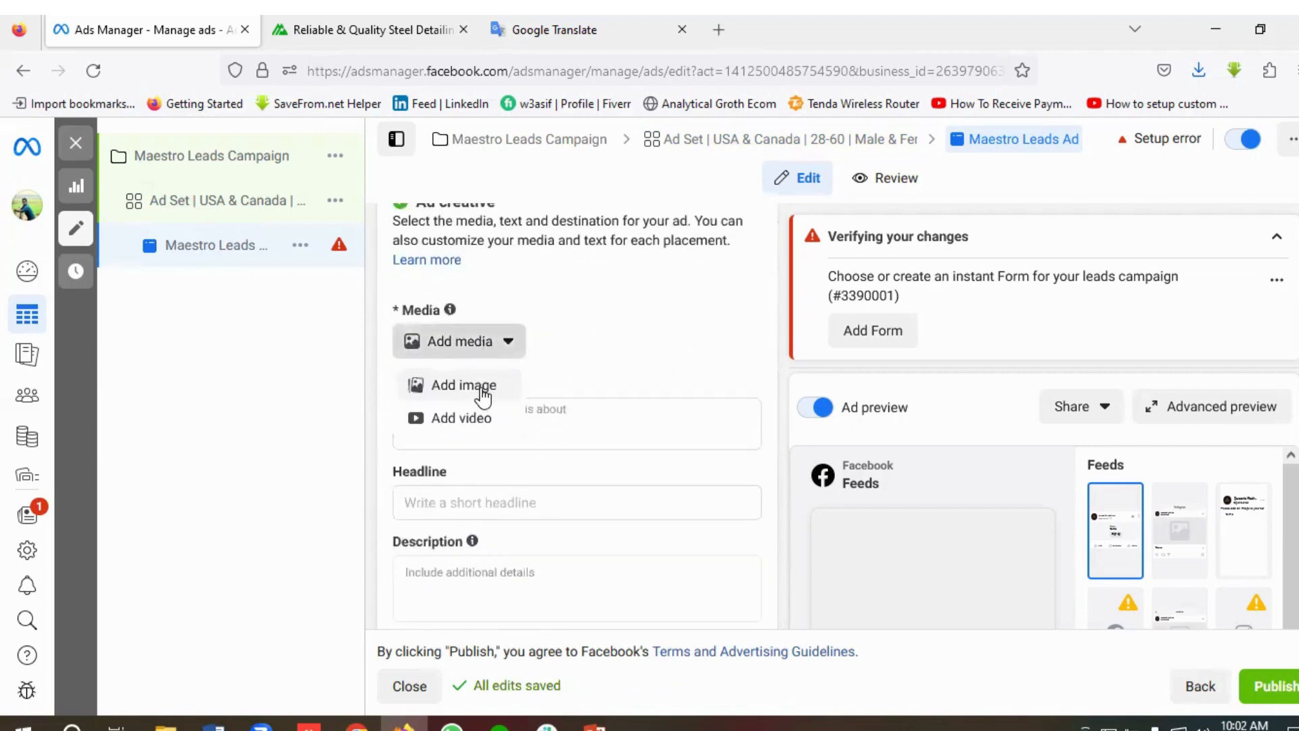
pyautogui.click(484, 388)
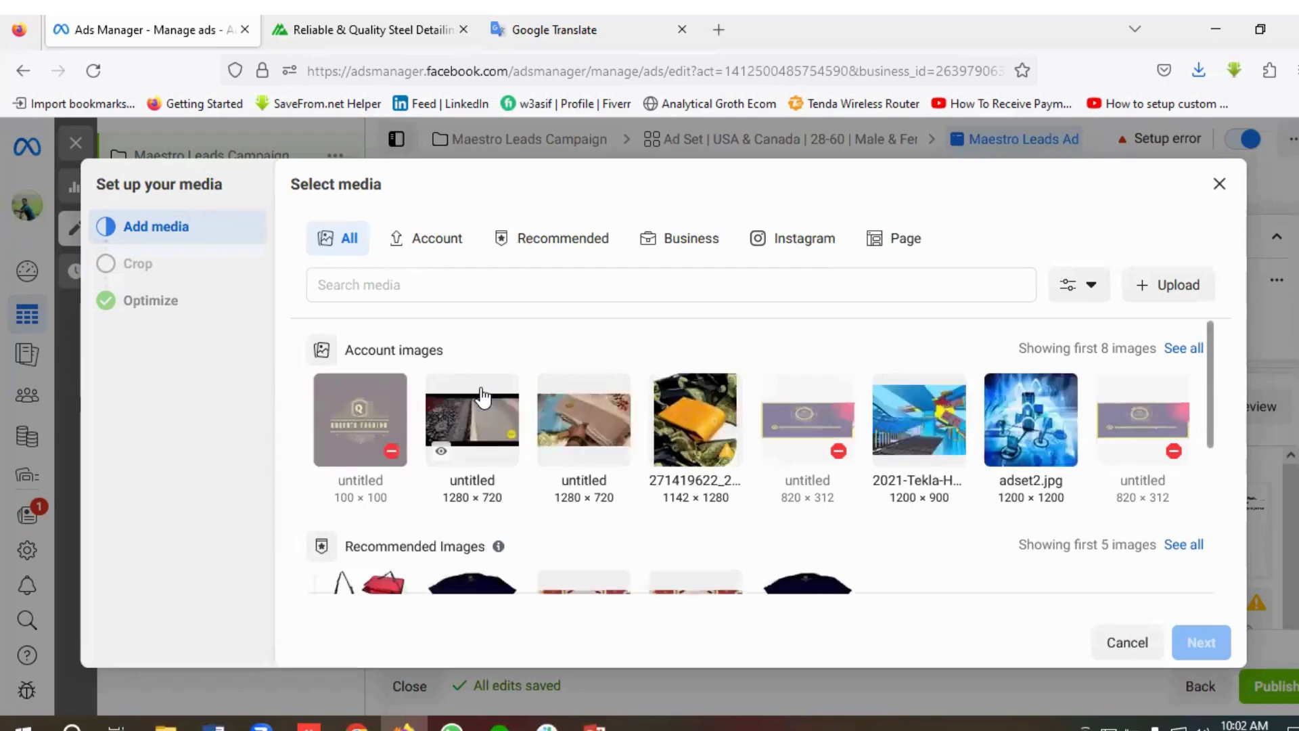
pyautogui.click(920, 433)
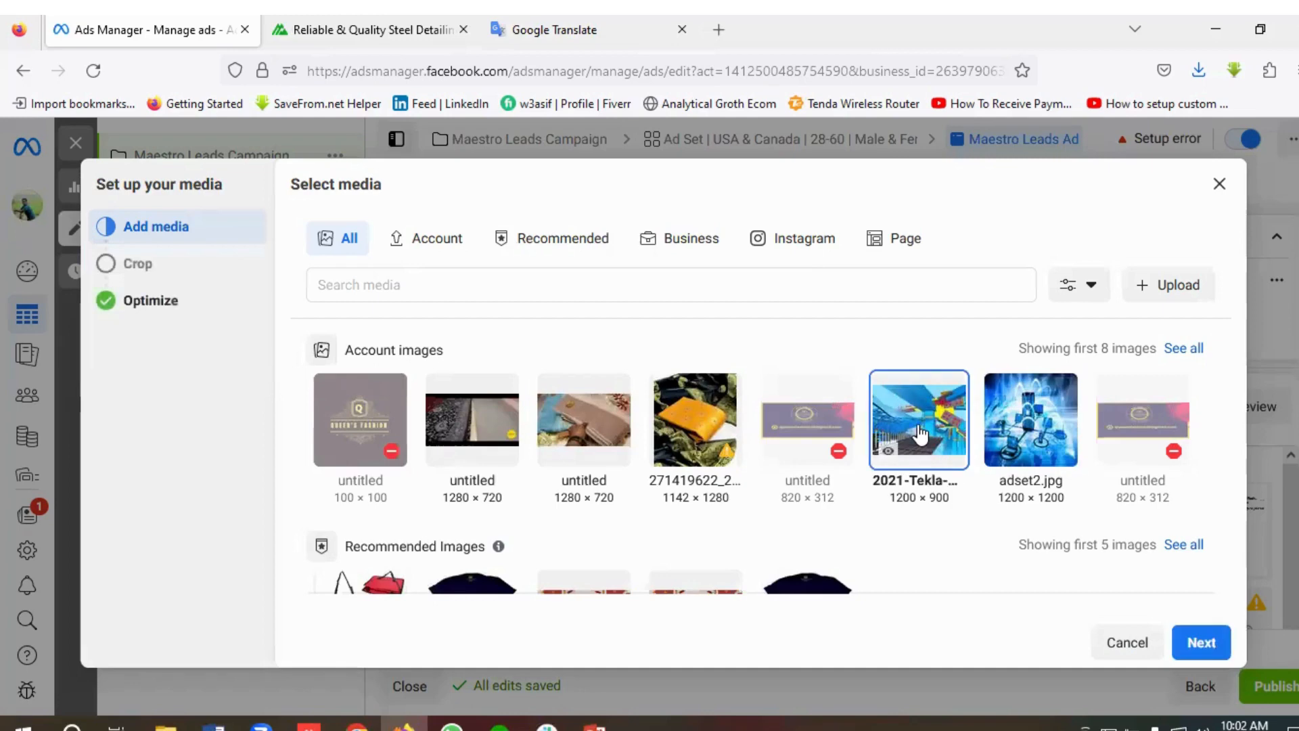
pyautogui.click(1201, 646)
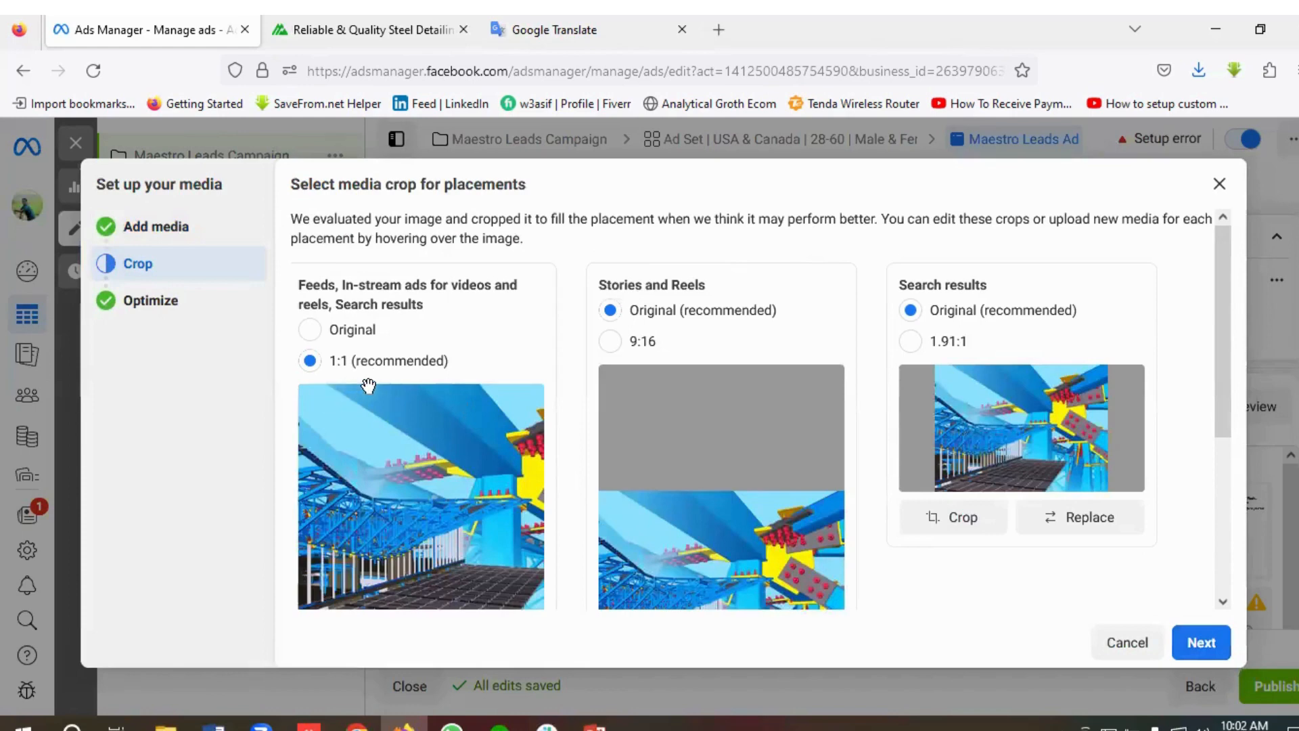
pyautogui.scroll(-2, 758, 467)
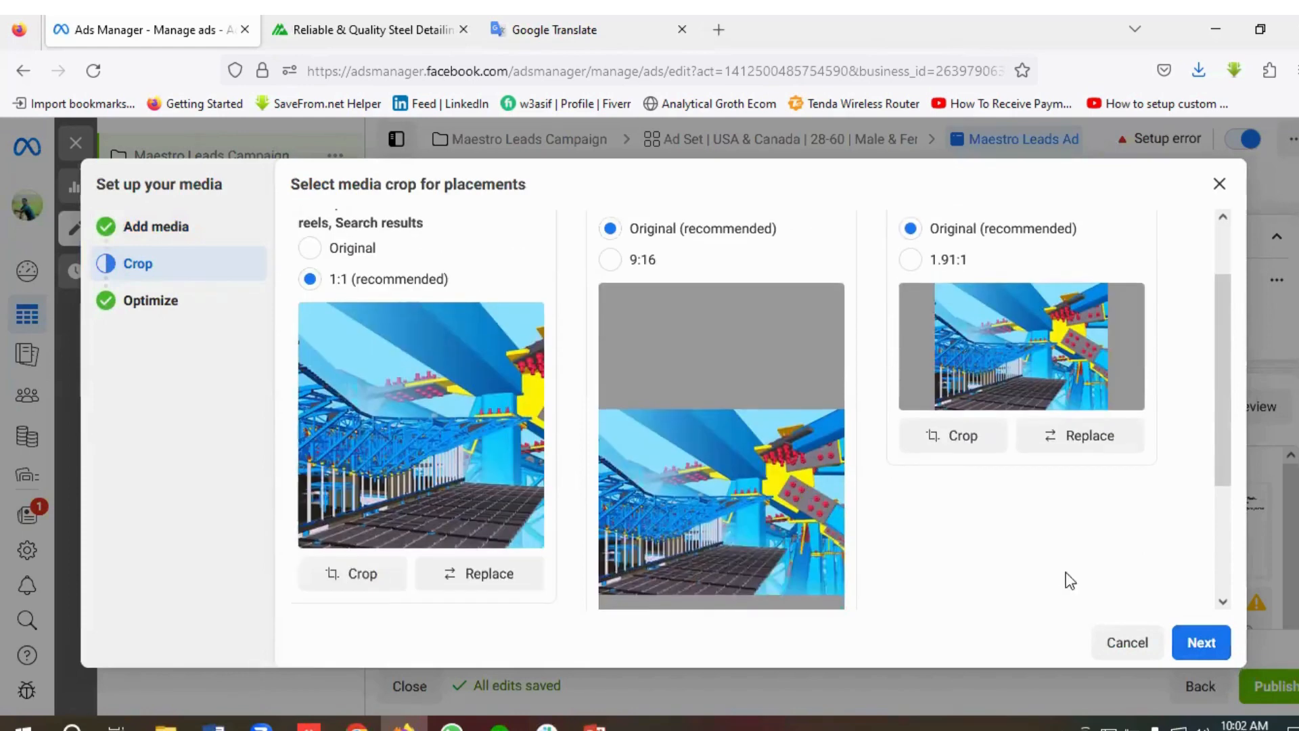
pyautogui.click(1201, 643)
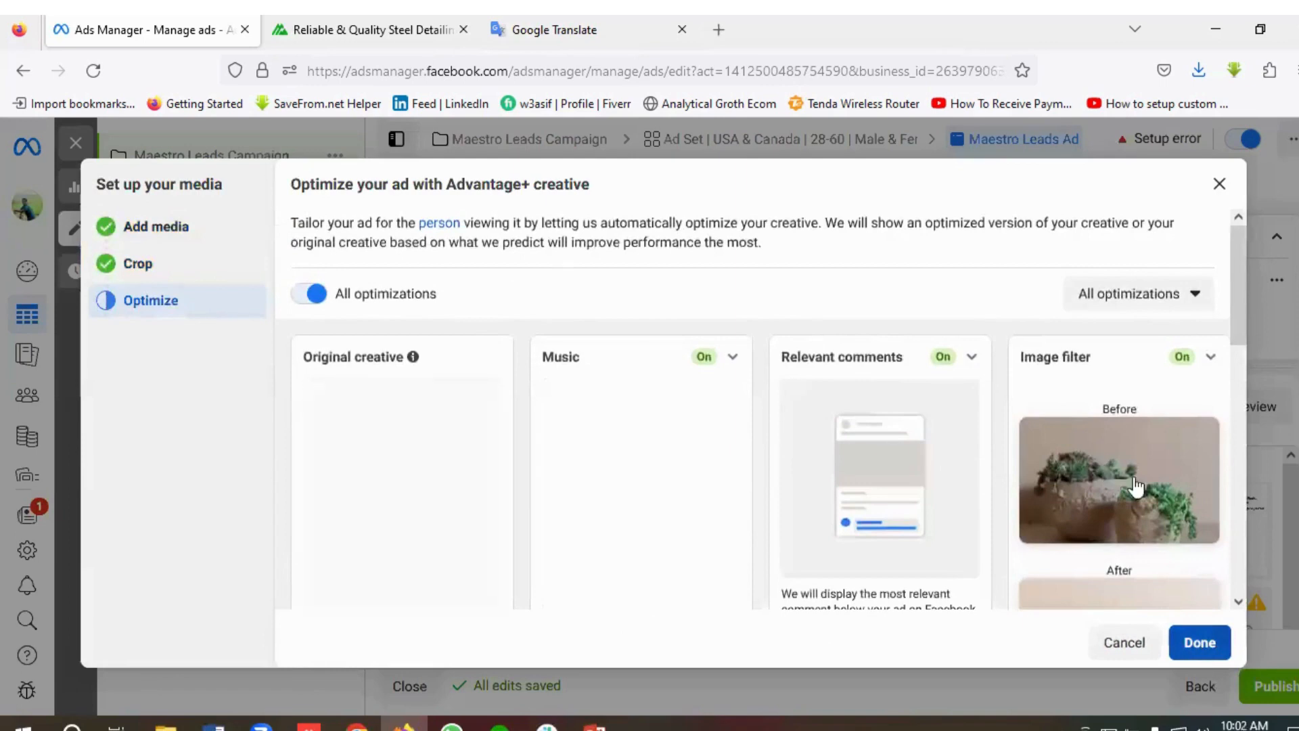
pyautogui.click(1199, 642)
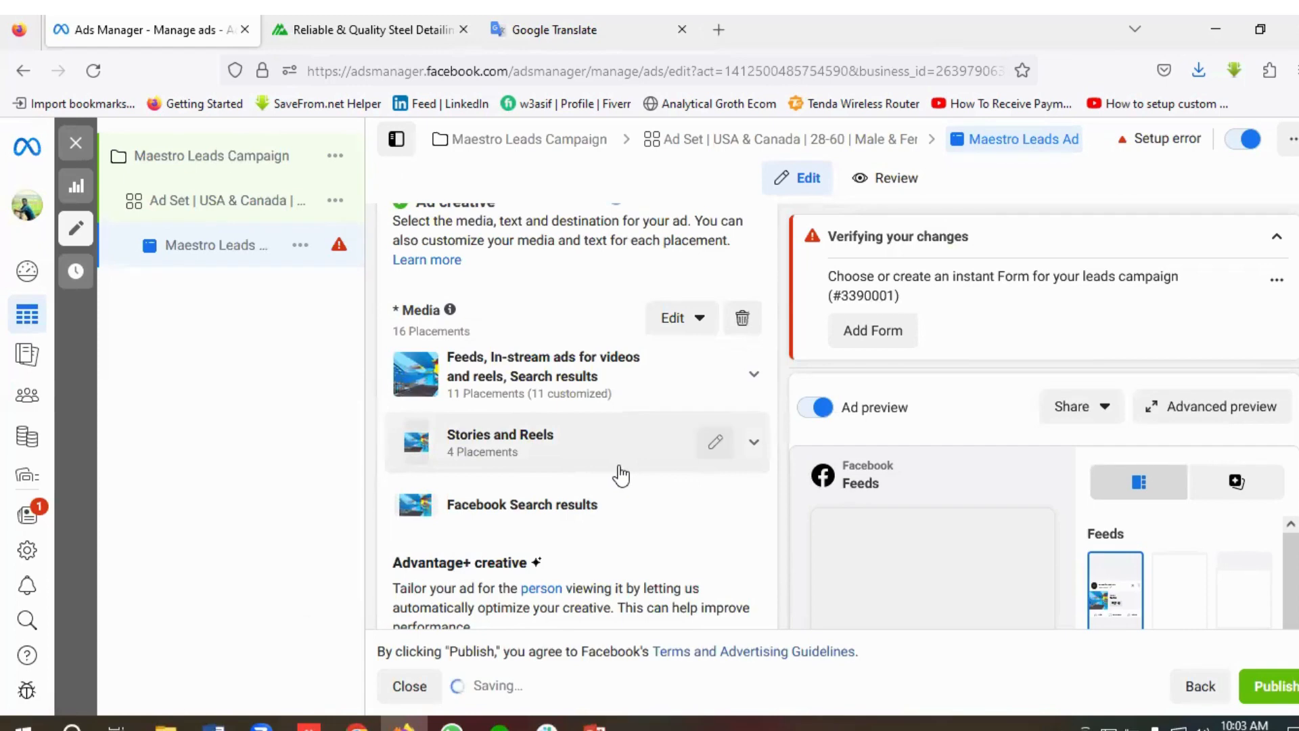
# Review the image placements, Advantage+ creative optimizations, ad text fields and instant form options
pyautogui.scroll(-5, 619, 476)
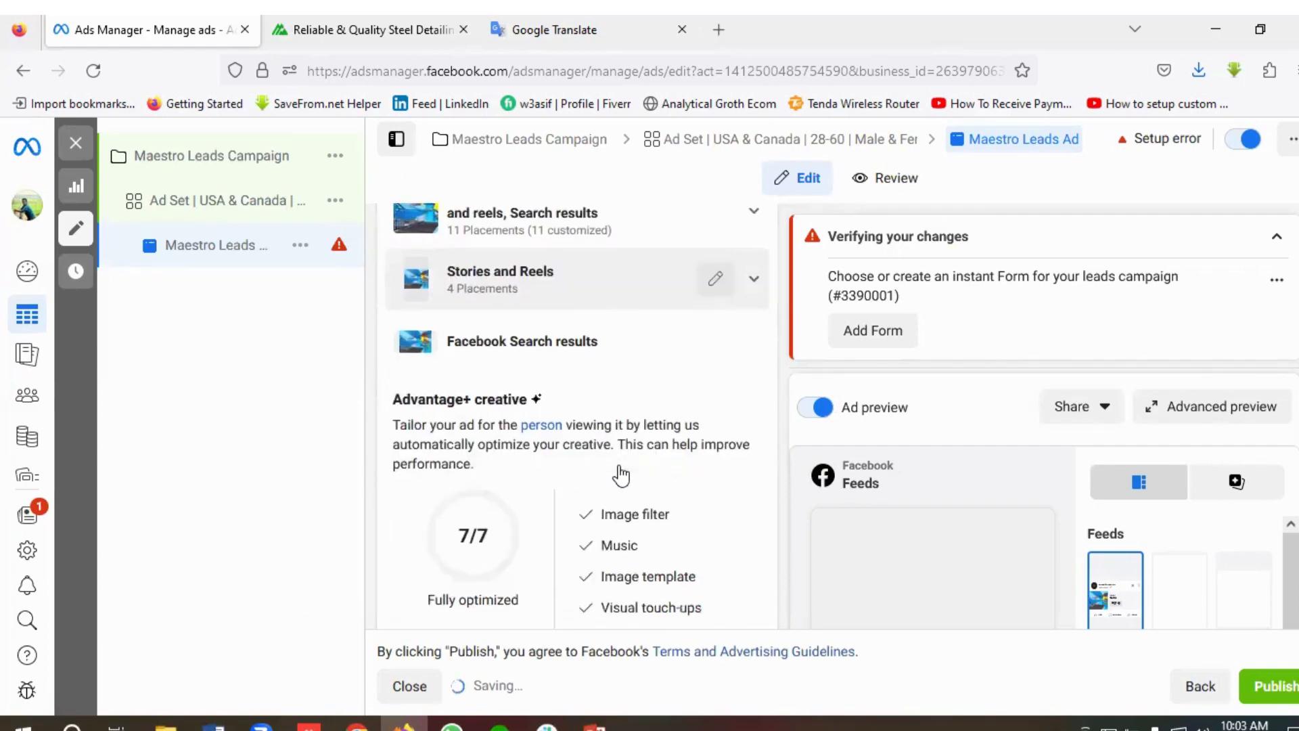
pyautogui.scroll(1, 580, 473)
pyautogui.scroll(-10, 968, 513)
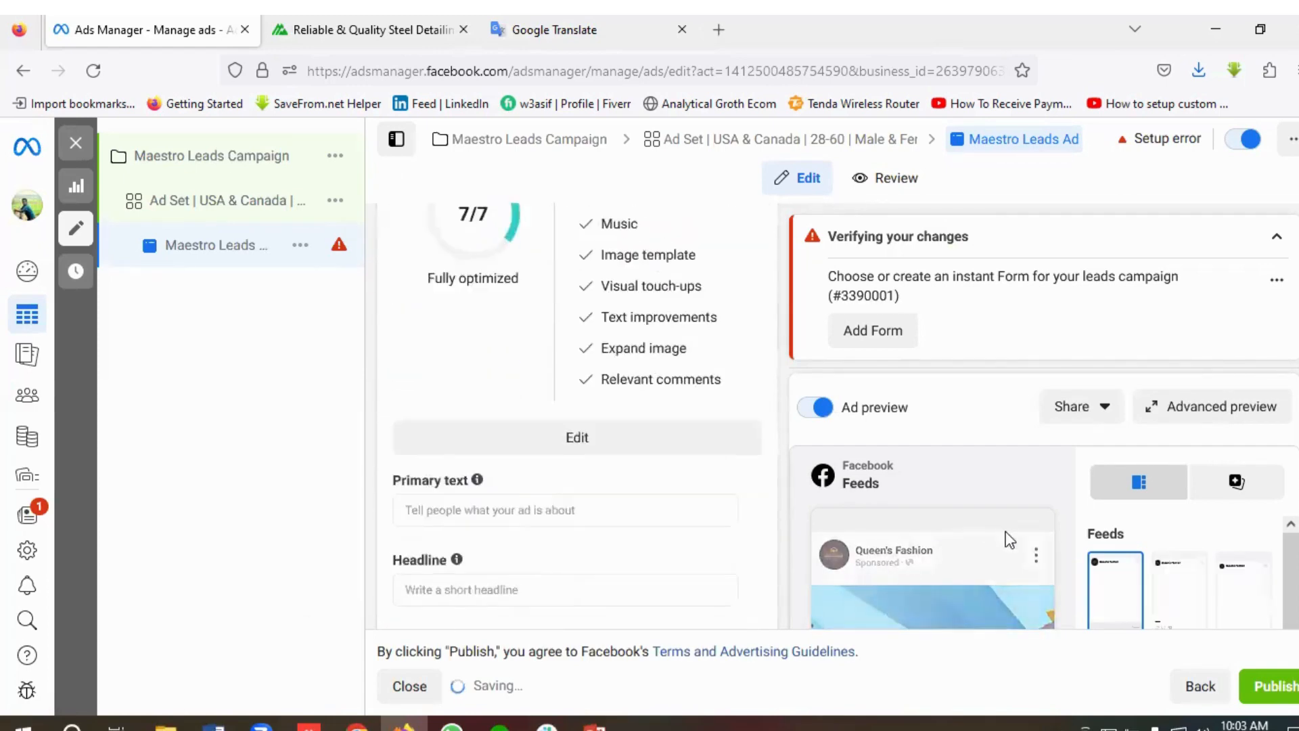
pyautogui.scroll(-3, 1007, 531)
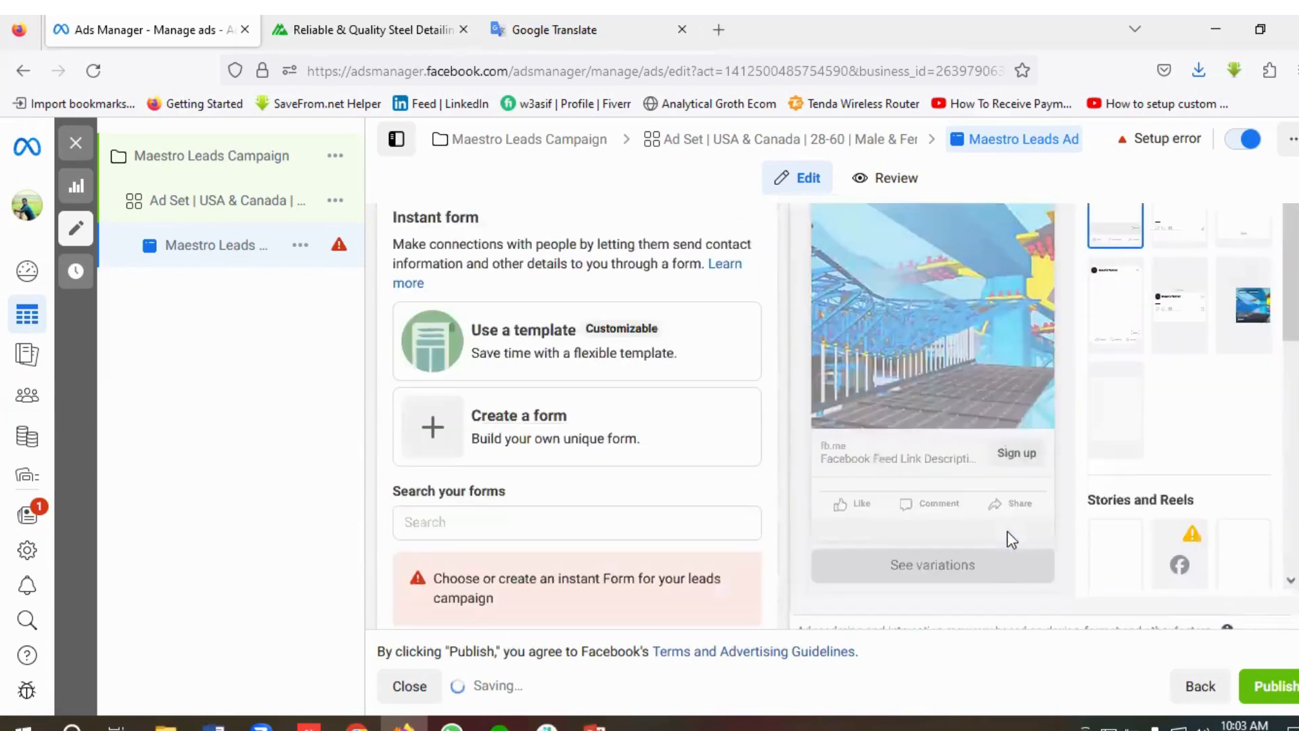
pyautogui.scroll(5, 1007, 530)
pyautogui.scroll(5, 636, 473)
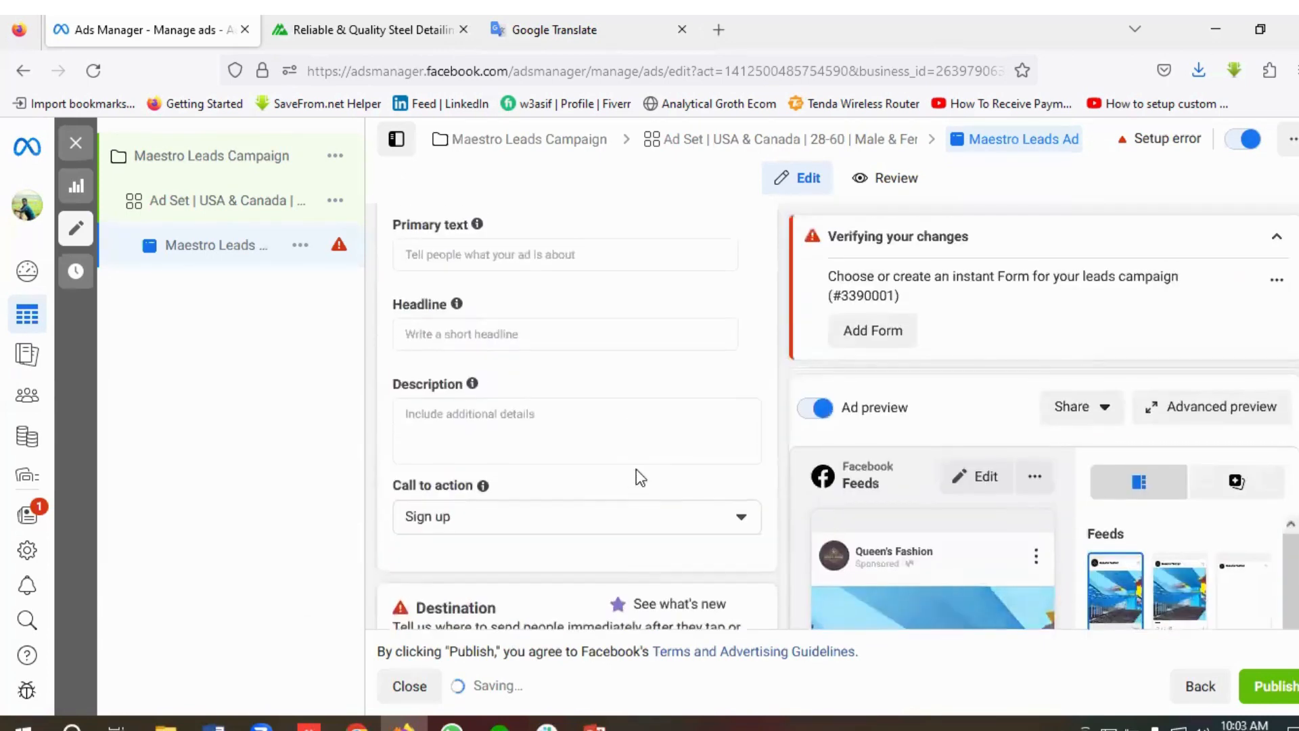
pyautogui.scroll(-1, 527, 478)
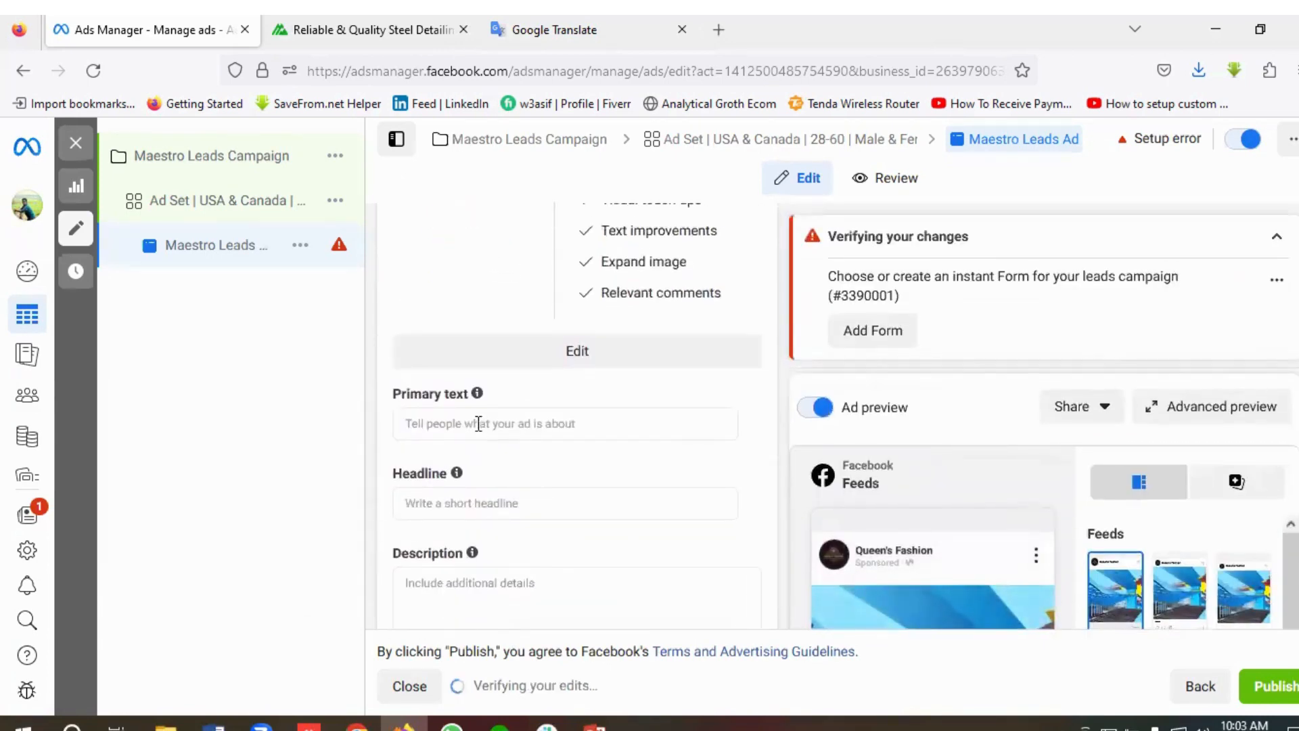
# Copy the full Primary Text from the brief in Google Translate, from "Get one-stop solution" through the website link, into the ad's primary text
pyautogui.click(479, 423)
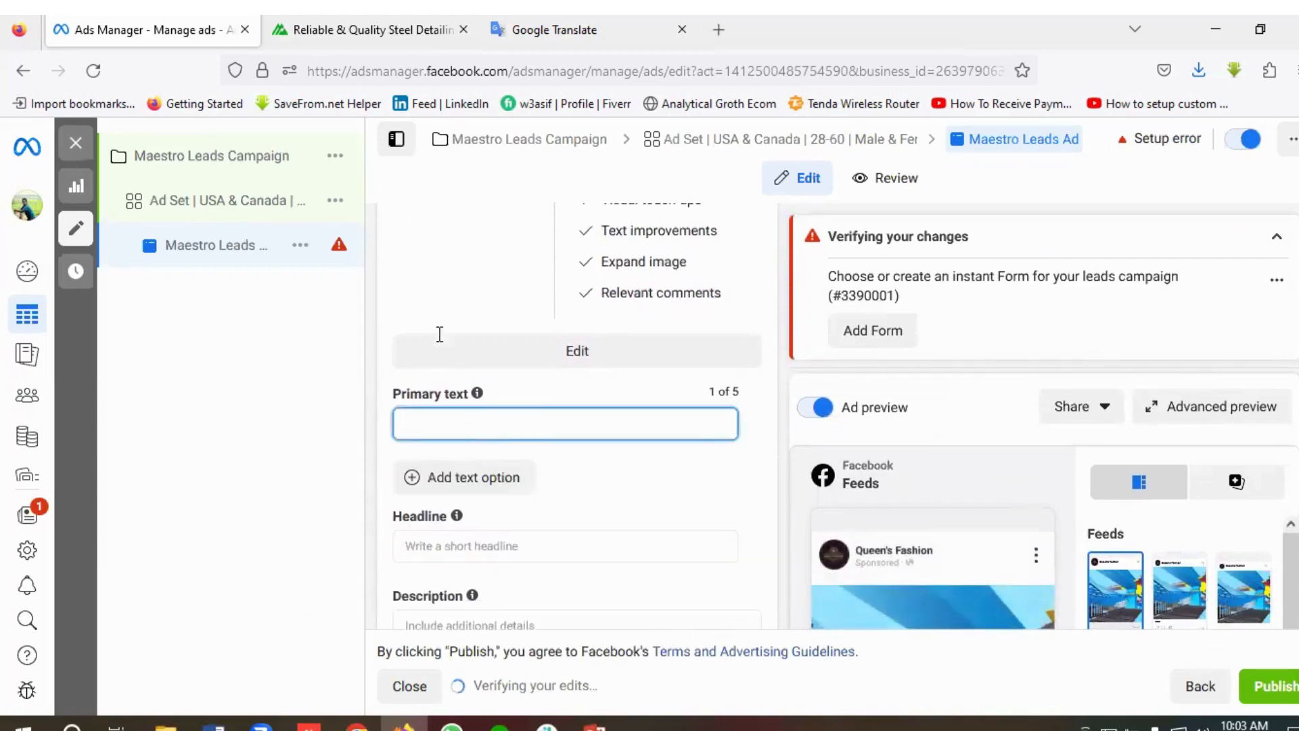
pyautogui.click(555, 30)
pyautogui.scroll(-3, 117, 436)
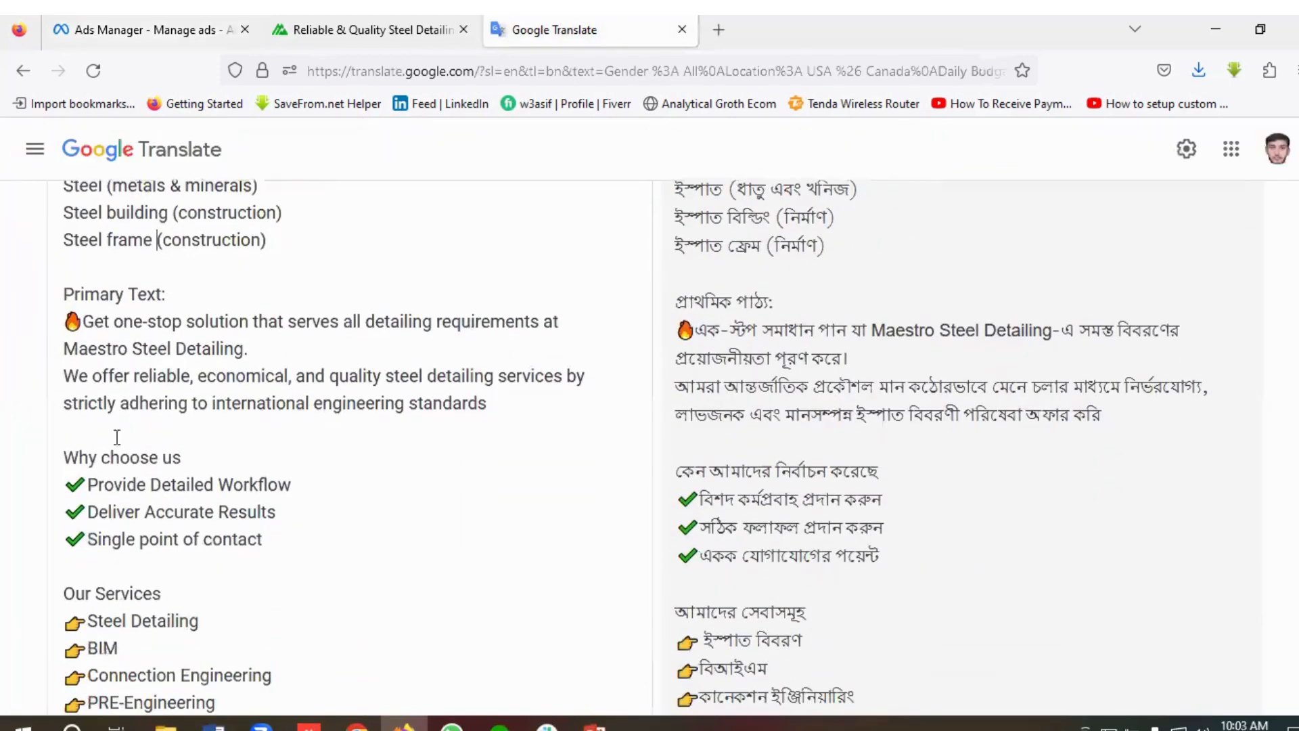
pyautogui.moveTo(66, 319); pyautogui.dragTo(278, 588)
pyautogui.scroll(-5, 241, 480)
pyautogui.scroll(-1, 296, 505)
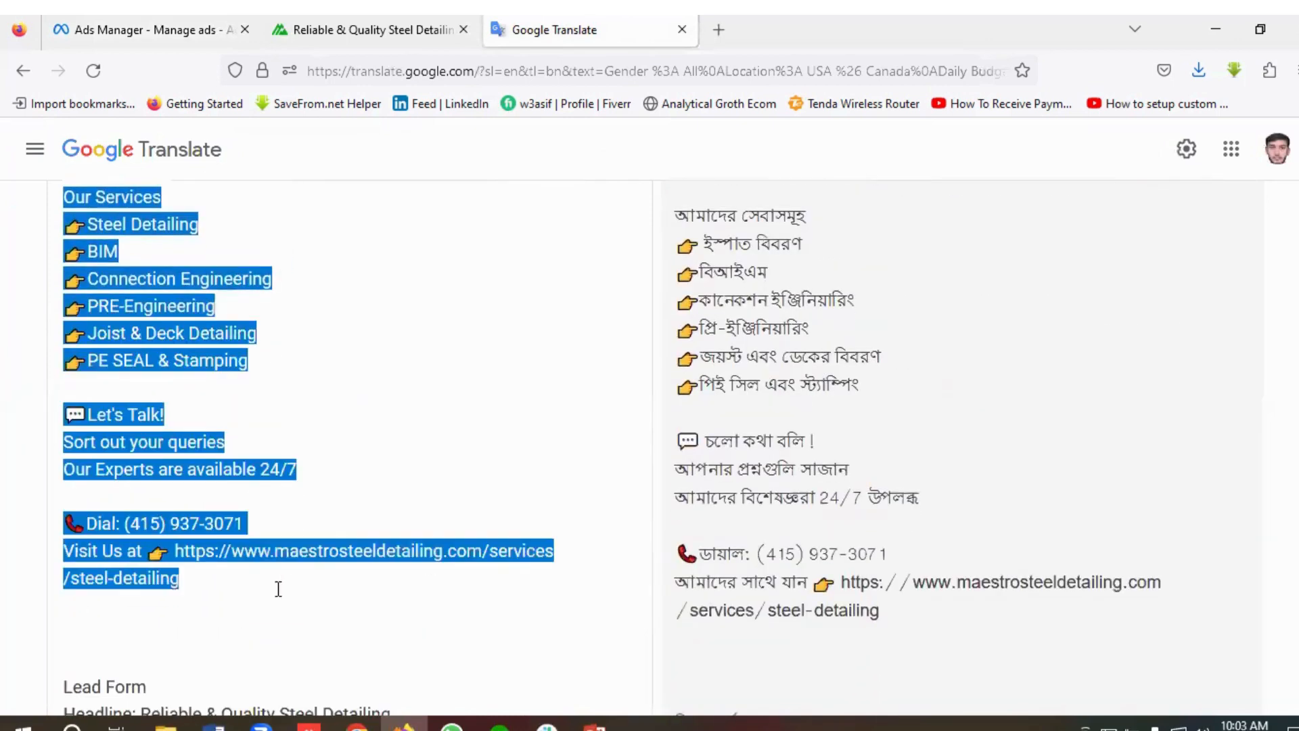
pyautogui.rightClick(166, 336)
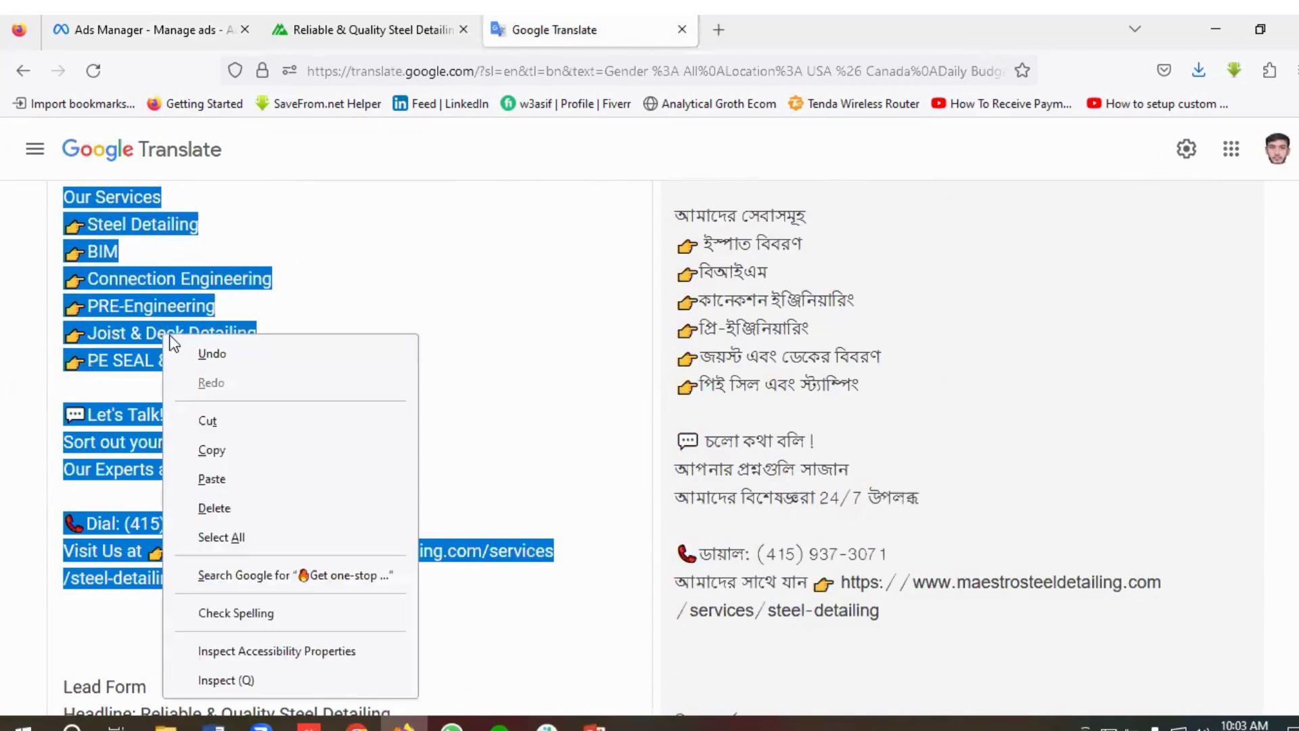
pyautogui.click(218, 451)
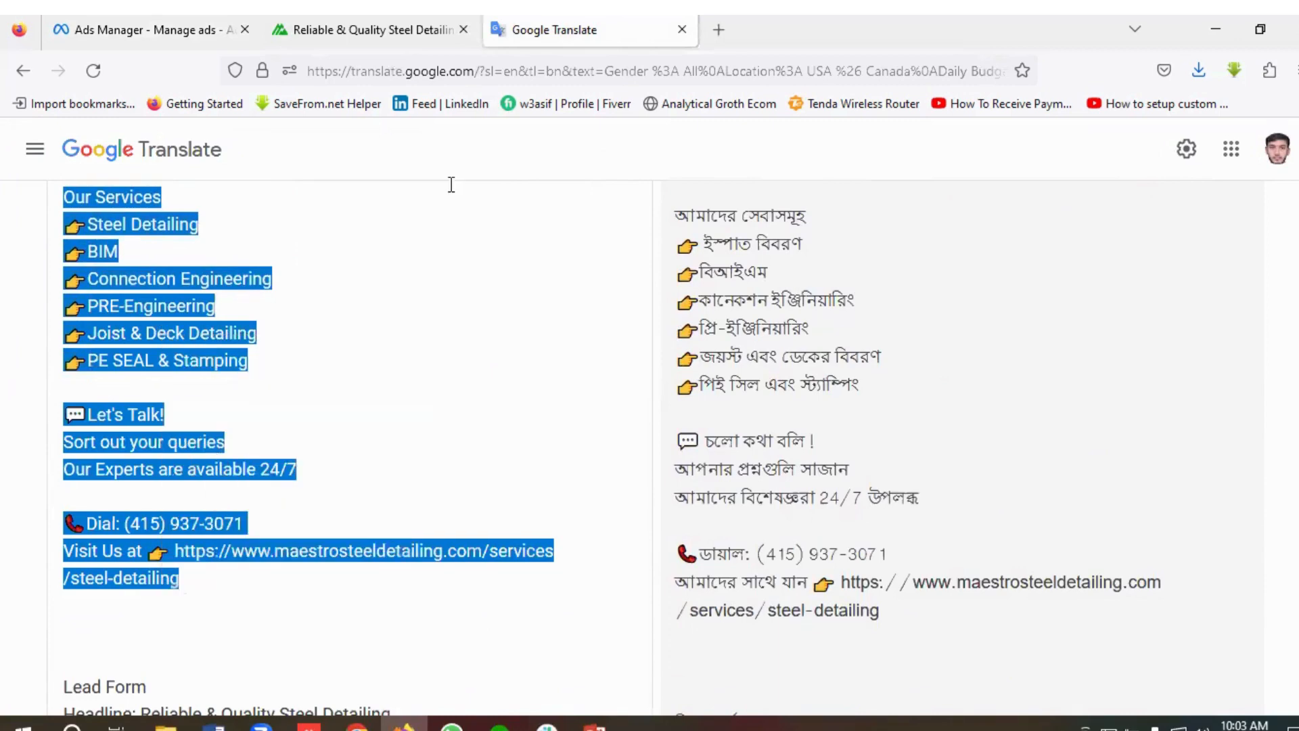
pyautogui.click(160, 31)
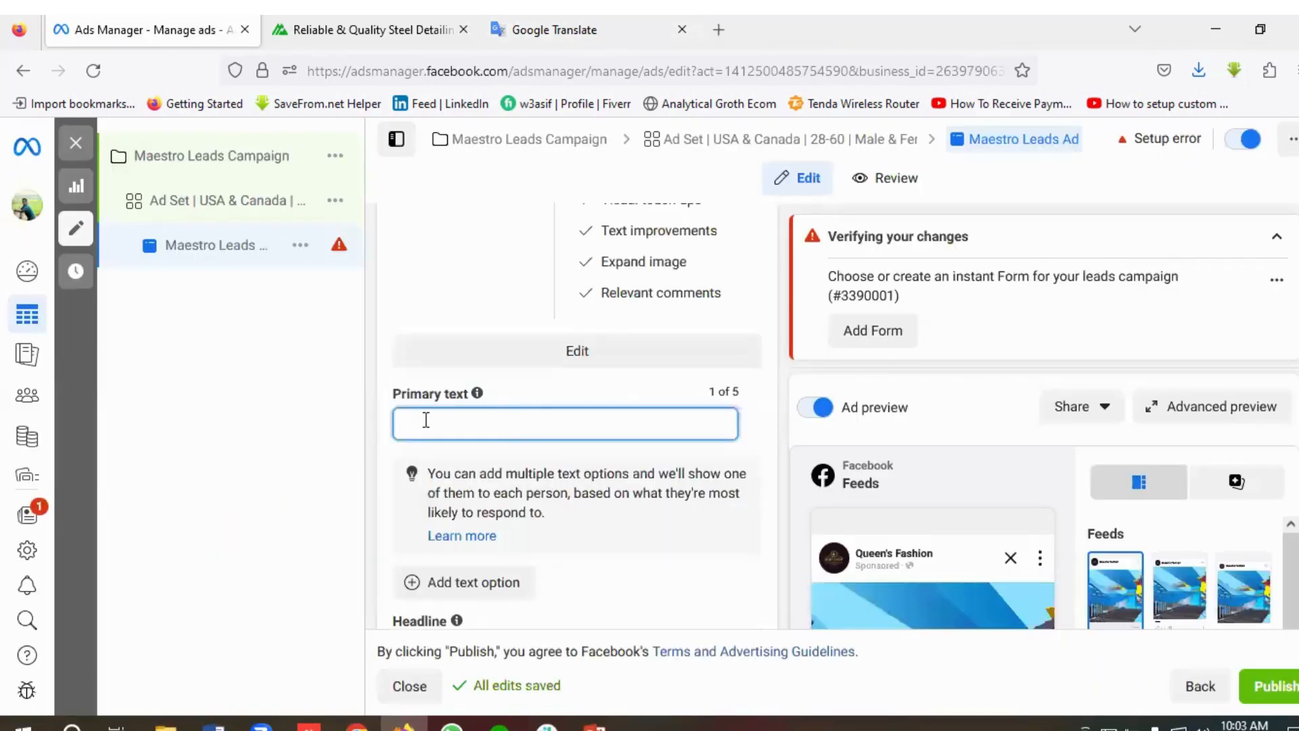
pyautogui.hotkey('ctrl', 'v')
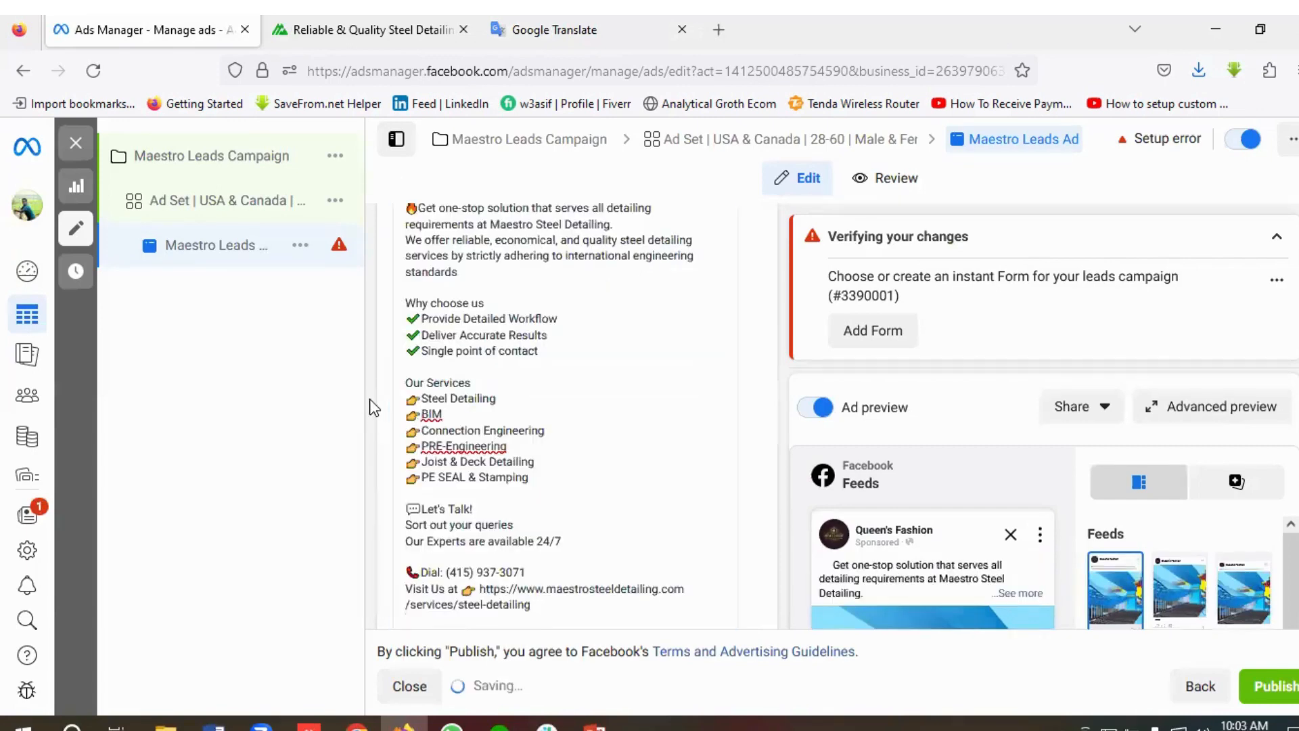
# Check the inserted primary text from its opening line to the website link, and the remaining text fields below it
pyautogui.scroll(4, 377, 406)
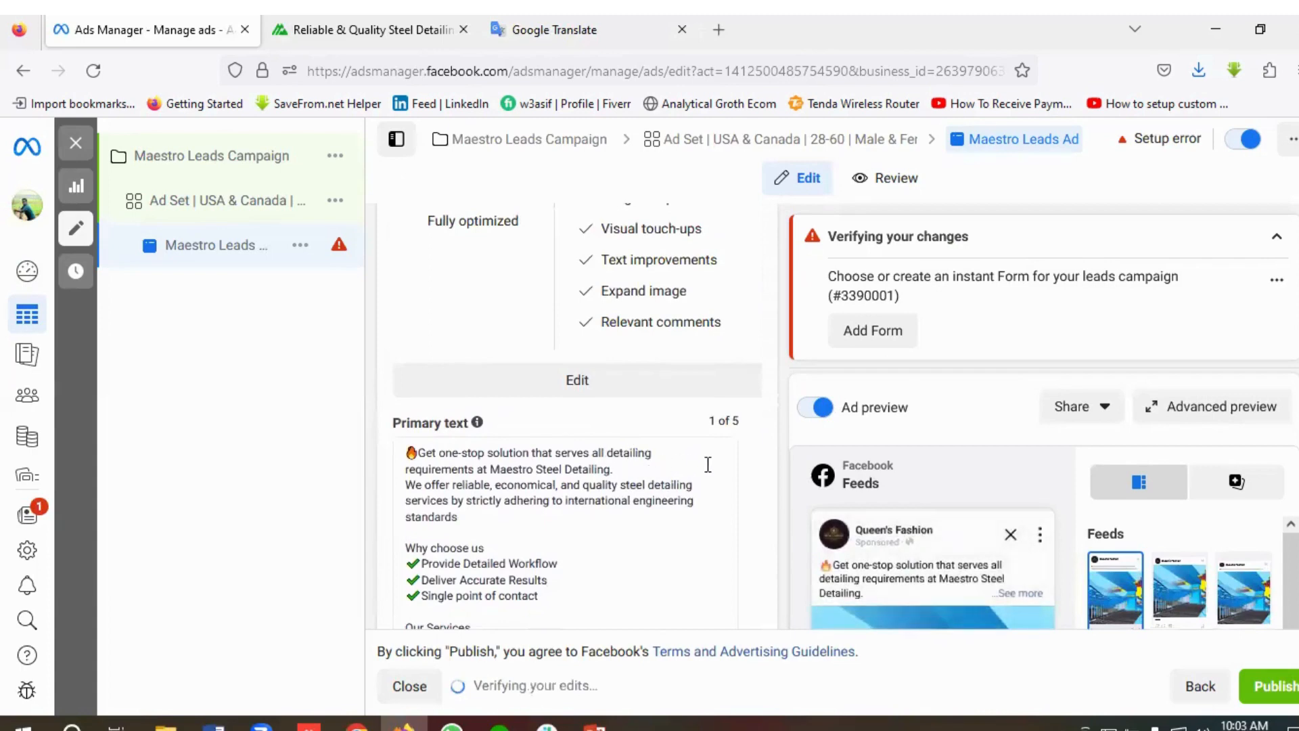
pyautogui.scroll(-2, 661, 464)
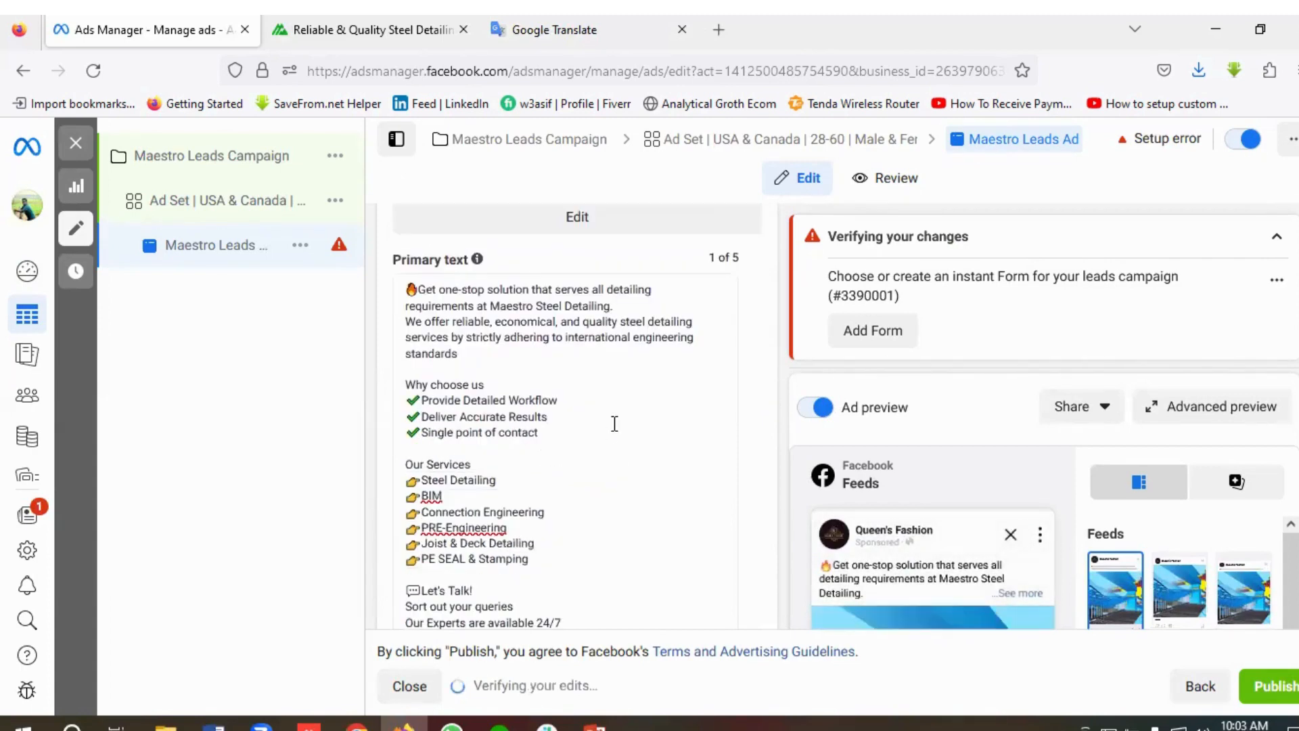
pyautogui.scroll(-5, 558, 441)
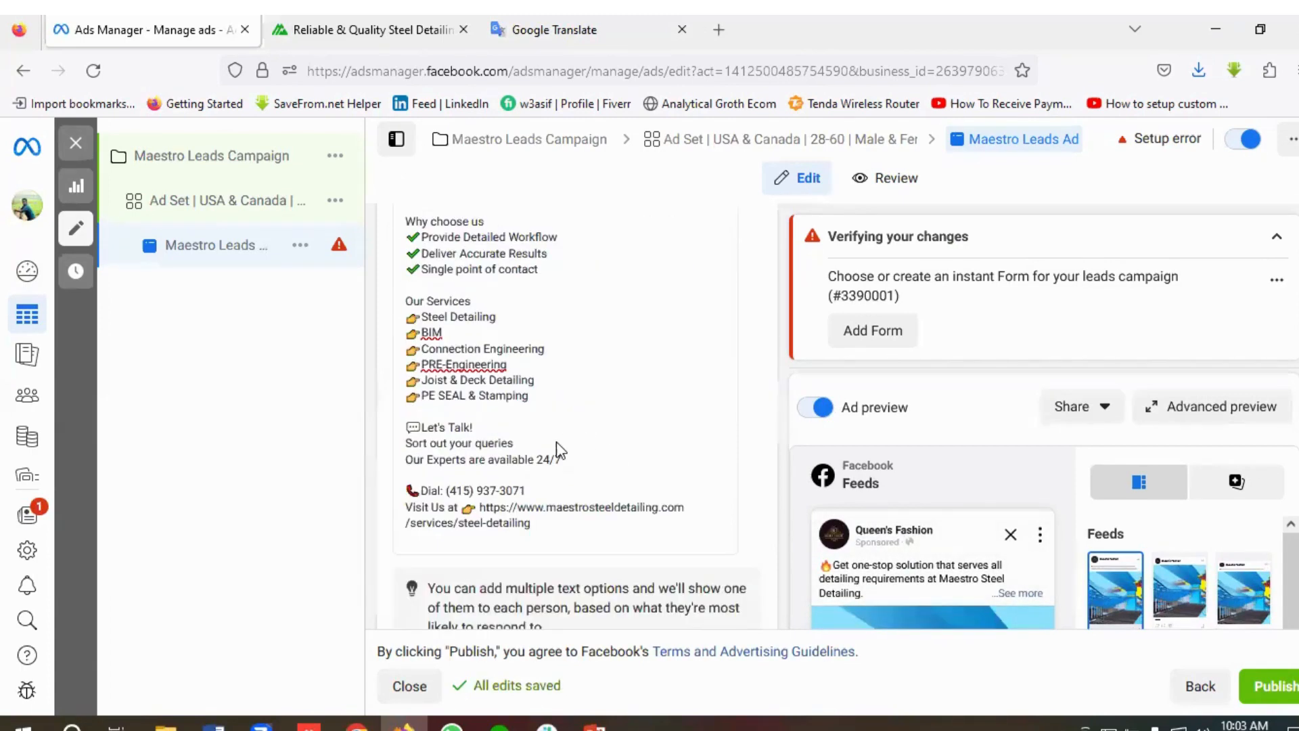
pyautogui.scroll(4, 556, 442)
pyautogui.scroll(-2, 558, 443)
pyautogui.scroll(-3, 558, 444)
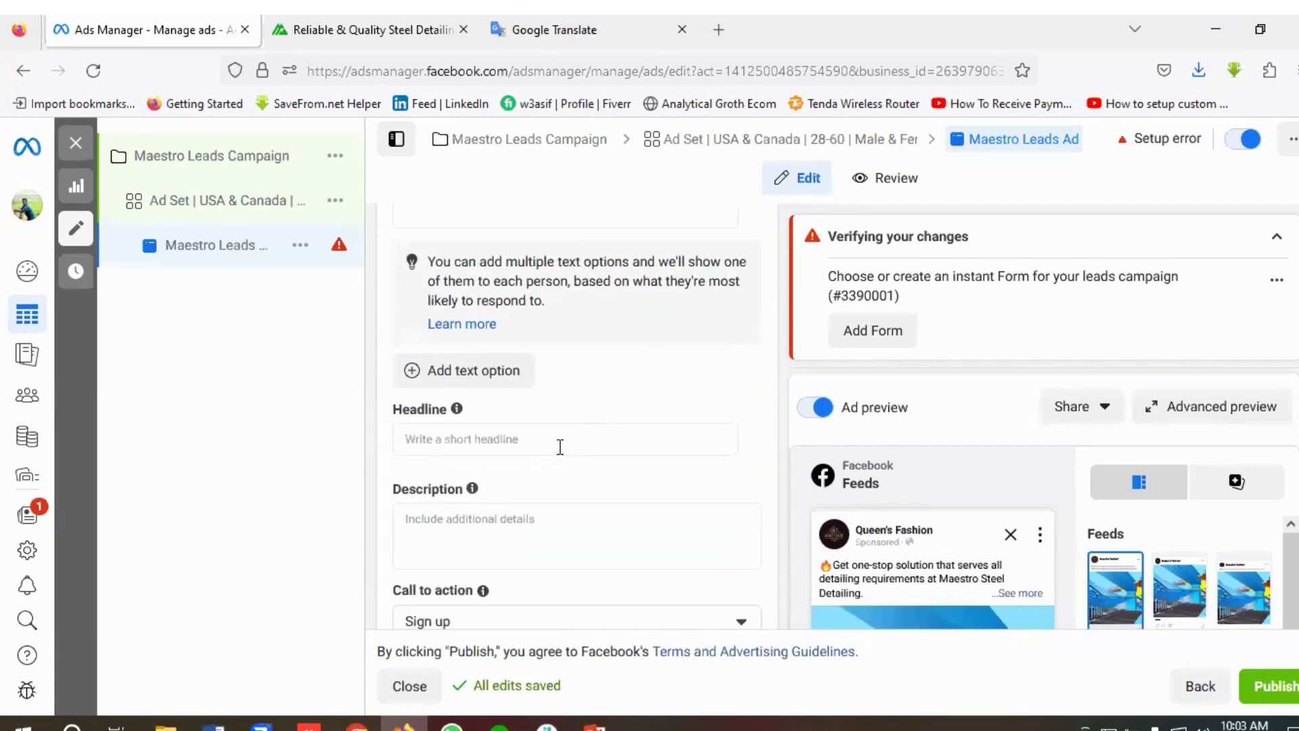
pyautogui.scroll(-1, 560, 446)
pyautogui.scroll(2, 560, 447)
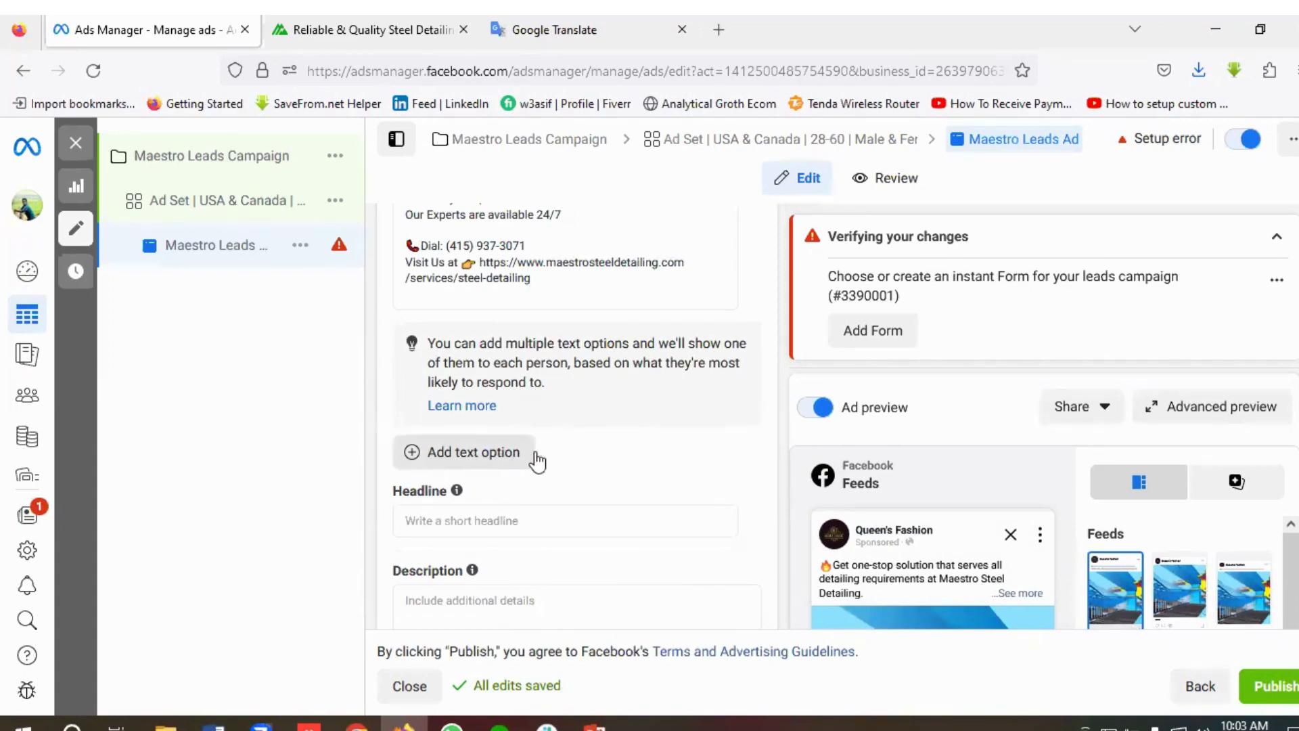
pyautogui.scroll(-2, 559, 447)
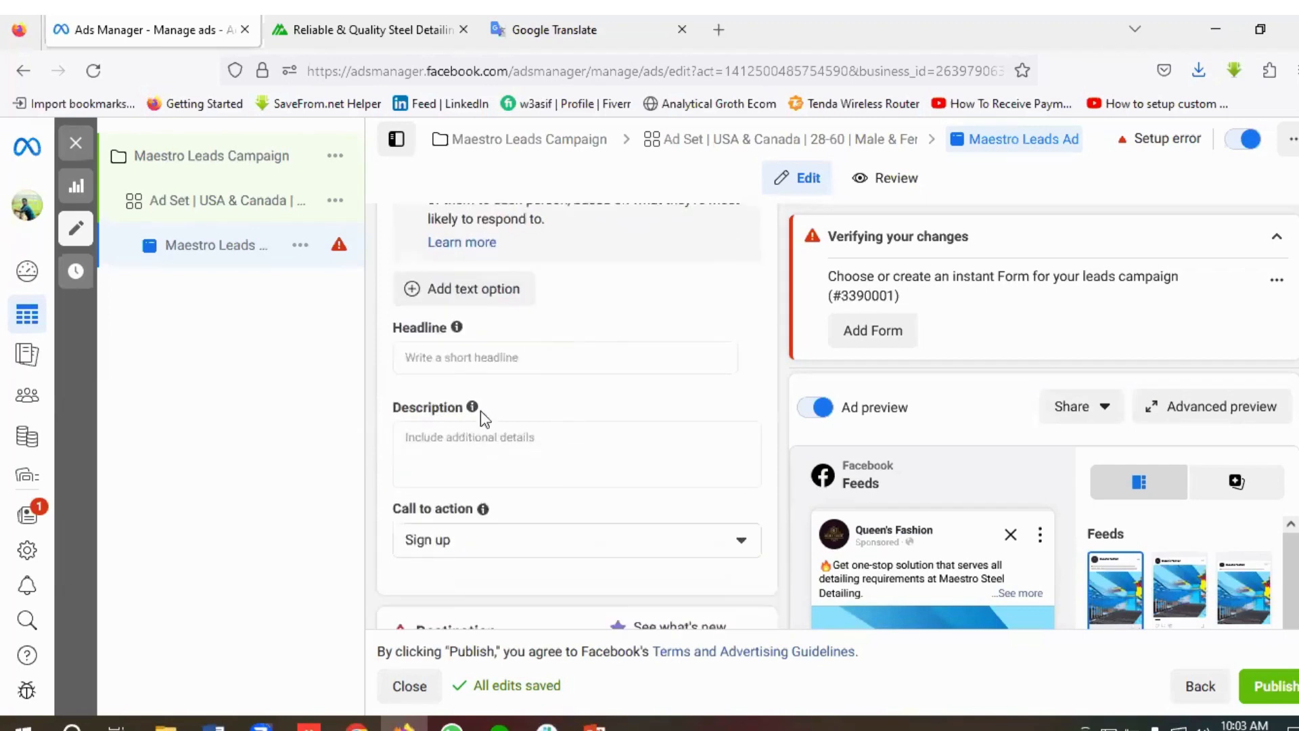
# Set the ad's headline to "Maestro Steel Detailing"
pyautogui.click(428, 363)
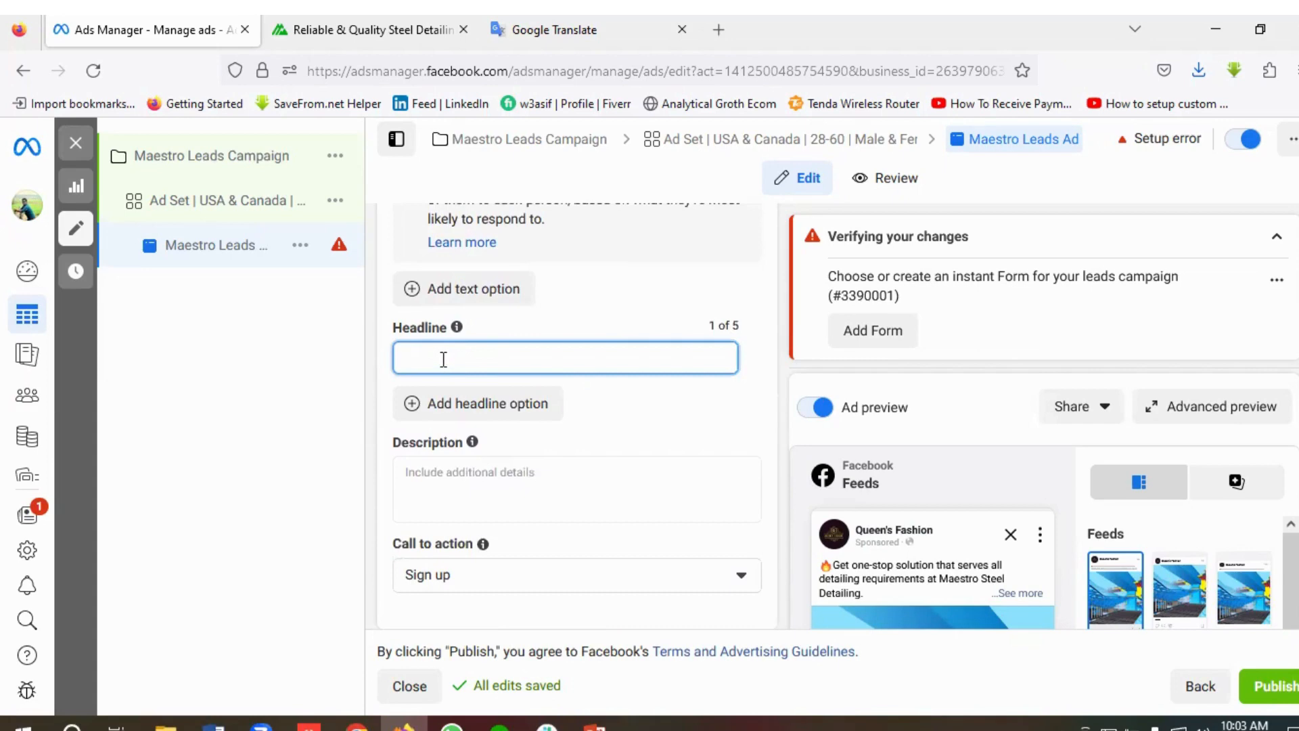
pyautogui.write('Maestro Steel Detailing')
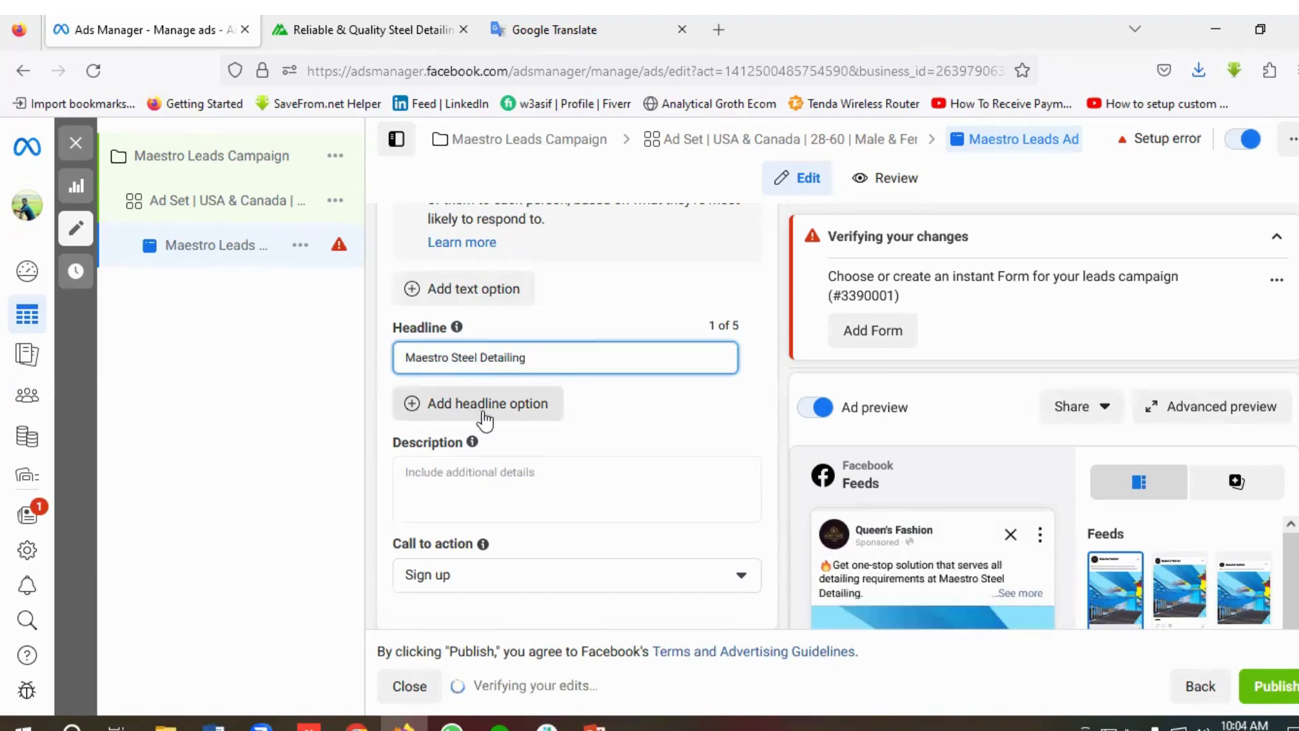
pyautogui.scroll(-2, 602, 433)
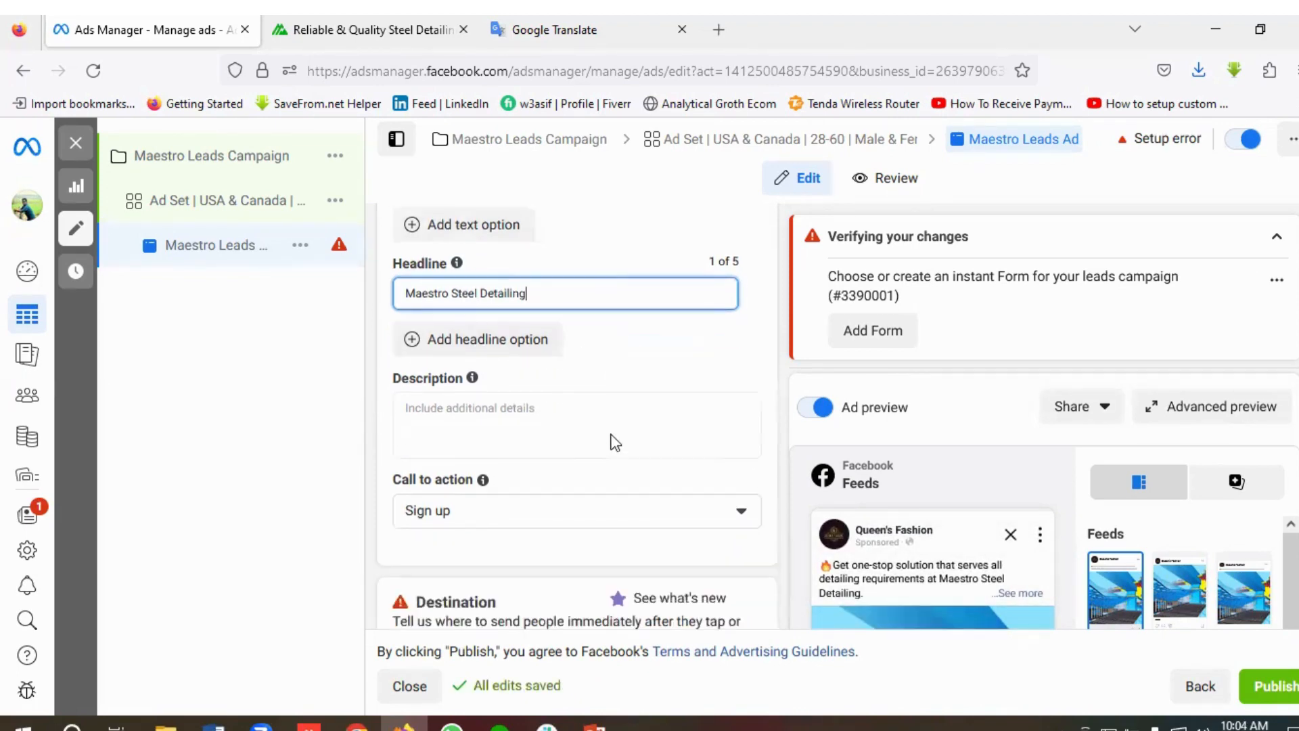
# Start building a new, unique instant form for the ad's destination
pyautogui.click(474, 398)
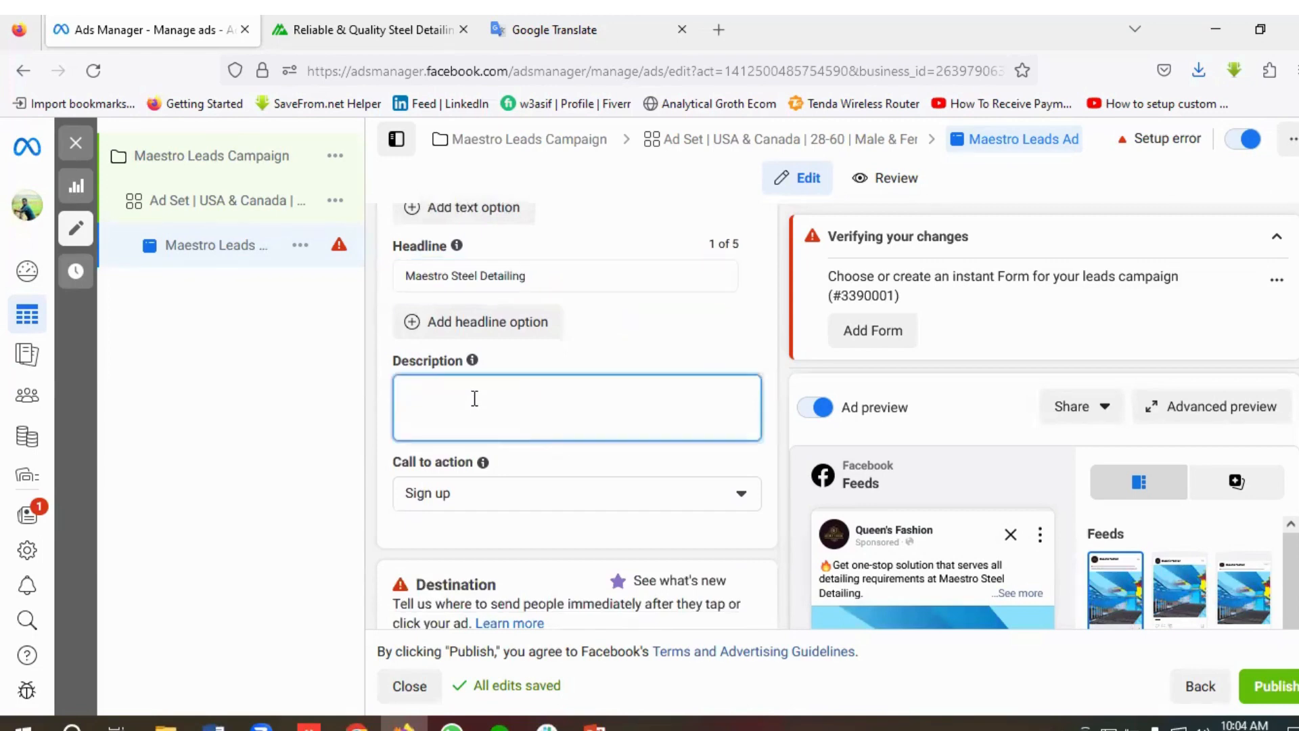
pyautogui.scroll(-2, 472, 405)
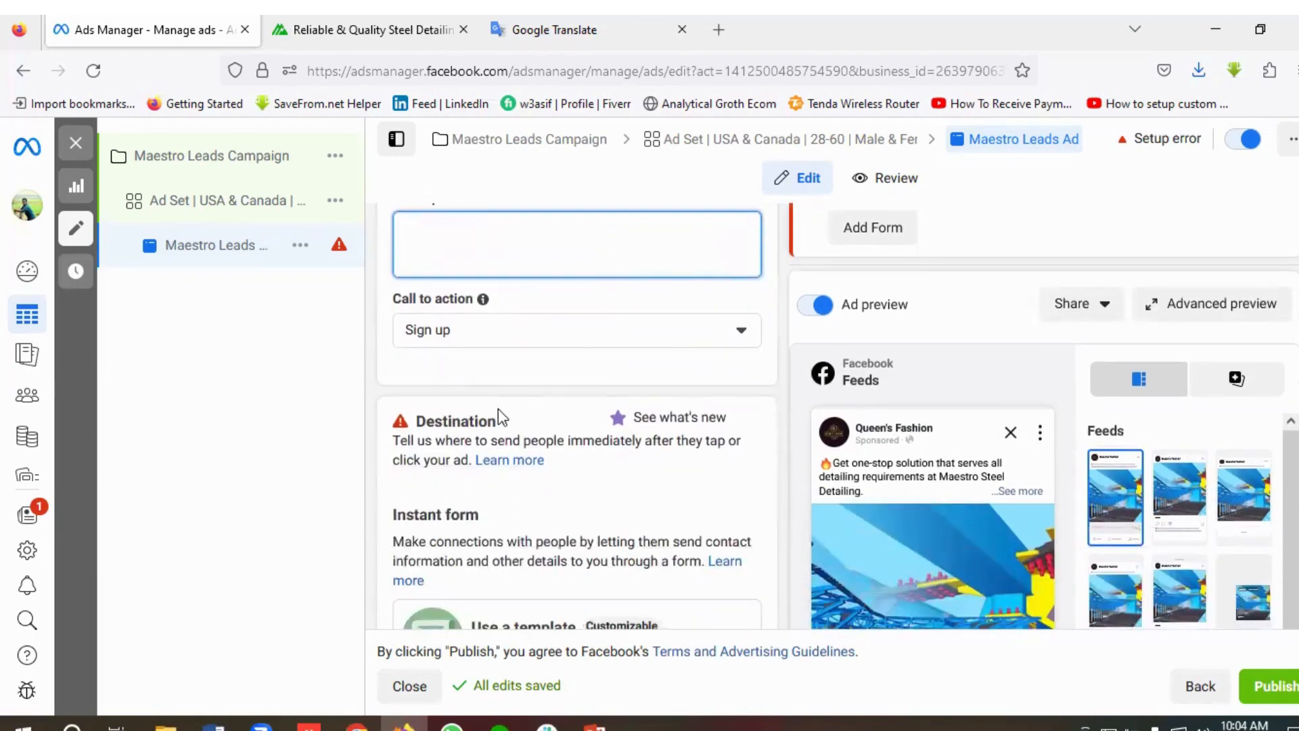
pyautogui.scroll(2, 498, 409)
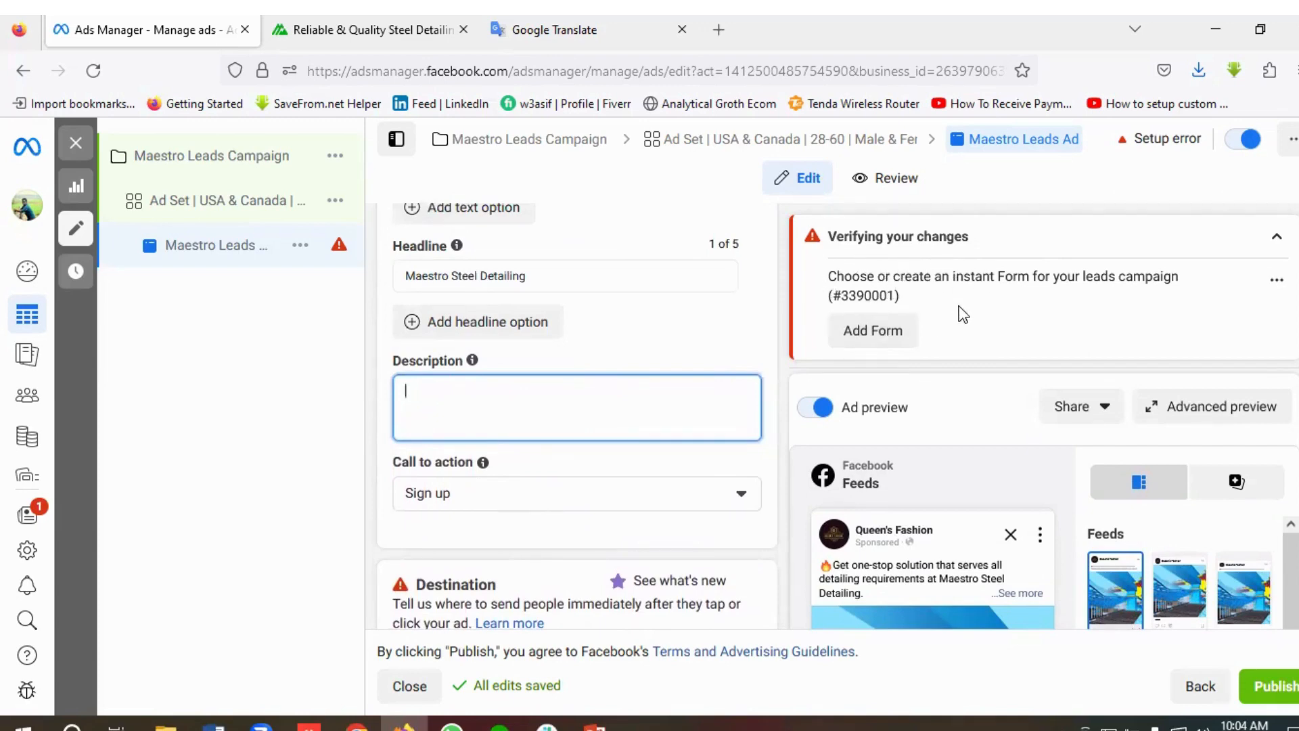
pyautogui.scroll(-3, 603, 496)
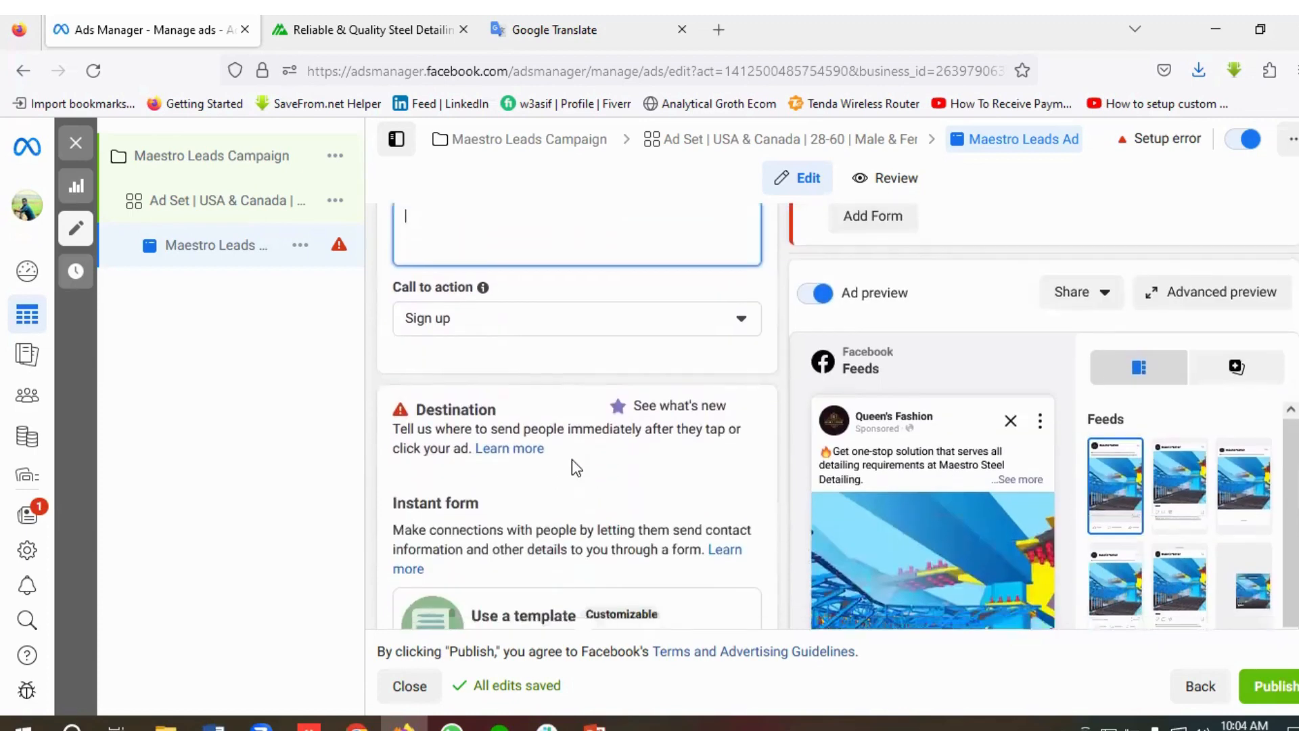
pyautogui.scroll(-2, 575, 467)
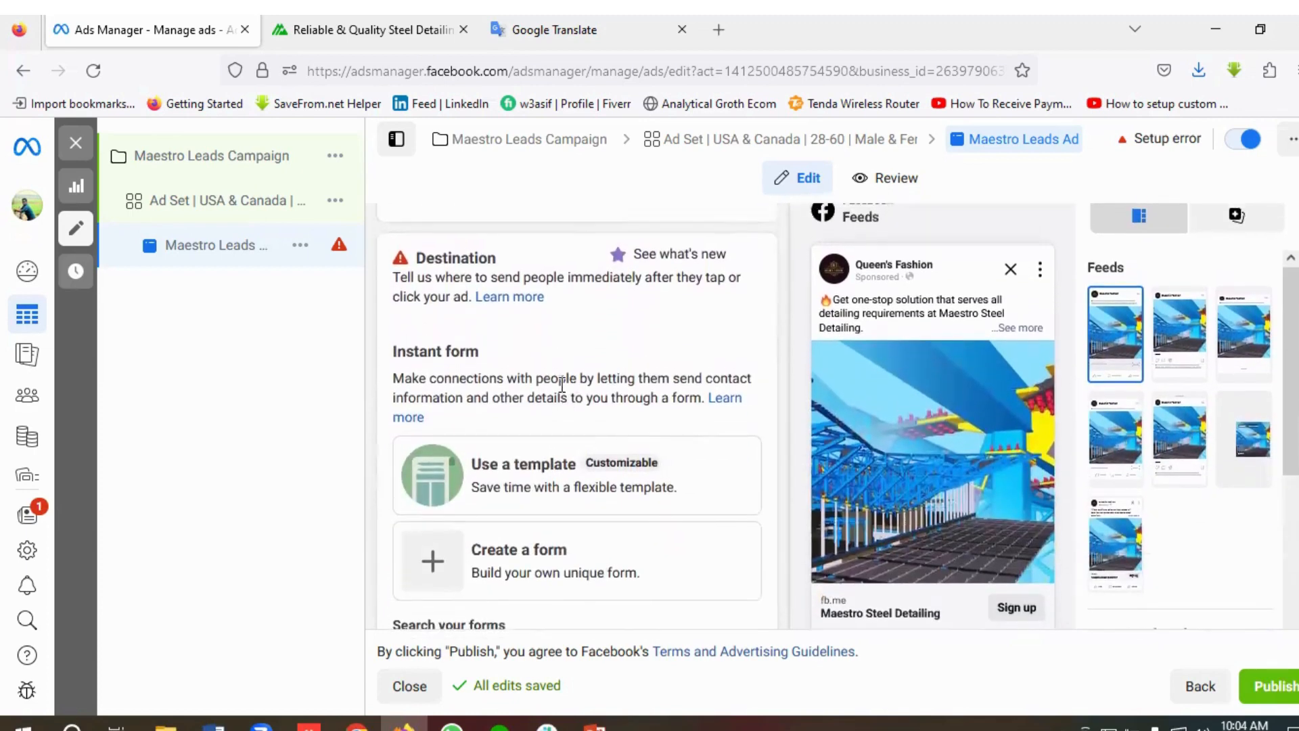
pyautogui.scroll(-1, 542, 412)
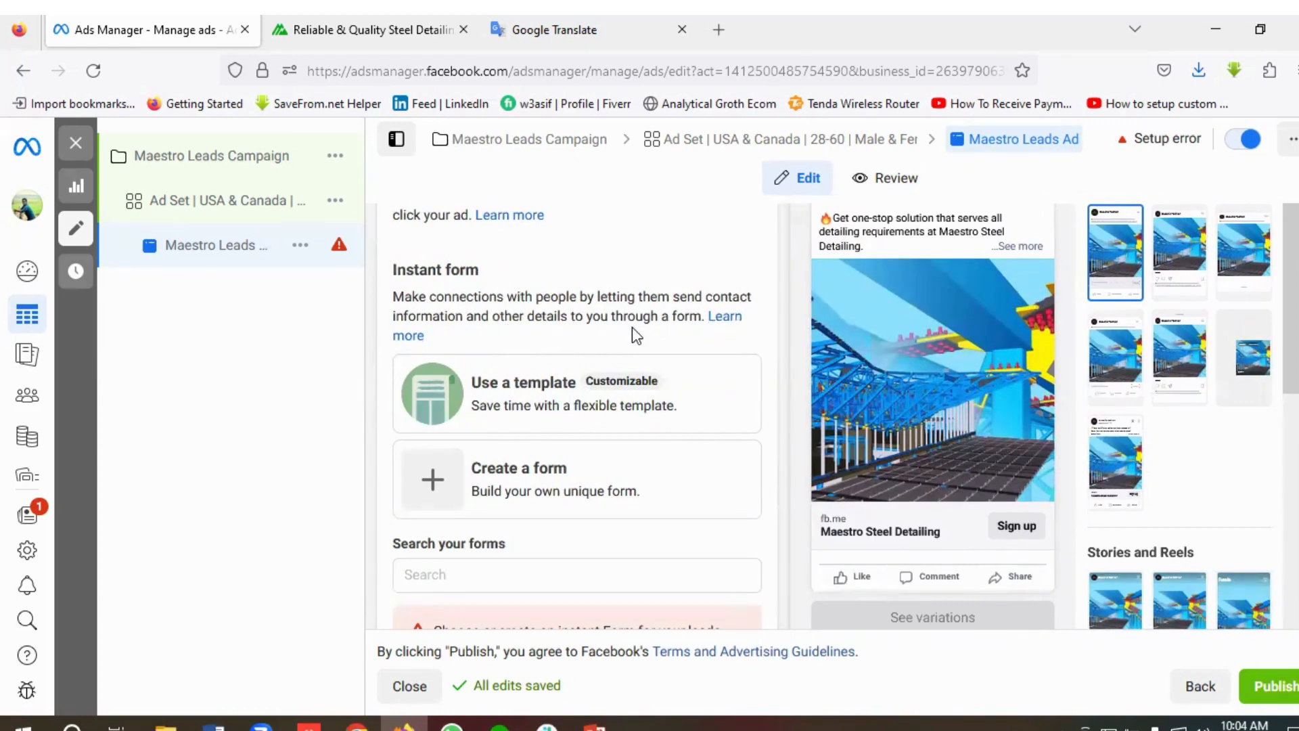
pyautogui.scroll(-1, 687, 355)
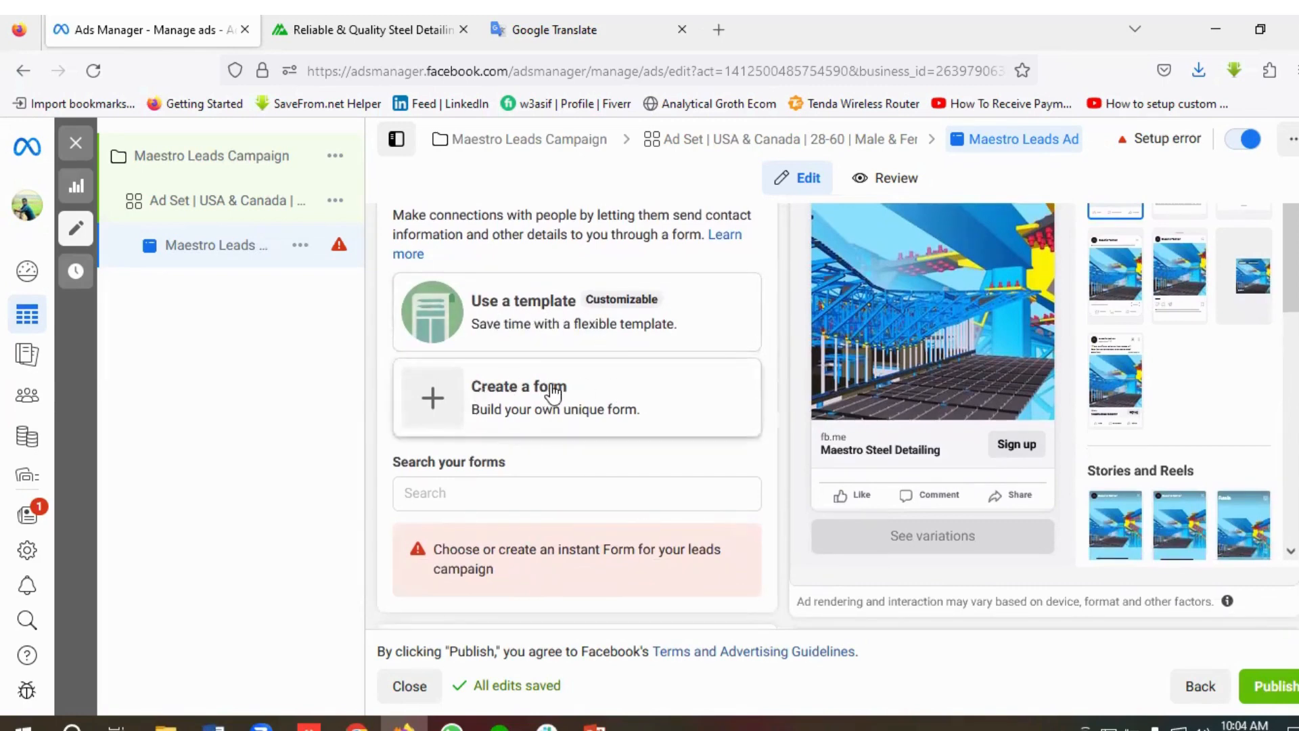
pyautogui.click(511, 399)
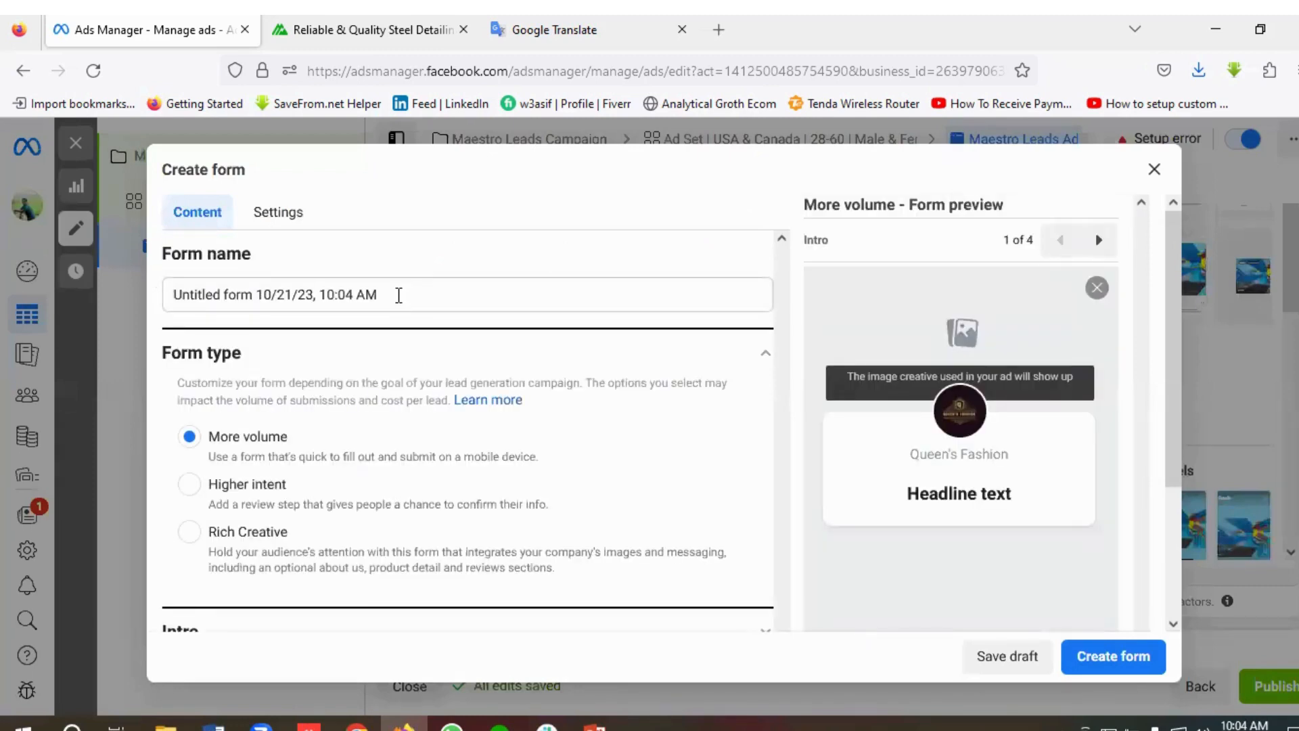
# Name the instant form "Maestro Lead Form"
pyautogui.click(399, 295)
pyautogui.hotkey('ctrl', 'a')
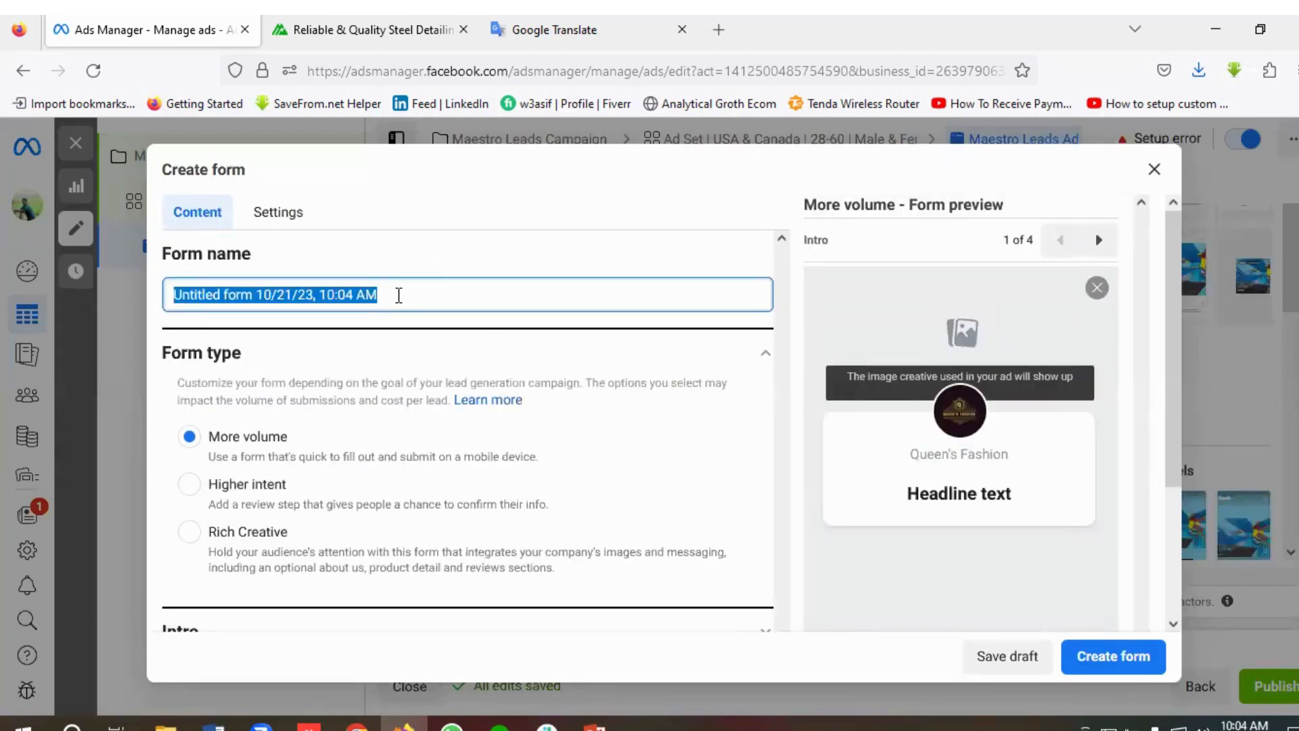
pyautogui.press('BackSpace')
pyautogui.write('Maestro Lead F')
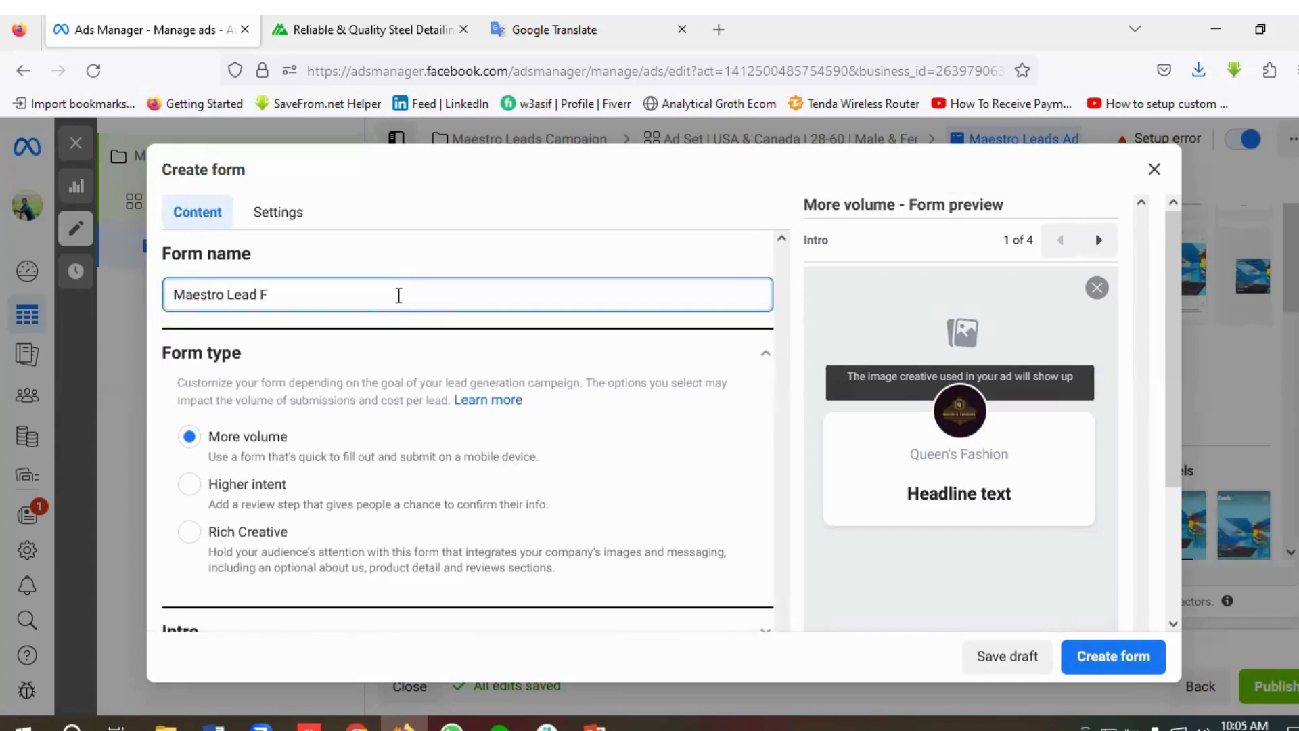
pyautogui.write('orm')
# Set the form type to Higher intent so that people confirm their info in a review step
pyautogui.scroll(-2, 399, 295)
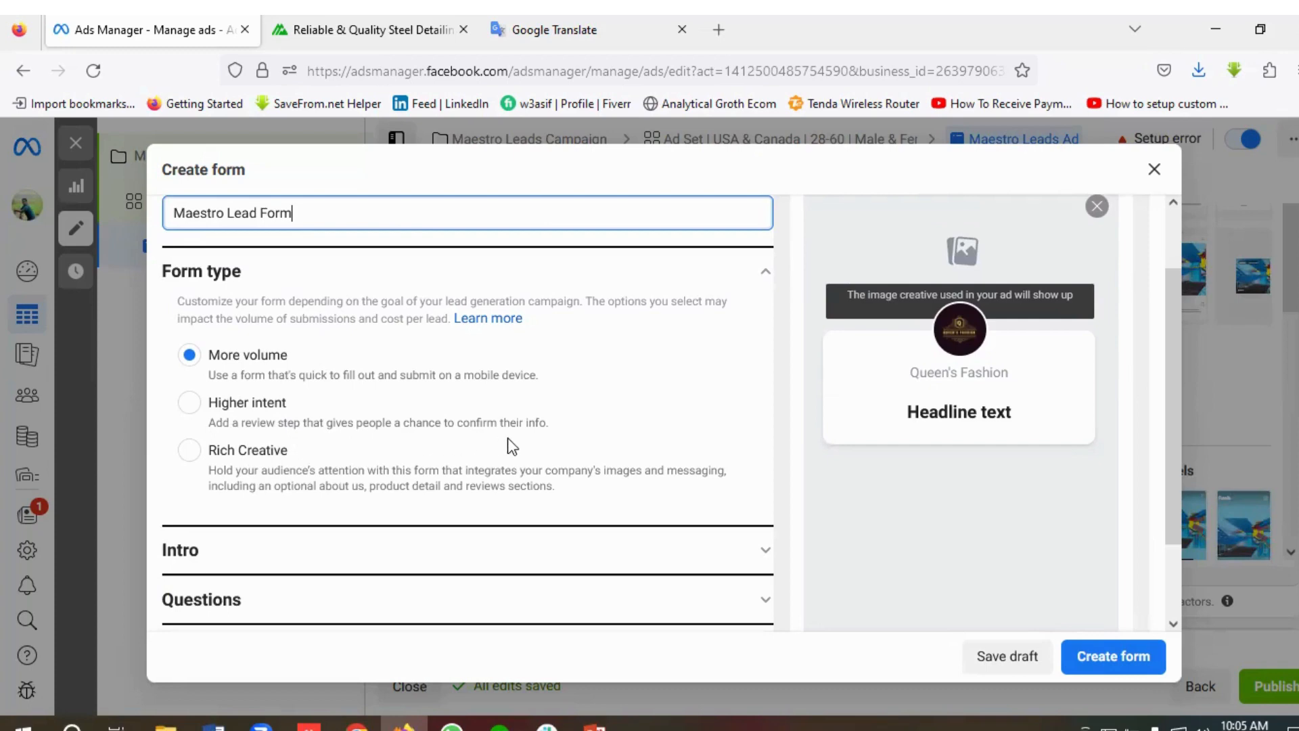
pyautogui.scroll(-1, 304, 419)
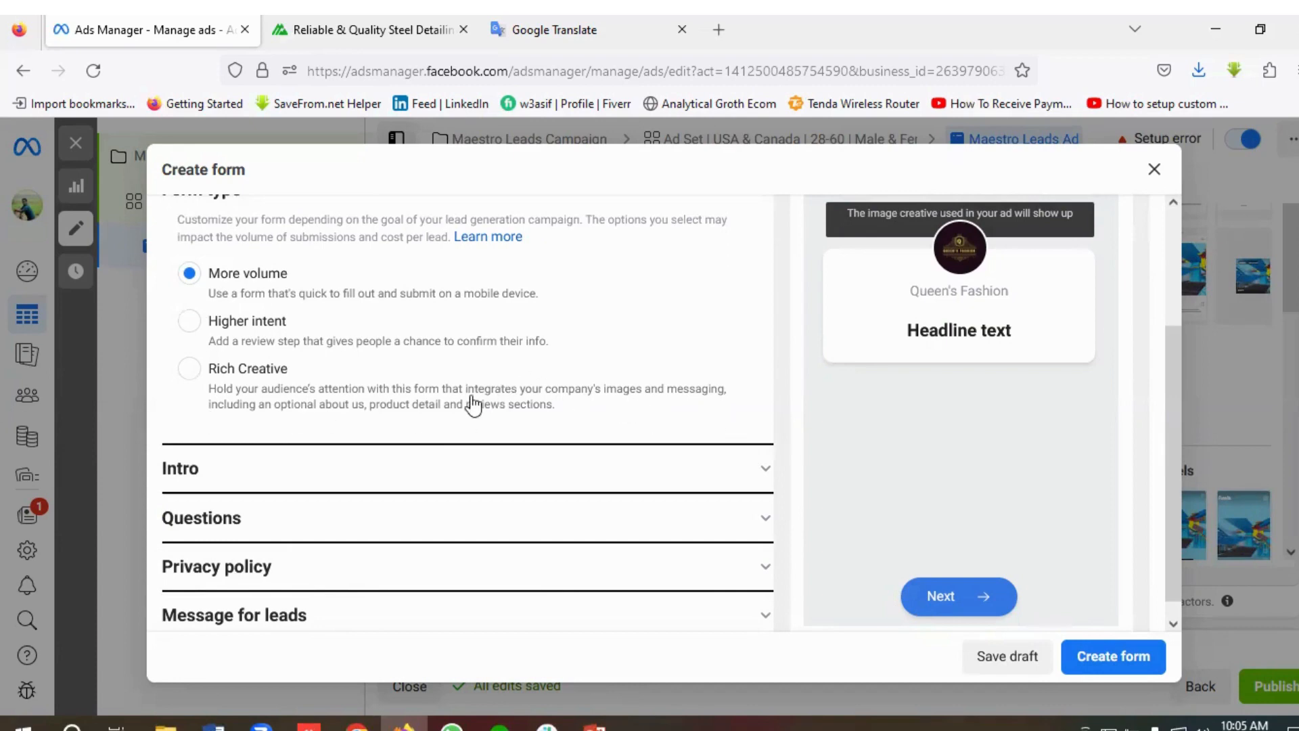
pyautogui.scroll(2, 217, 371)
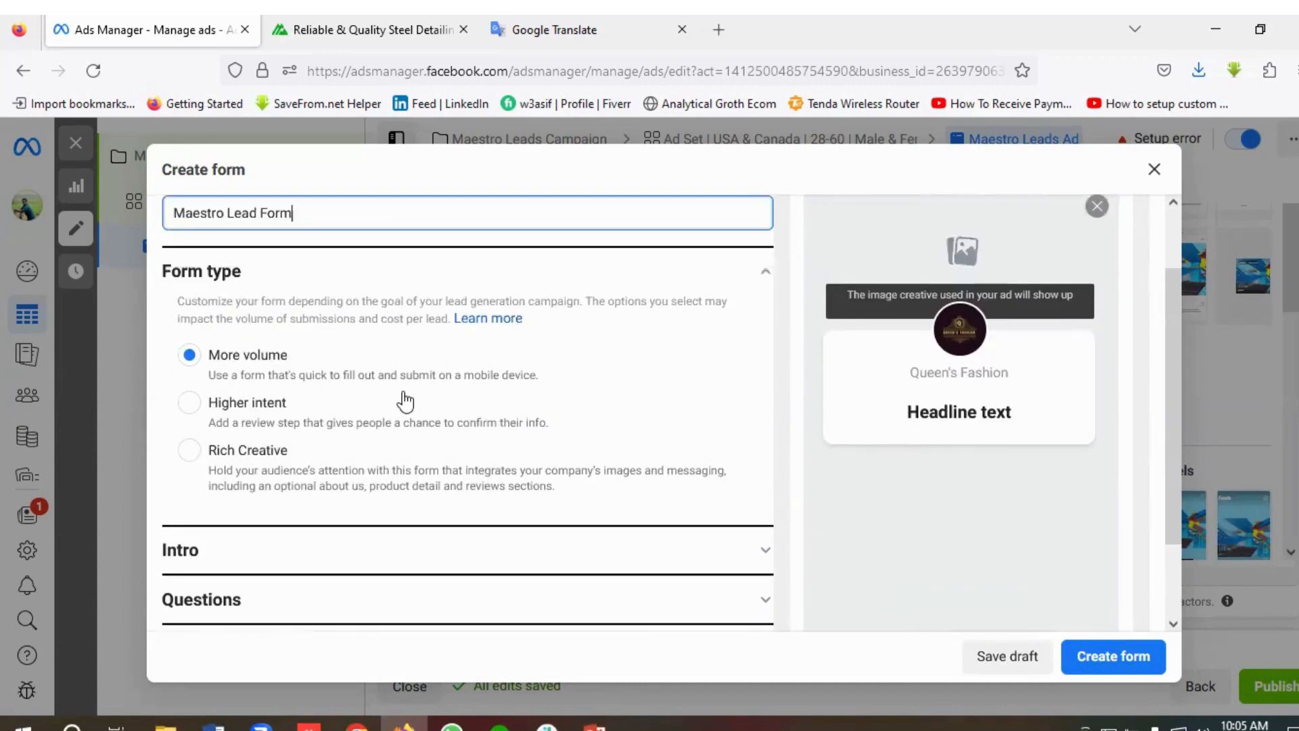
pyautogui.click(242, 411)
# Upload the "images" JPEG from the Downloads folder as the background image of the form's intro
pyautogui.scroll(-1, 352, 419)
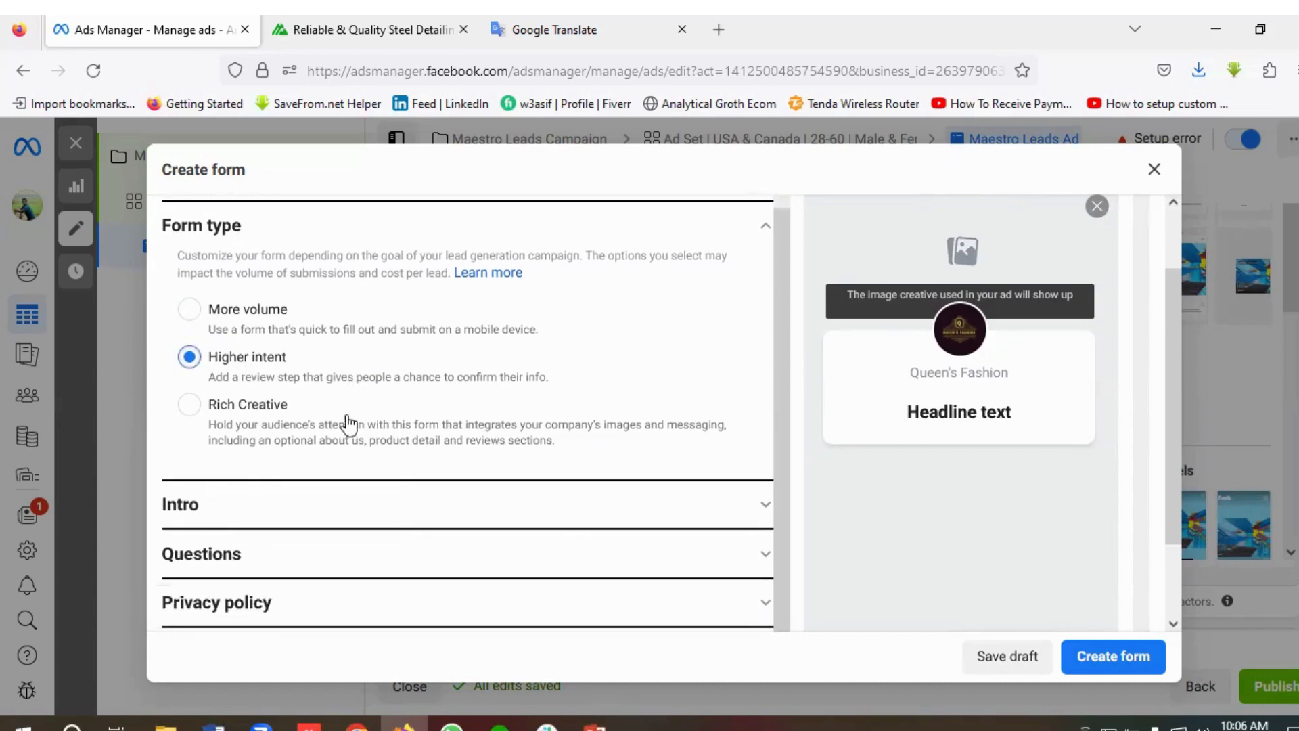
pyautogui.click(223, 504)
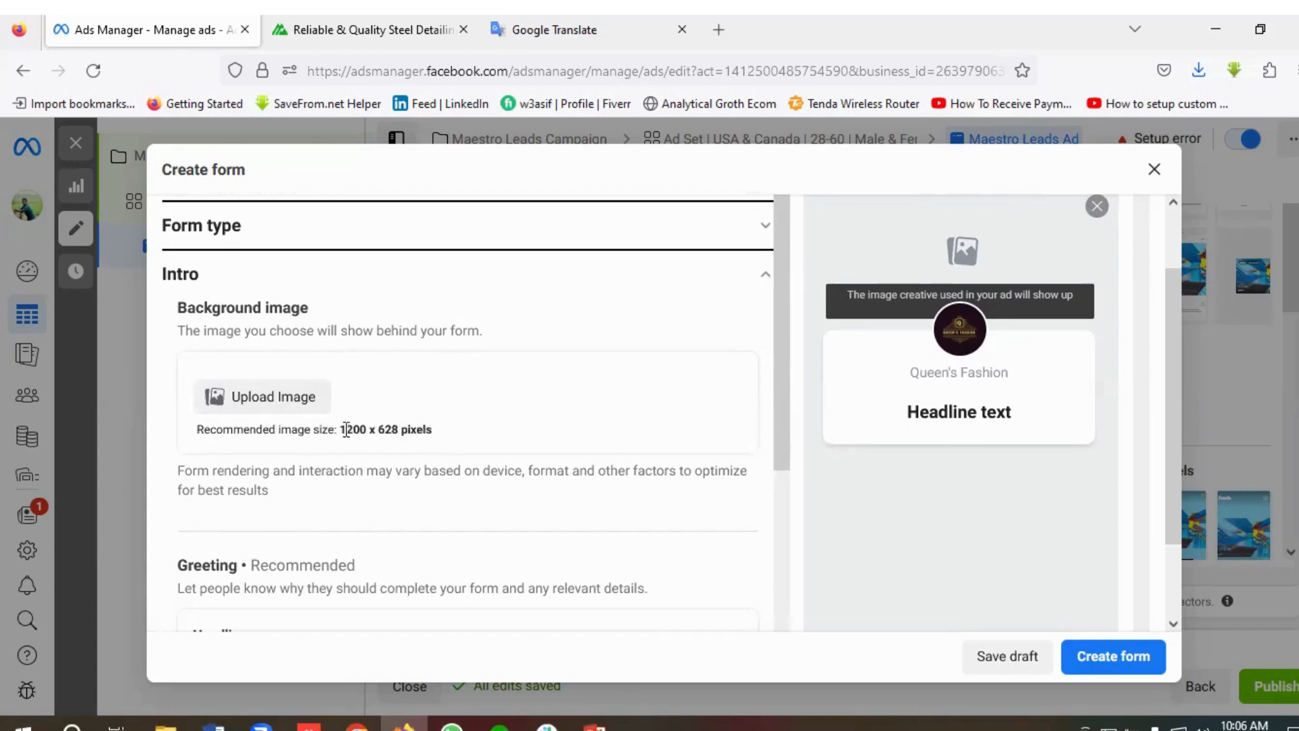
pyautogui.moveTo(336, 429); pyautogui.dragTo(424, 426)
pyautogui.click(452, 431)
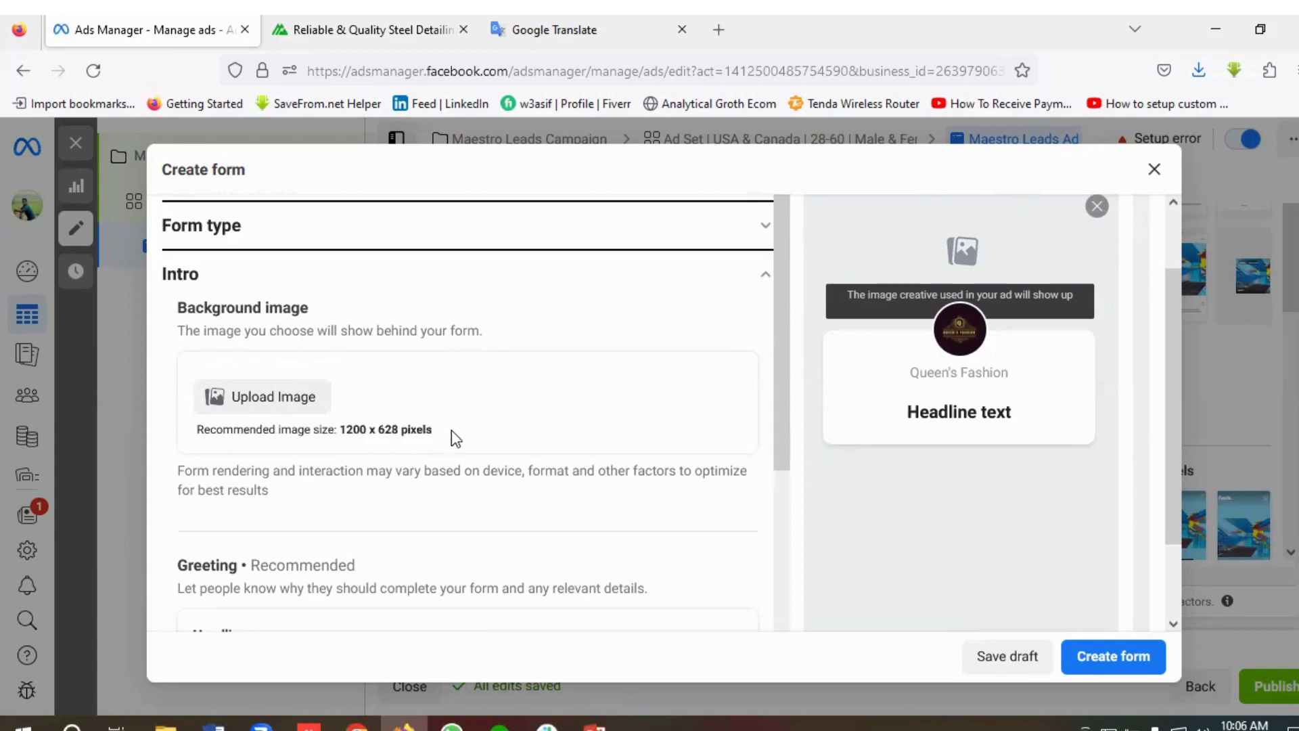
pyautogui.click(280, 403)
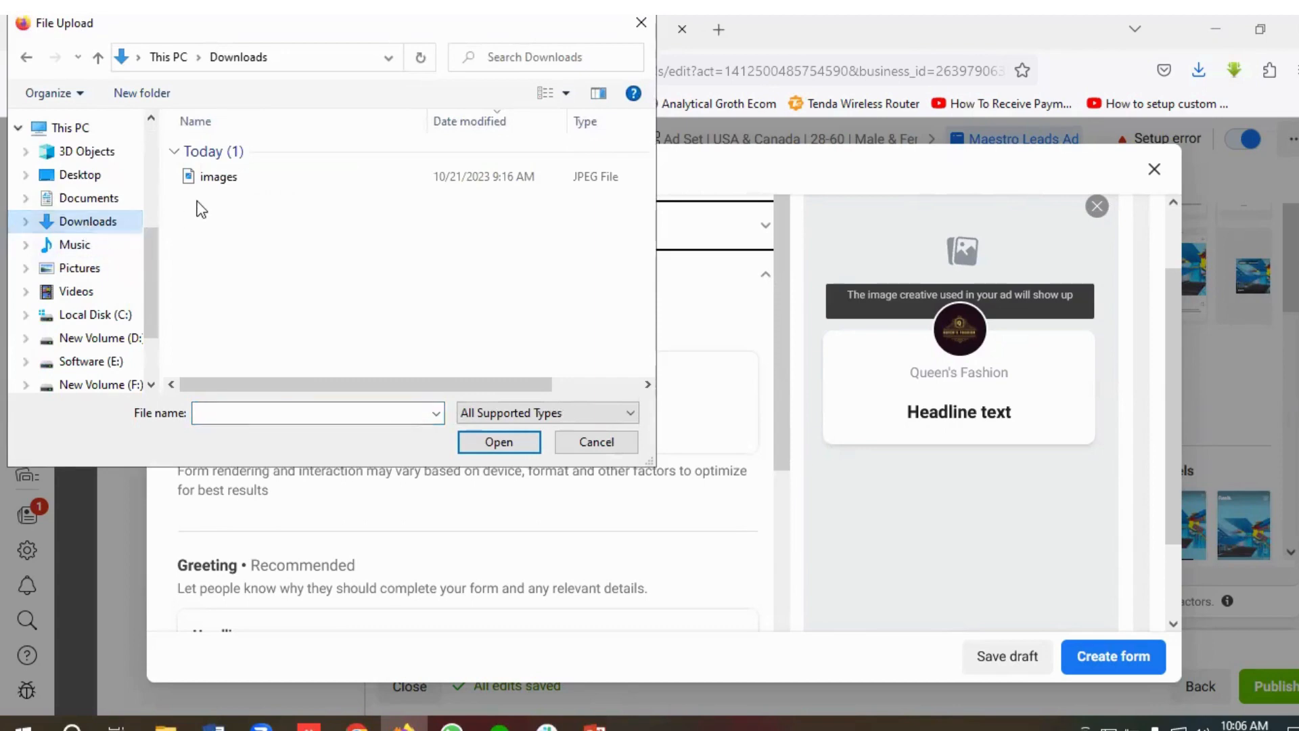
pyautogui.click(215, 179)
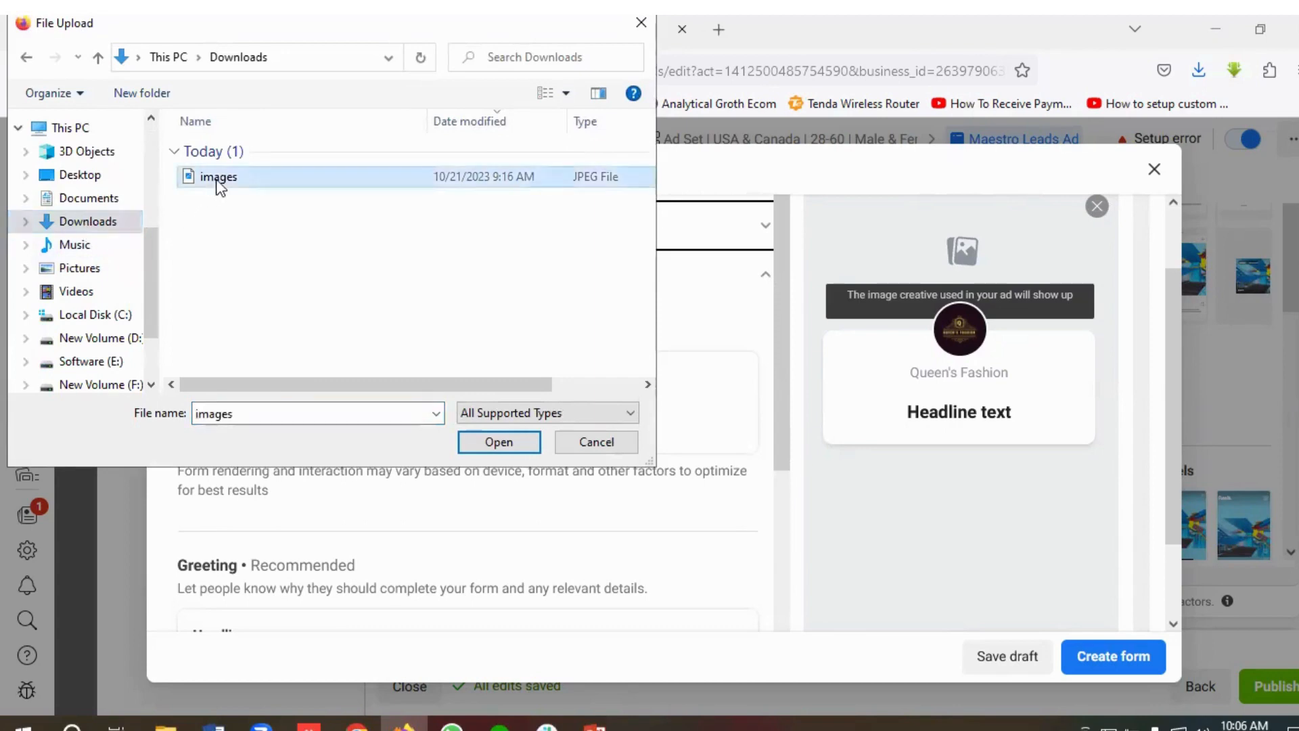
pyautogui.click(493, 442)
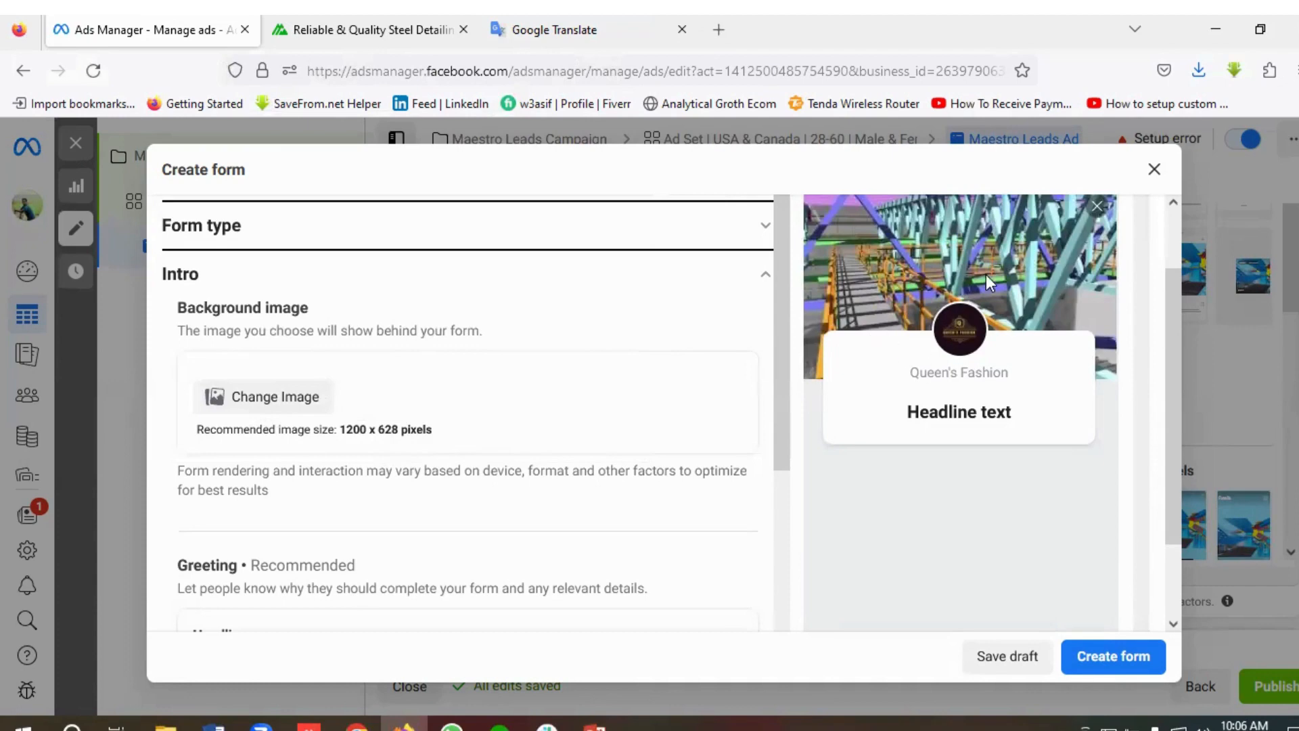
# Copy the lead form headline "Reliable & Quality Steel Detailing" from the brief in Google Translate into the form's greeting headline
pyautogui.scroll(-4, 432, 457)
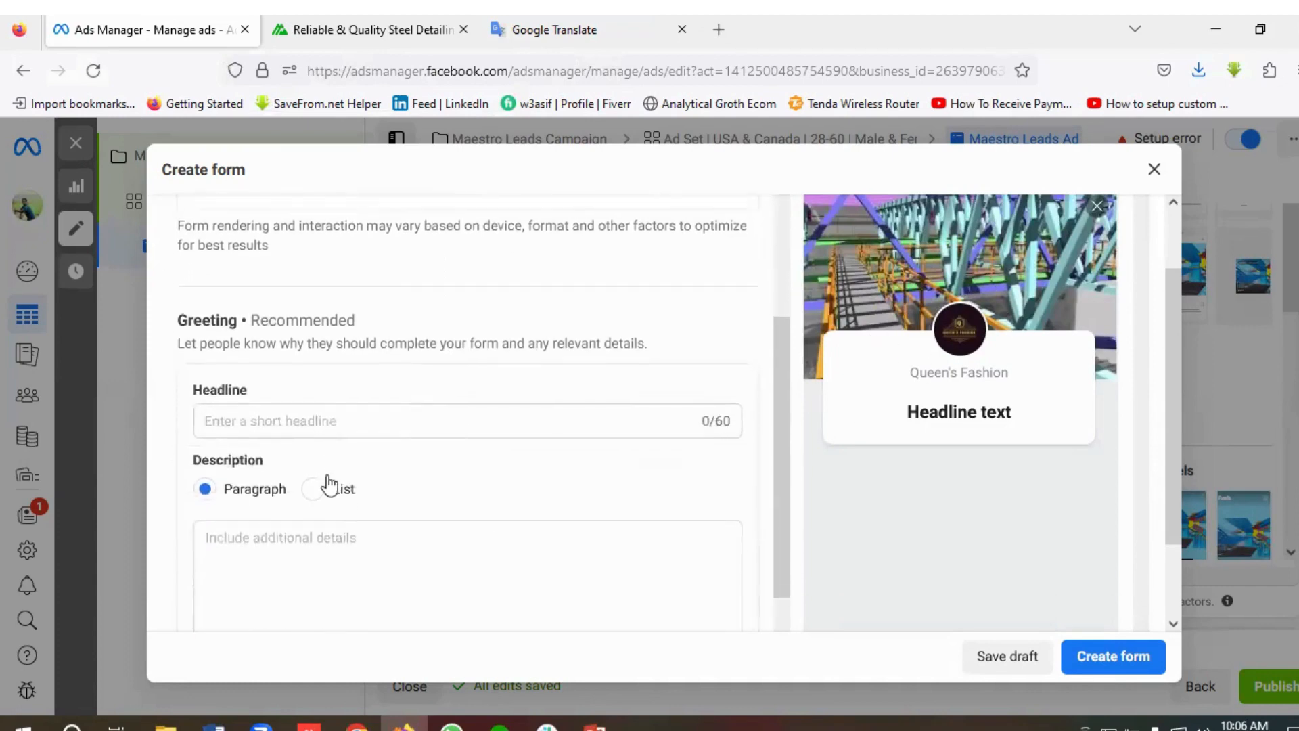
pyautogui.scroll(-1, 281, 336)
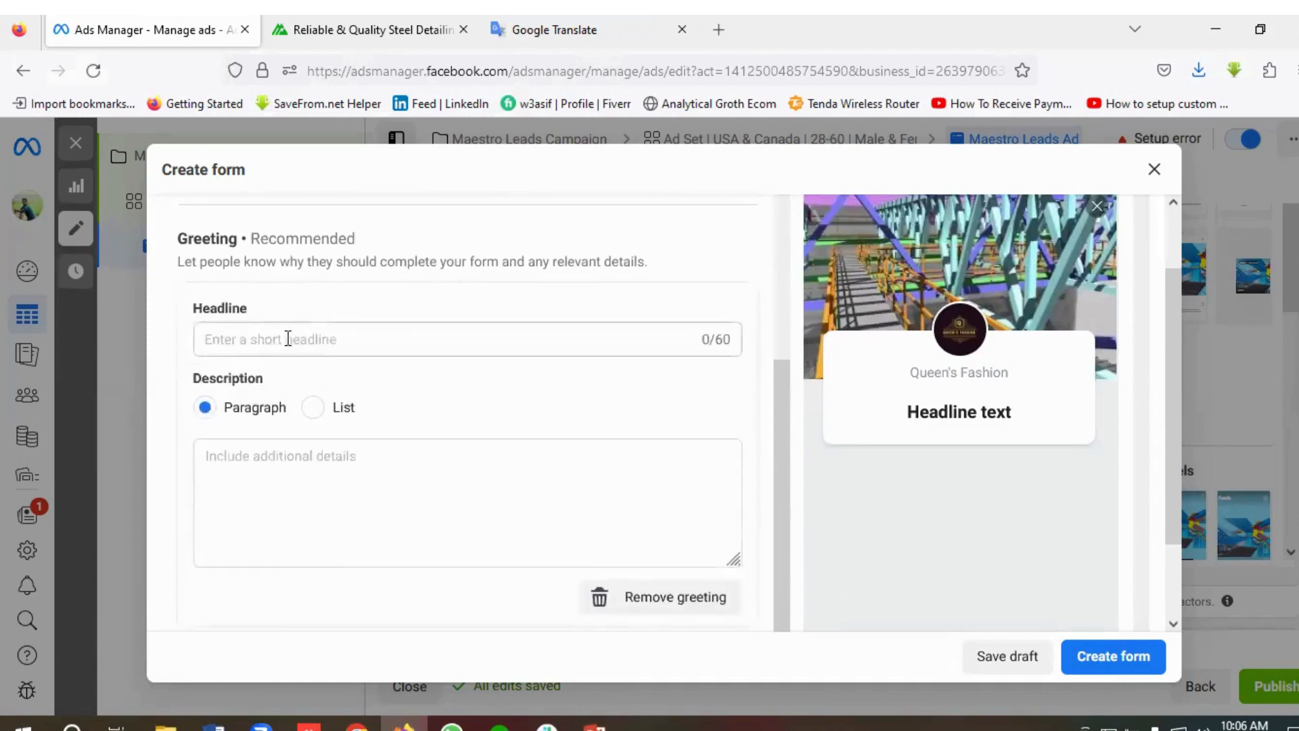
pyautogui.click(286, 339)
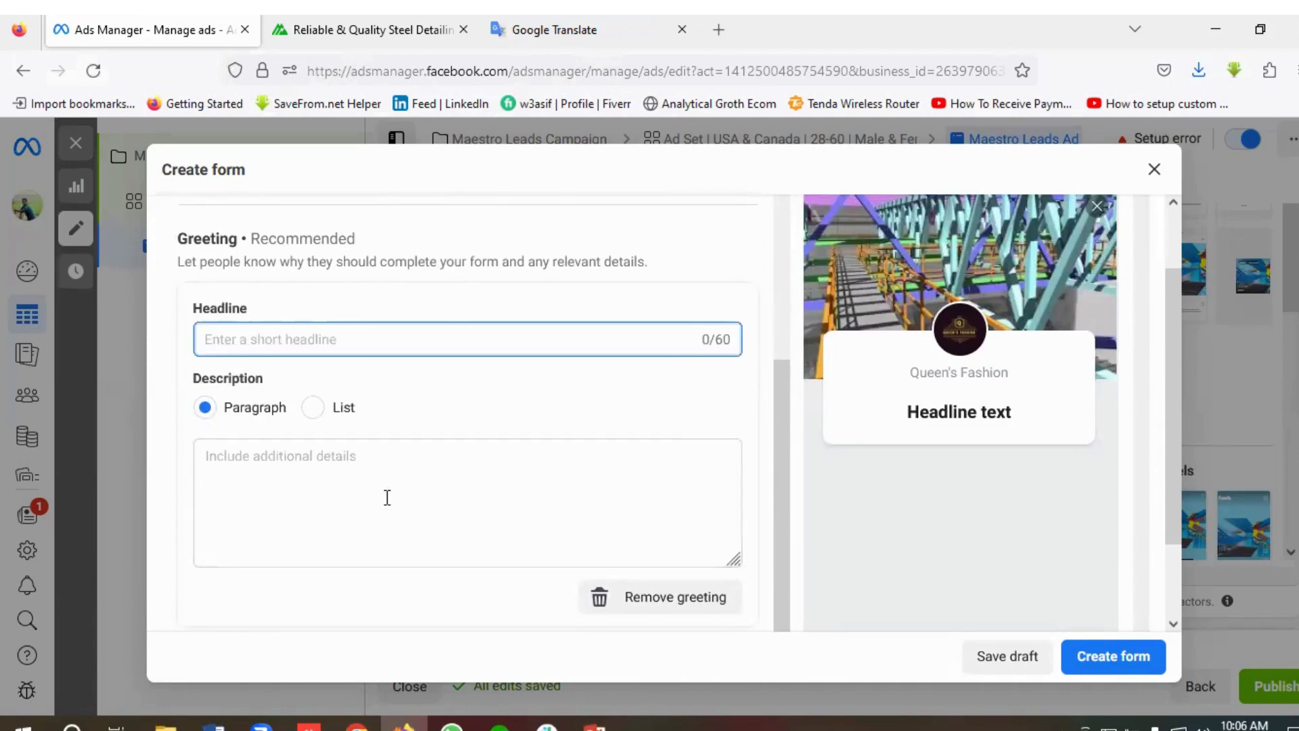
pyautogui.hotkey('ctrl', 'shift', 'Tab')
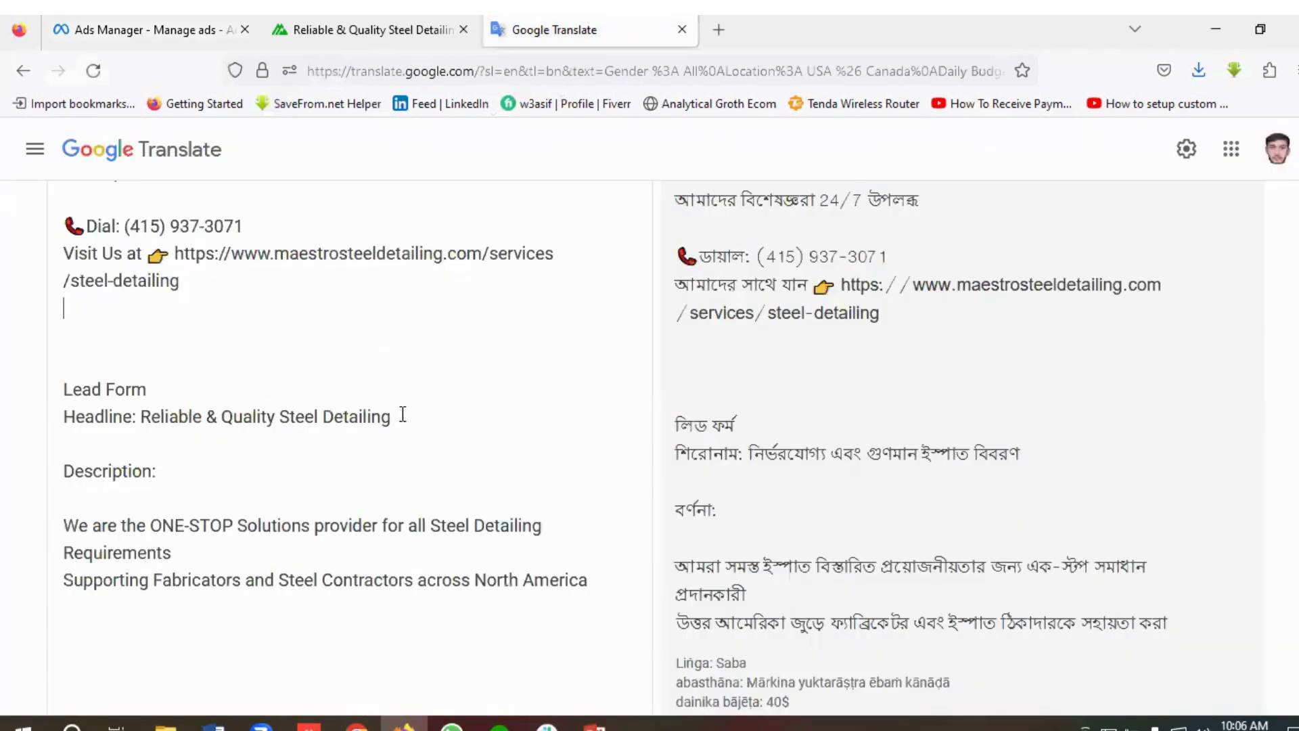
pyautogui.moveTo(392, 417); pyautogui.dragTo(142, 425)
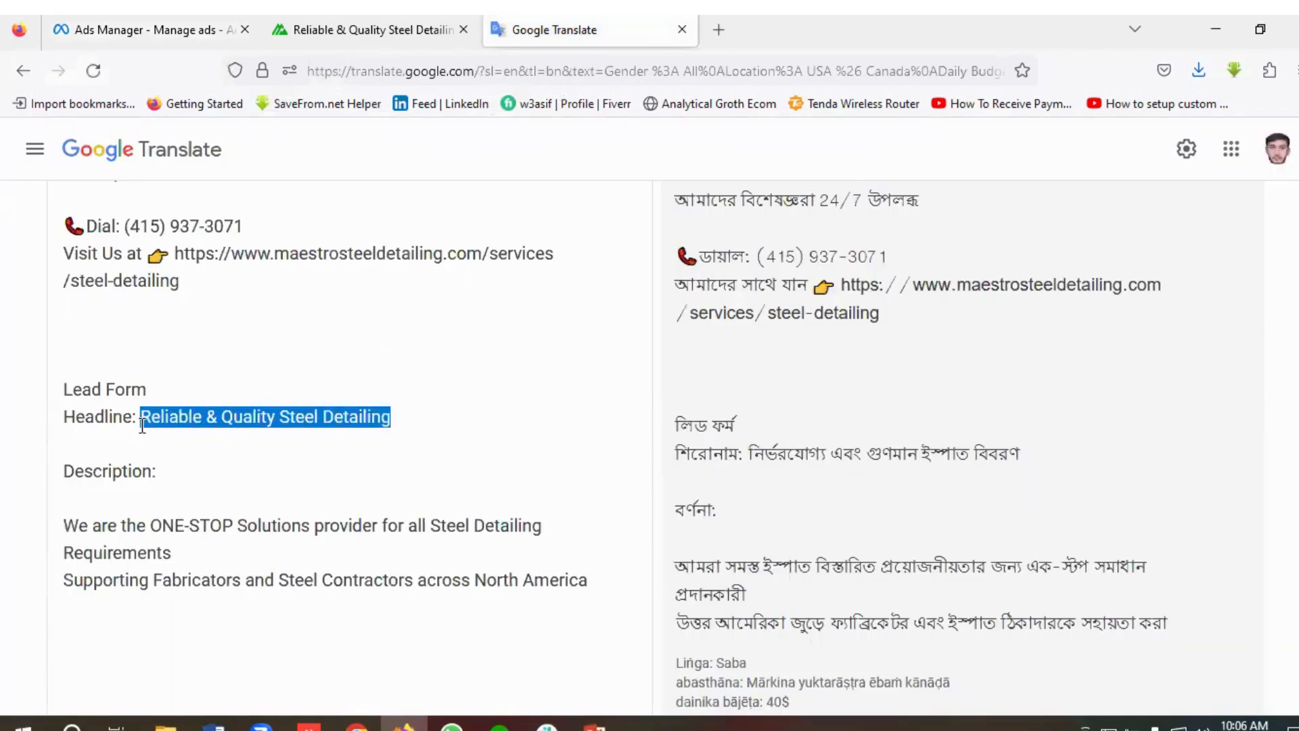
pyautogui.rightClick(279, 411)
pyautogui.click(338, 164)
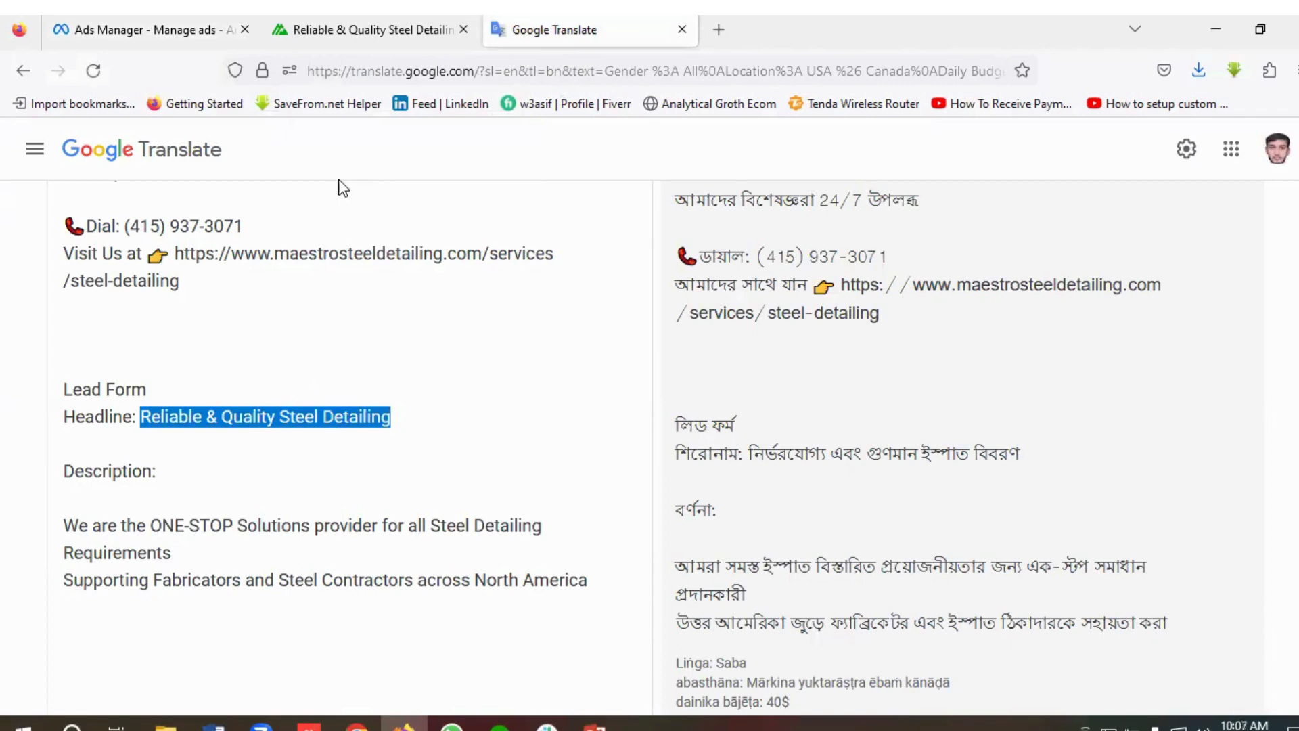
pyautogui.click(138, 20)
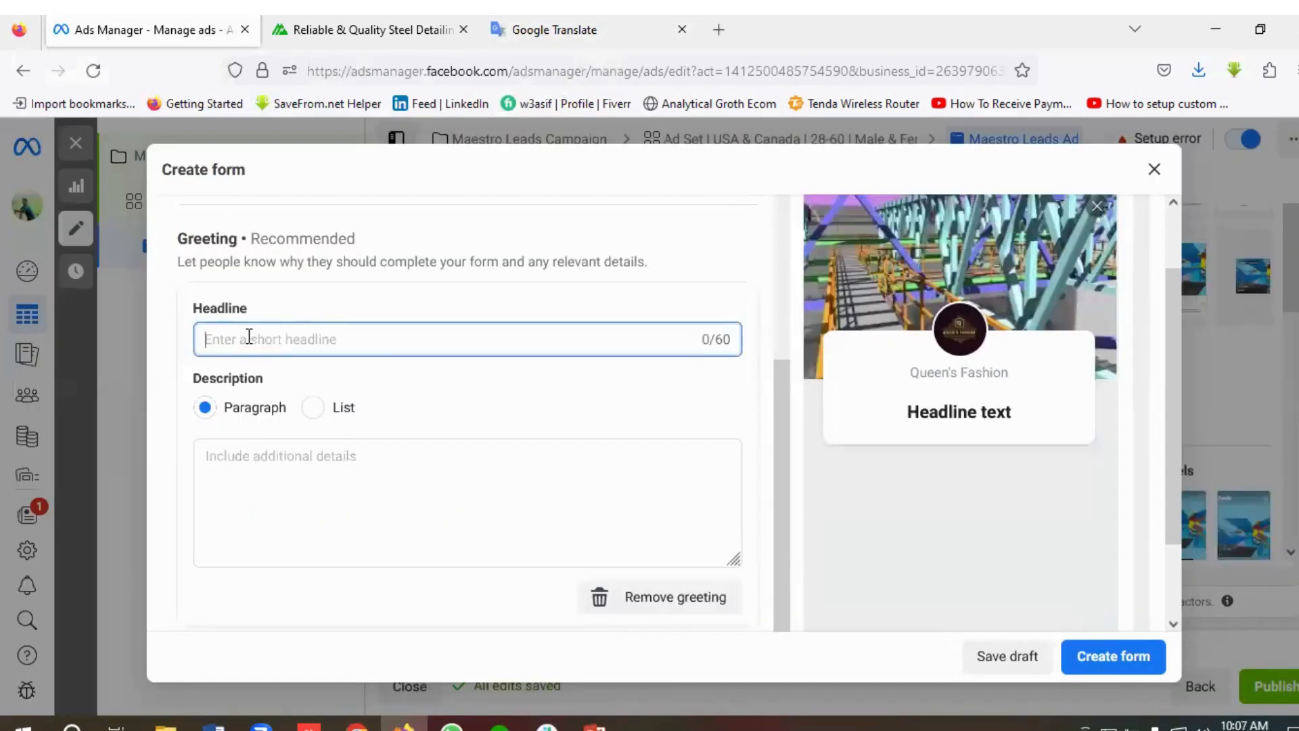
pyautogui.hotkey('ctrl', 'v')
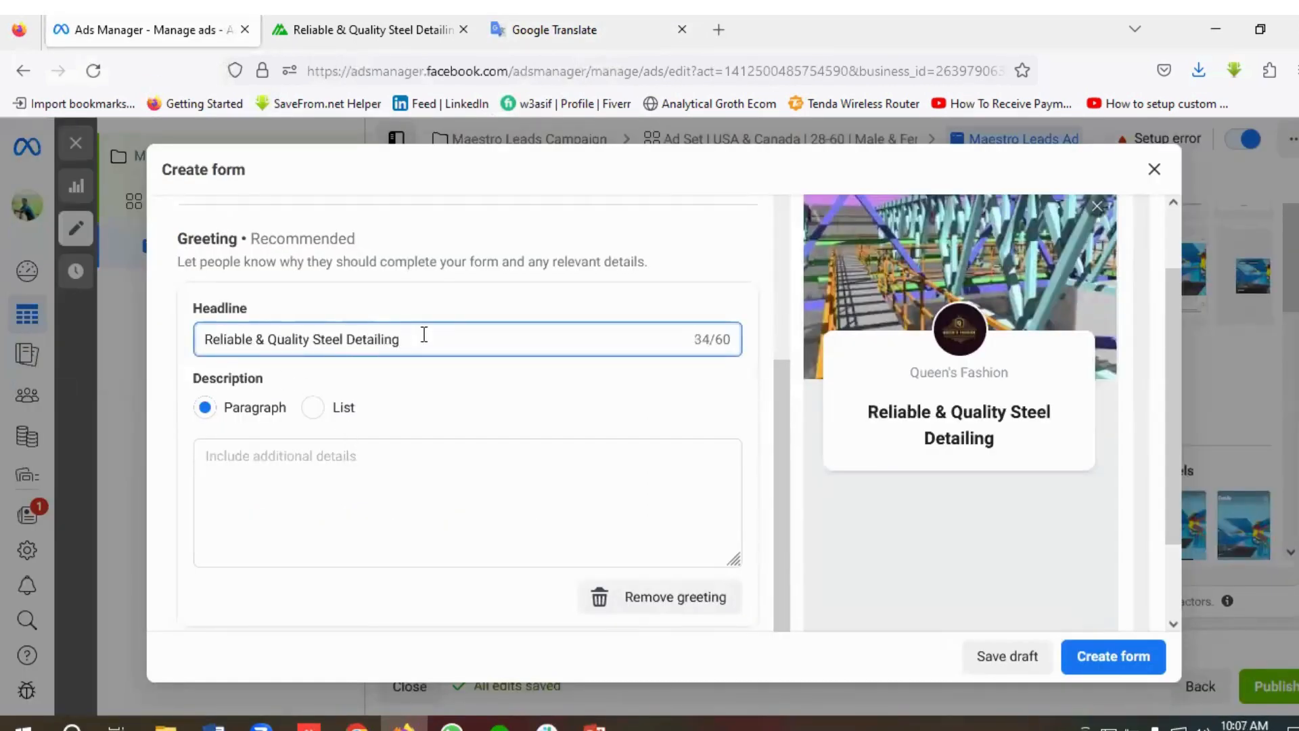
pyautogui.scroll(-1, 406, 348)
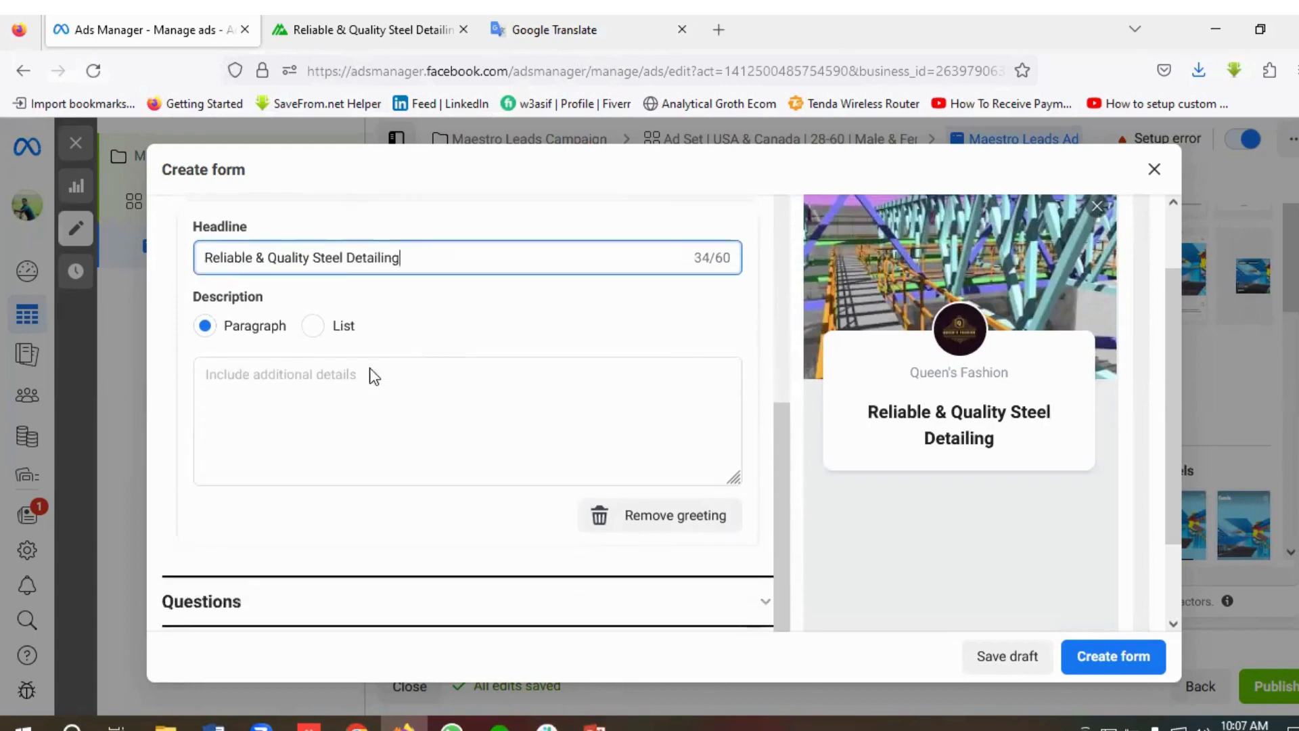
pyautogui.click(274, 397)
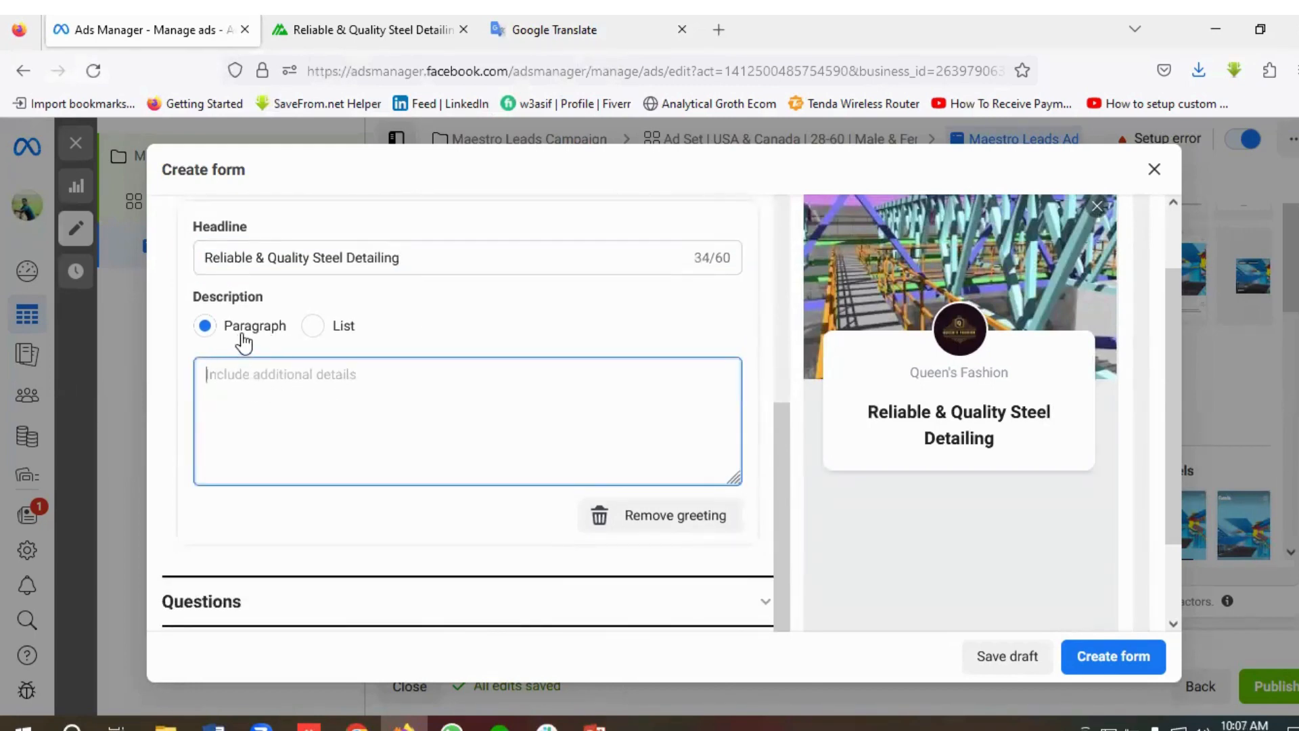
pyautogui.click(321, 331)
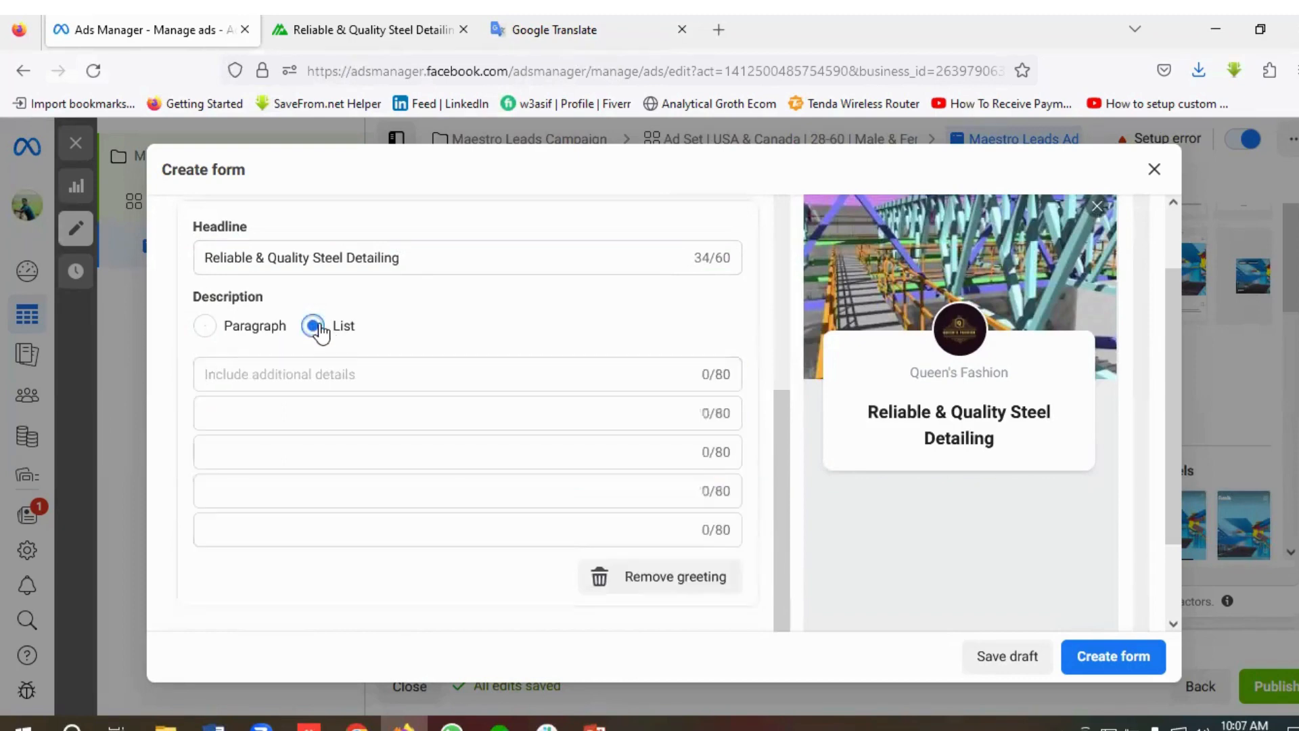
pyautogui.click(206, 334)
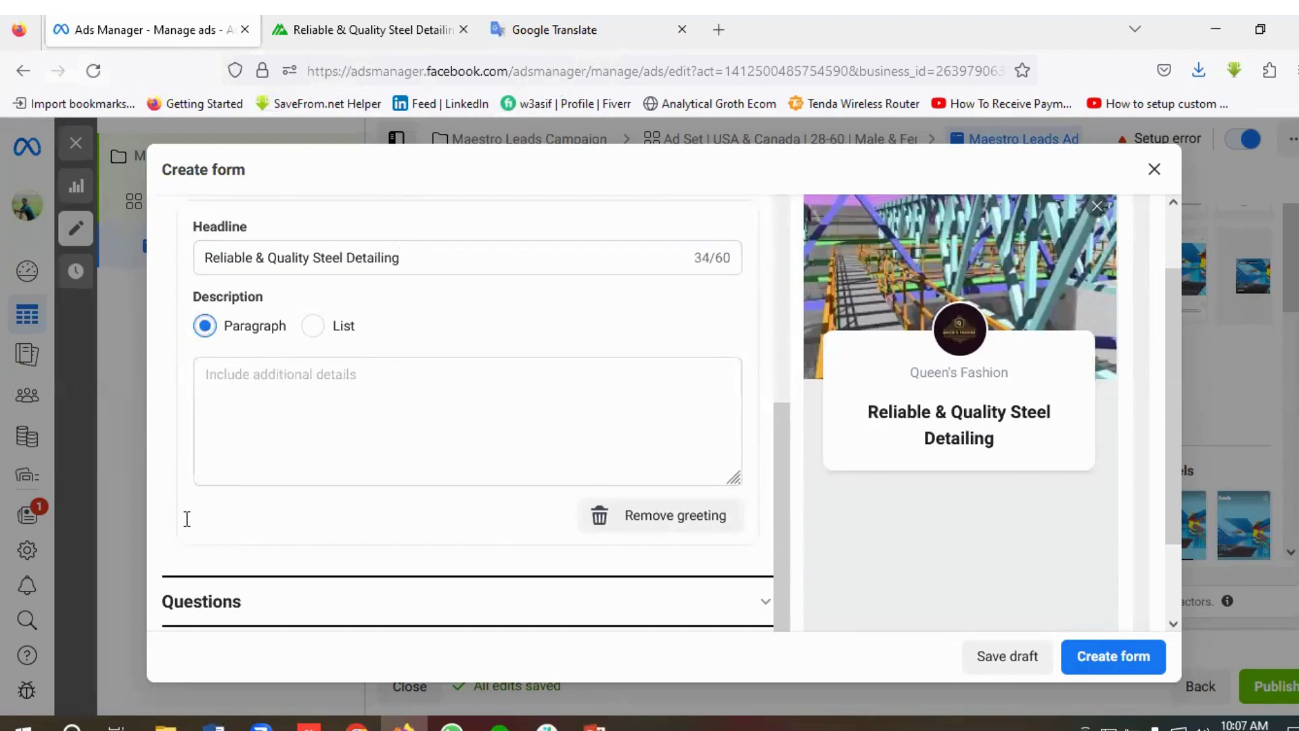
# Copy the brief's lead form description, from "We are the ONE-STOP Solutions provider" through "across North America", into the greeting's paragraph description
pyautogui.moveTo(601, 480); pyautogui.dragTo(61, 427)
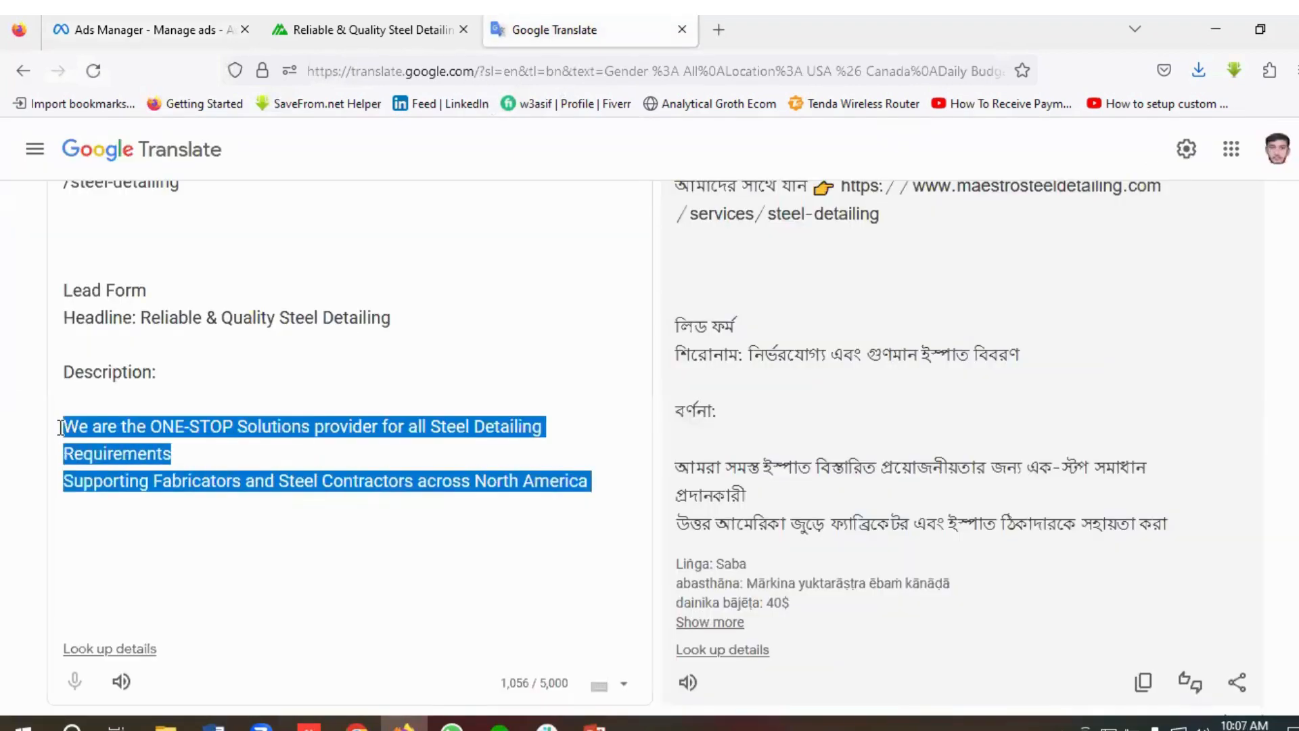
pyautogui.rightClick(95, 436)
pyautogui.click(151, 189)
pyautogui.click(156, 34)
pyautogui.click(231, 380)
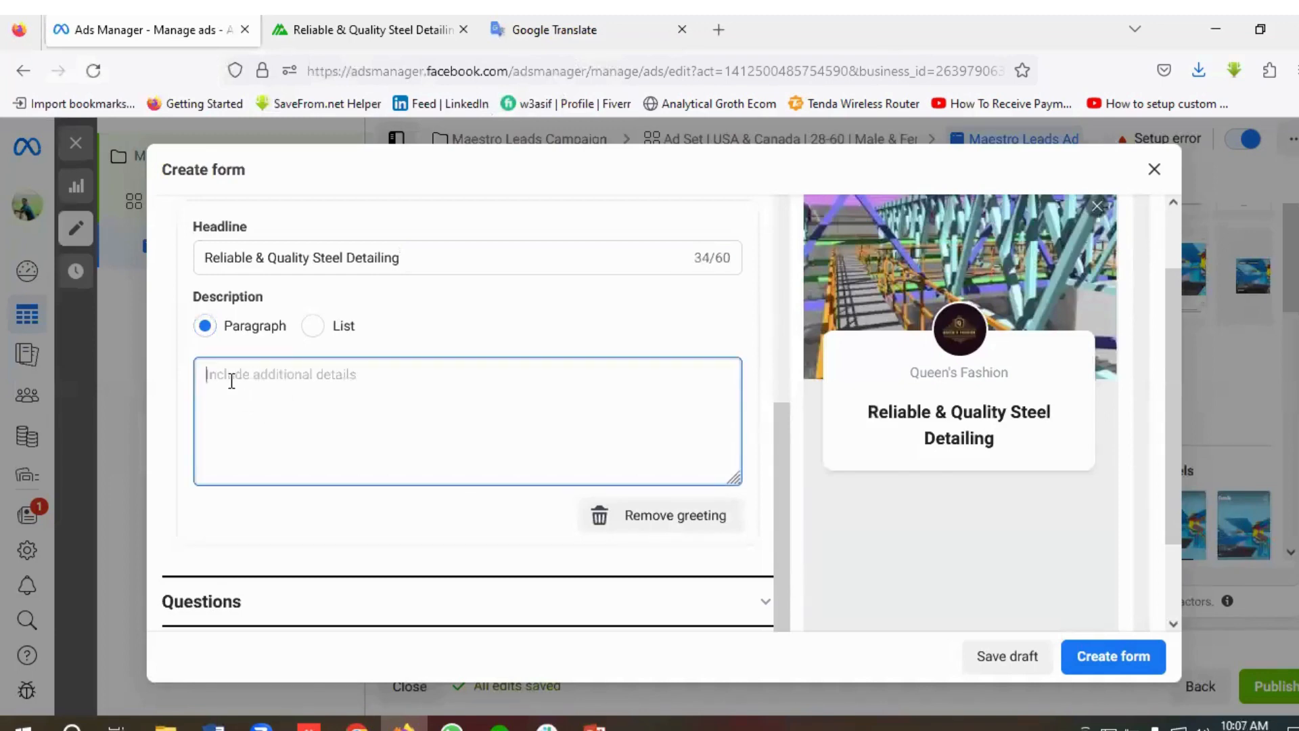
pyautogui.hotkey('ctrl', 'v')
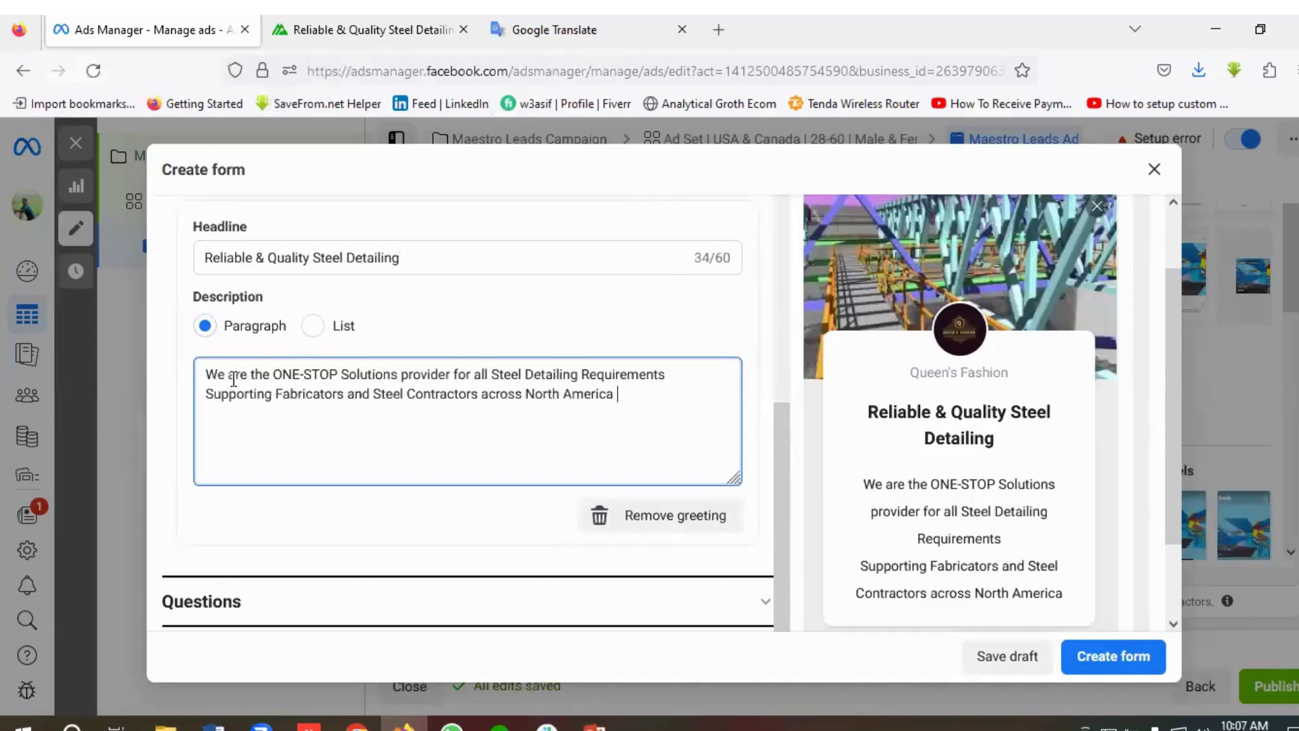
pyautogui.scroll(-2, 927, 465)
pyautogui.scroll(2, 947, 464)
pyautogui.scroll(-2, 974, 466)
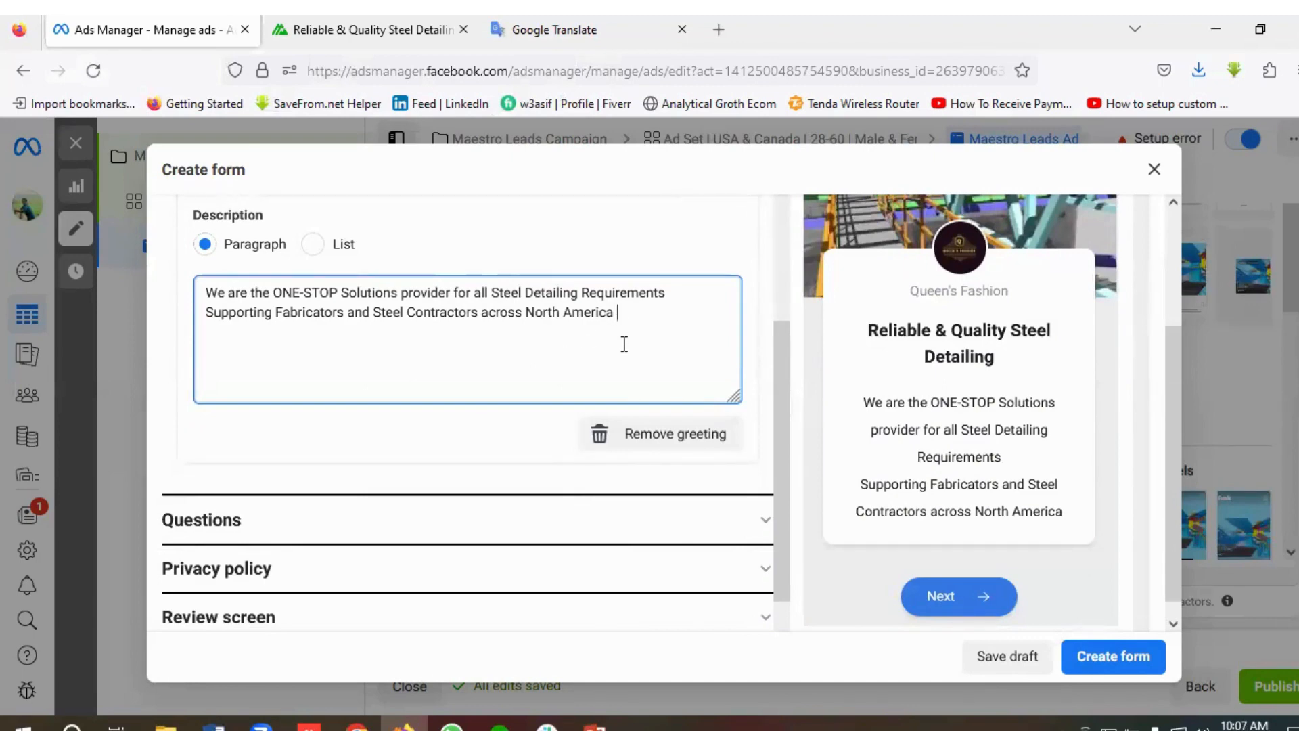
# Append "& Canada" to the end of the greeting description and open the form's Questions section
pyautogui.write('& Cana')
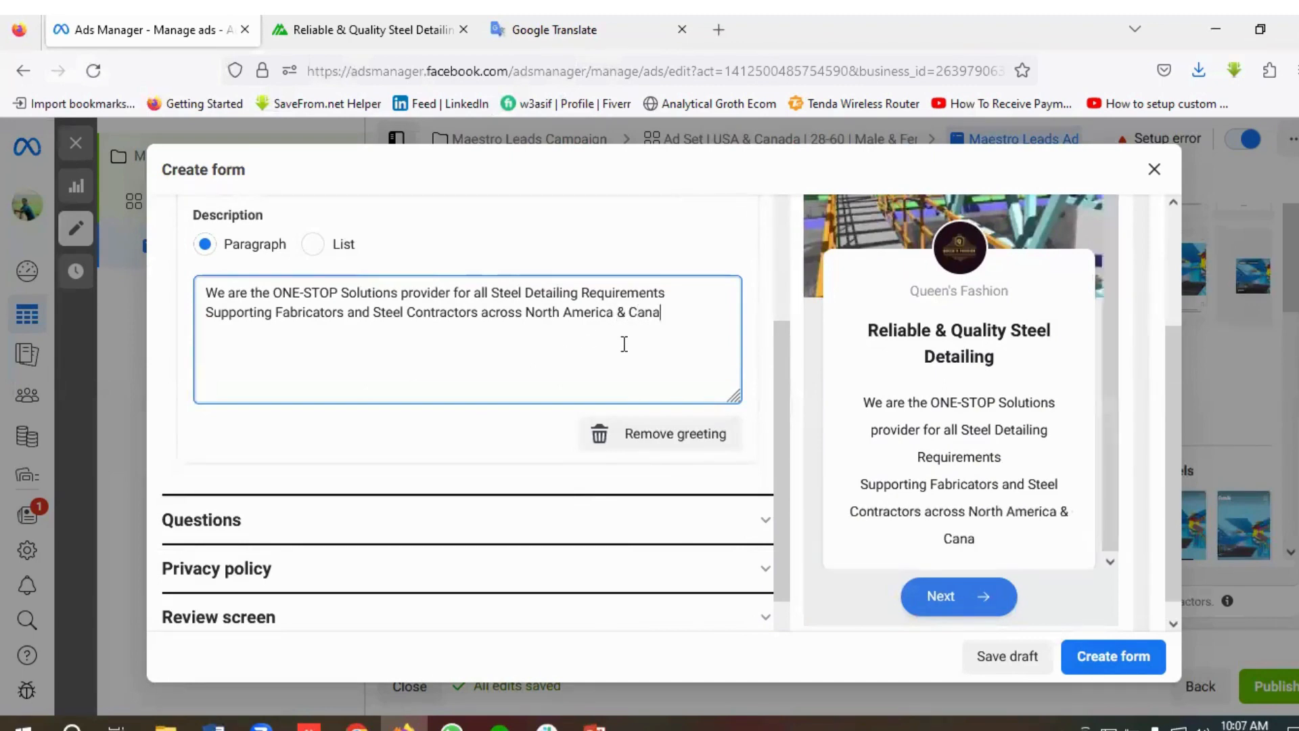
pyautogui.write('da')
pyautogui.scroll(-1, 473, 406)
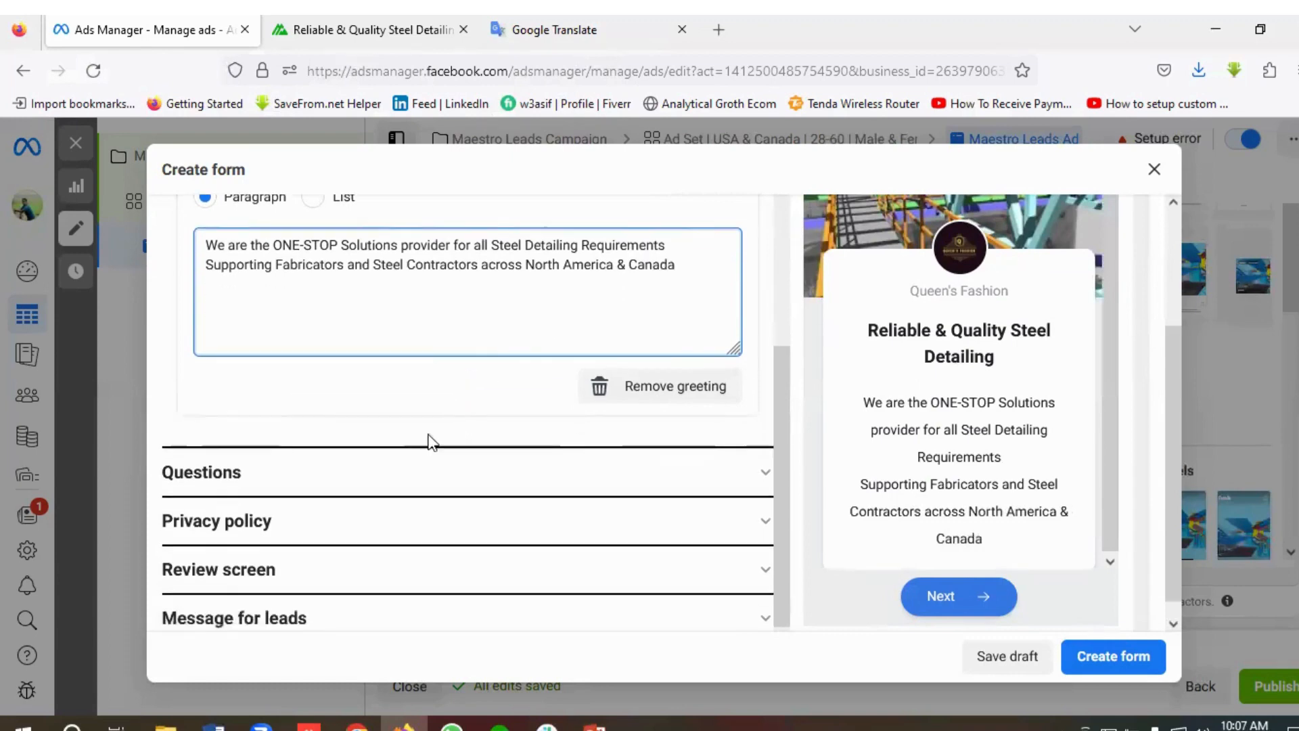
pyautogui.scroll(-1, 327, 444)
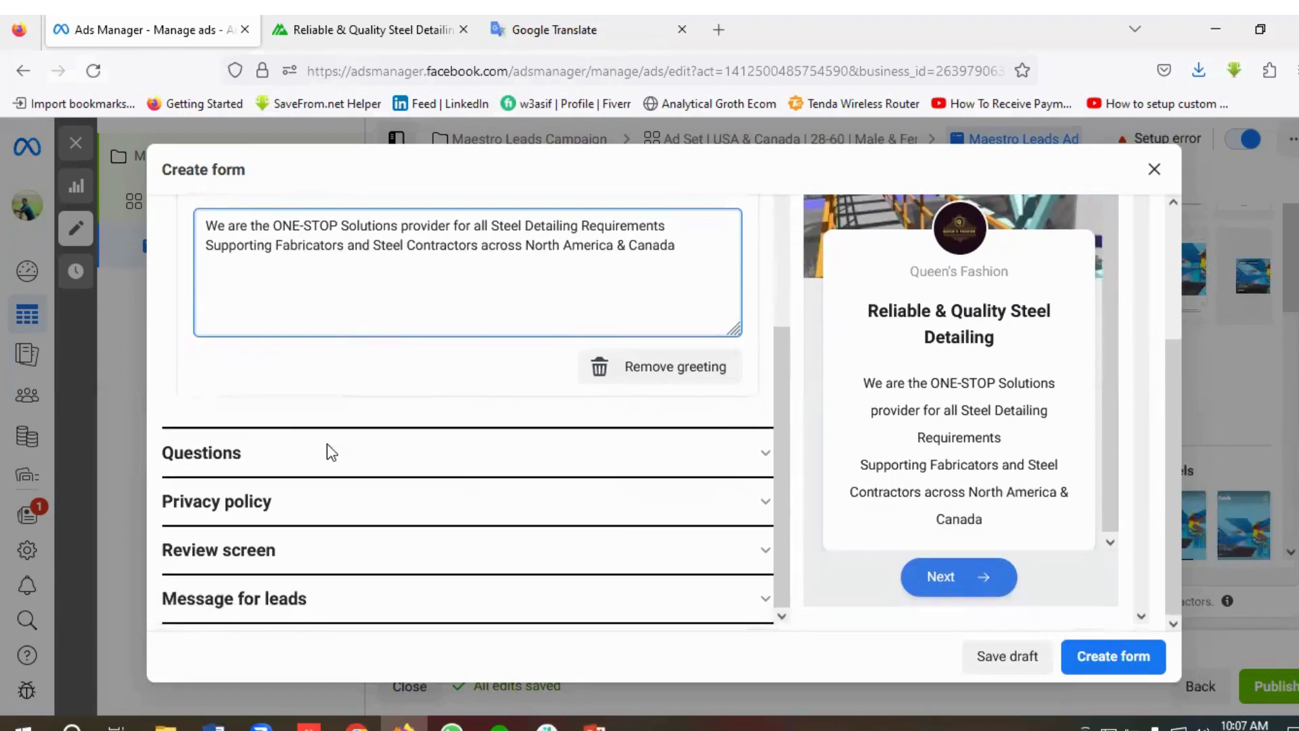
pyautogui.click(233, 463)
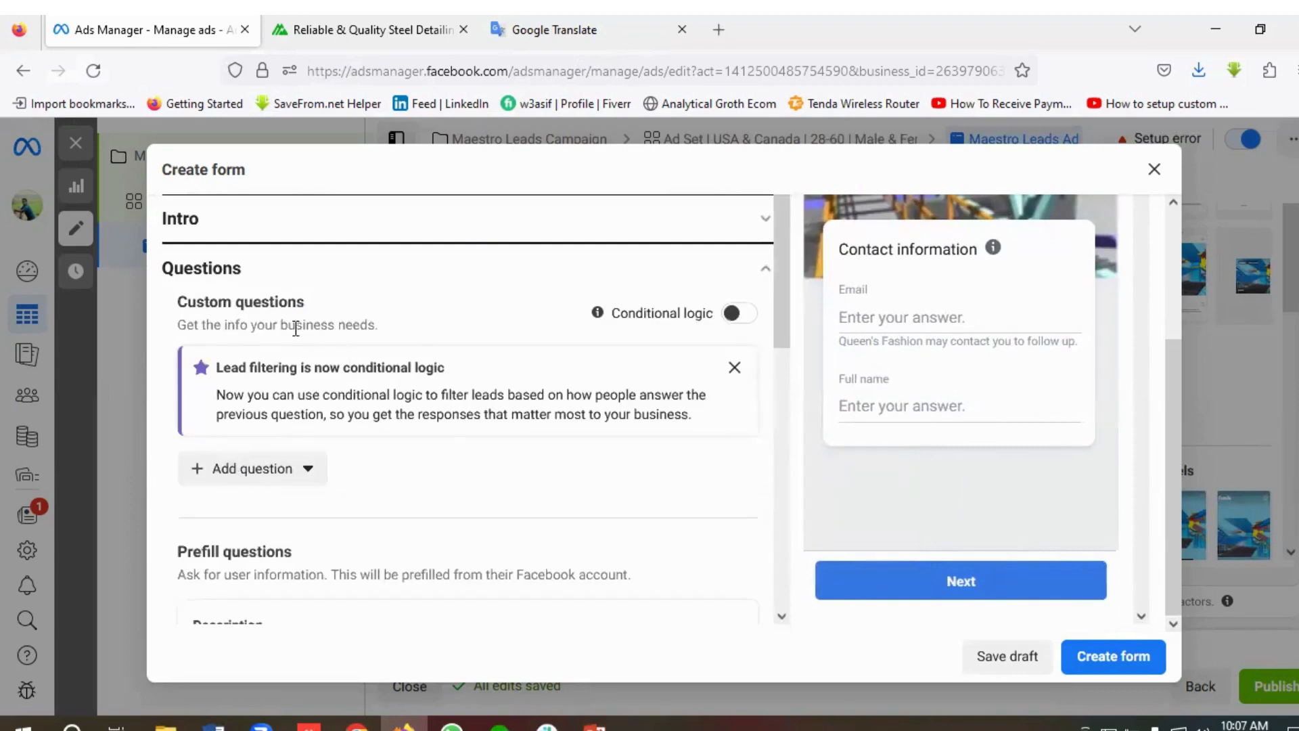
# Add a multiple-choice custom question "What Is Your Name?" and reduce it to a single blank answer
pyautogui.scroll(-1, 346, 372)
pyautogui.scroll(1, 346, 371)
pyautogui.scroll(-1, 335, 418)
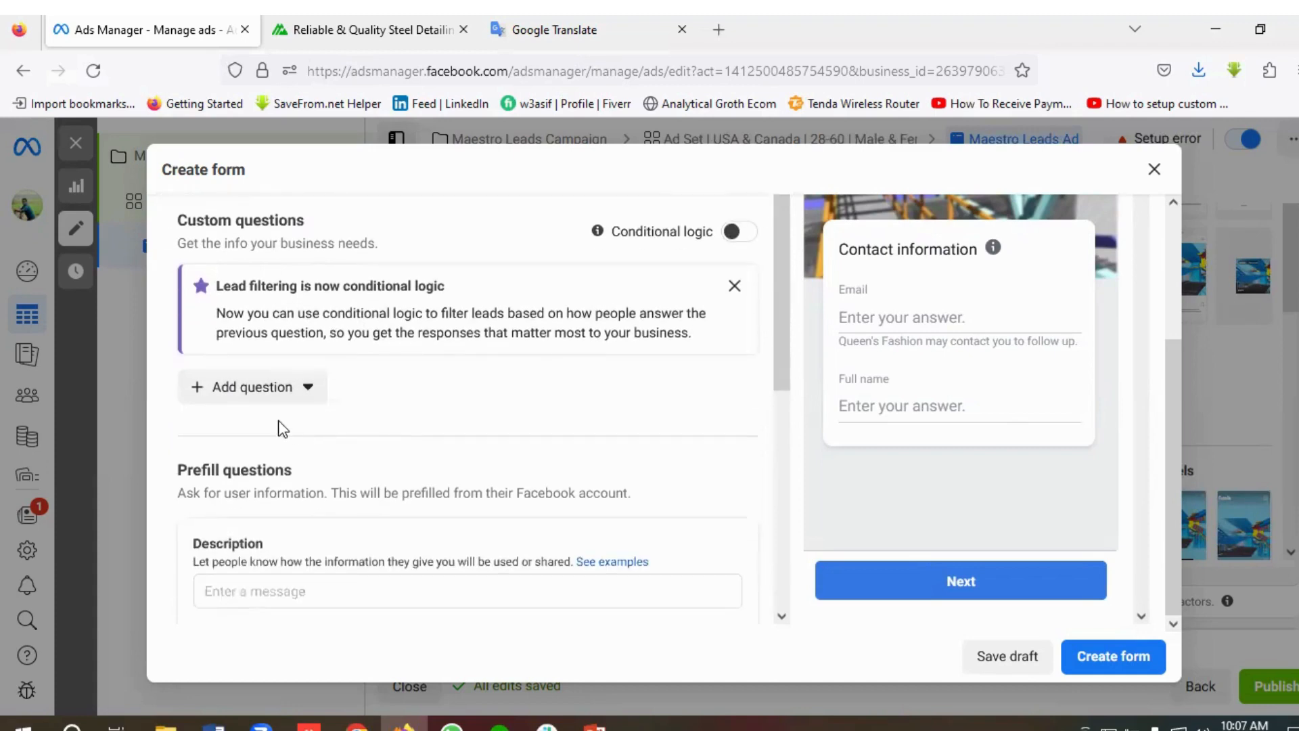
pyautogui.click(278, 398)
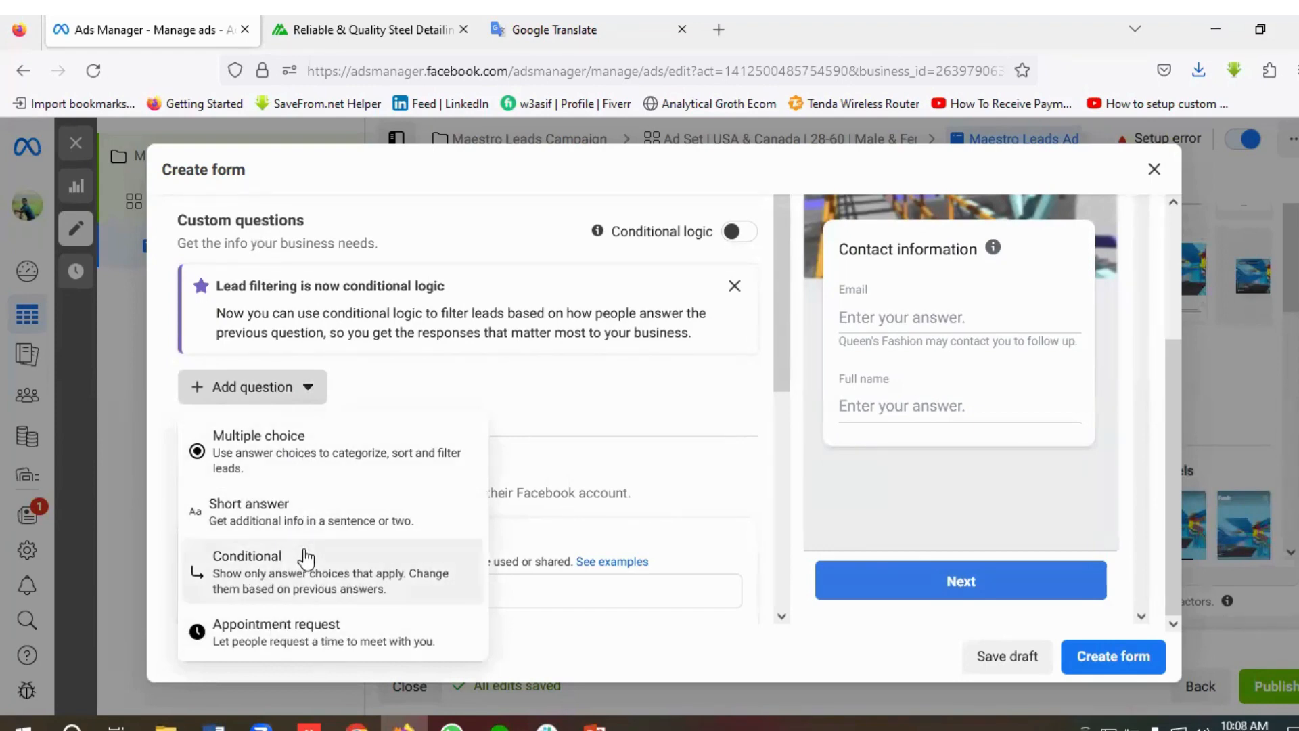
pyautogui.click(256, 458)
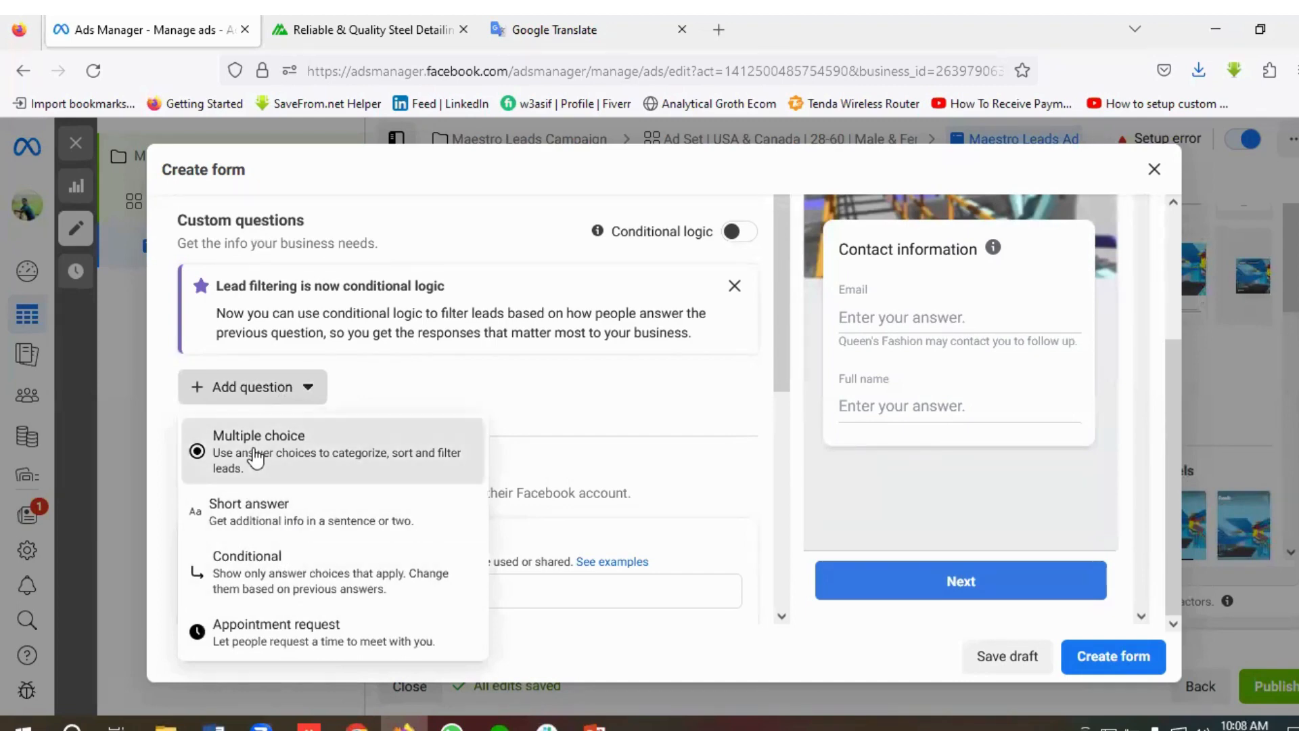
pyautogui.scroll(-1, 318, 449)
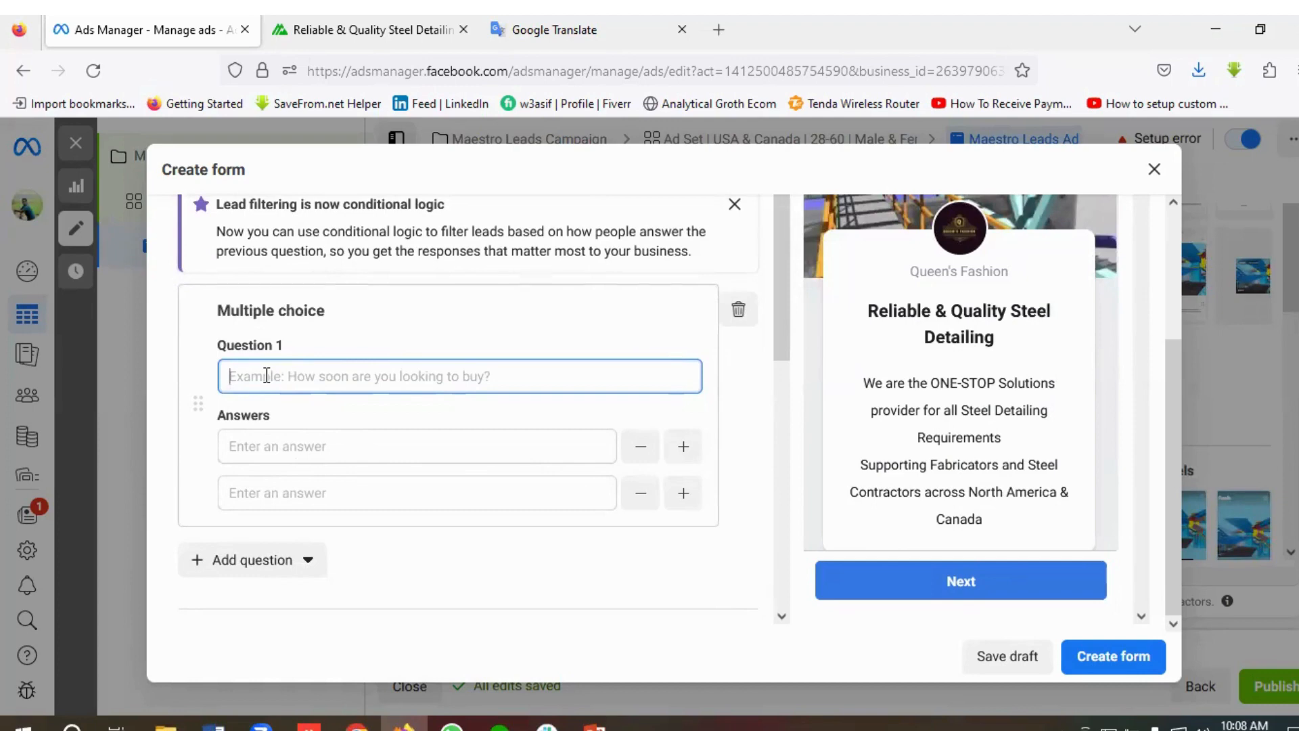
pyautogui.write('What')
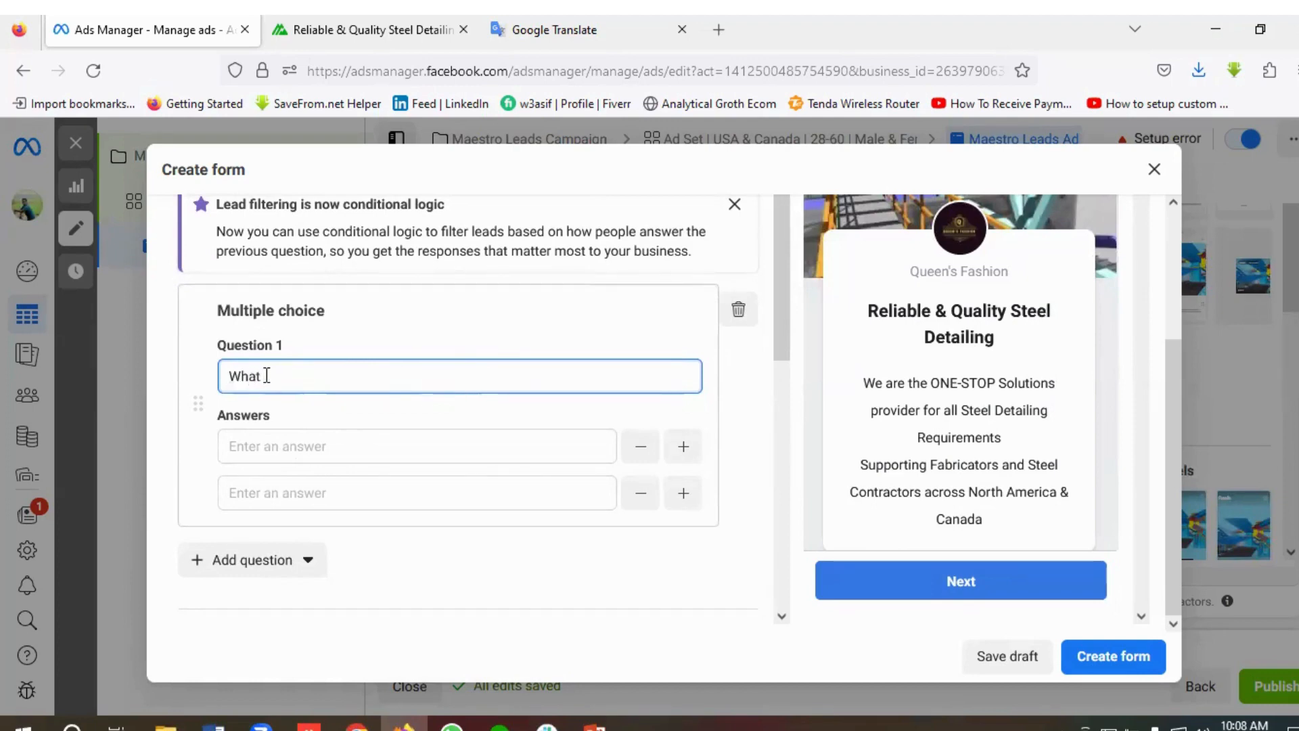
pyautogui.write(' is Your Name?')
pyautogui.scroll(-4, 1013, 386)
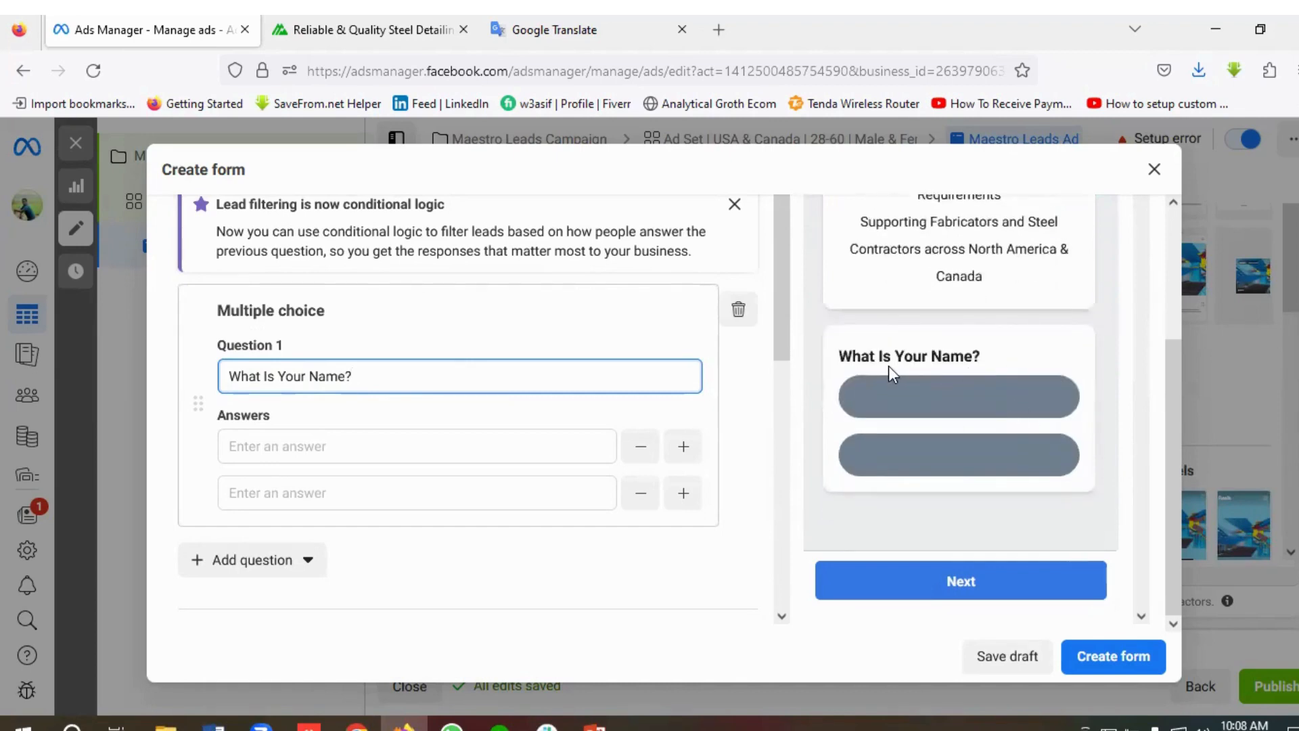
pyautogui.click(653, 499)
pyautogui.click(354, 446)
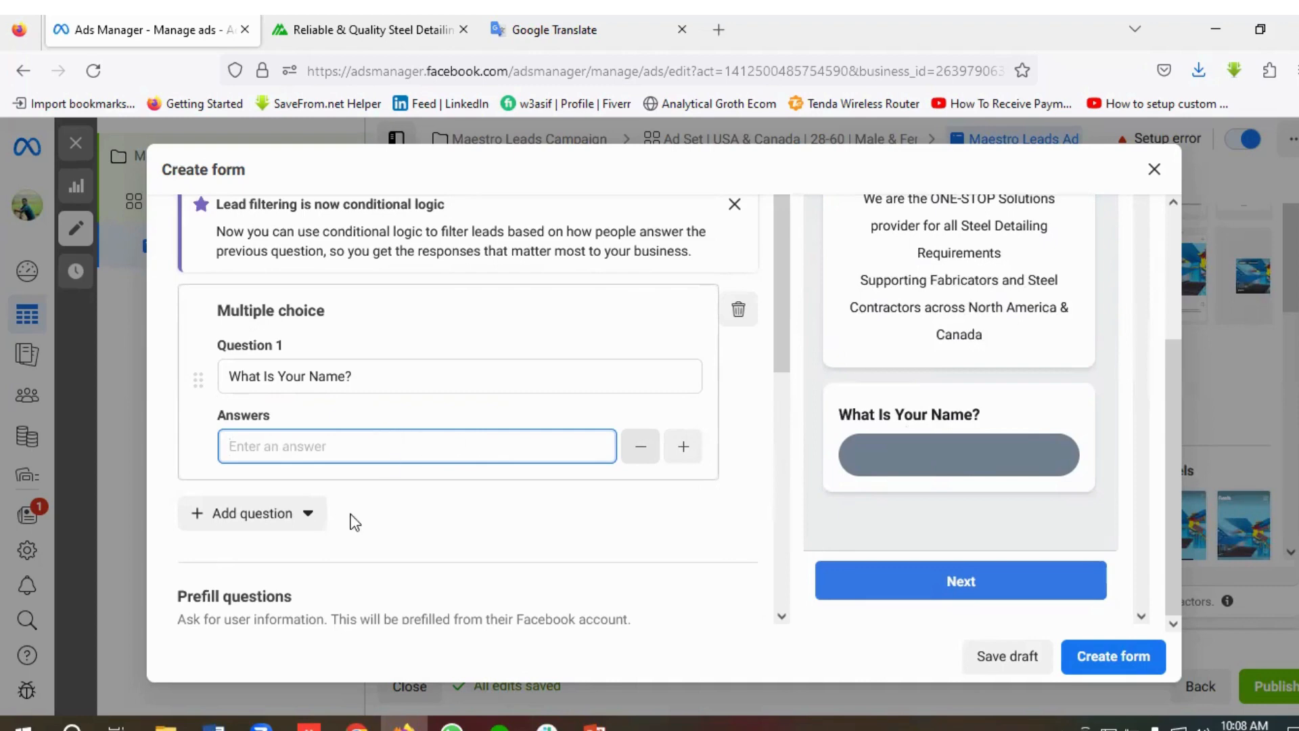
# Add a short-answer custom question "What Is Your Phone Number?"
pyautogui.click(246, 518)
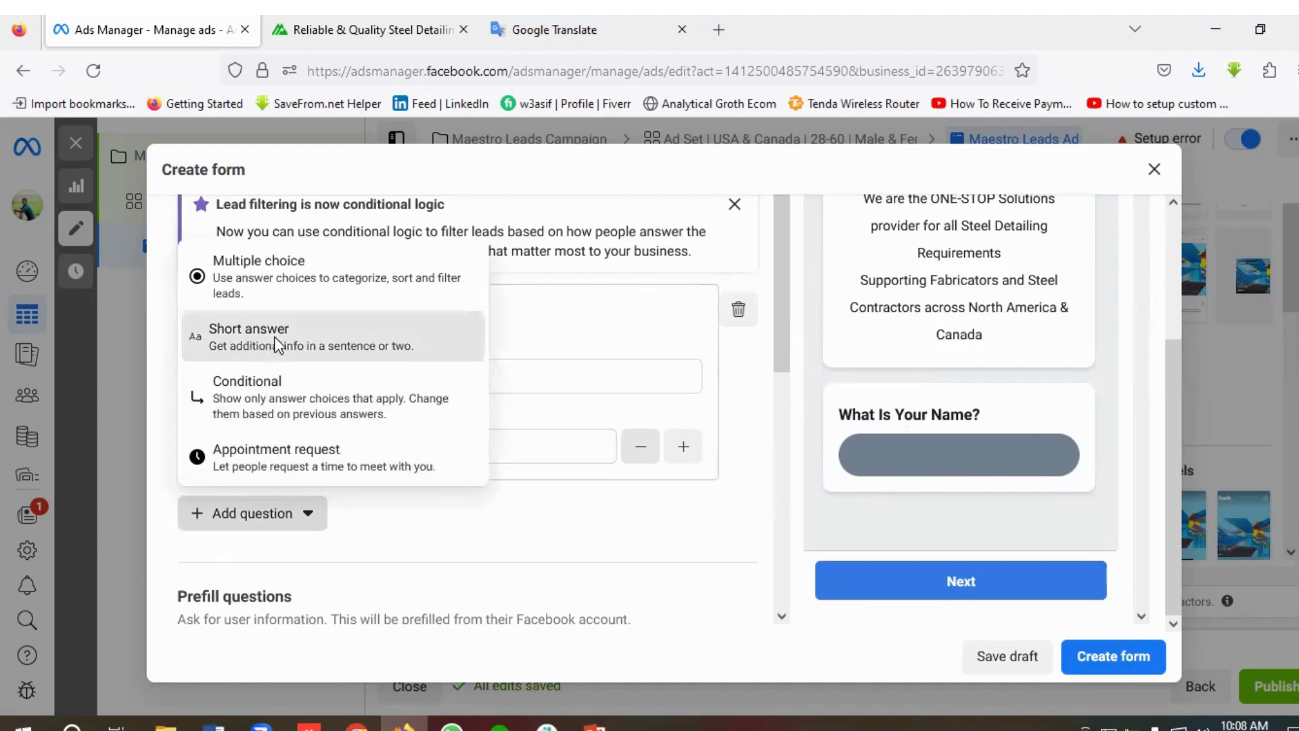
pyautogui.click(278, 346)
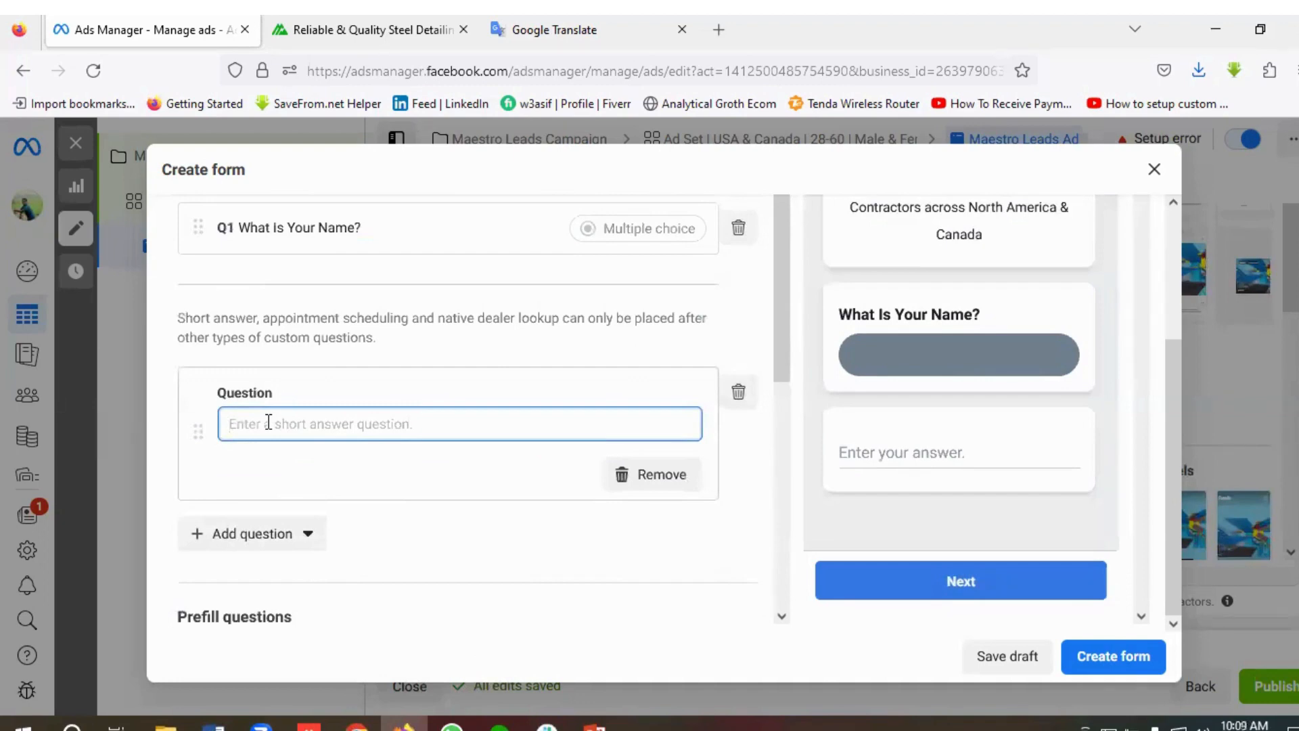
pyautogui.write('What')
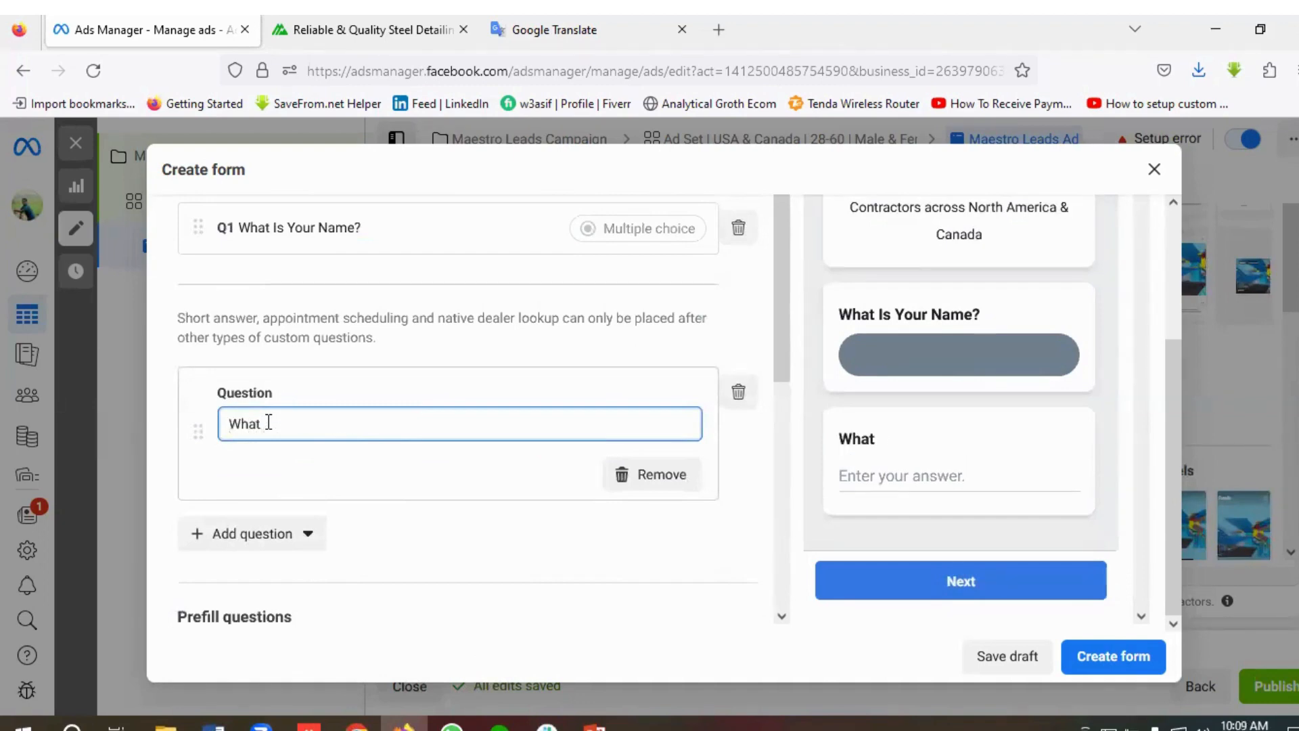
pyautogui.write(' Is Your Phone N')
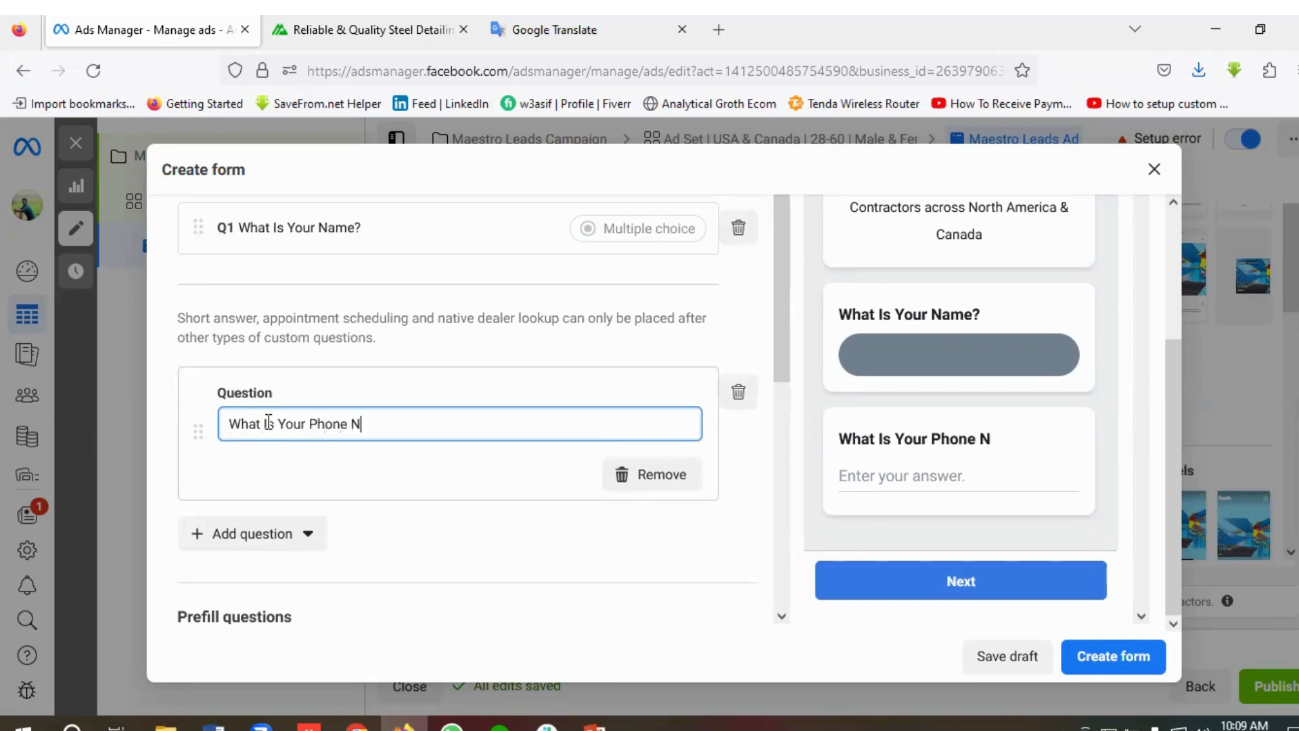
pyautogui.write('umber')
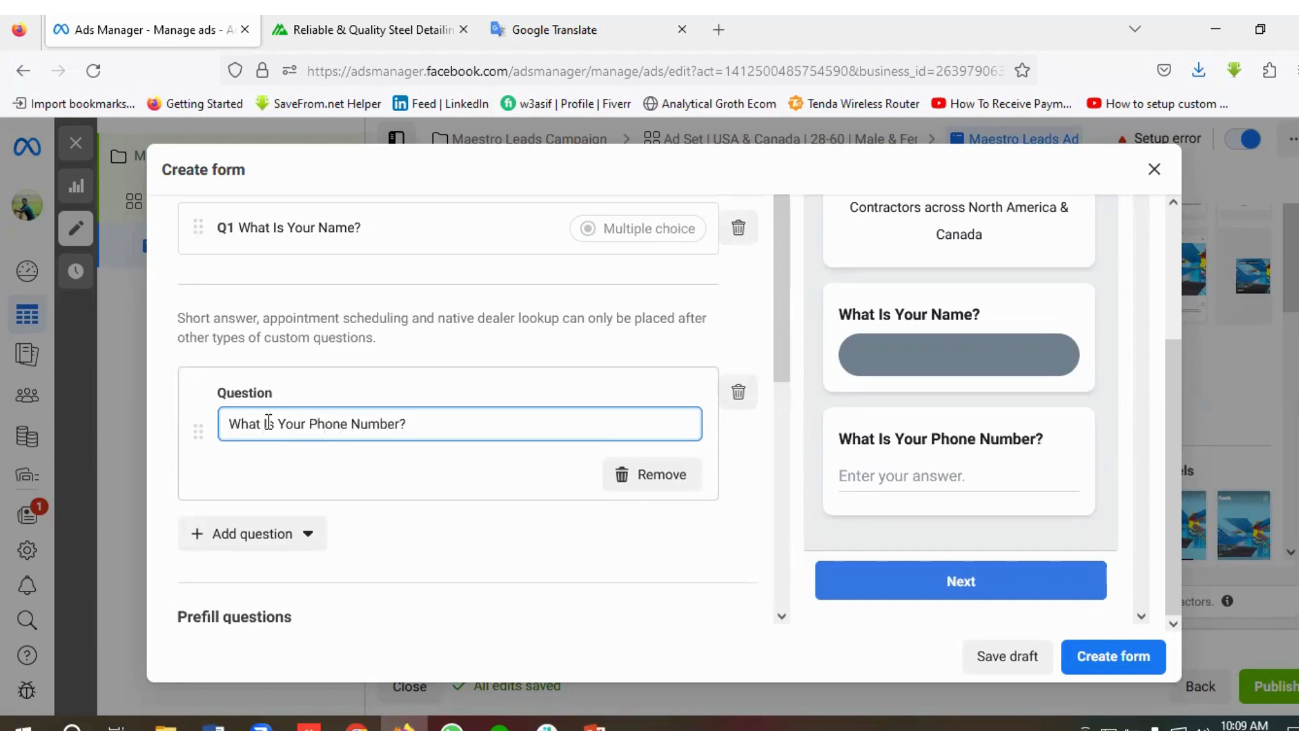
pyautogui.write('?')
pyautogui.click(865, 475)
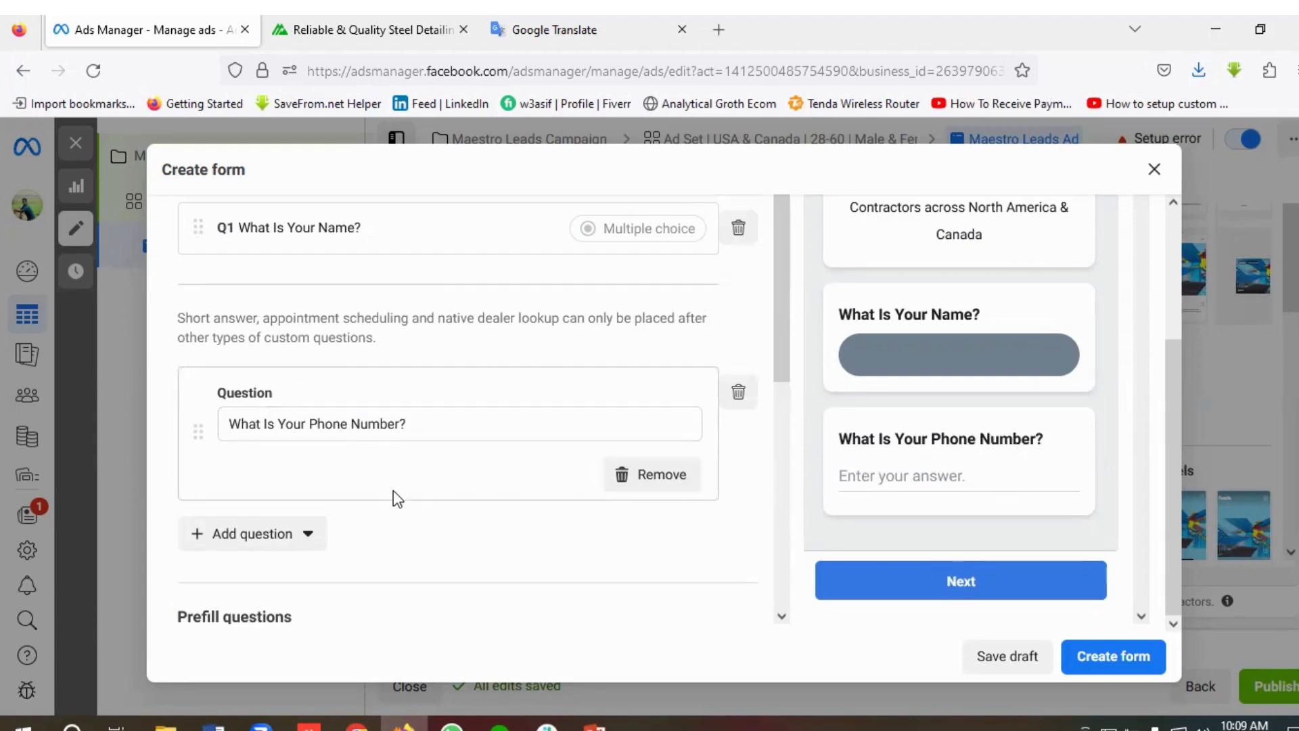
# Delete both custom questions, the one asking for the name and the one asking for the phone number
pyautogui.scroll(2, 399, 501)
pyautogui.scroll(2, 403, 502)
pyautogui.scroll(-2, 429, 499)
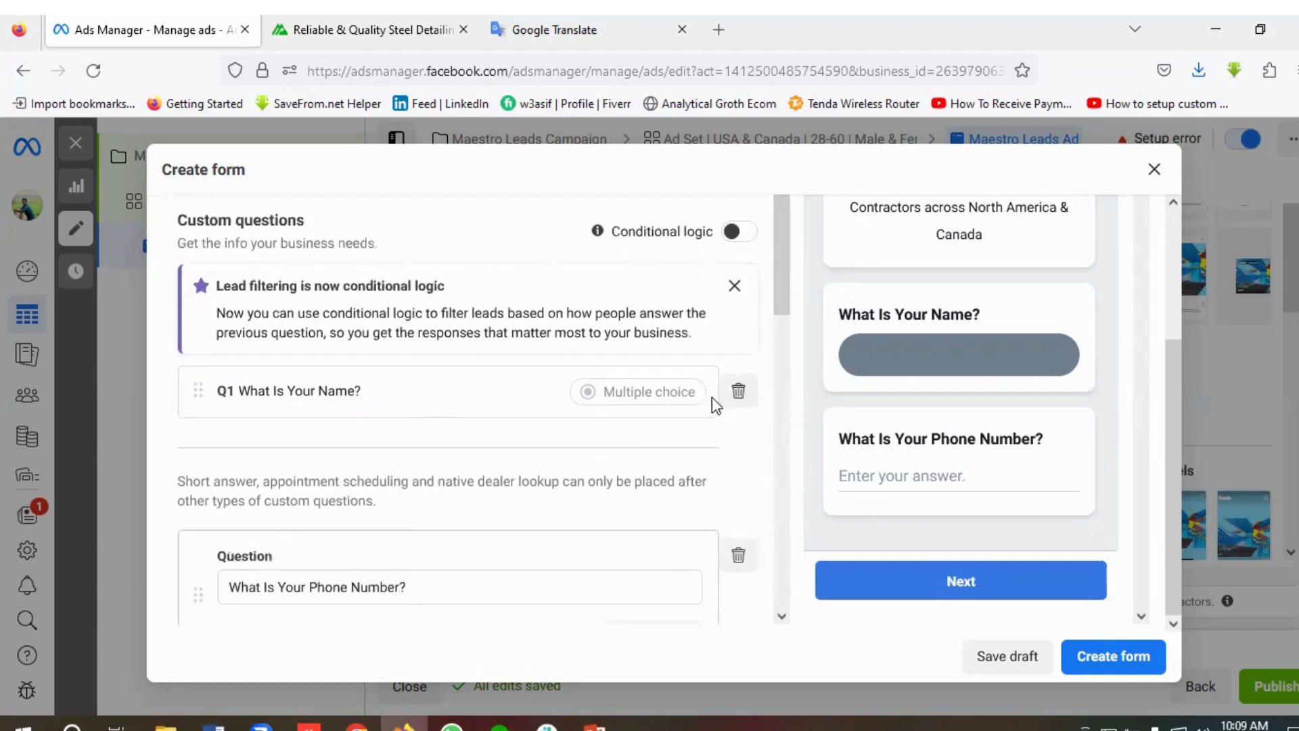
pyautogui.click(741, 396)
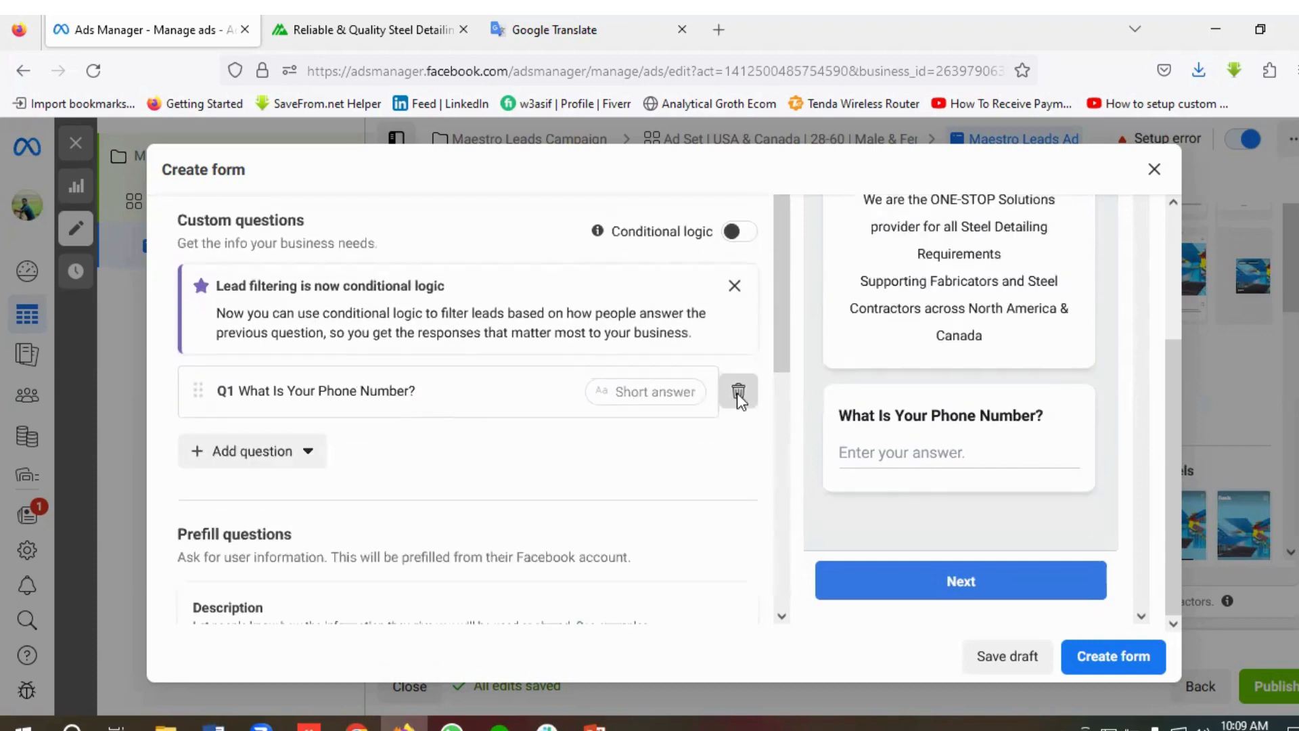
pyautogui.click(742, 396)
pyautogui.click(305, 387)
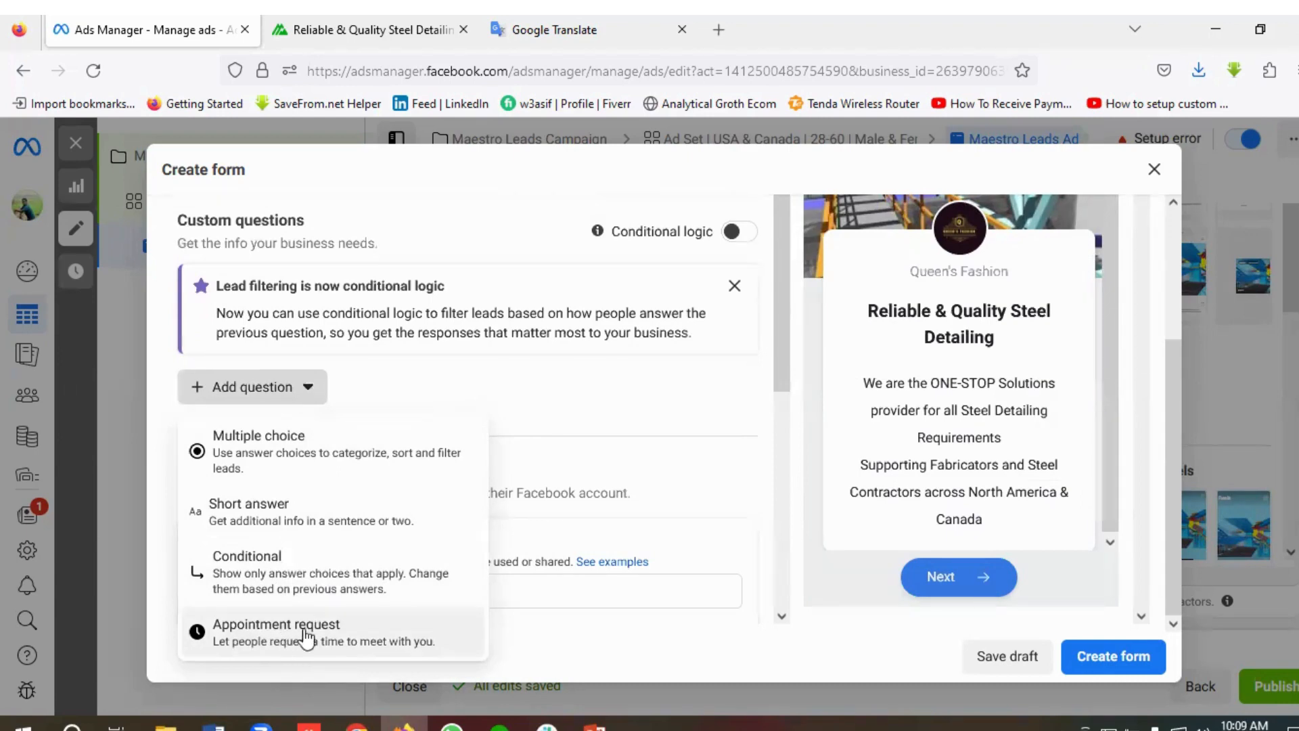
pyautogui.click(504, 392)
# Enter "Maestro Steel Detailing Lead Form" as the description of the prefill questions
pyautogui.scroll(-3, 325, 366)
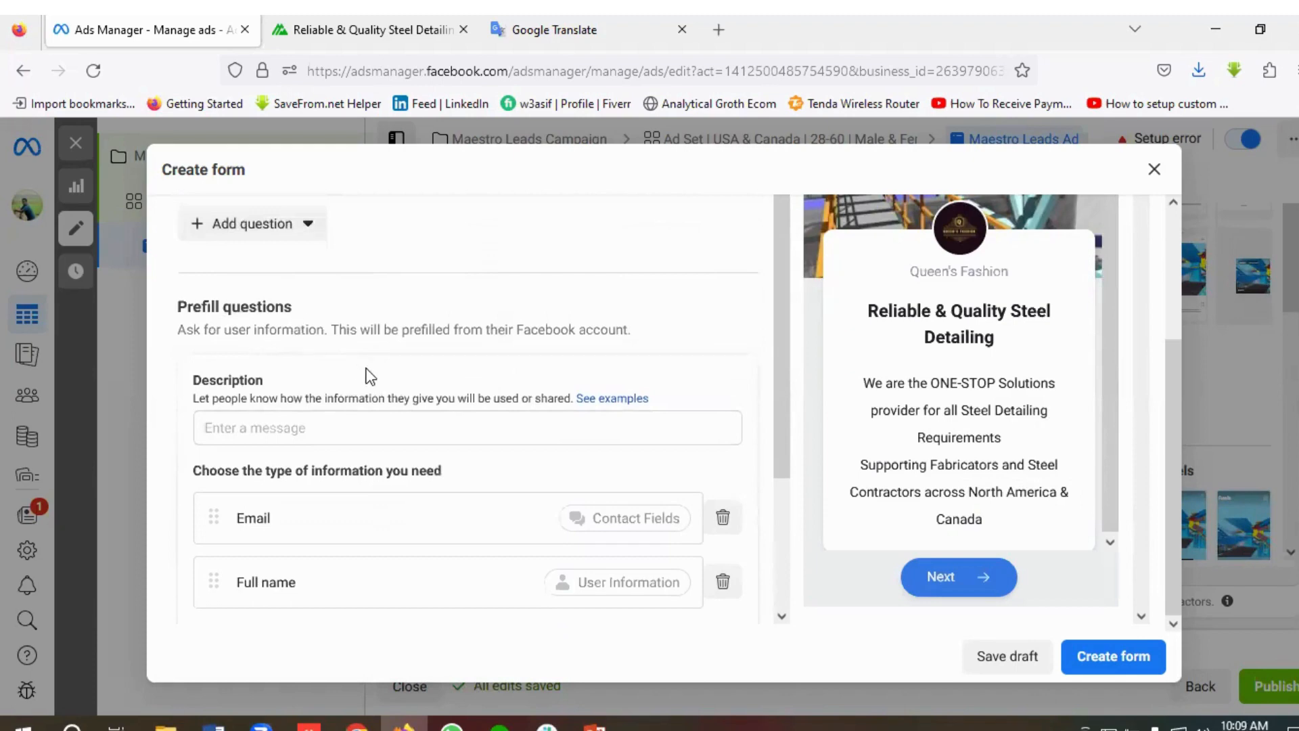
pyautogui.scroll(-2, 295, 366)
pyautogui.click(276, 345)
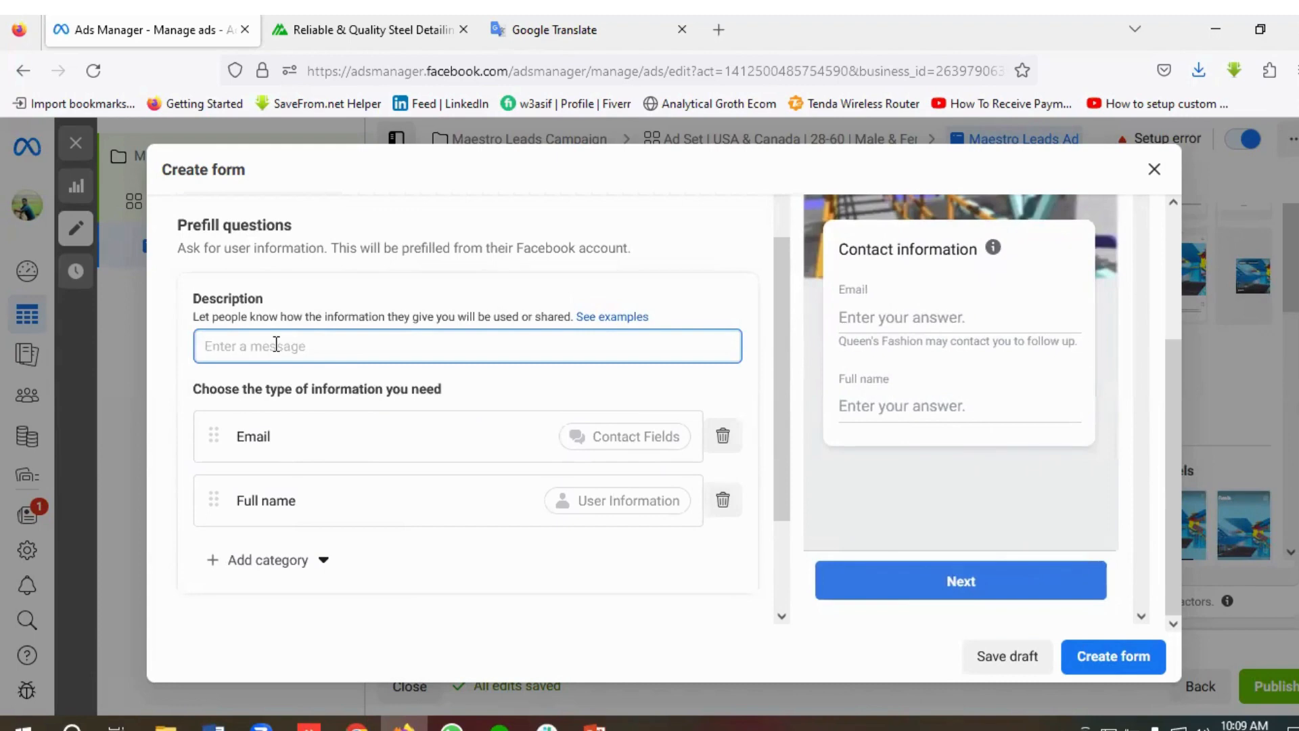
pyautogui.write('Maestr')
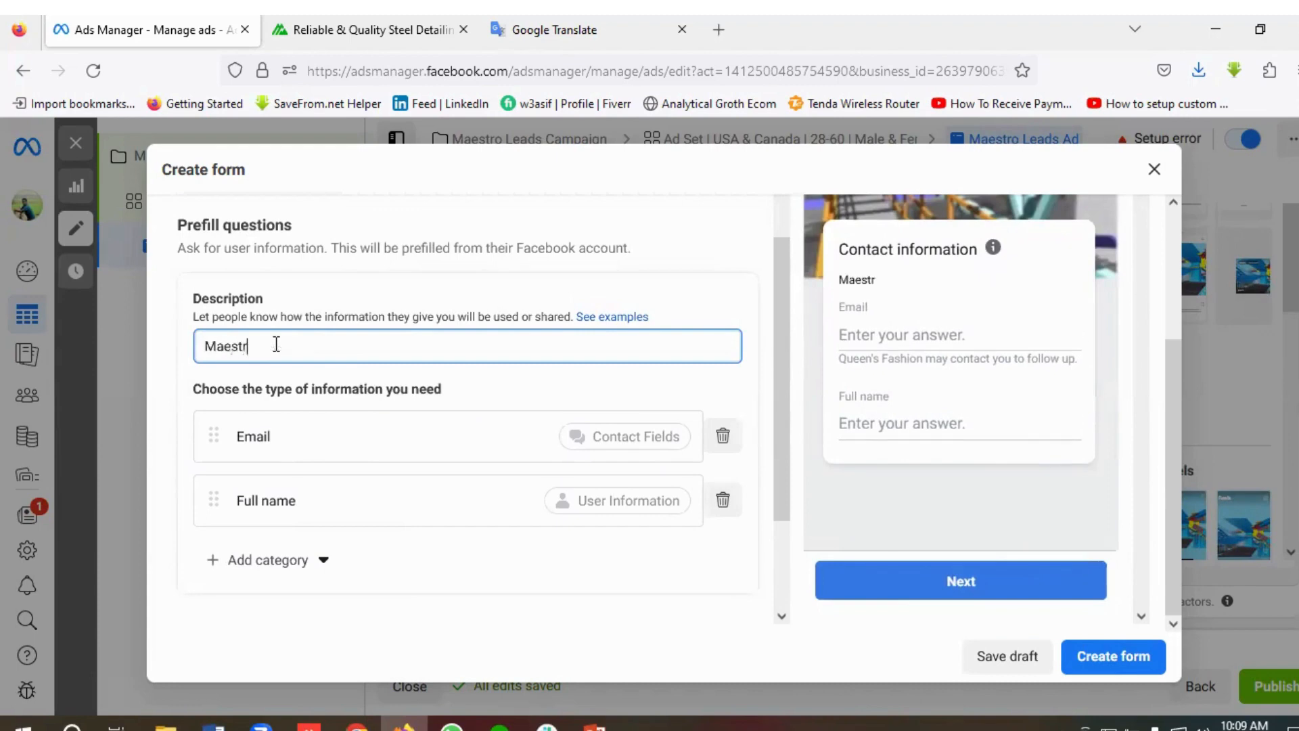
pyautogui.write('o Steel Detailin')
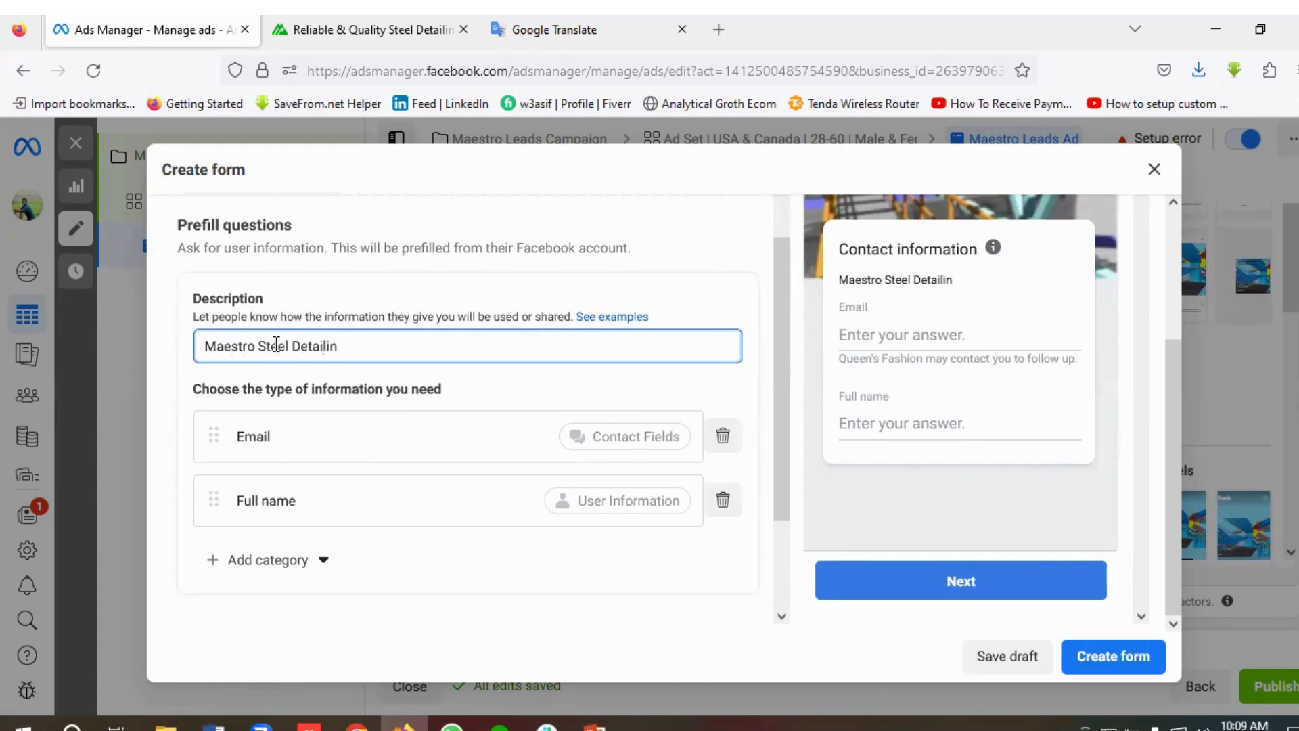
pyautogui.write('g Lead Form')
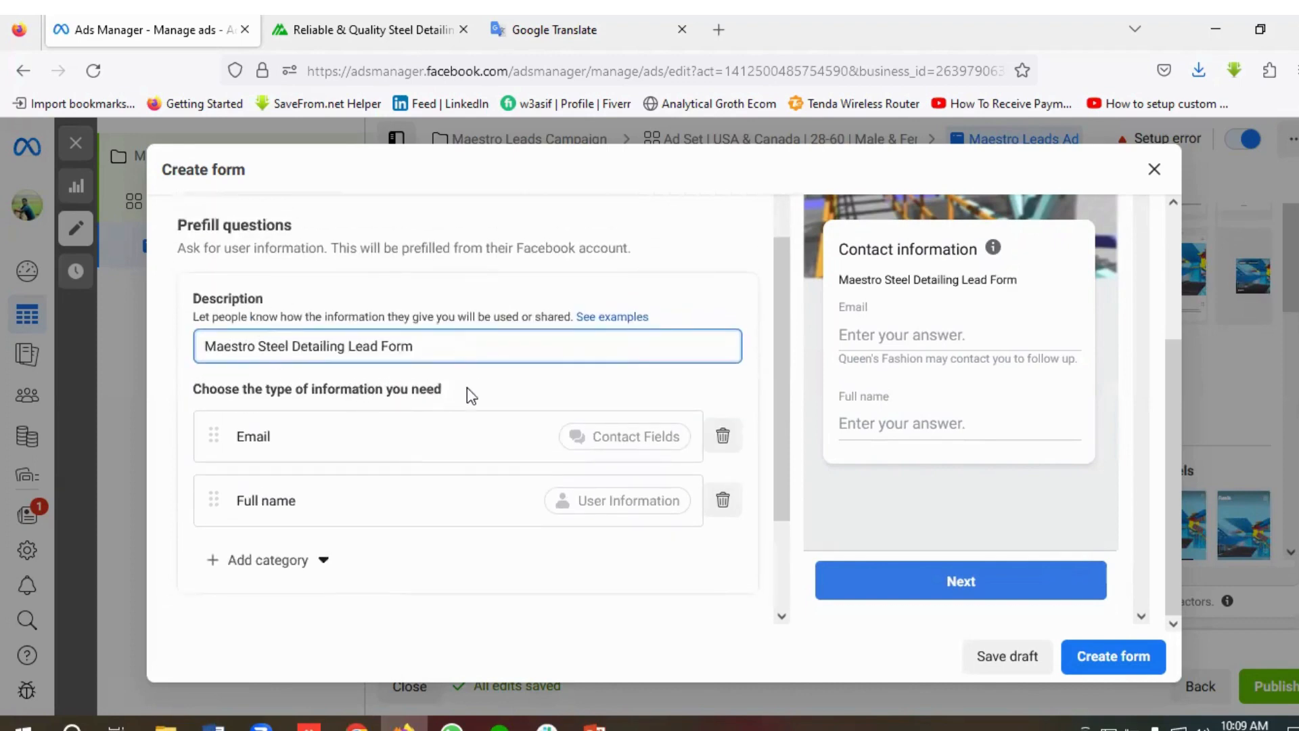
# Add Phone number from the contact fields to the prefilled information requested in the form
pyautogui.scroll(-2, 392, 392)
pyautogui.scroll(1, 392, 399)
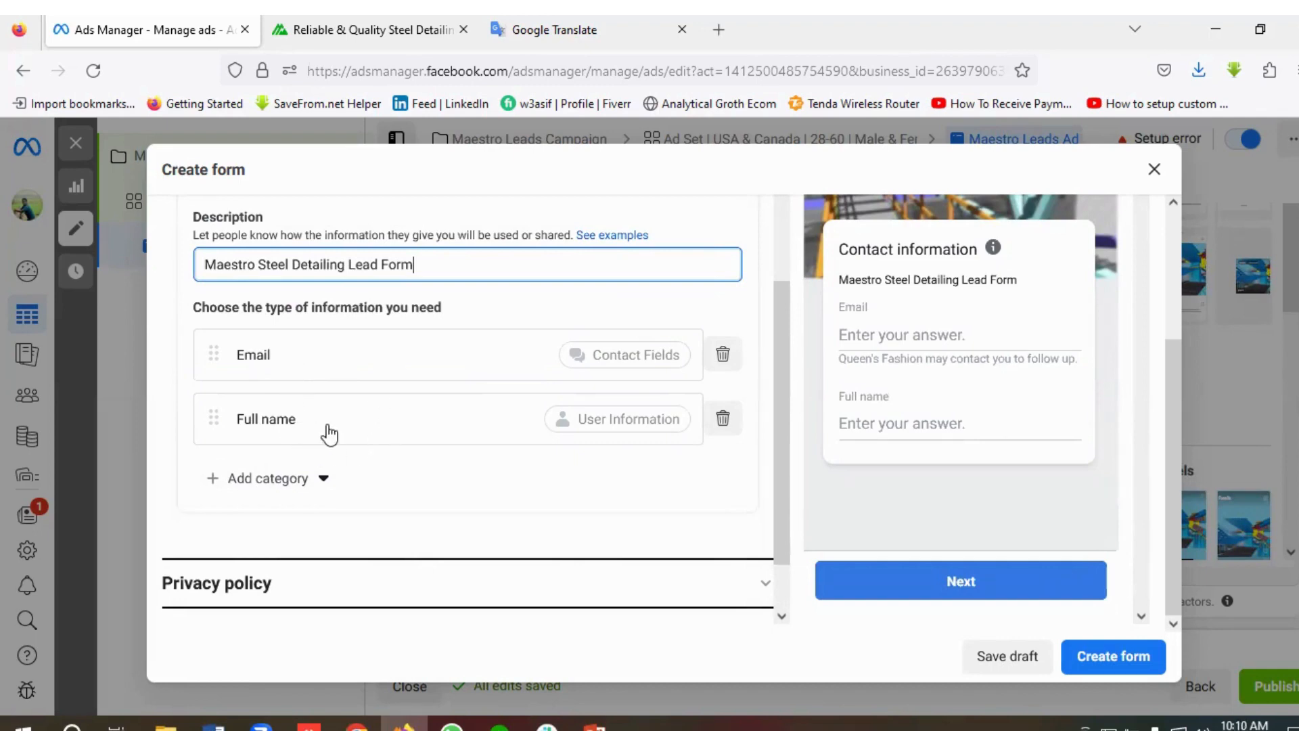
pyautogui.click(288, 492)
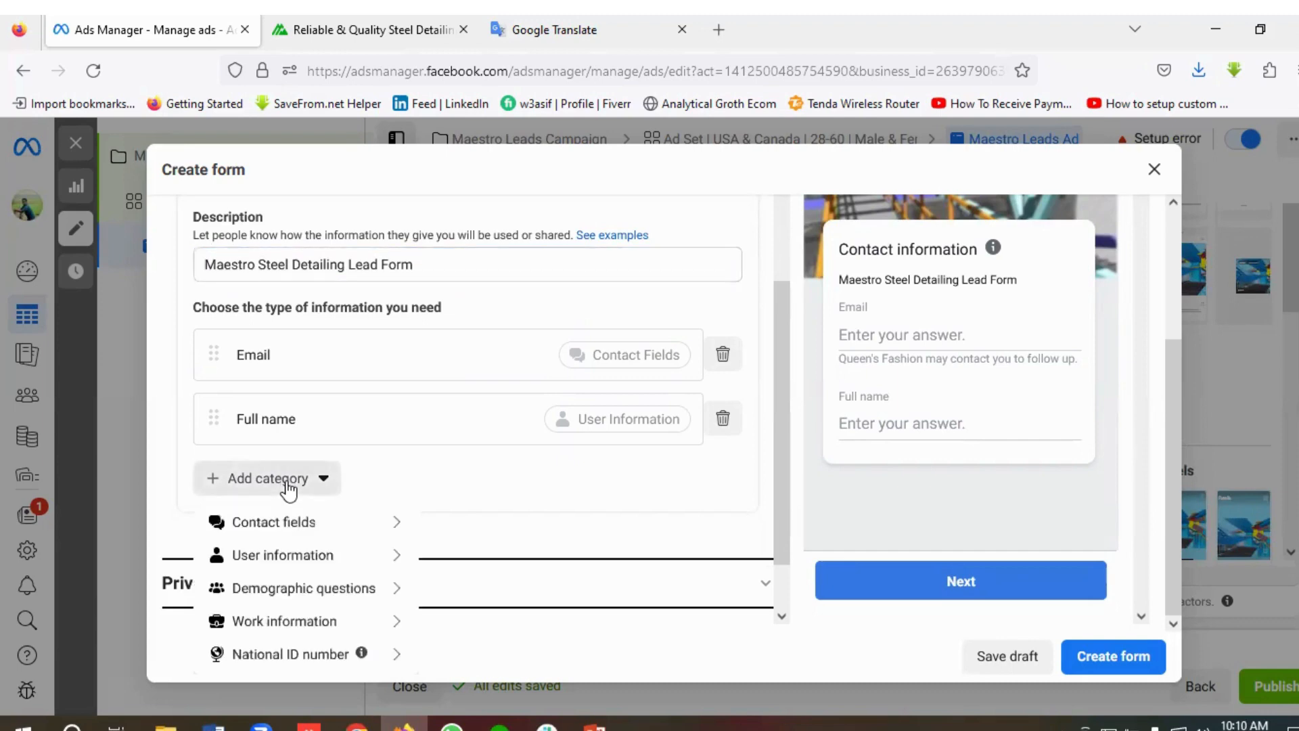
pyautogui.moveTo(291, 528)
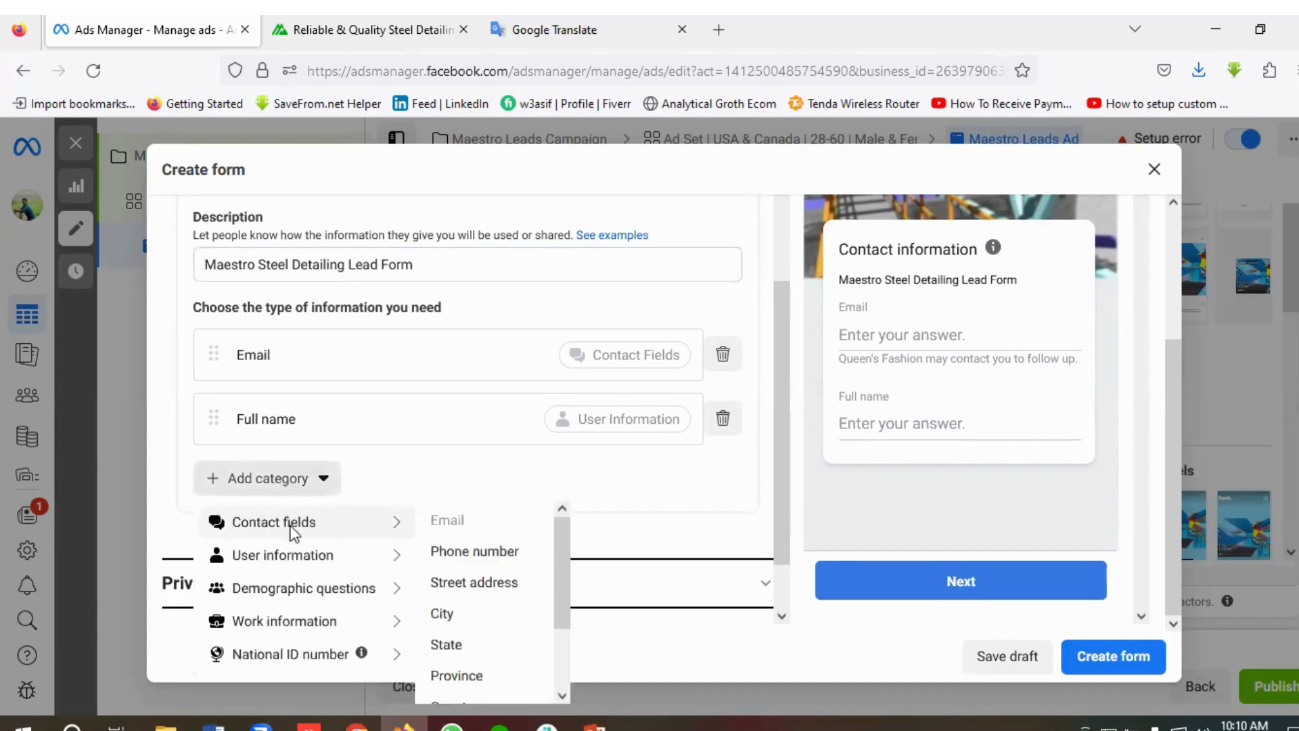
pyautogui.click(476, 552)
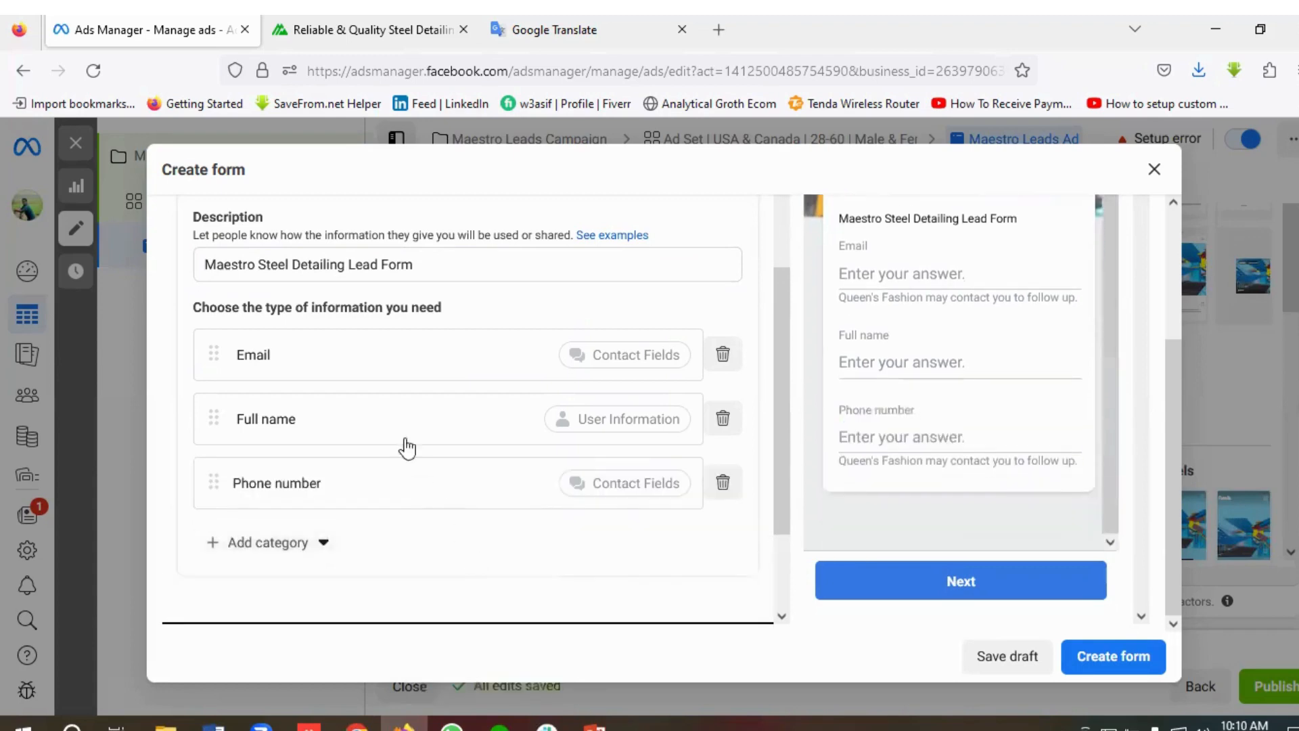
# Examine the additional prefill field categories available for the form: contact fields, user information, demographic questions, work information and national ID number
pyautogui.scroll(-2, 352, 446)
pyautogui.click(306, 465)
pyautogui.moveTo(314, 504)
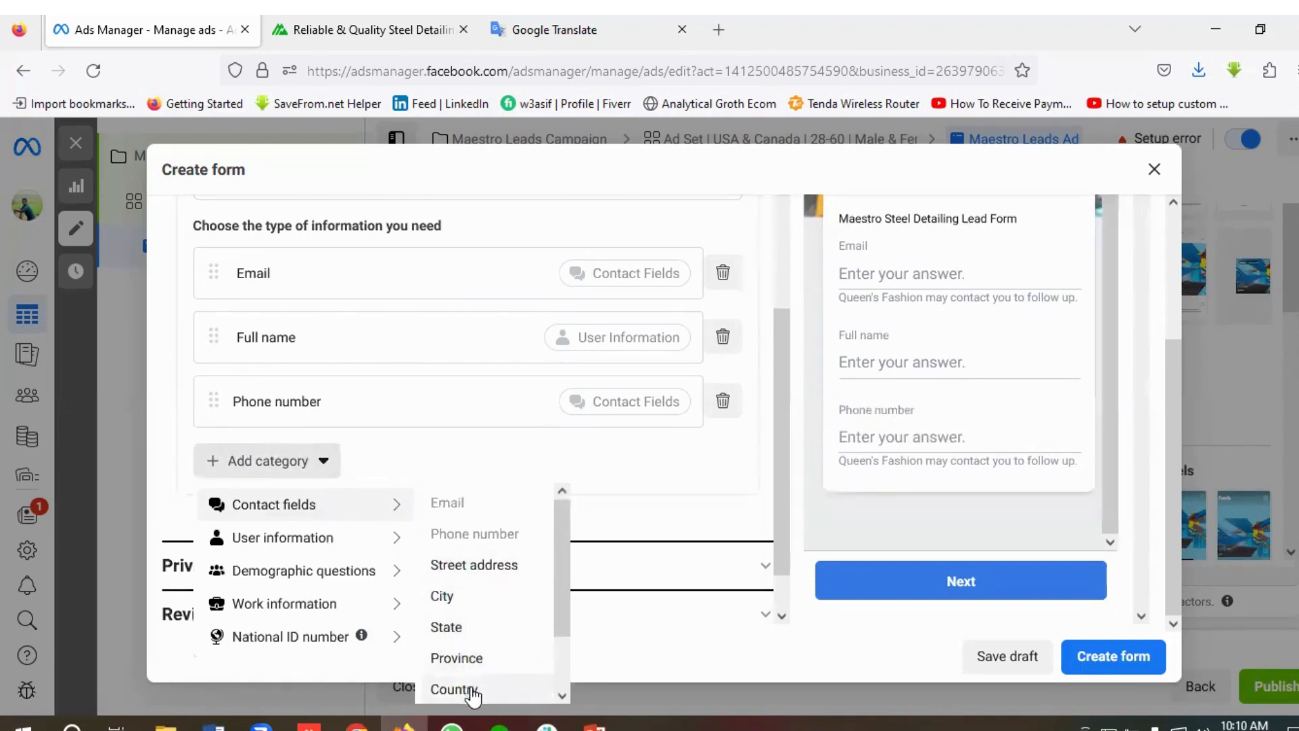
pyautogui.moveTo(325, 537)
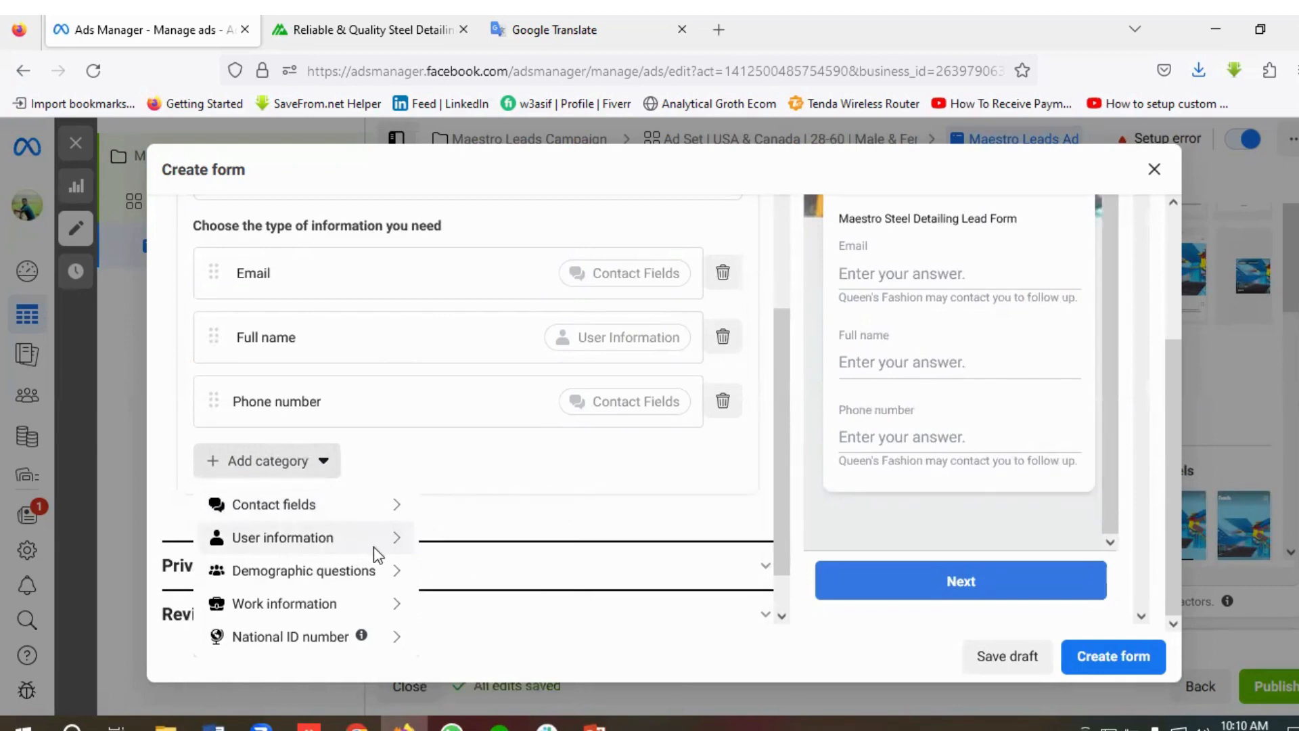
pyautogui.moveTo(398, 553)
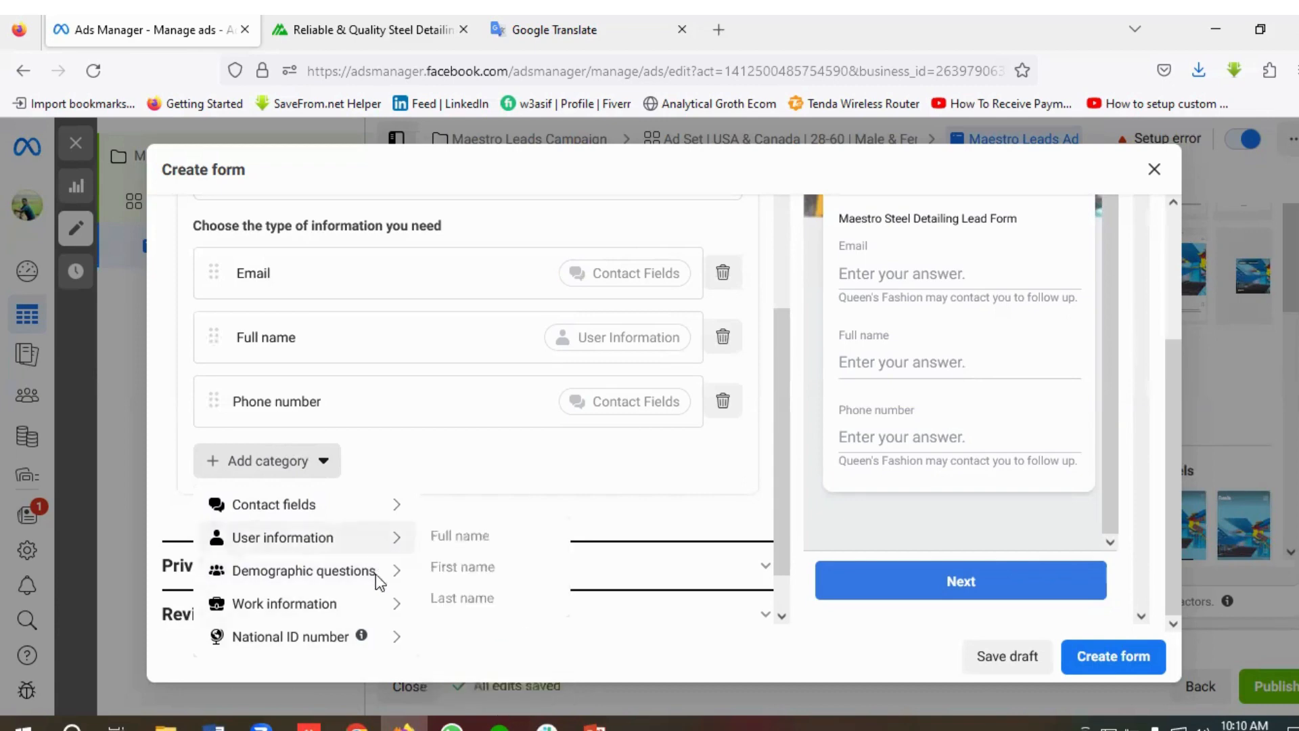
pyautogui.moveTo(377, 611)
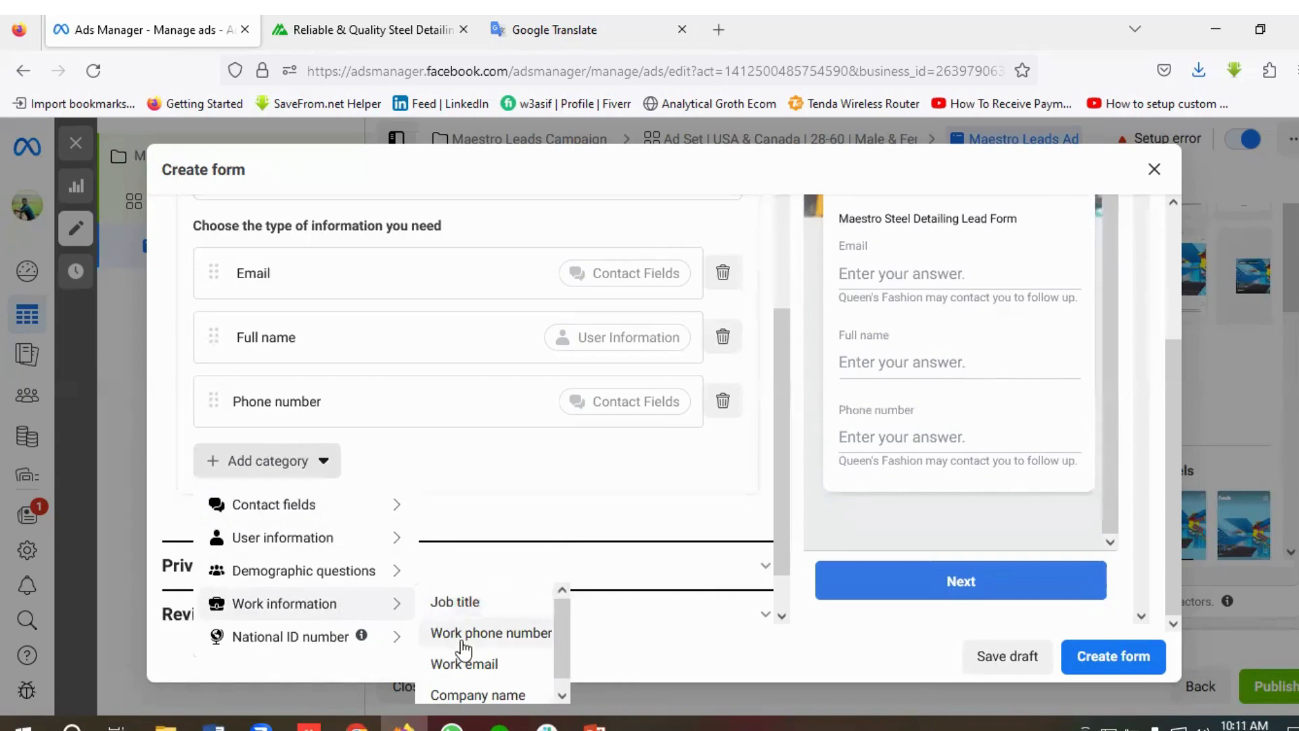
pyautogui.moveTo(321, 646)
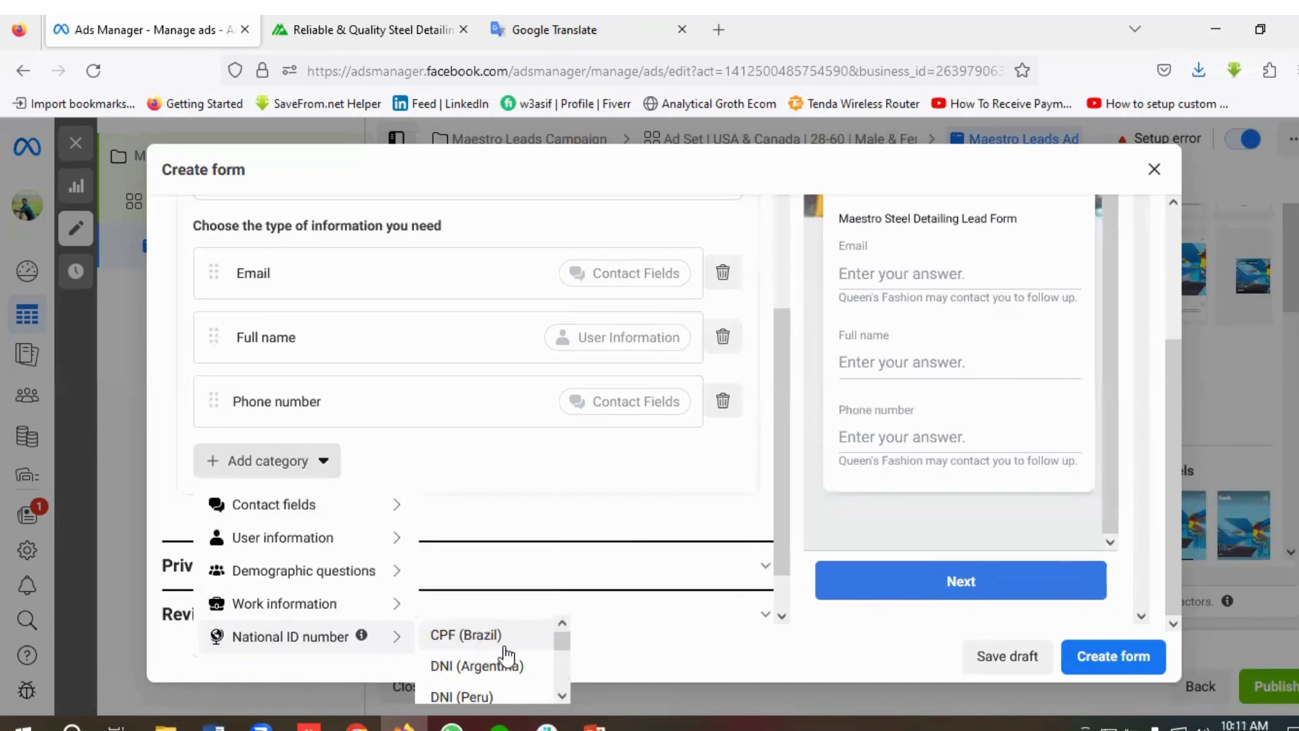
pyautogui.scroll(-3, 480, 656)
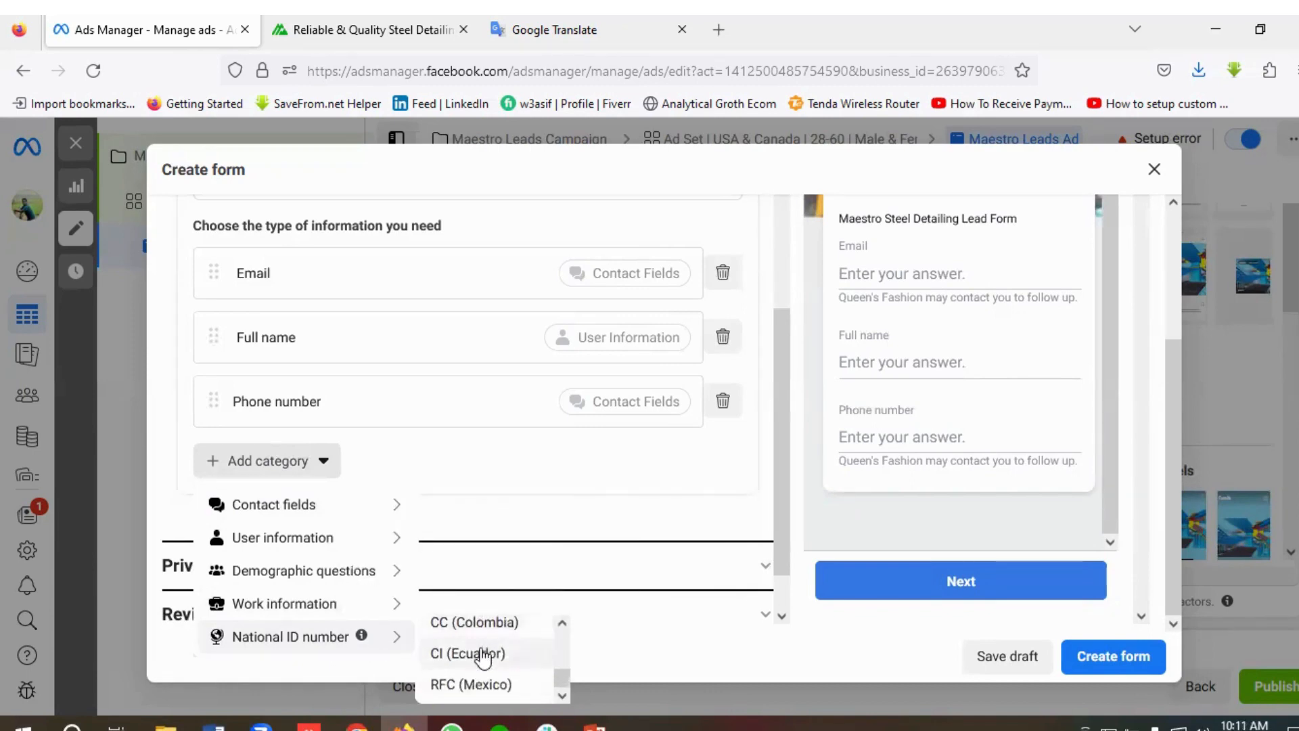
pyautogui.scroll(4, 481, 652)
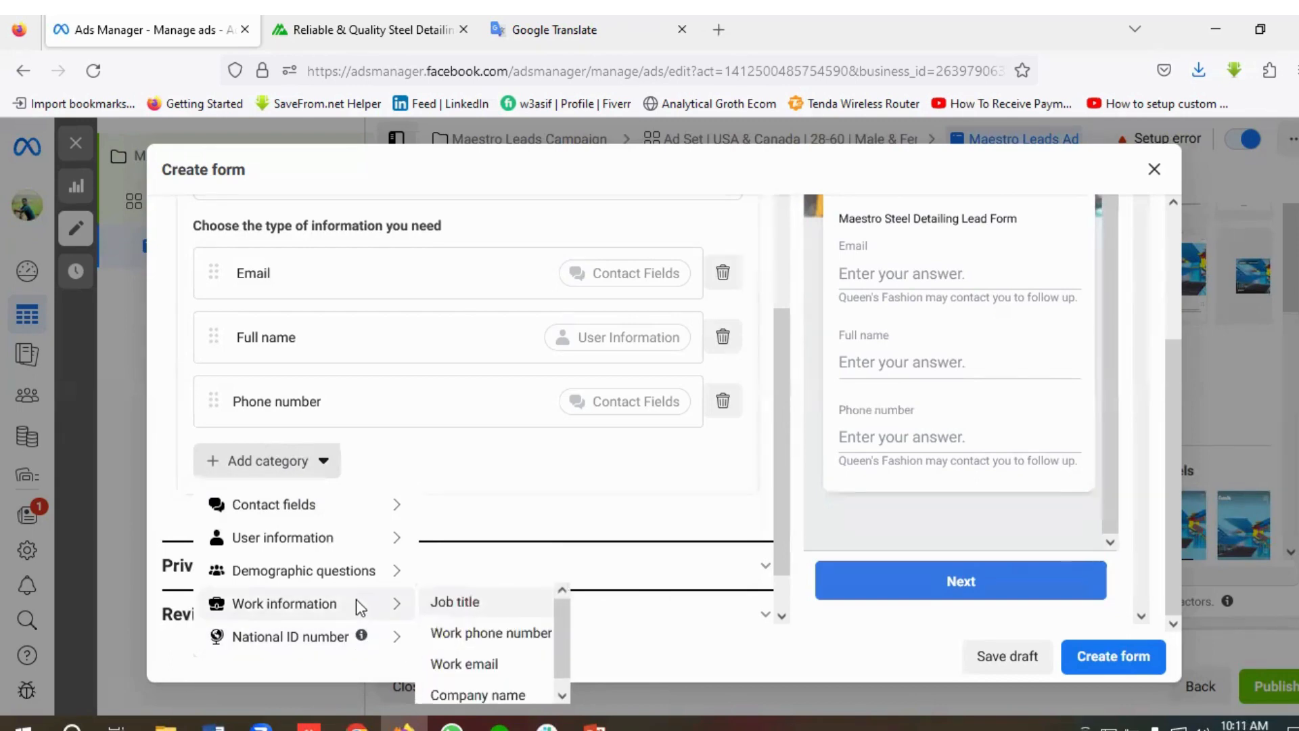
pyautogui.moveTo(373, 542)
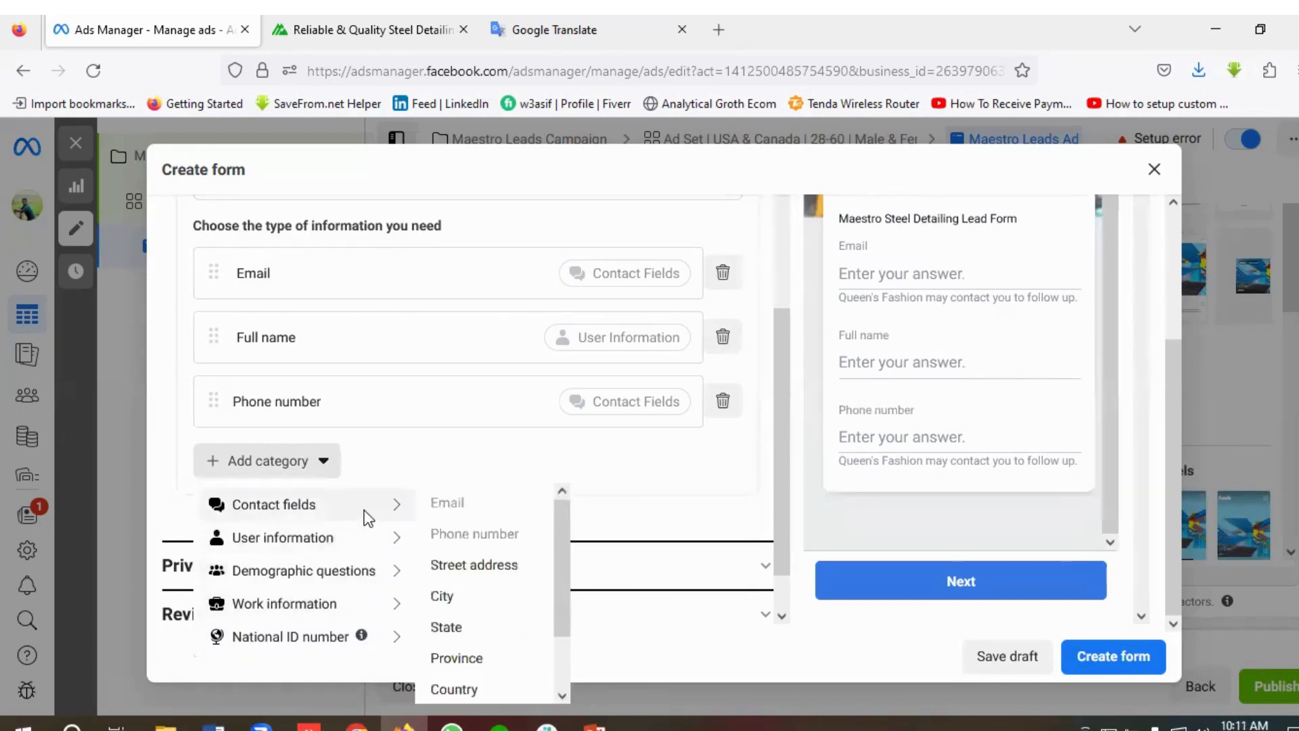
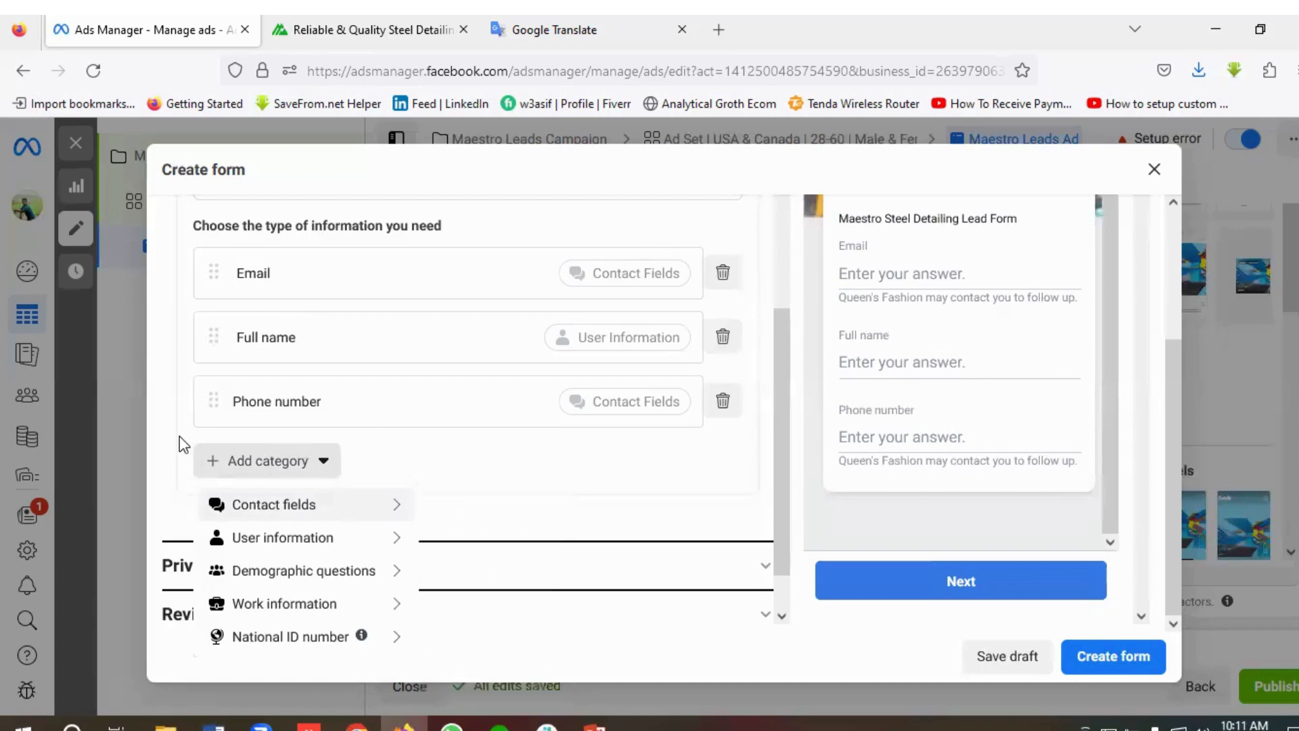
pyautogui.click(157, 457)
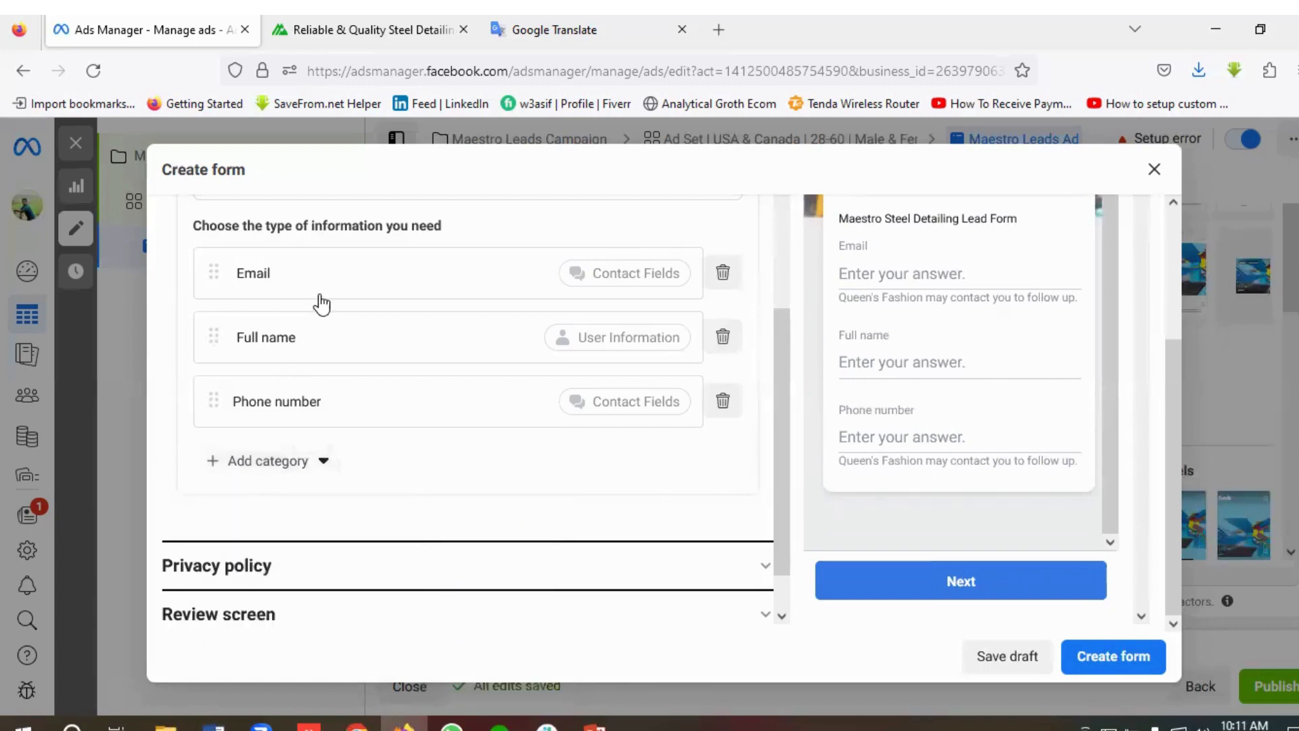
pyautogui.scroll(-1, 355, 400)
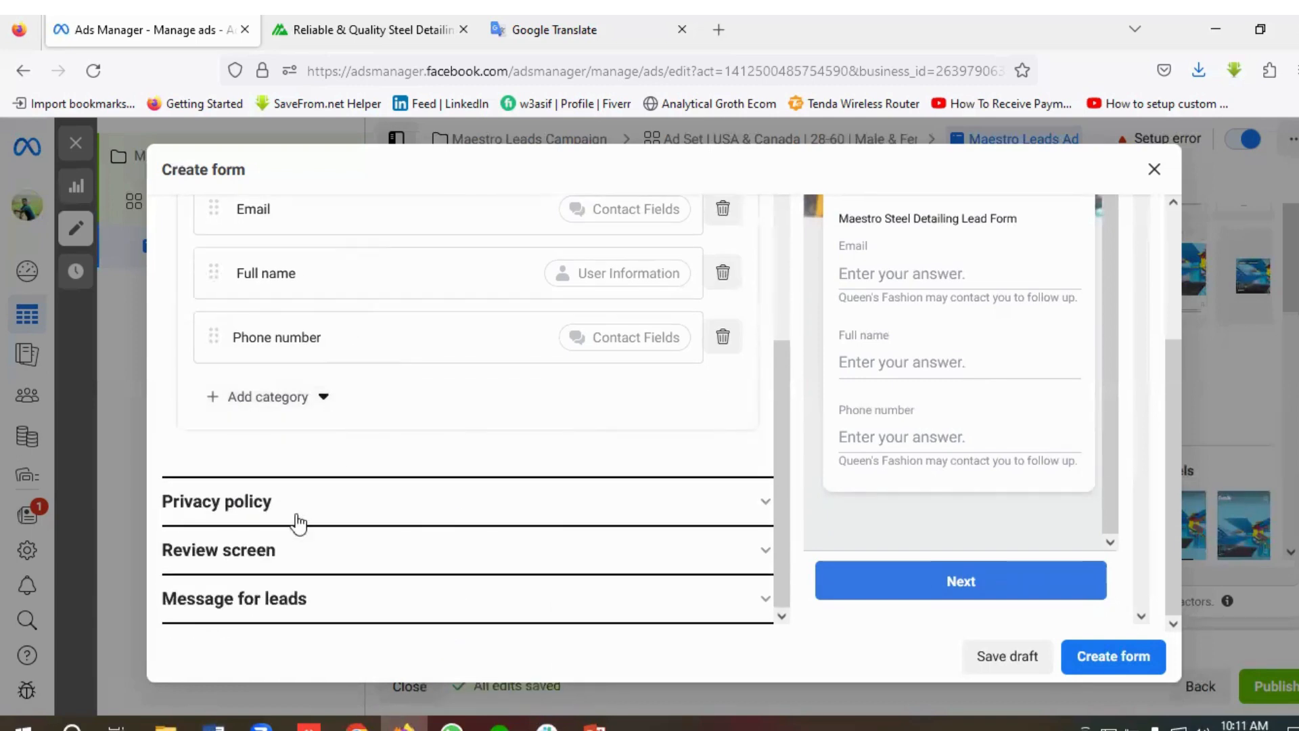
pyautogui.click(235, 502)
pyautogui.scroll(2, 325, 455)
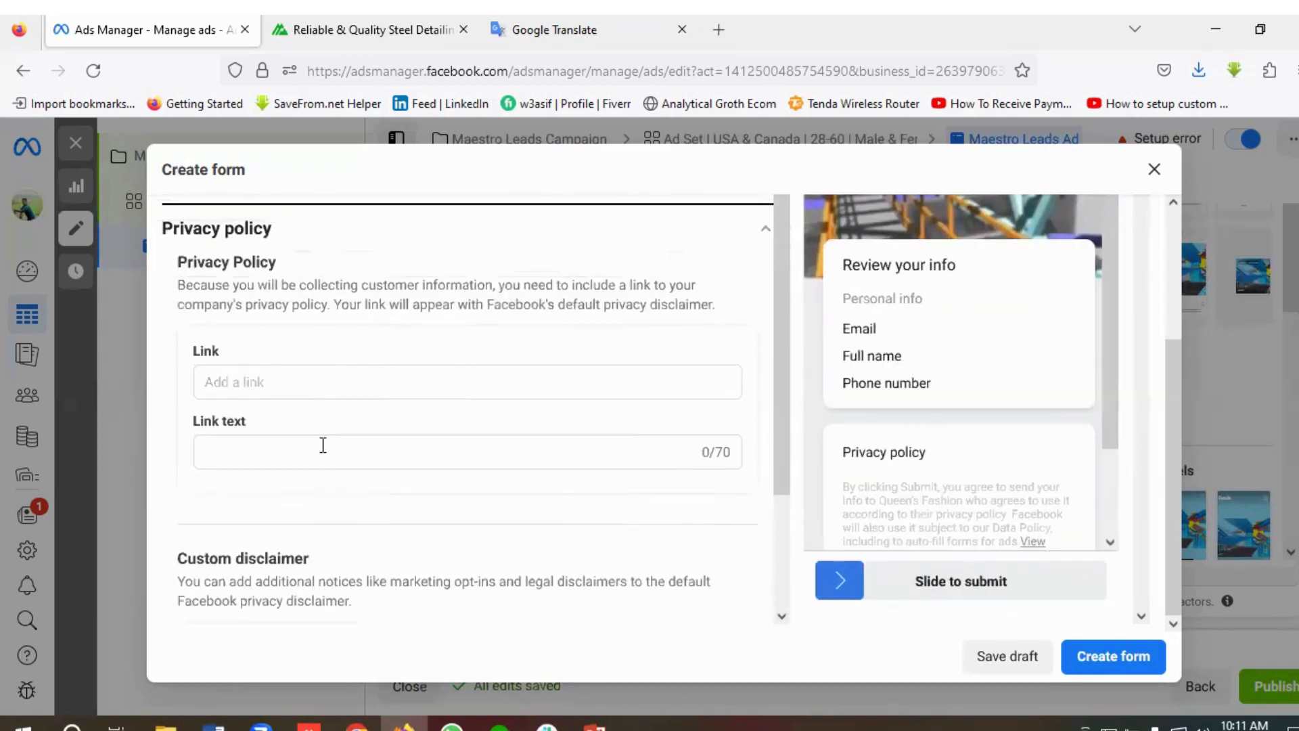
pyautogui.click(253, 382)
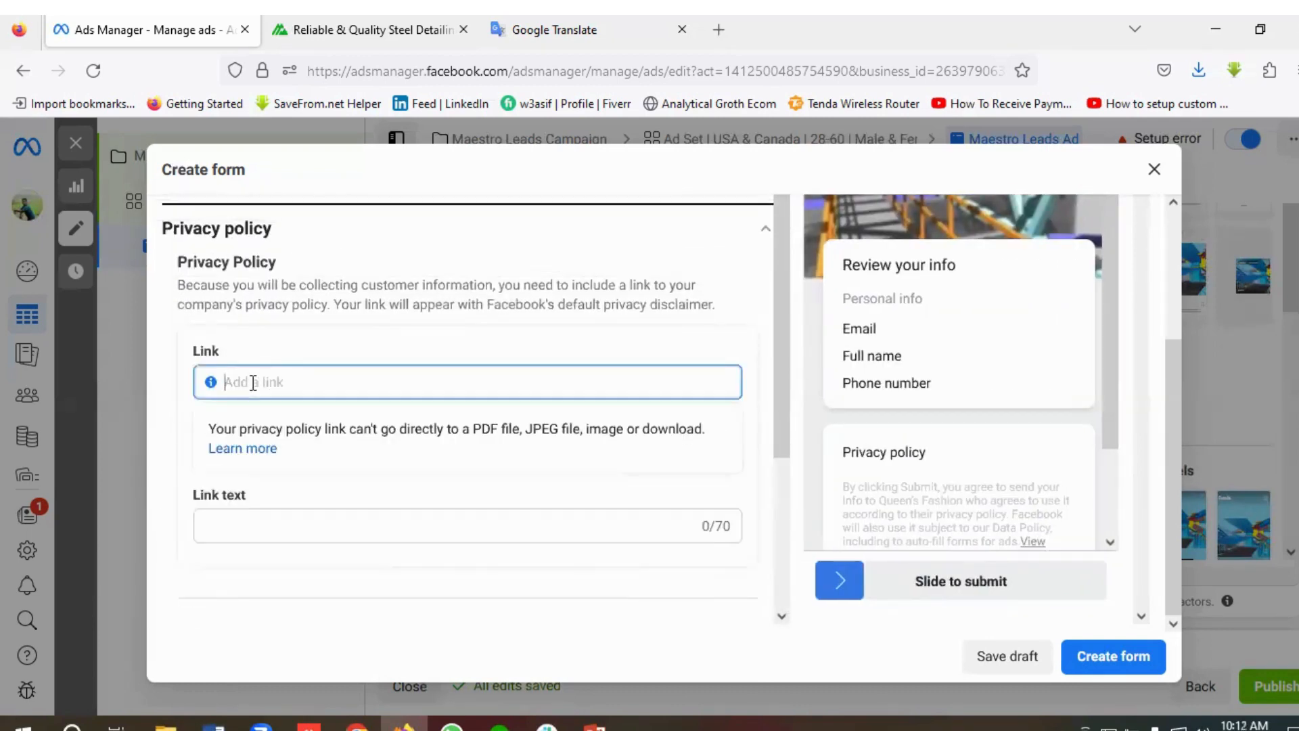
pyautogui.click(401, 20)
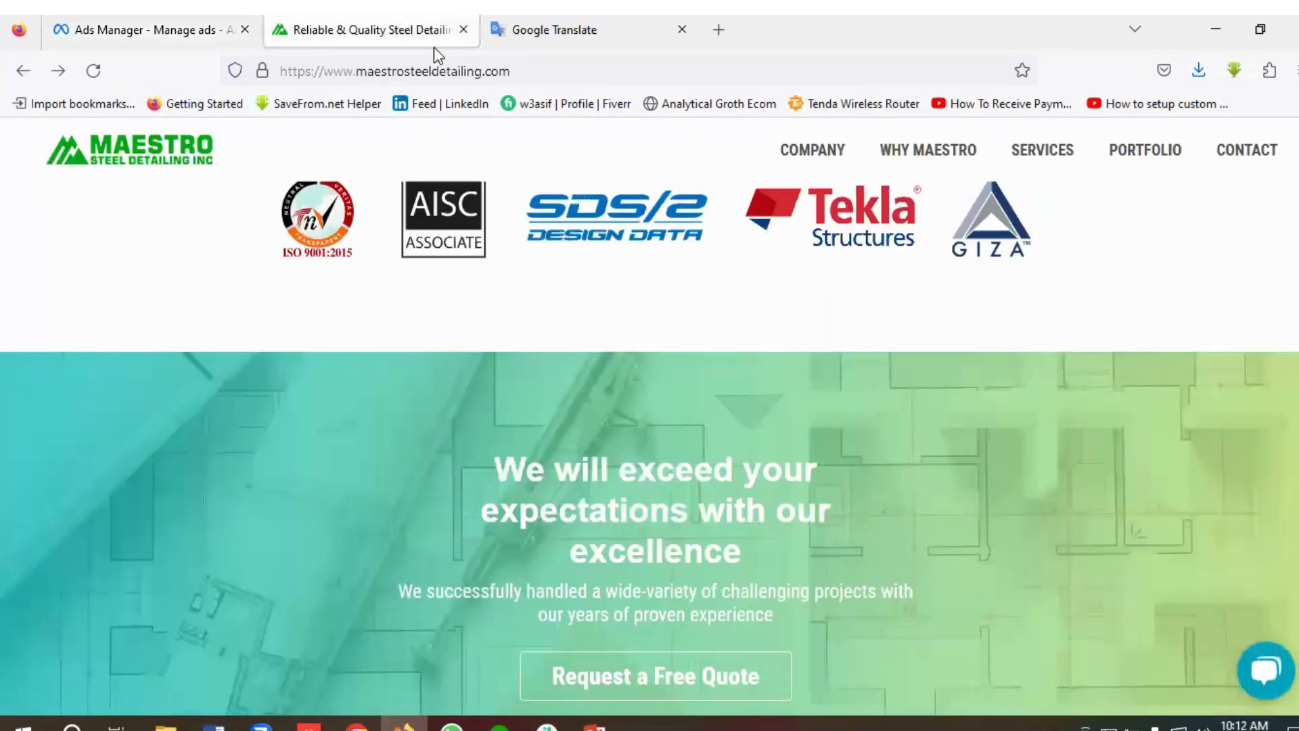
pyautogui.hotkey('ctrl', 'l')
pyautogui.rightClick(428, 73)
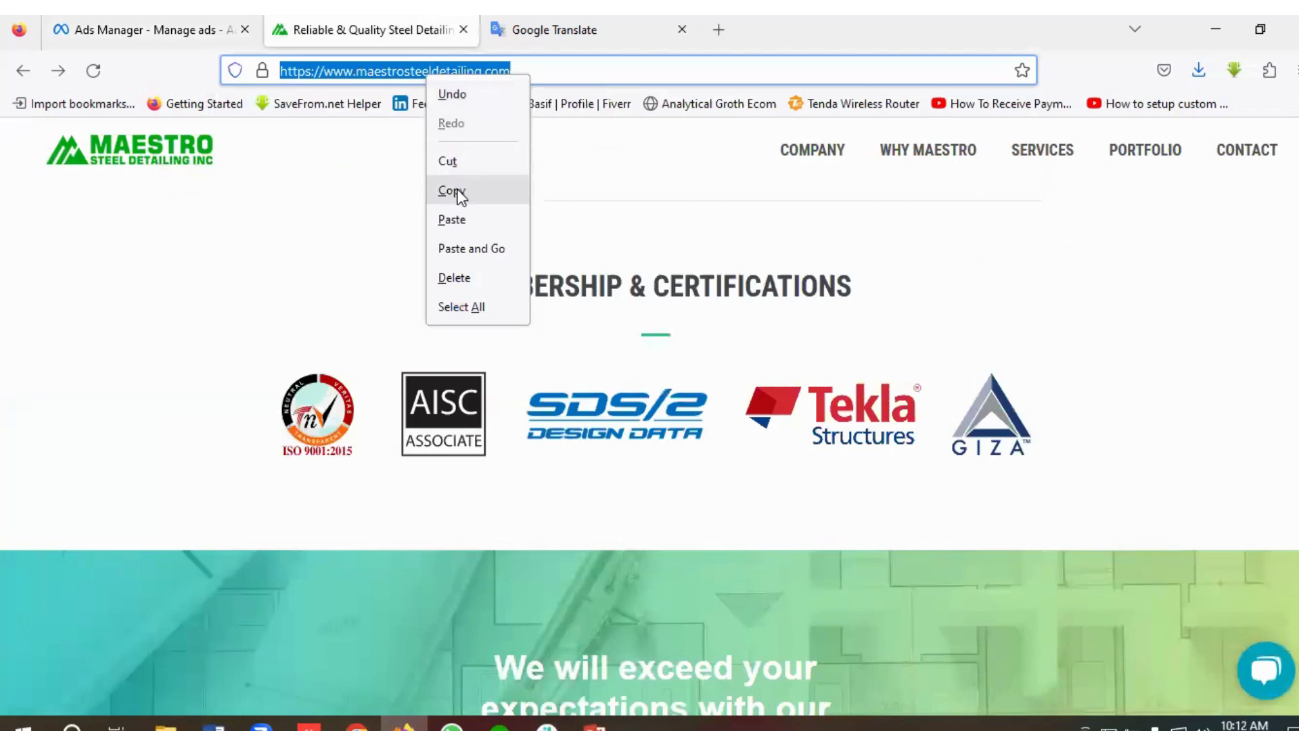
pyautogui.click(460, 190)
pyautogui.click(188, 27)
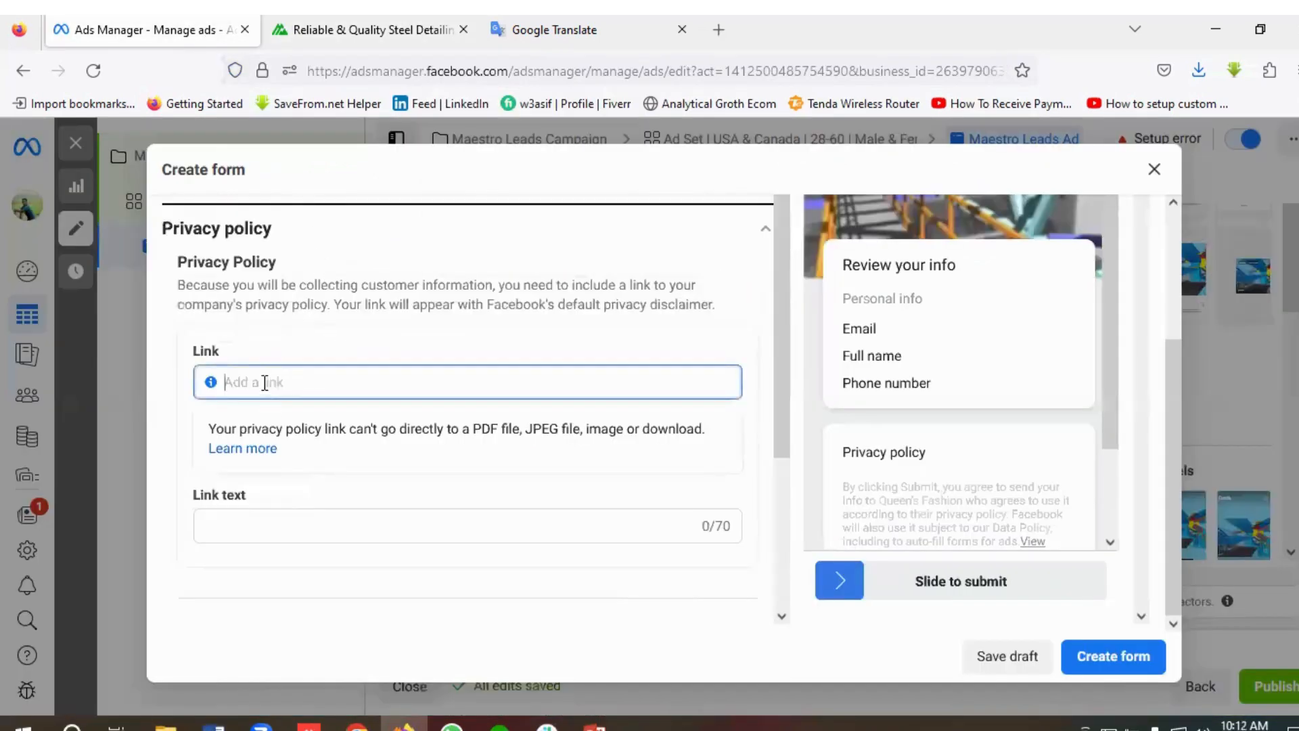
pyautogui.hotkey('ctrl', 'v')
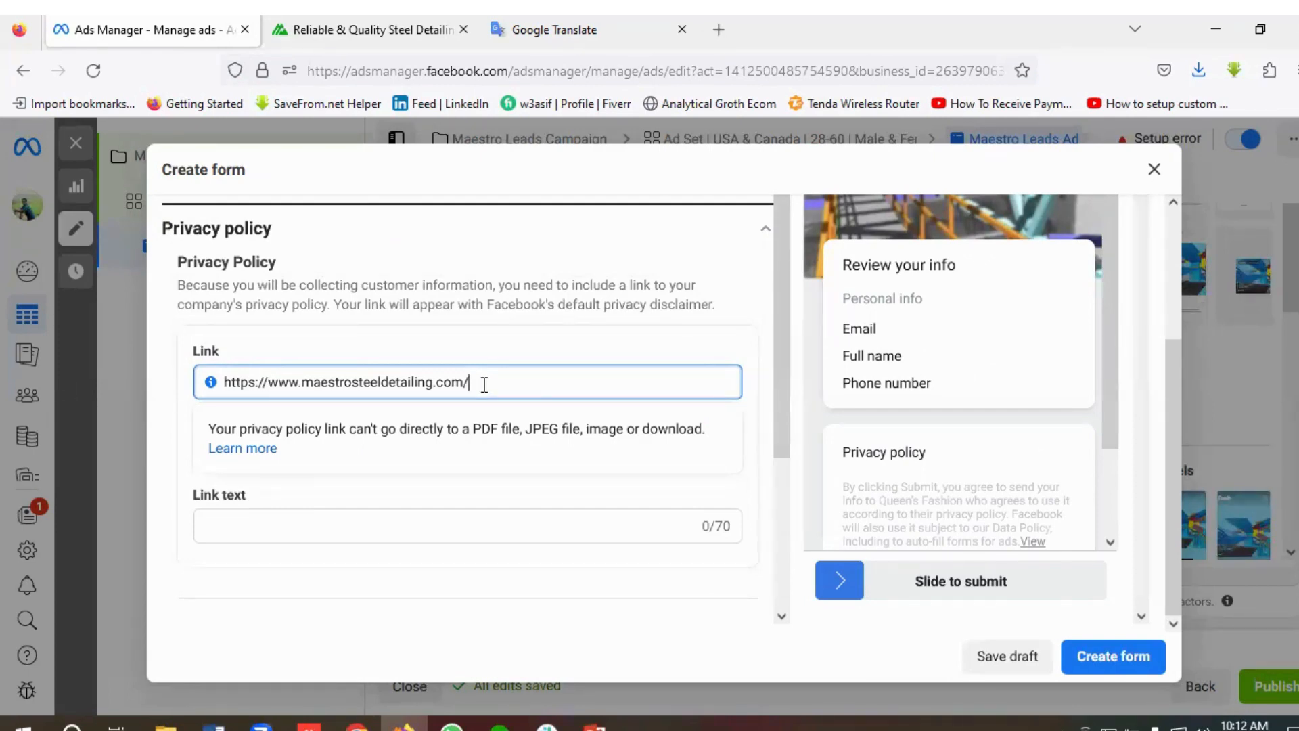
pyautogui.write('privacy-policy')
# Set the privacy policy link text to "Privacy Policy" and check how it appears in the form preview
pyautogui.scroll(-2, 264, 463)
pyautogui.click(258, 444)
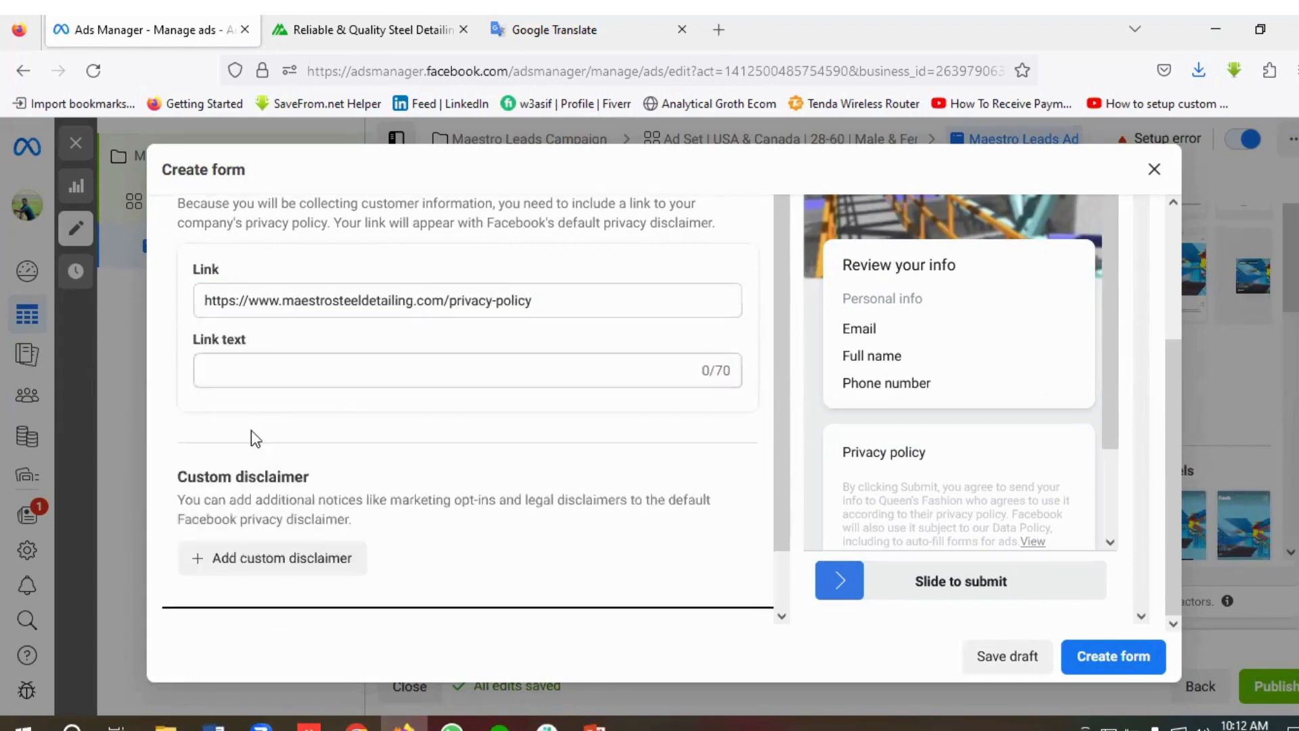
pyautogui.click(237, 366)
pyautogui.write('P')
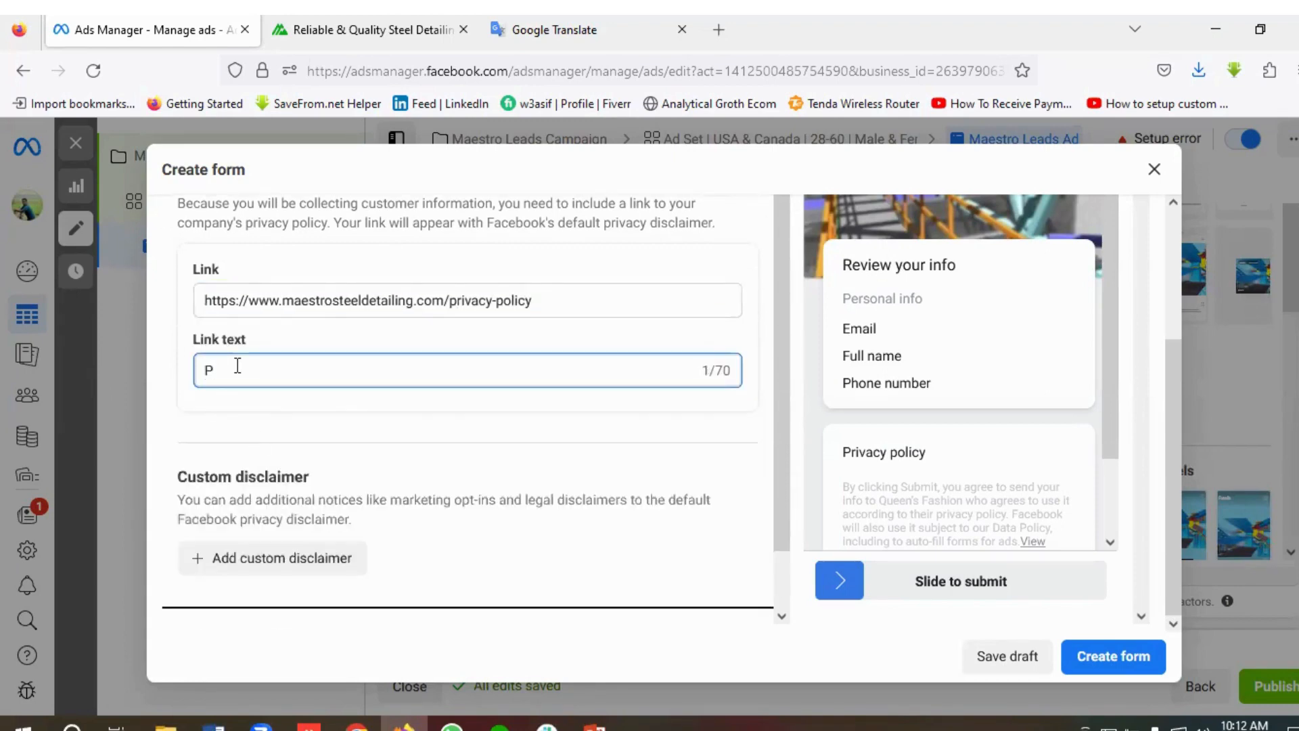
pyautogui.write('rivacy Policy')
pyautogui.scroll(-1, 369, 405)
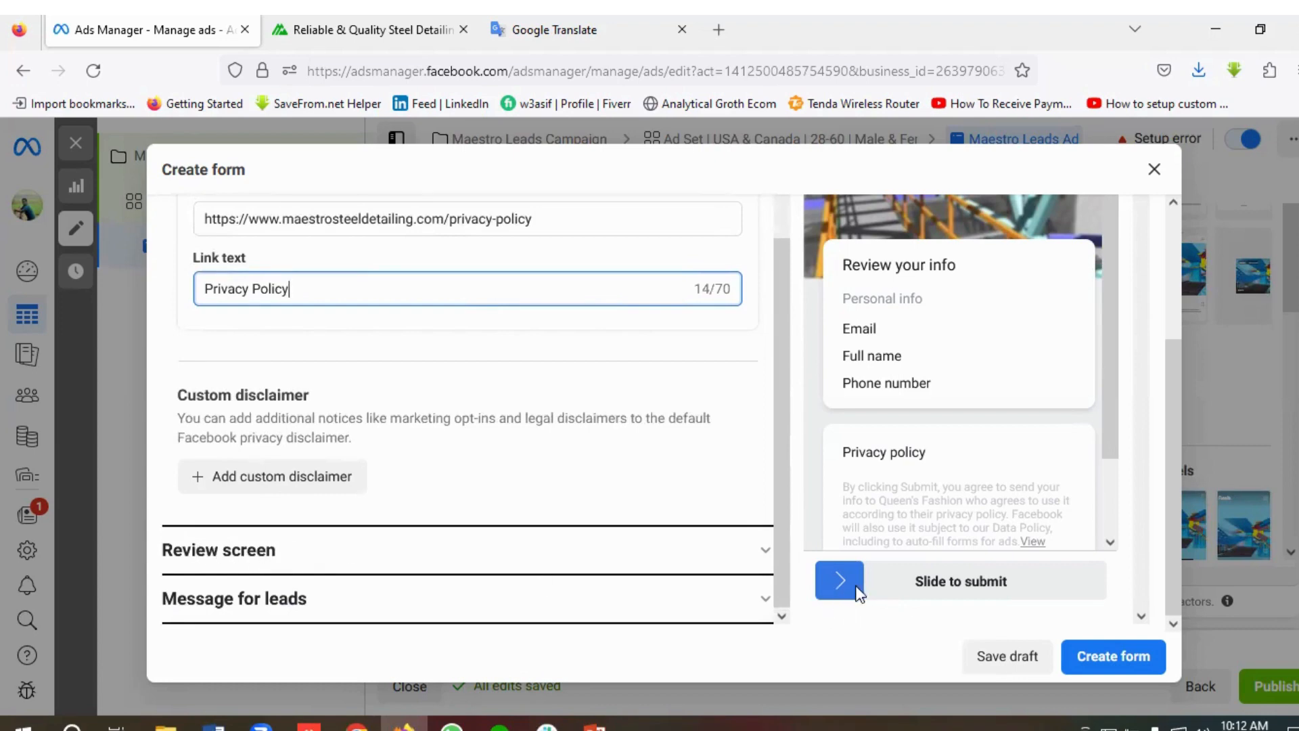
pyautogui.scroll(-2, 906, 525)
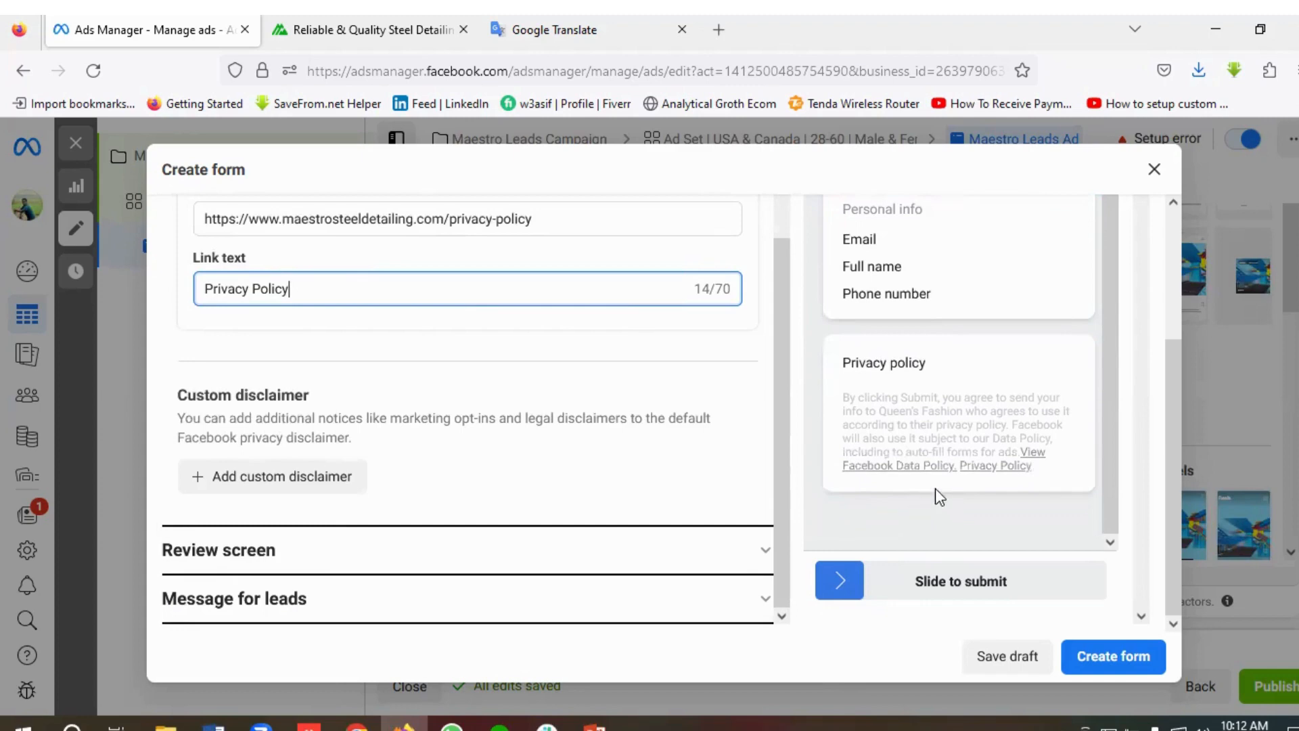
pyautogui.scroll(2, 935, 488)
pyautogui.scroll(-2, 938, 477)
pyautogui.scroll(2, 947, 467)
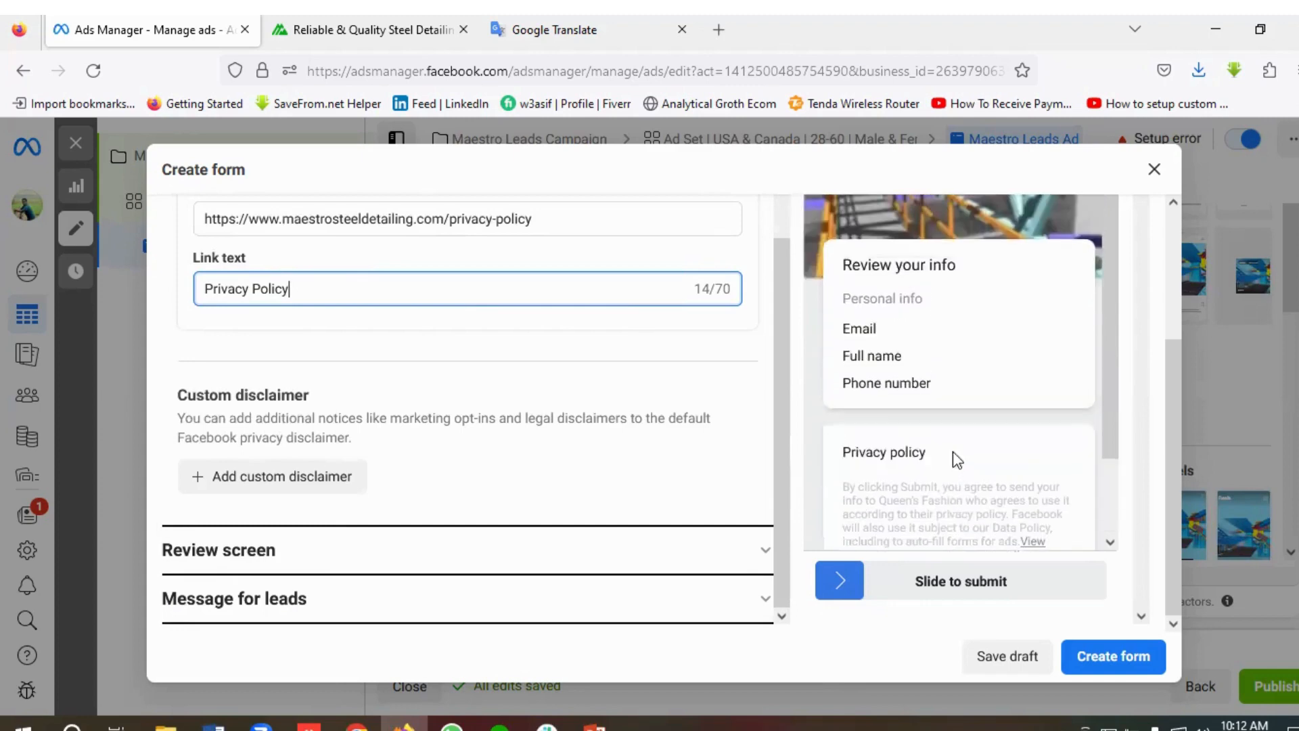
# Open the message for leads settings and review the headline, description and call-to-action options
pyautogui.click(298, 608)
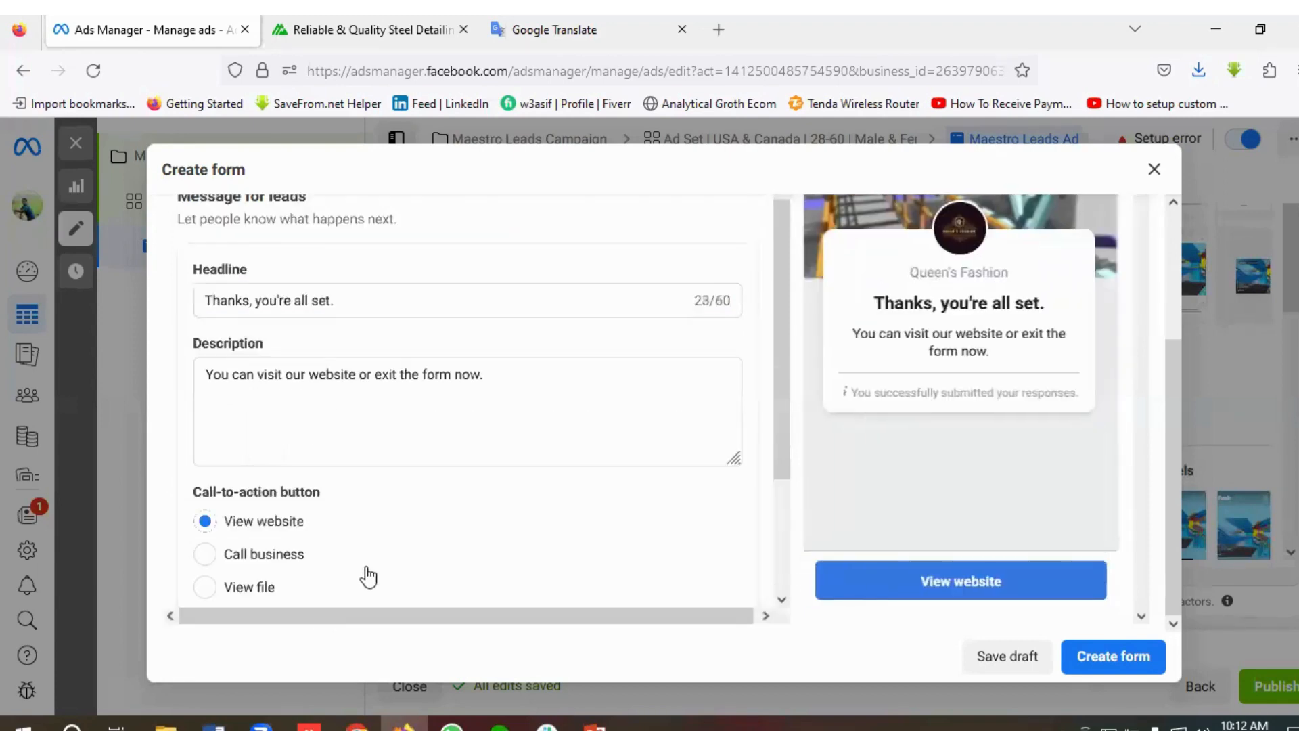
pyautogui.scroll(-1, 370, 574)
pyautogui.scroll(2, 372, 559)
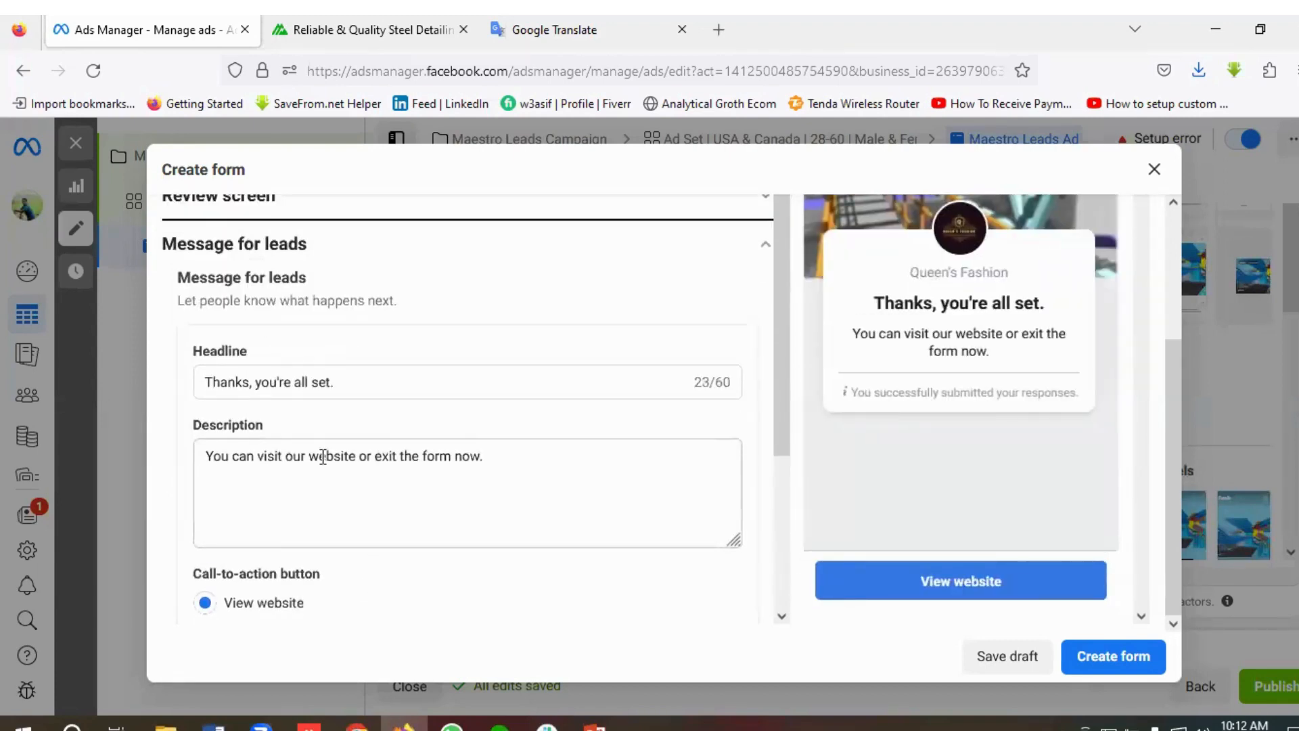
pyautogui.scroll(-1, 326, 419)
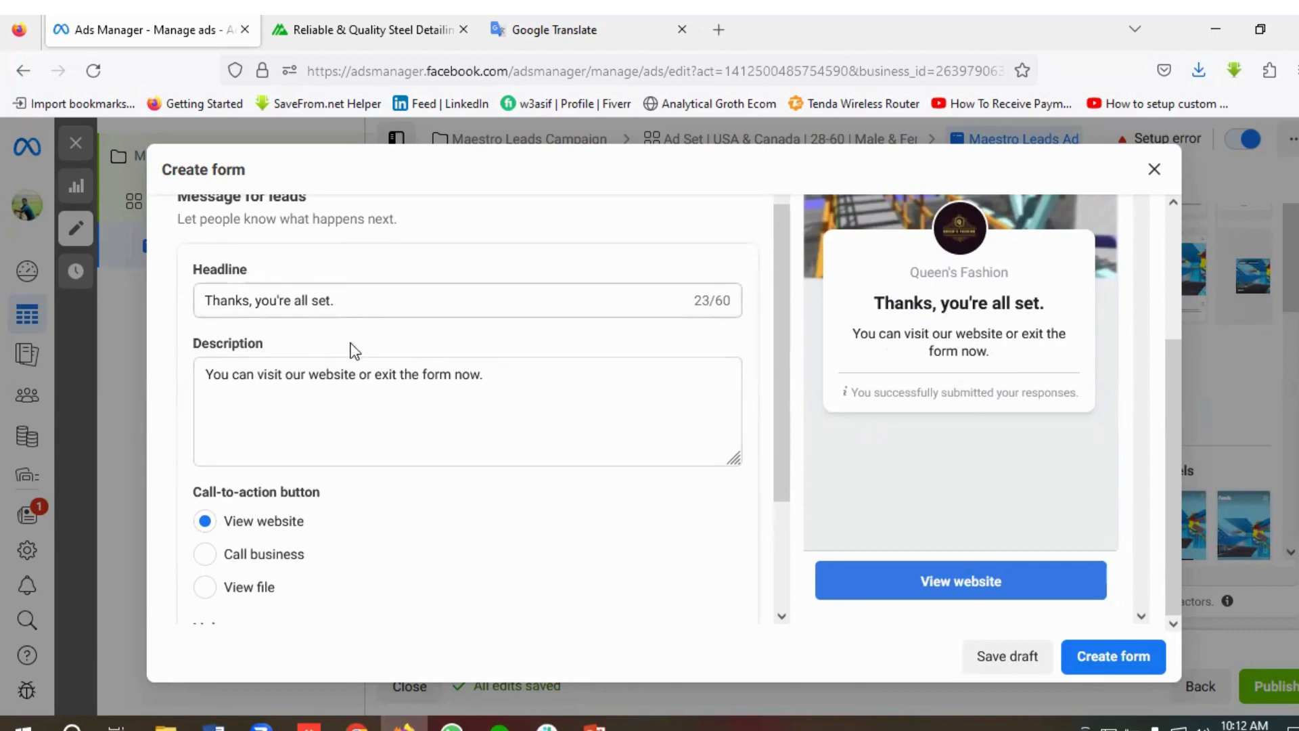
pyautogui.scroll(-3, 318, 348)
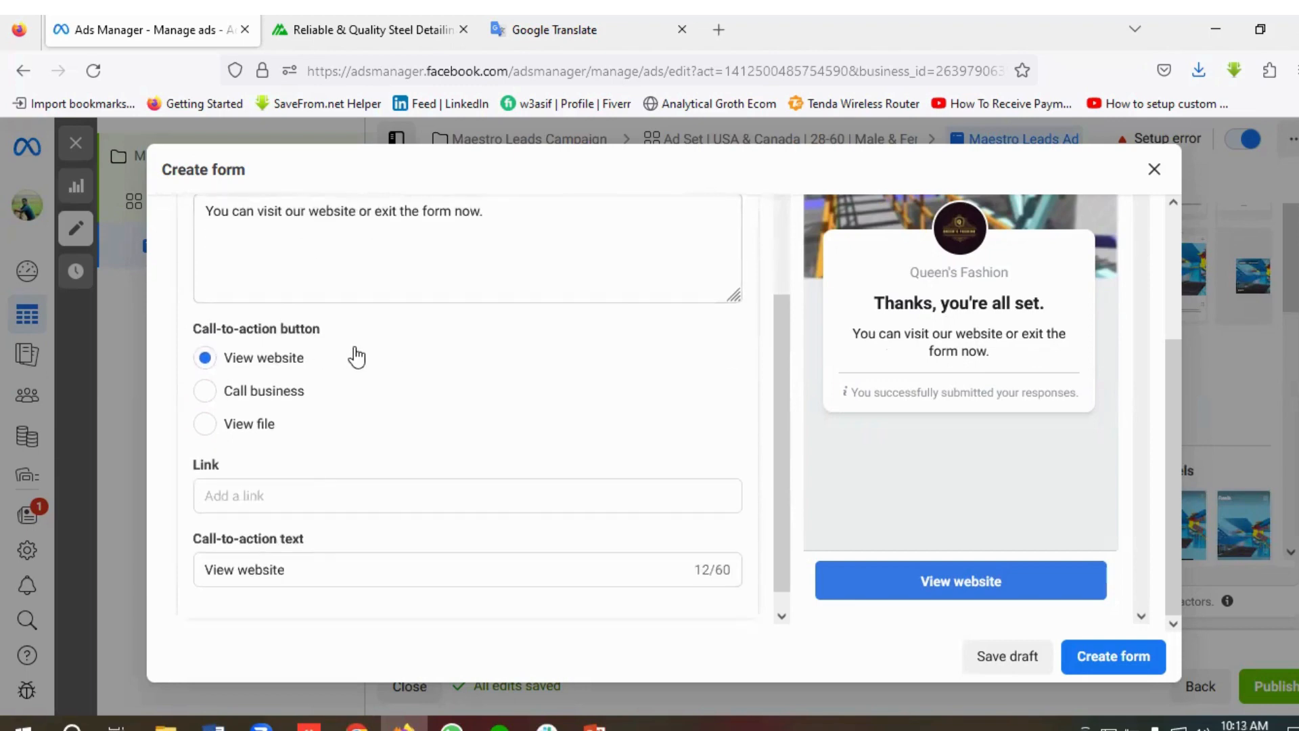
pyautogui.scroll(1, 353, 351)
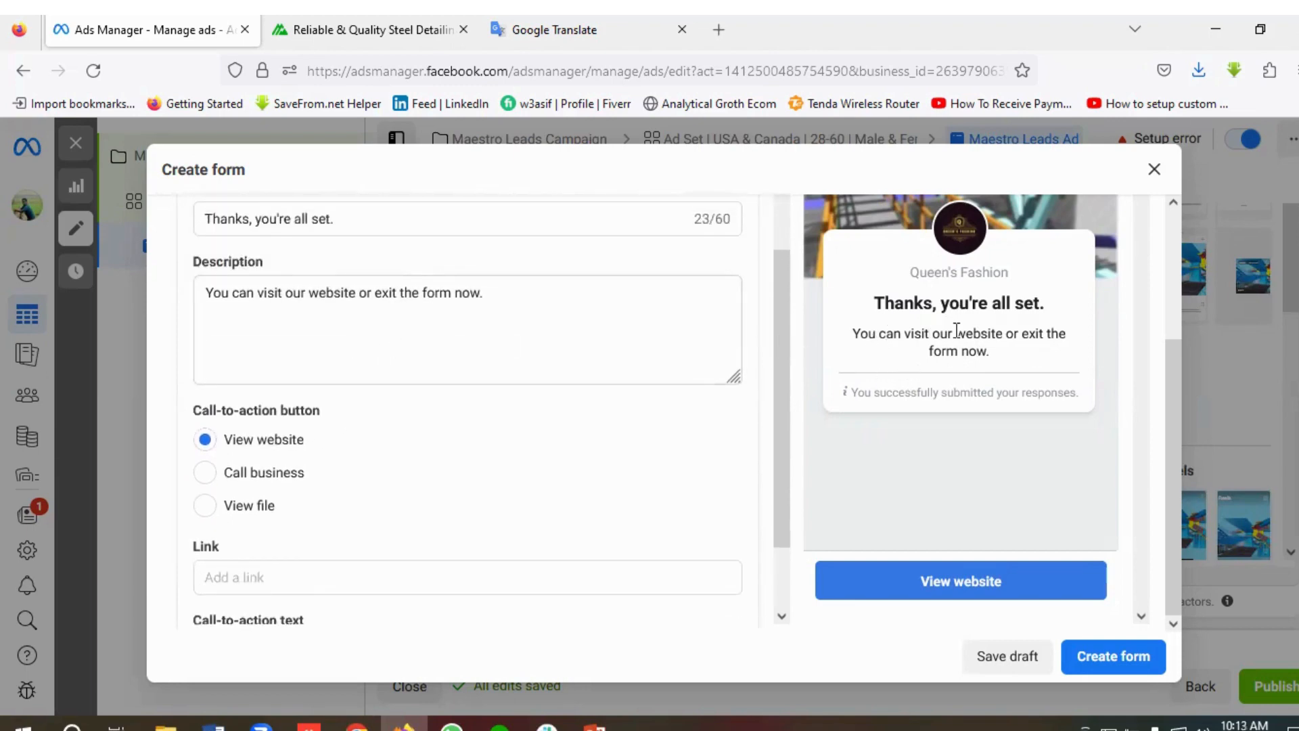
pyautogui.scroll(-2, 456, 461)
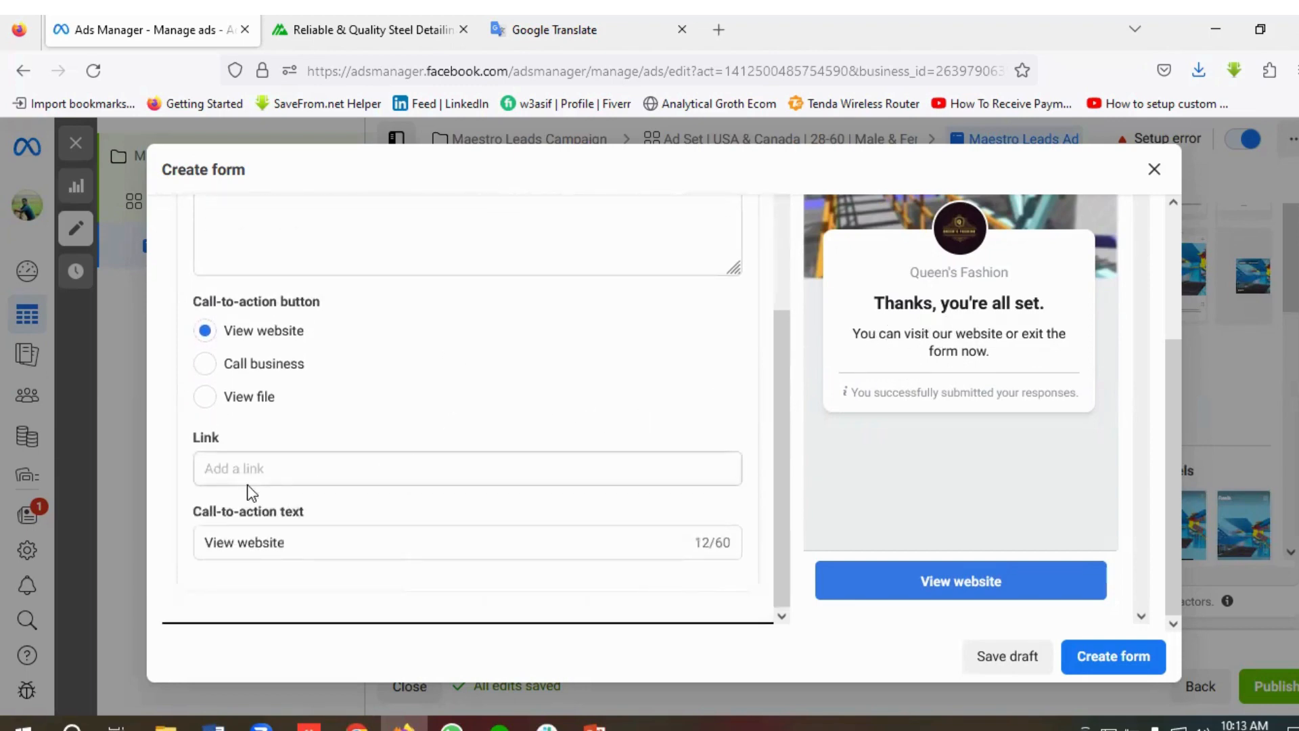
pyautogui.click(251, 467)
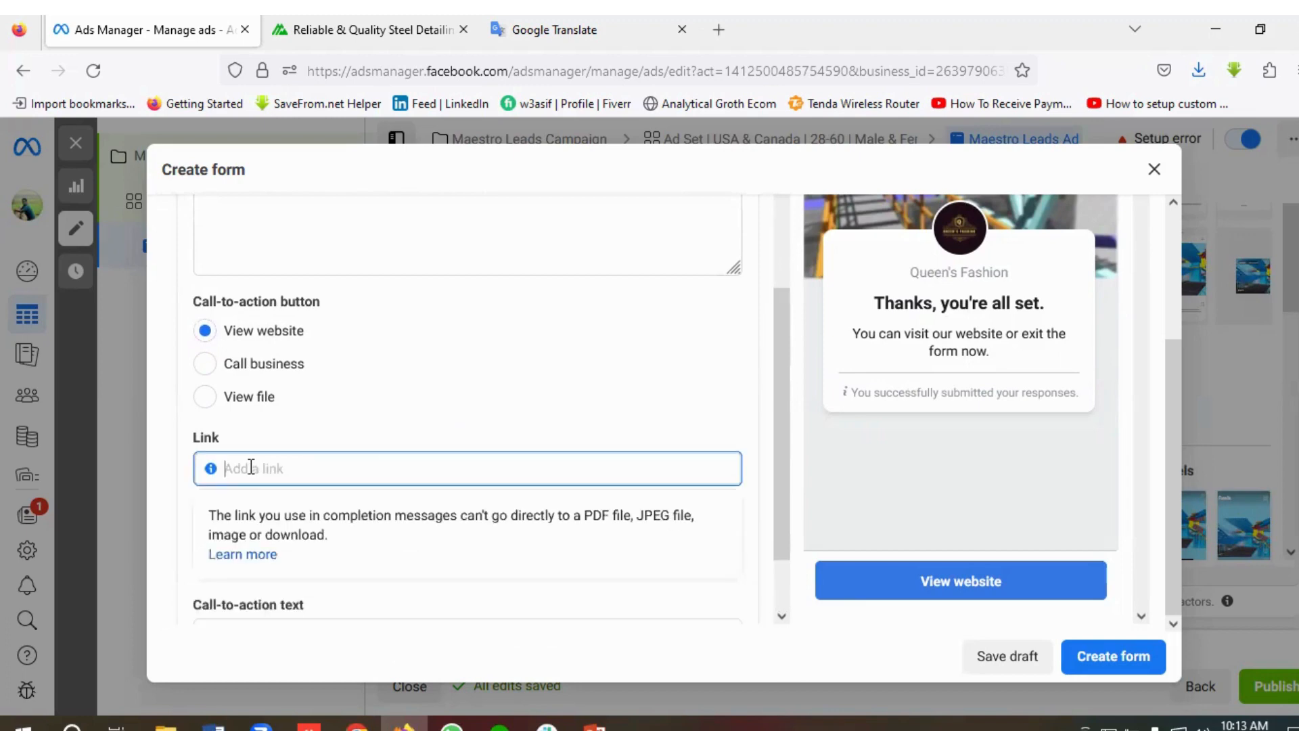
pyautogui.click(333, 37)
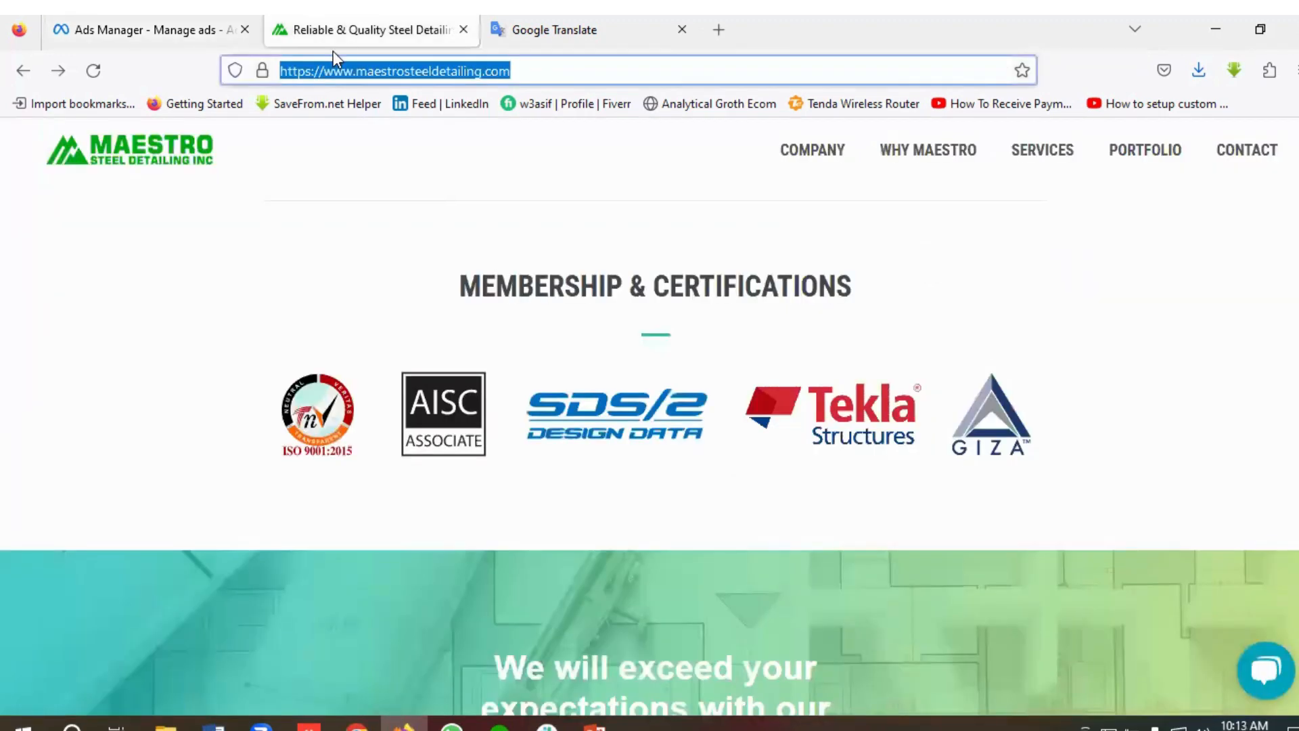
pyautogui.rightClick(322, 70)
pyautogui.click(354, 196)
pyautogui.click(102, 30)
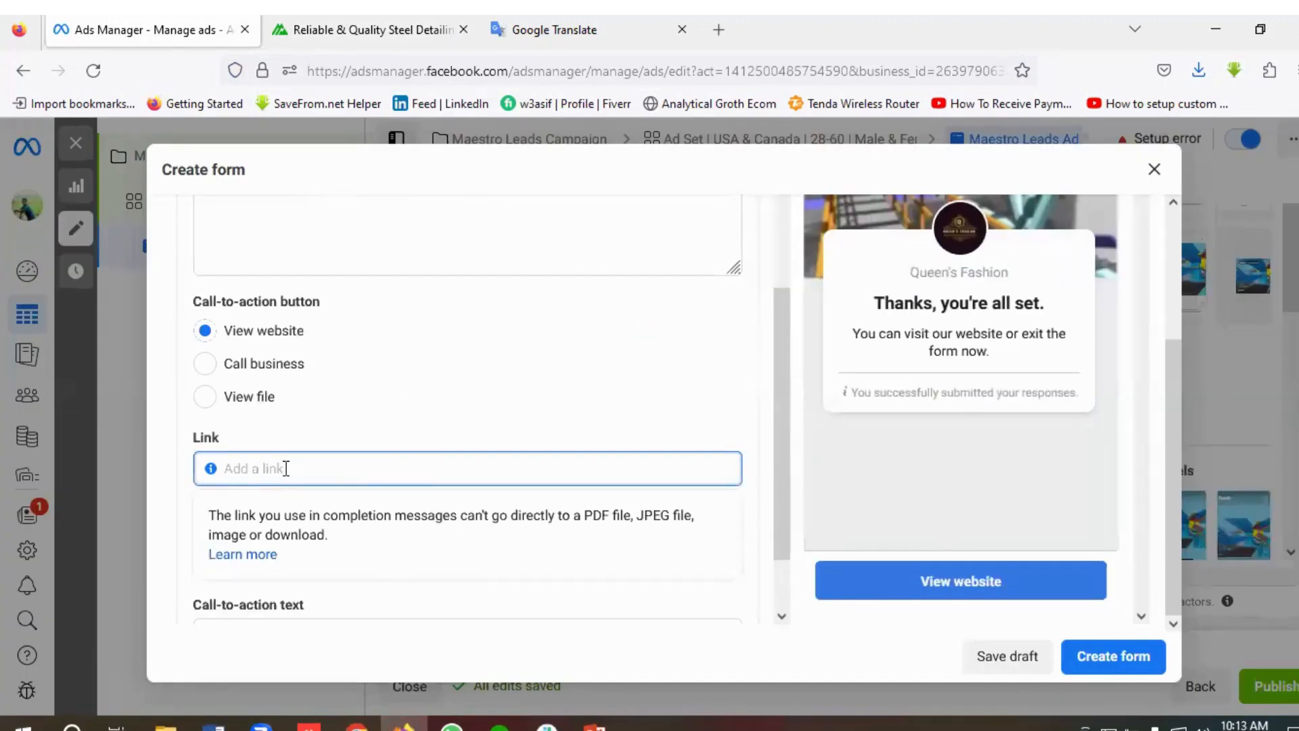
pyautogui.hotkey('ctrl', 'v')
pyautogui.scroll(-2, 362, 470)
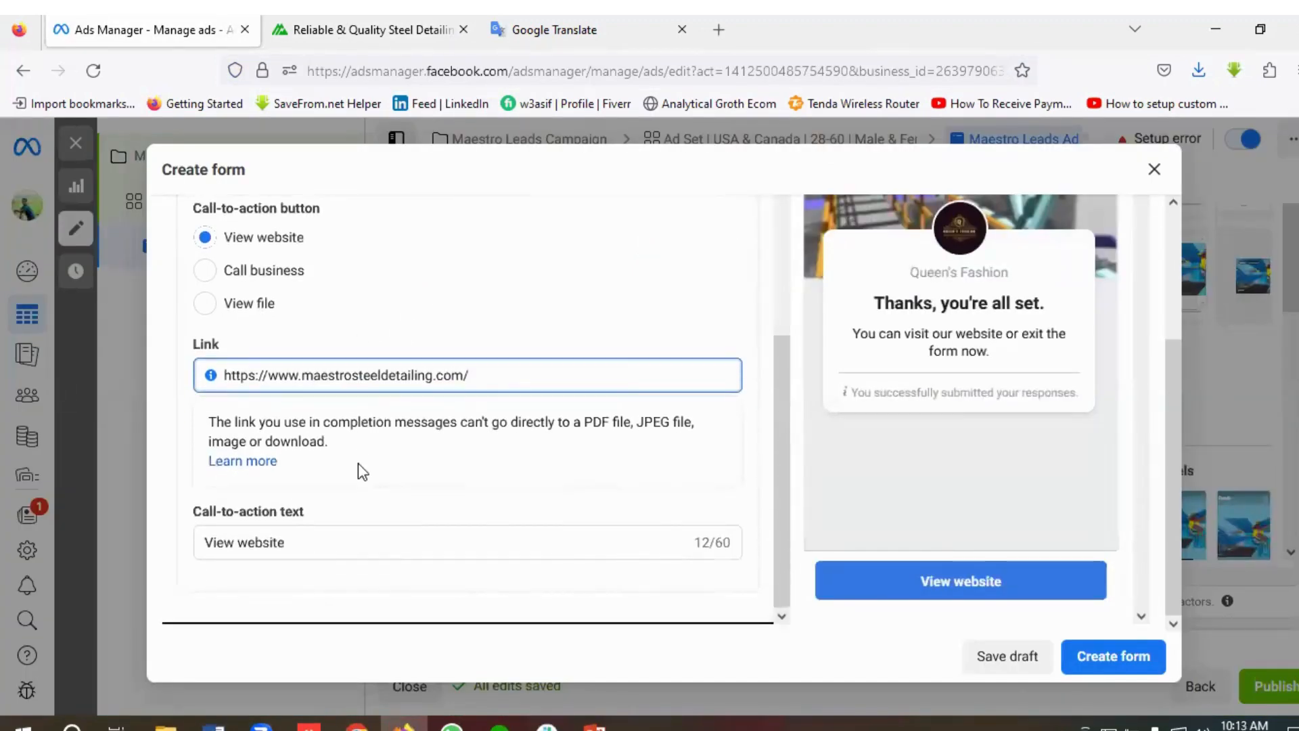
pyautogui.click(326, 544)
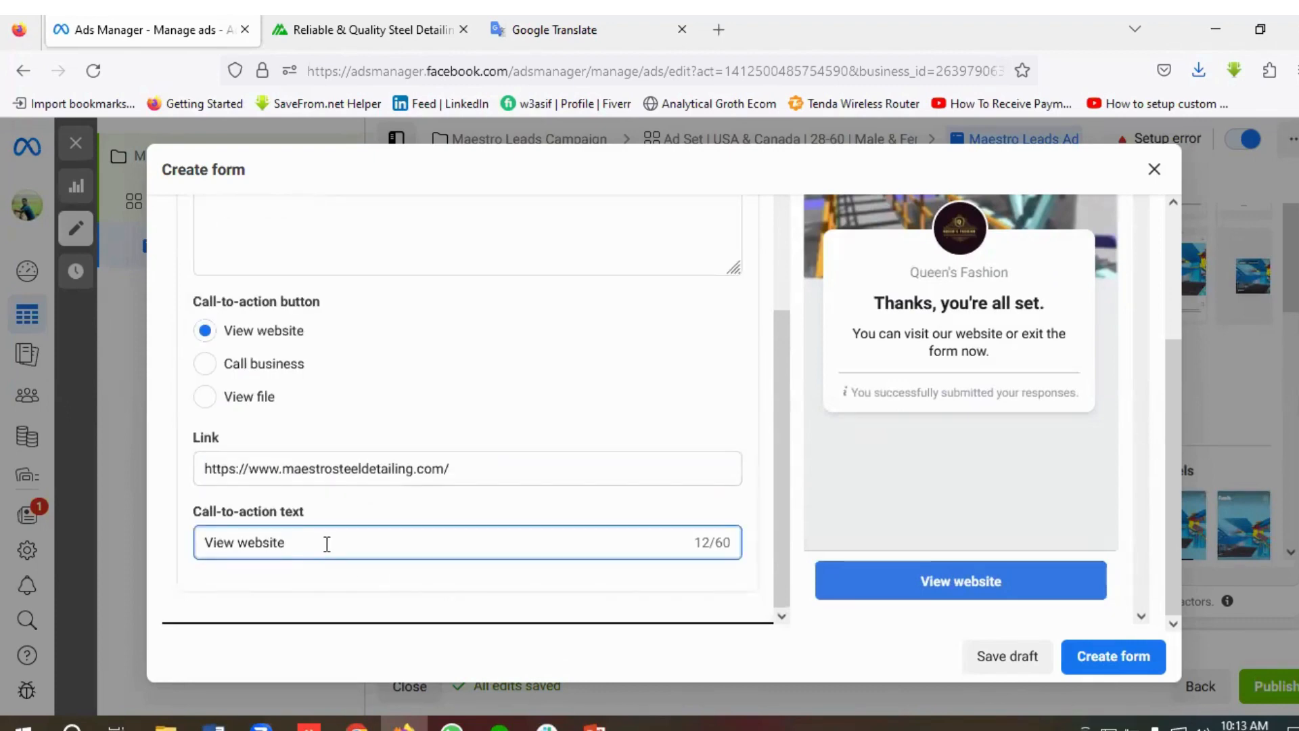
pyautogui.scroll(1, 358, 524)
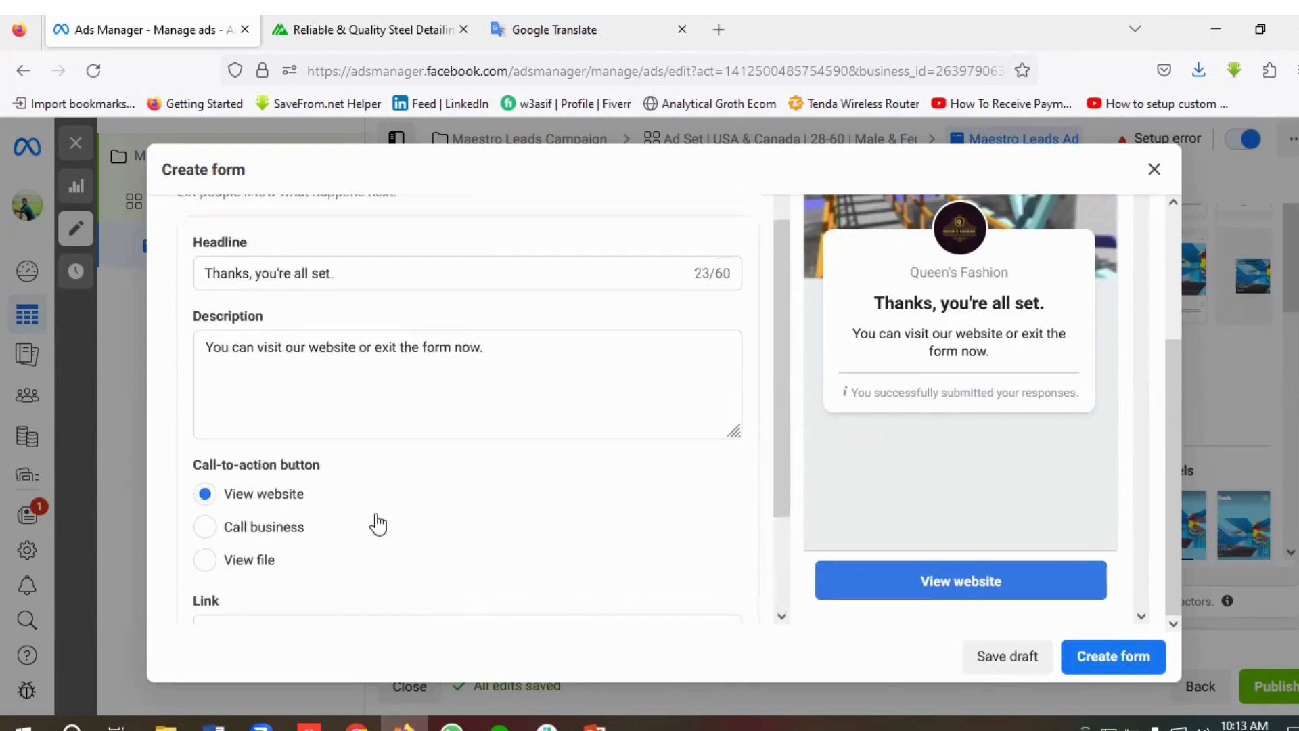
pyautogui.scroll(3, 1024, 488)
pyautogui.scroll(-4, 537, 498)
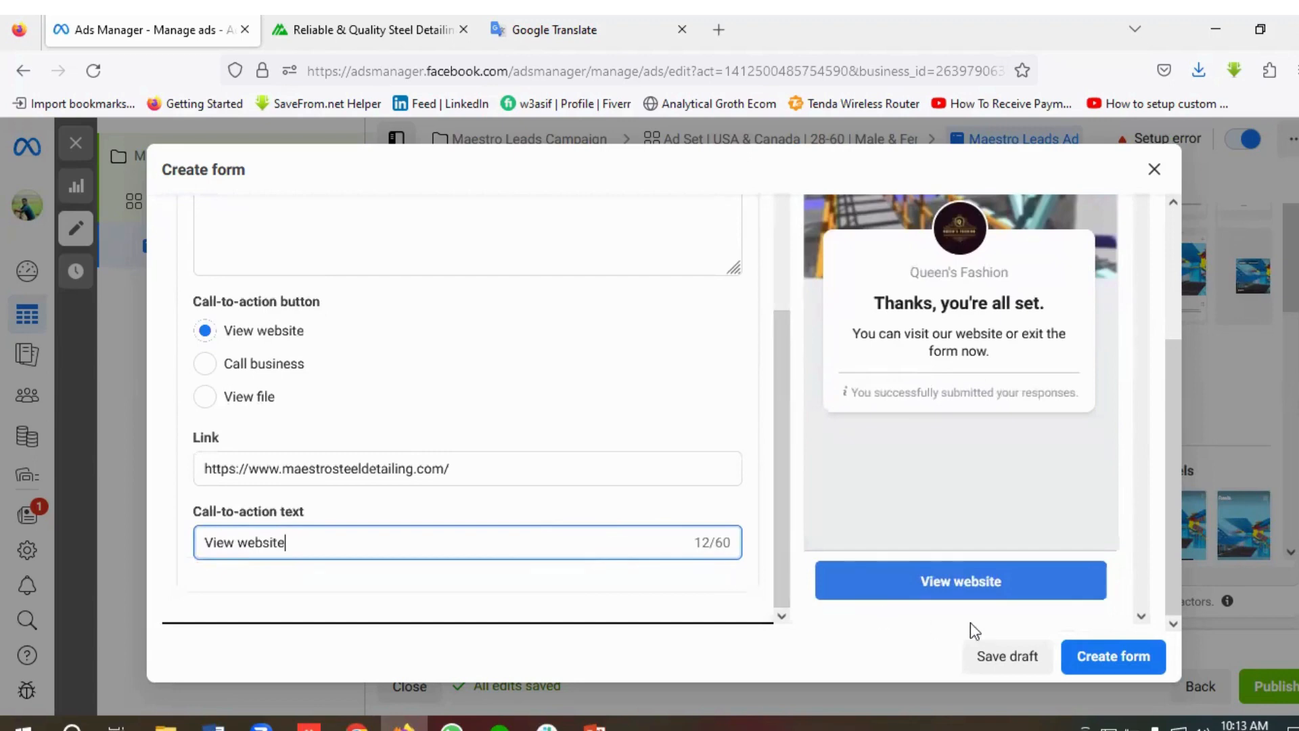
# Return the form preview to its intro page and review the headline, description text and Next button there
pyautogui.scroll(3, 1011, 546)
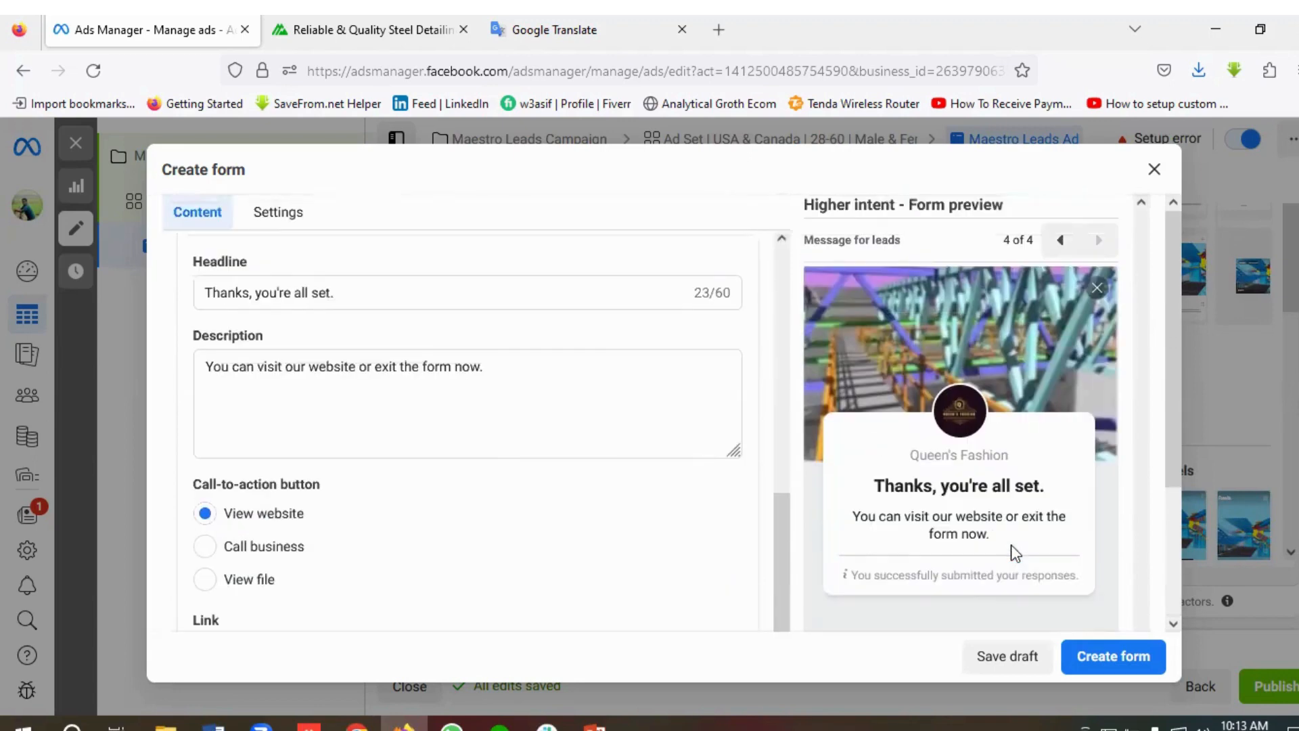
pyautogui.click(1055, 242)
pyautogui.click(1057, 241)
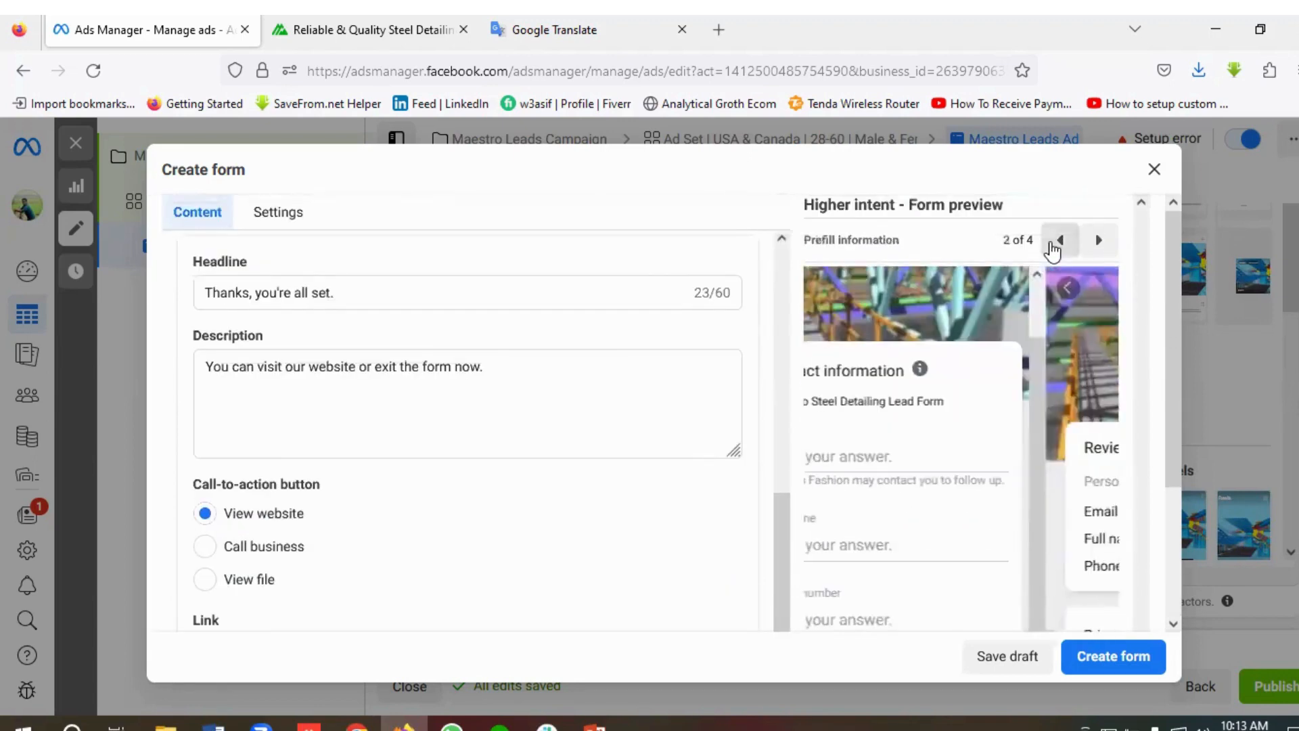
pyautogui.click(1057, 241)
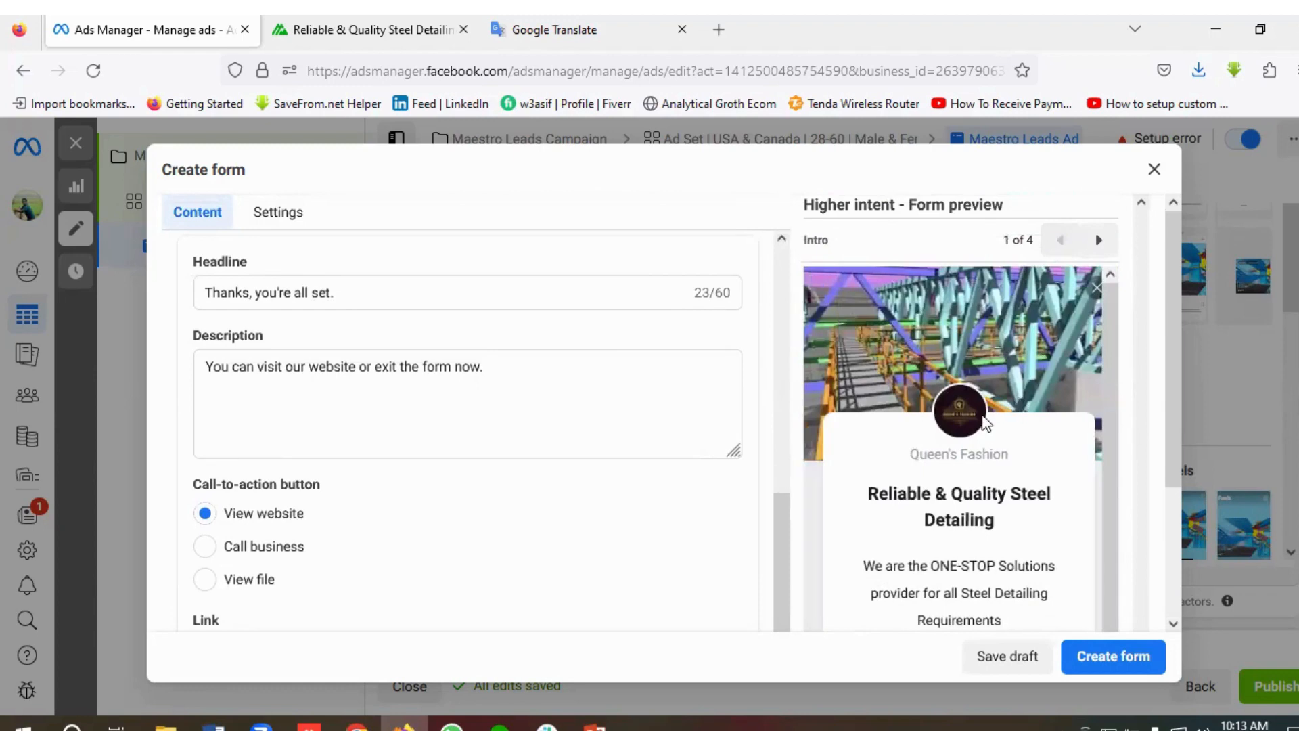
pyautogui.scroll(-2, 965, 452)
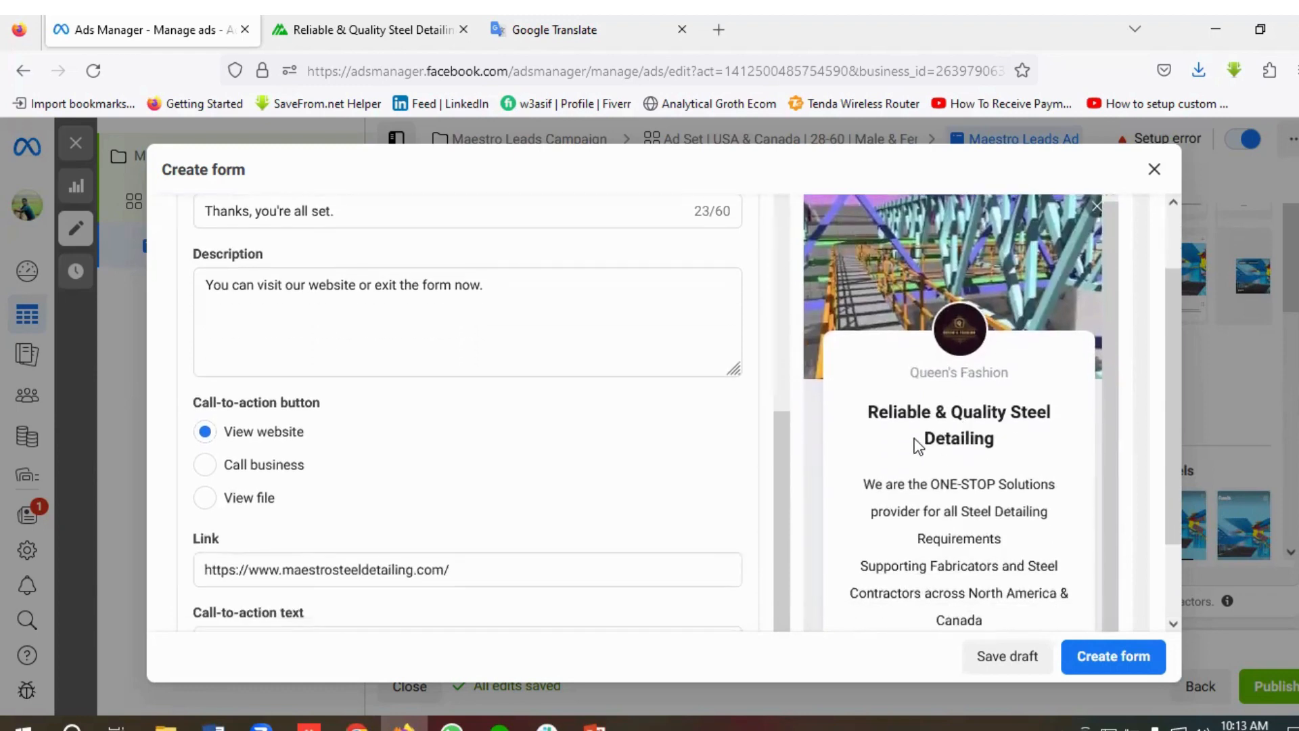
pyautogui.scroll(2, 915, 443)
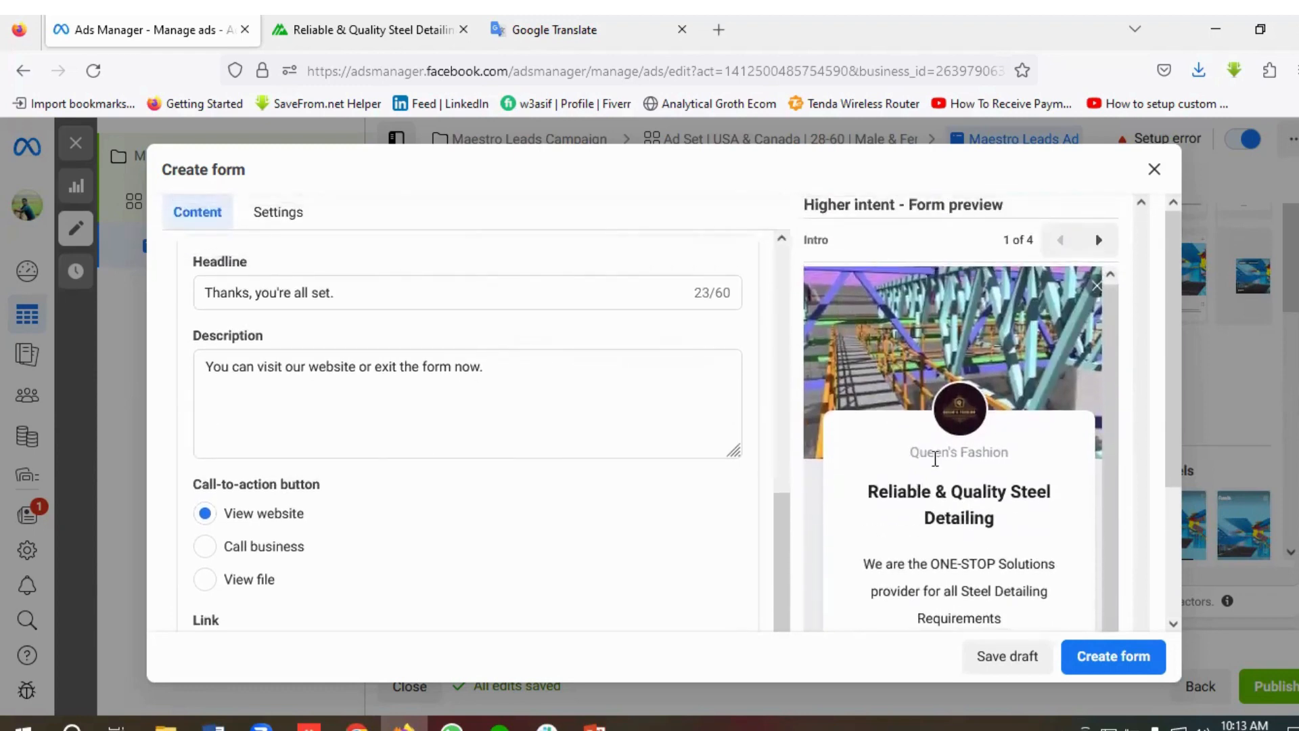
pyautogui.scroll(-4, 934, 467)
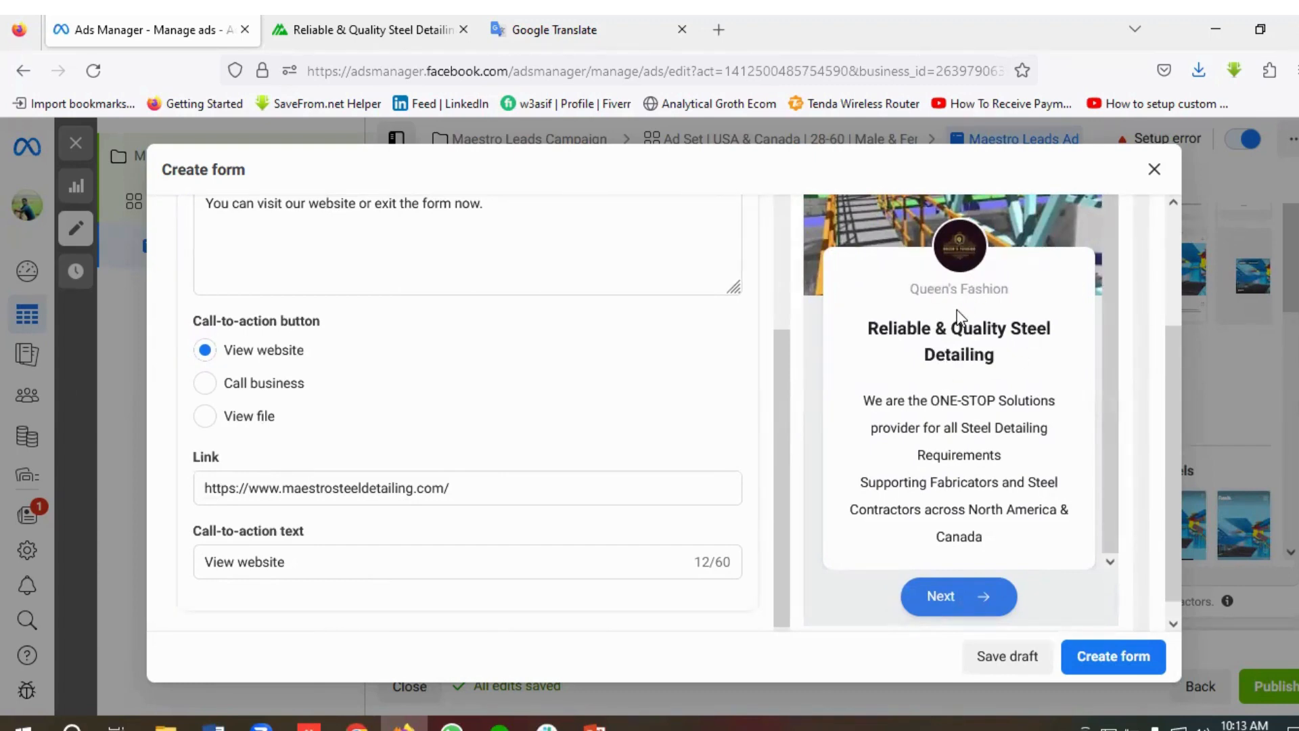
pyautogui.scroll(3, 938, 308)
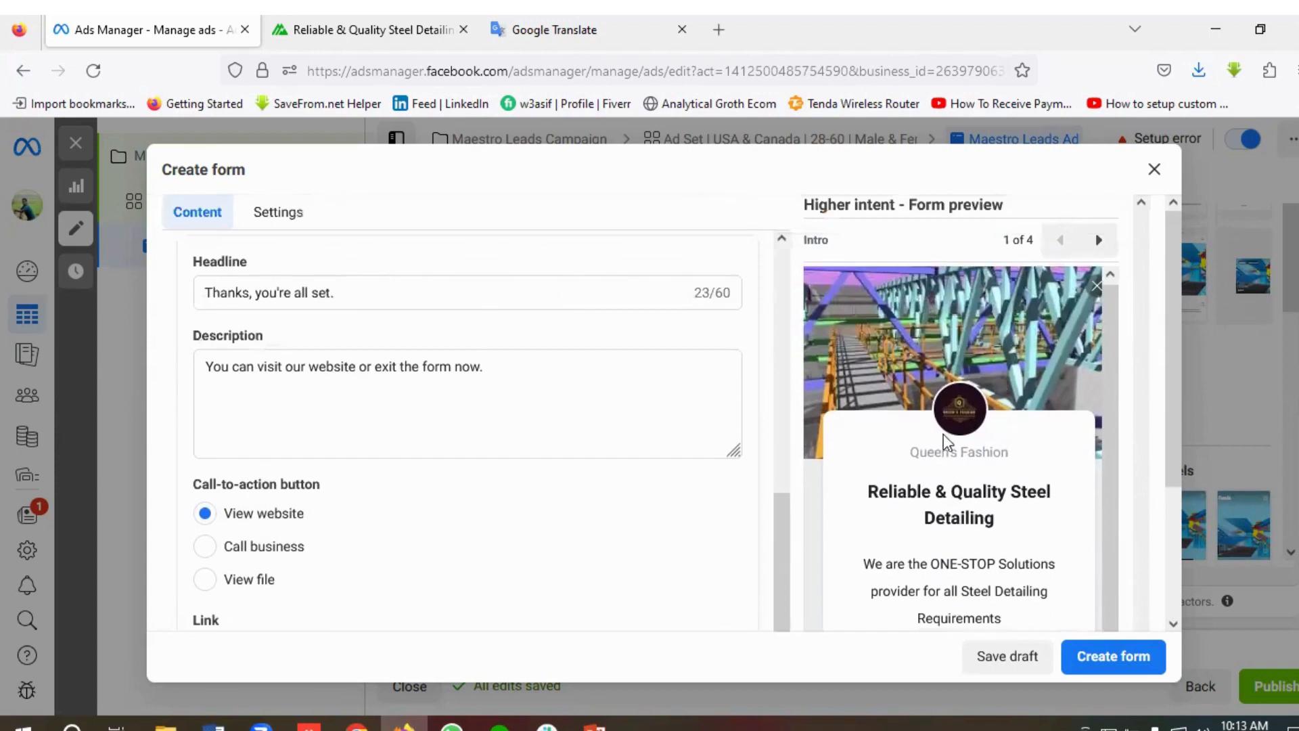
pyautogui.scroll(-3, 961, 460)
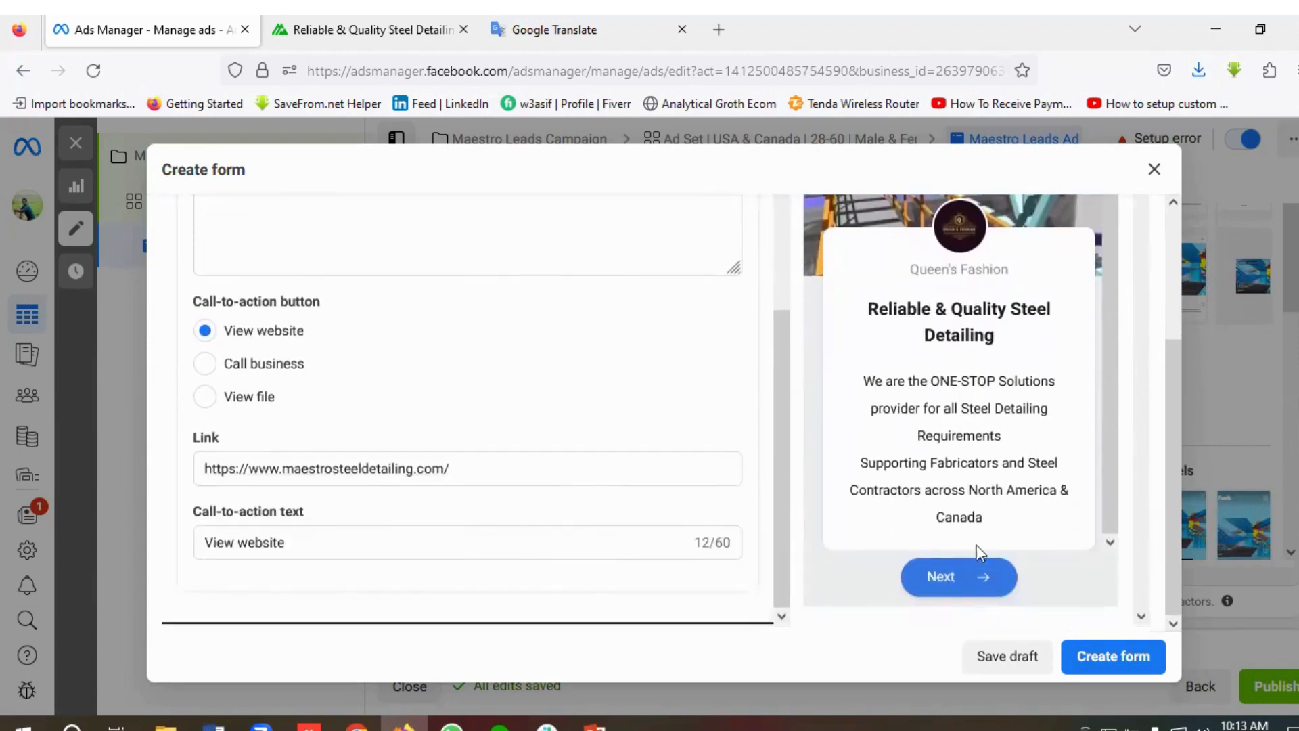
pyautogui.scroll(3, 981, 503)
pyautogui.scroll(-3, 961, 554)
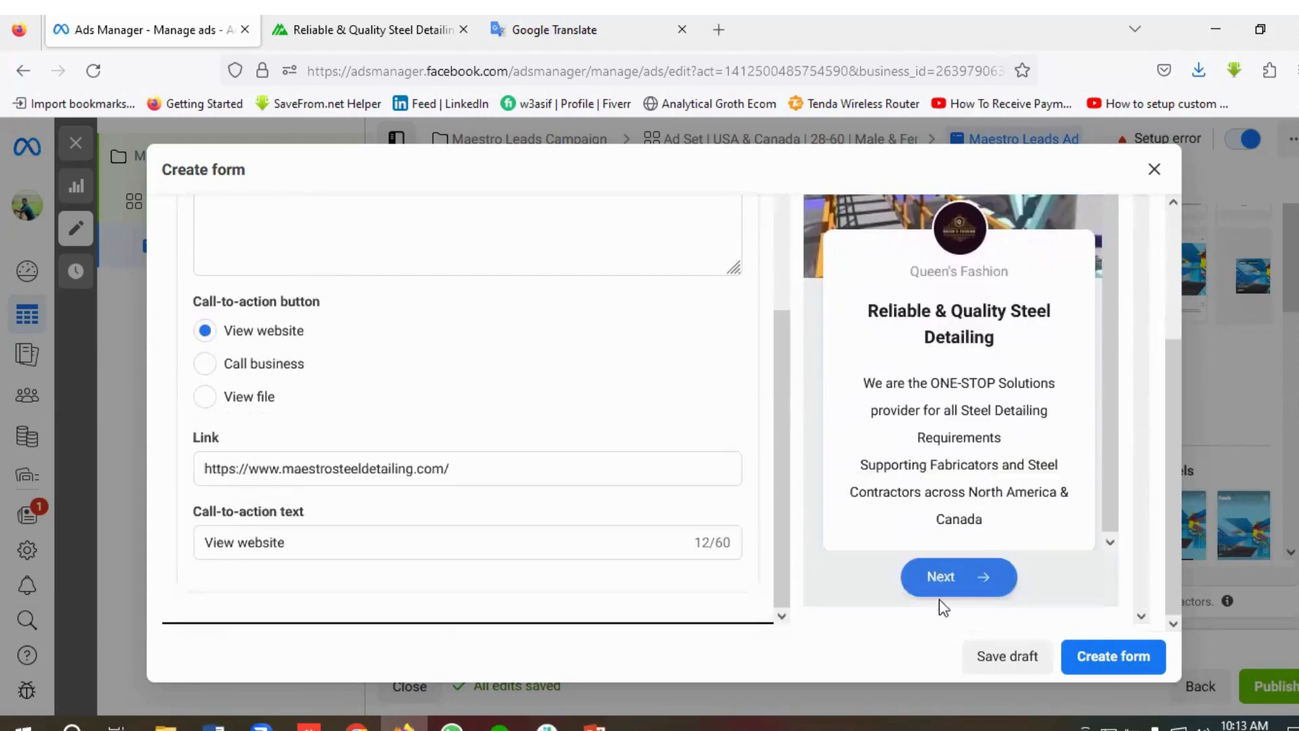
pyautogui.scroll(5, 959, 577)
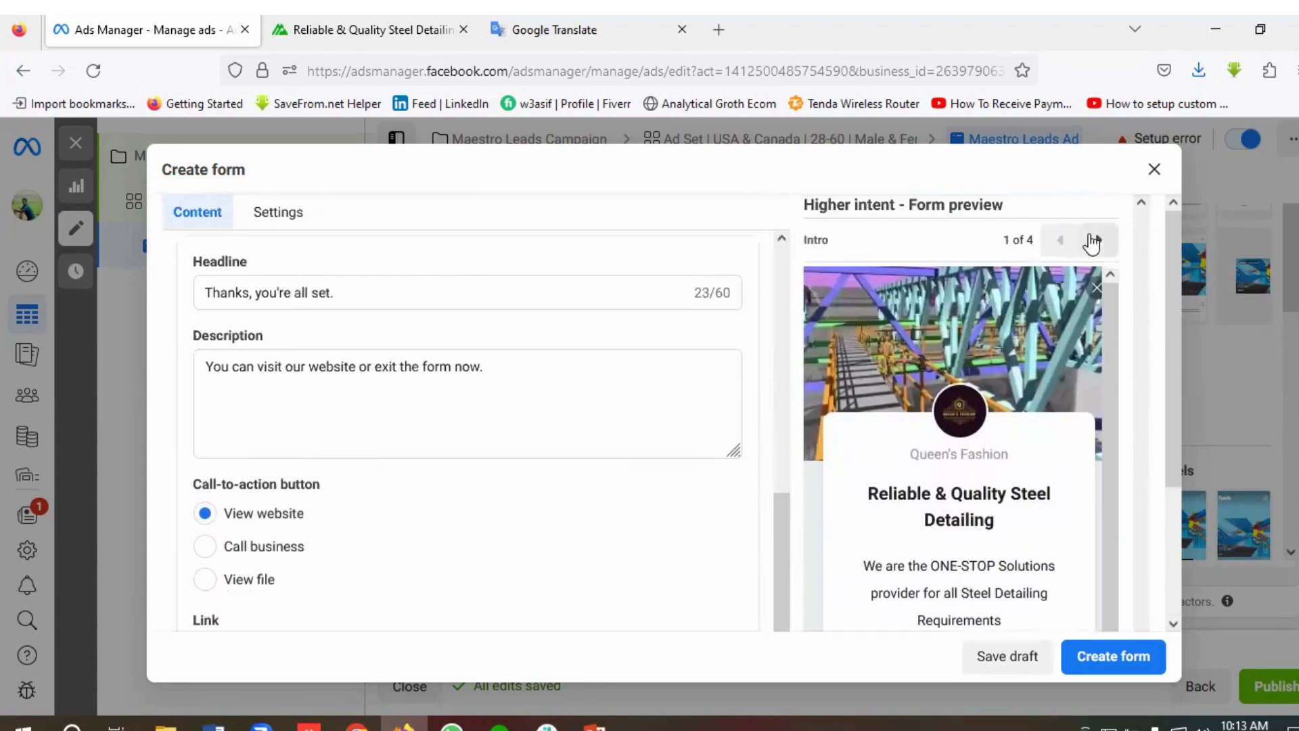
# Review the contact information and privacy review pages of the form preview, including the requested fields and privacy policy link
pyautogui.click(1093, 241)
pyautogui.scroll(-2, 947, 409)
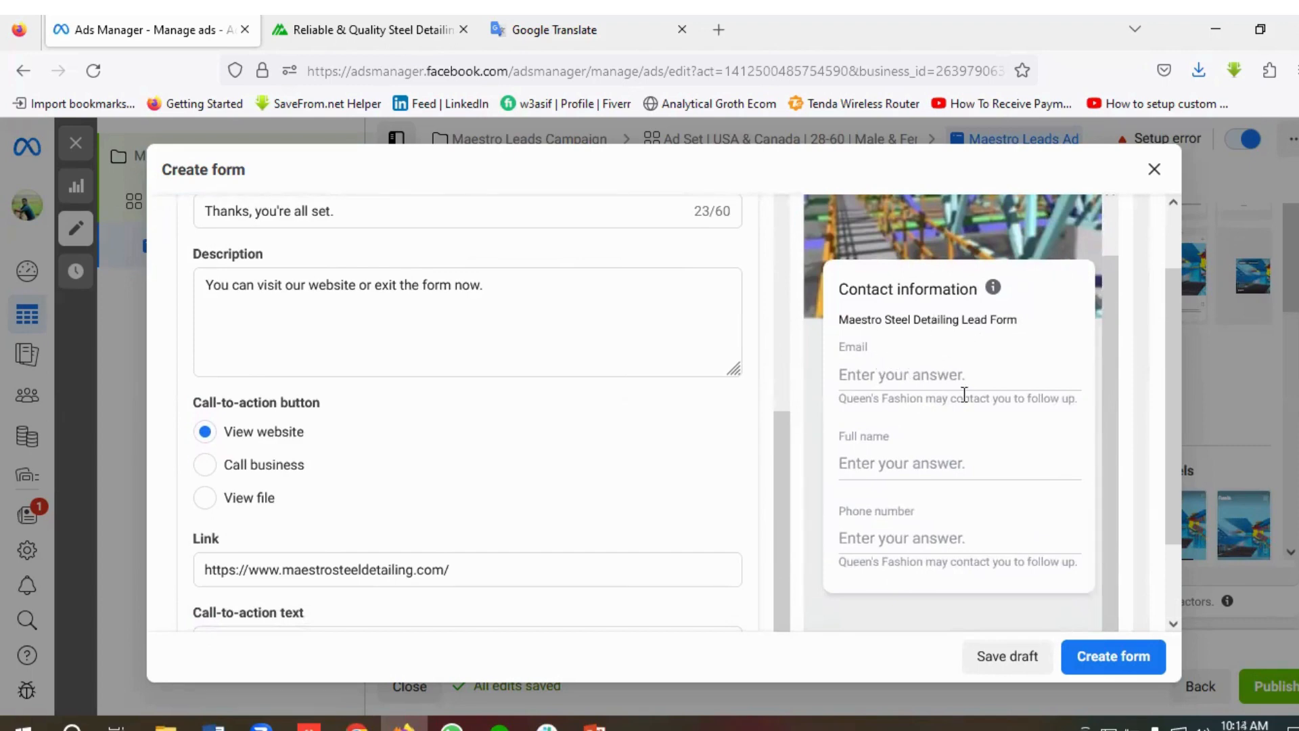
pyautogui.scroll(-2, 930, 454)
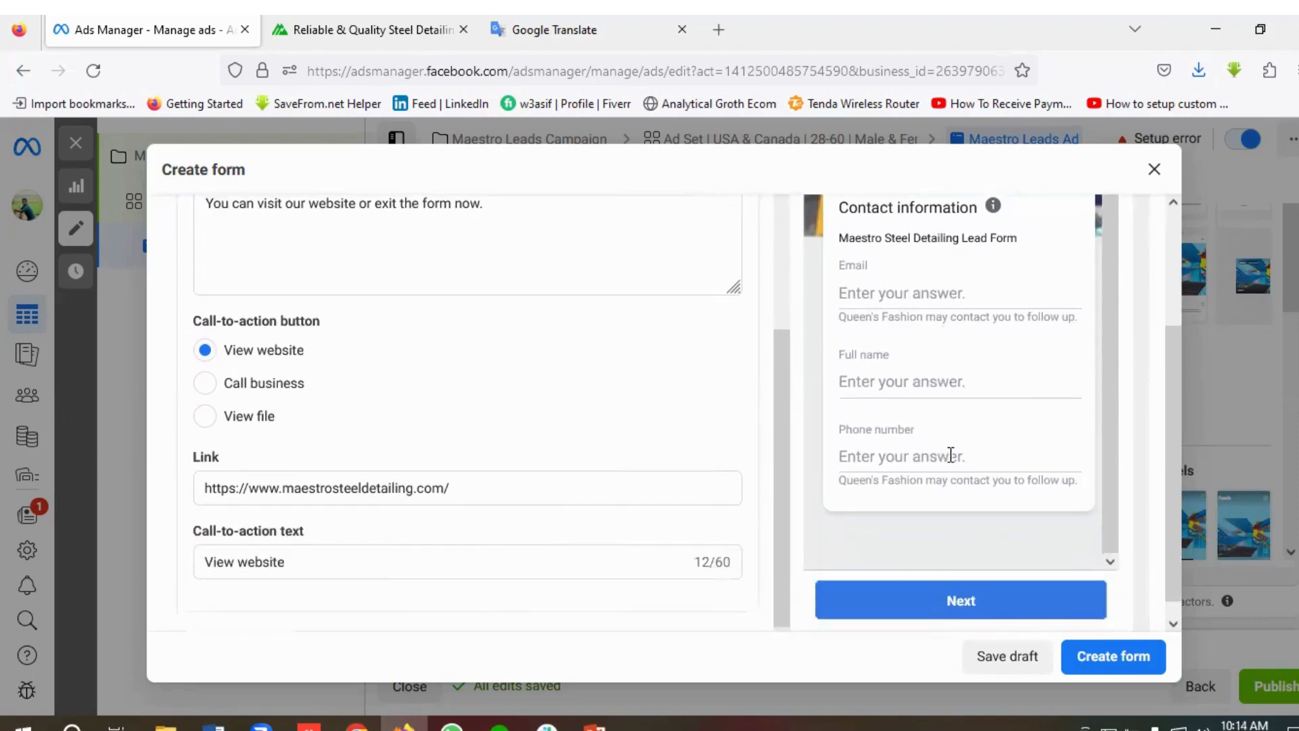
pyautogui.scroll(5, 964, 472)
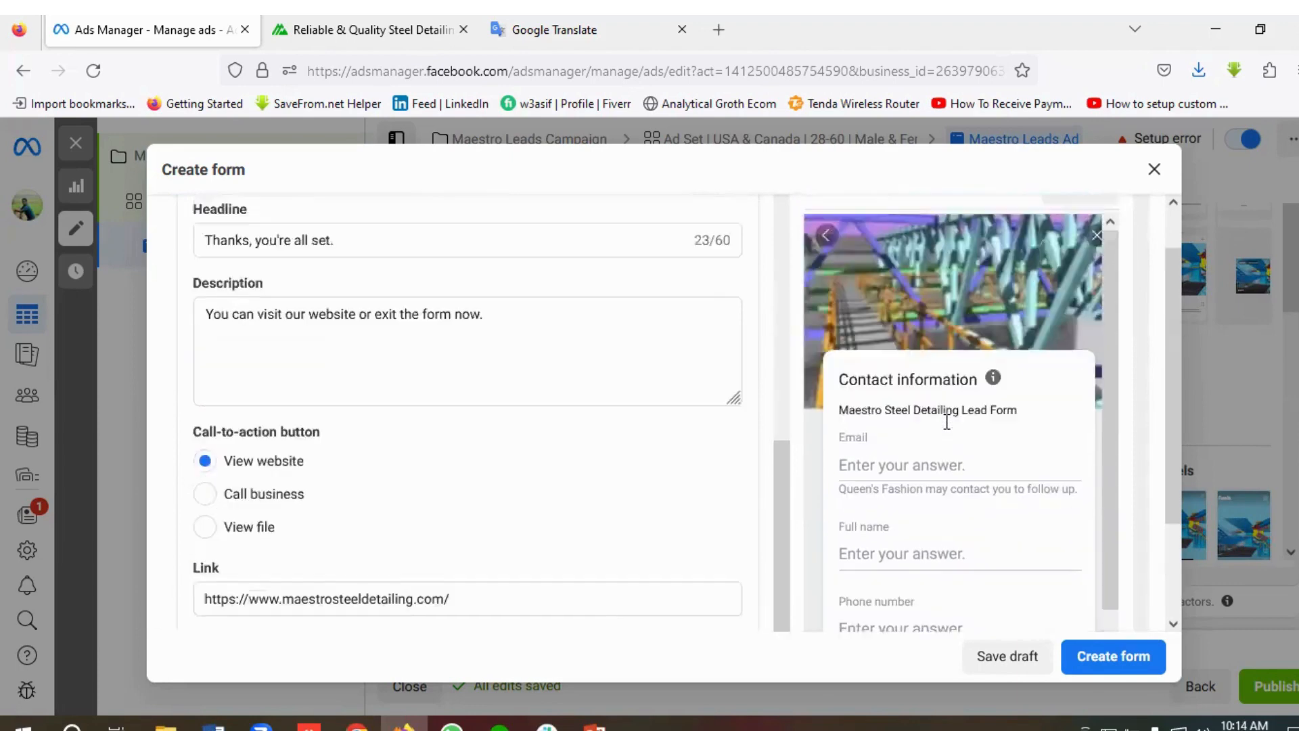
pyautogui.scroll(-4, 949, 428)
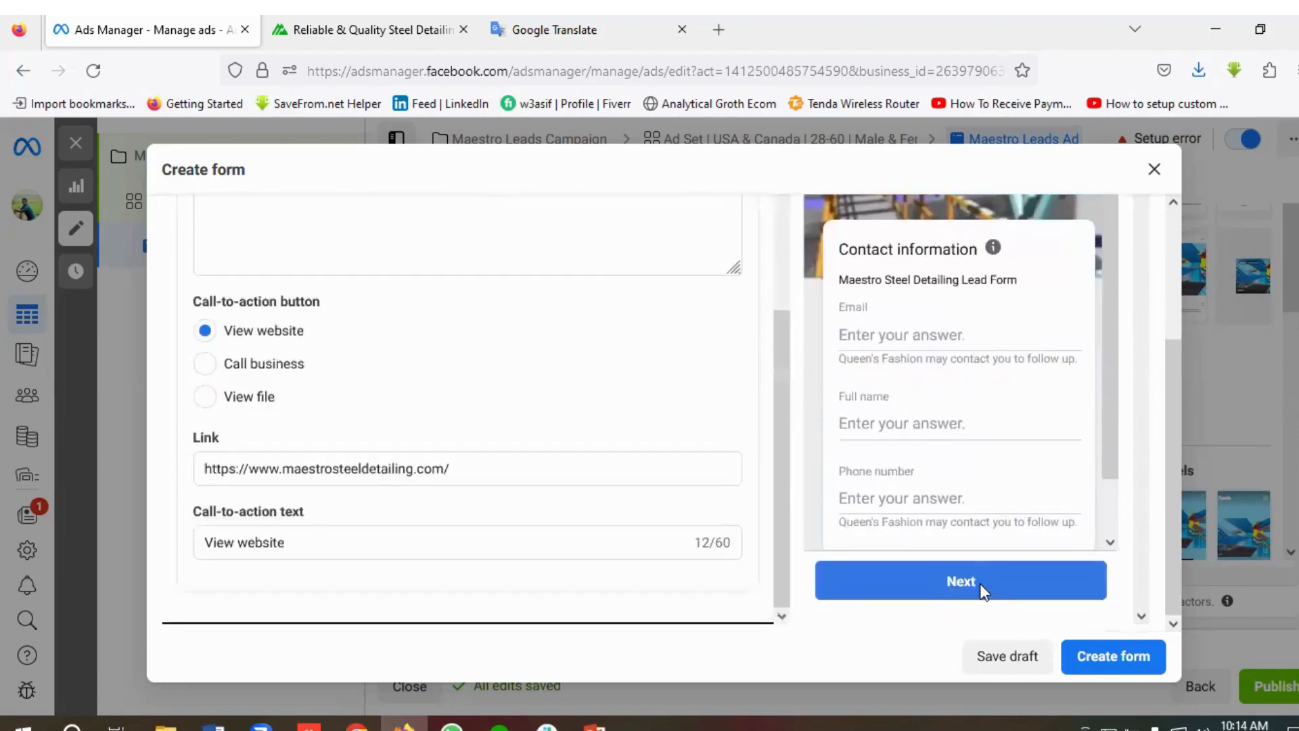
pyautogui.scroll(4, 984, 548)
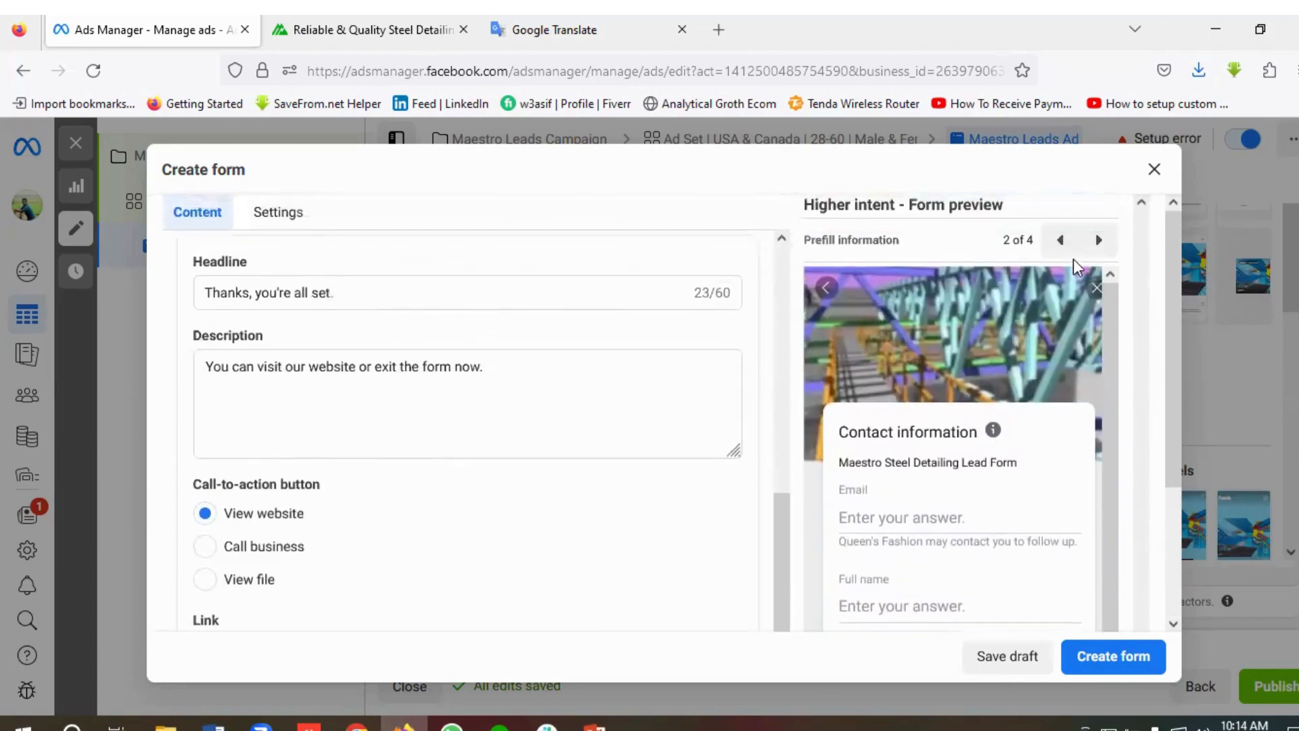
pyautogui.click(1098, 240)
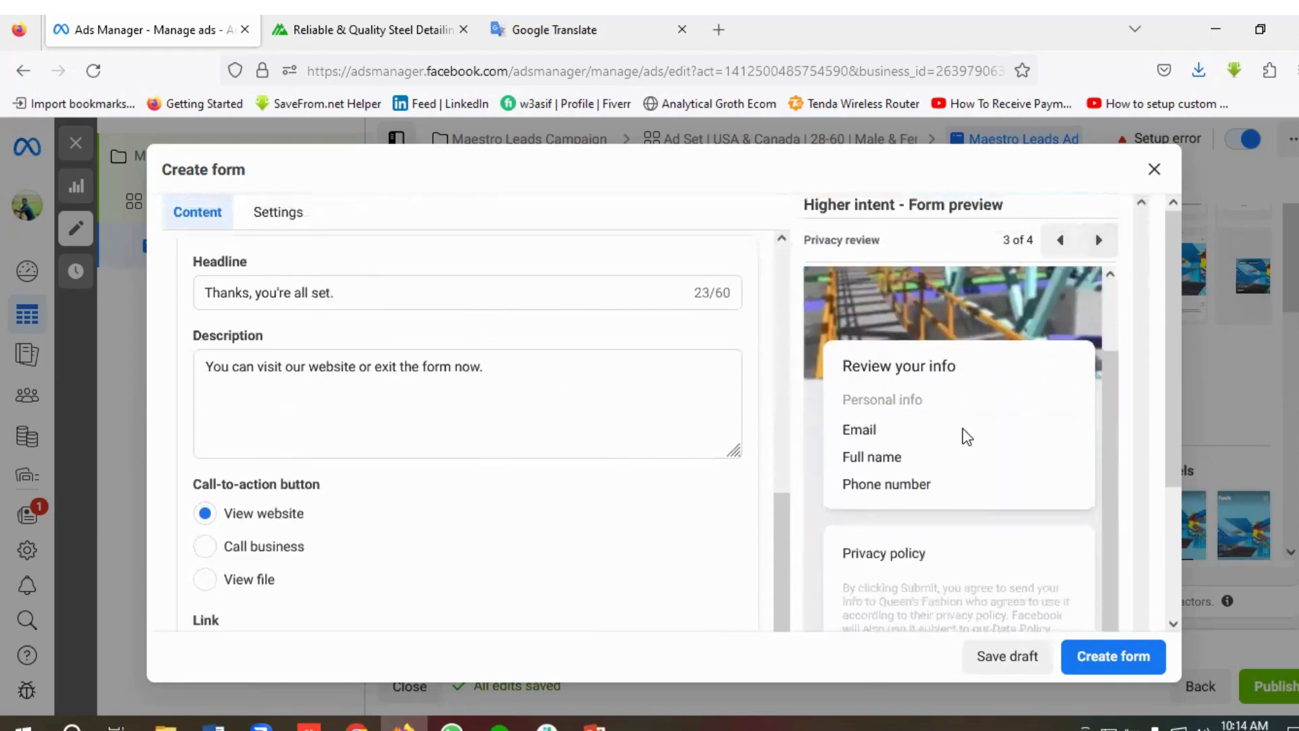
pyautogui.scroll(-4, 974, 473)
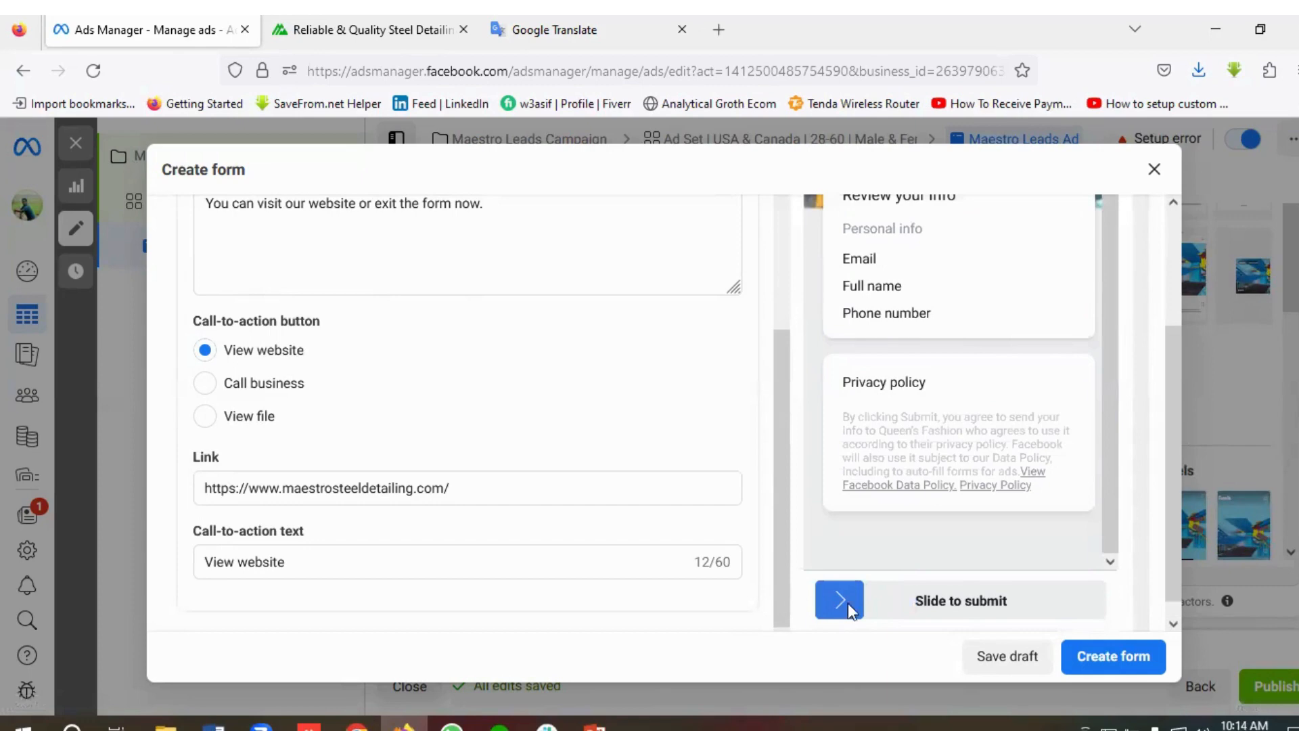
pyautogui.scroll(2, 919, 402)
pyautogui.scroll(-2, 899, 384)
pyautogui.scroll(6, 928, 485)
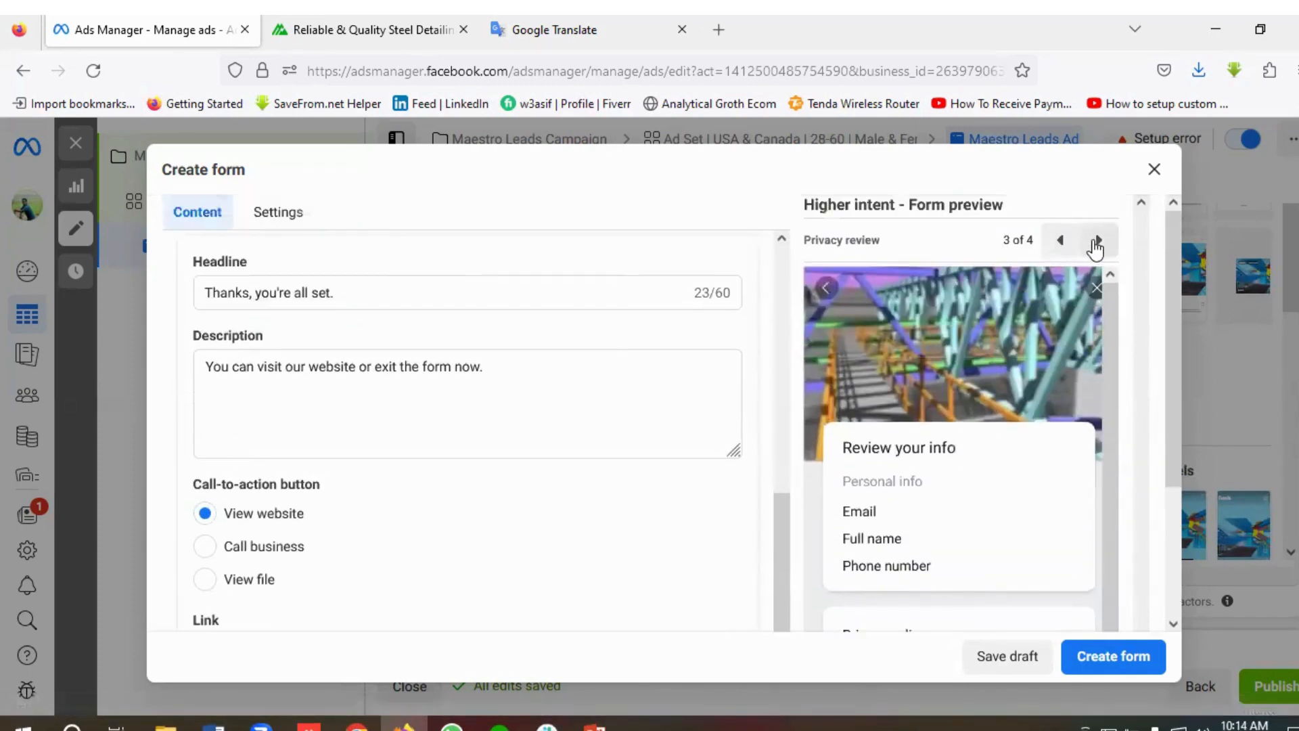
# Check the closing message page in the form preview and create the lead form
pyautogui.click(1096, 241)
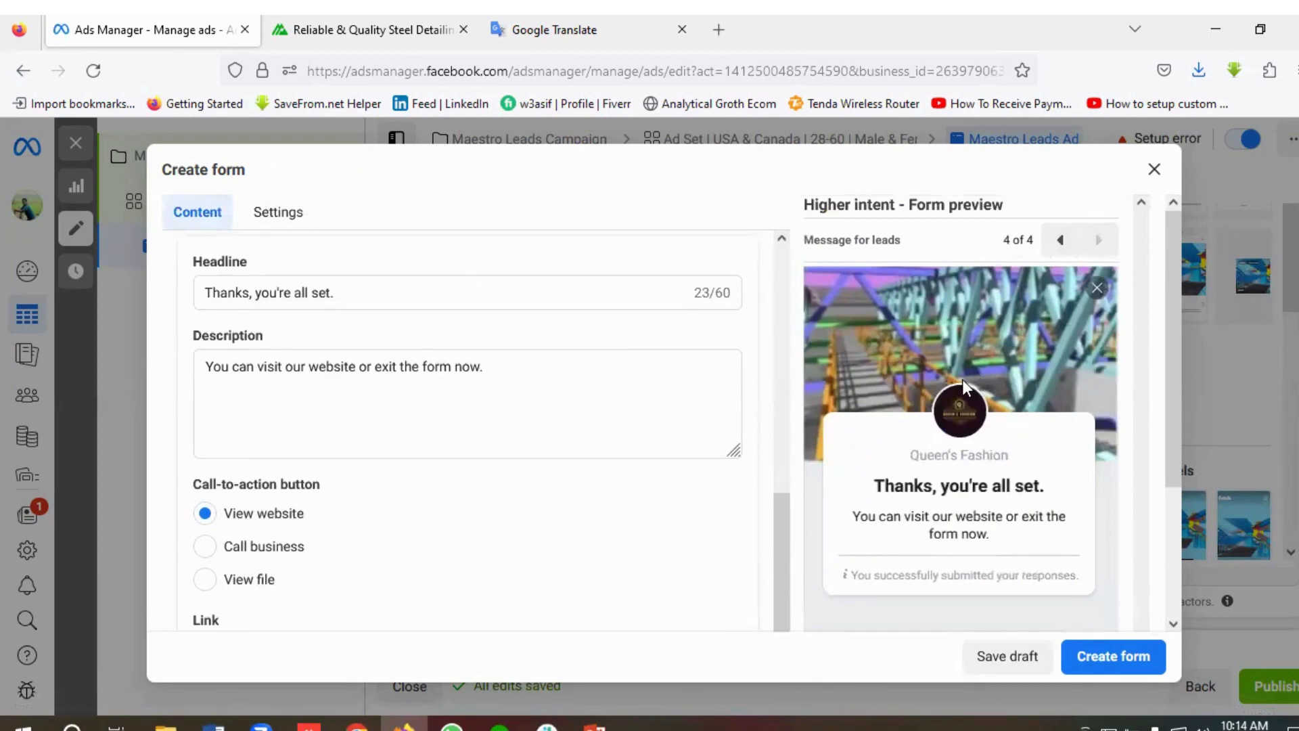
pyautogui.scroll(-2, 962, 379)
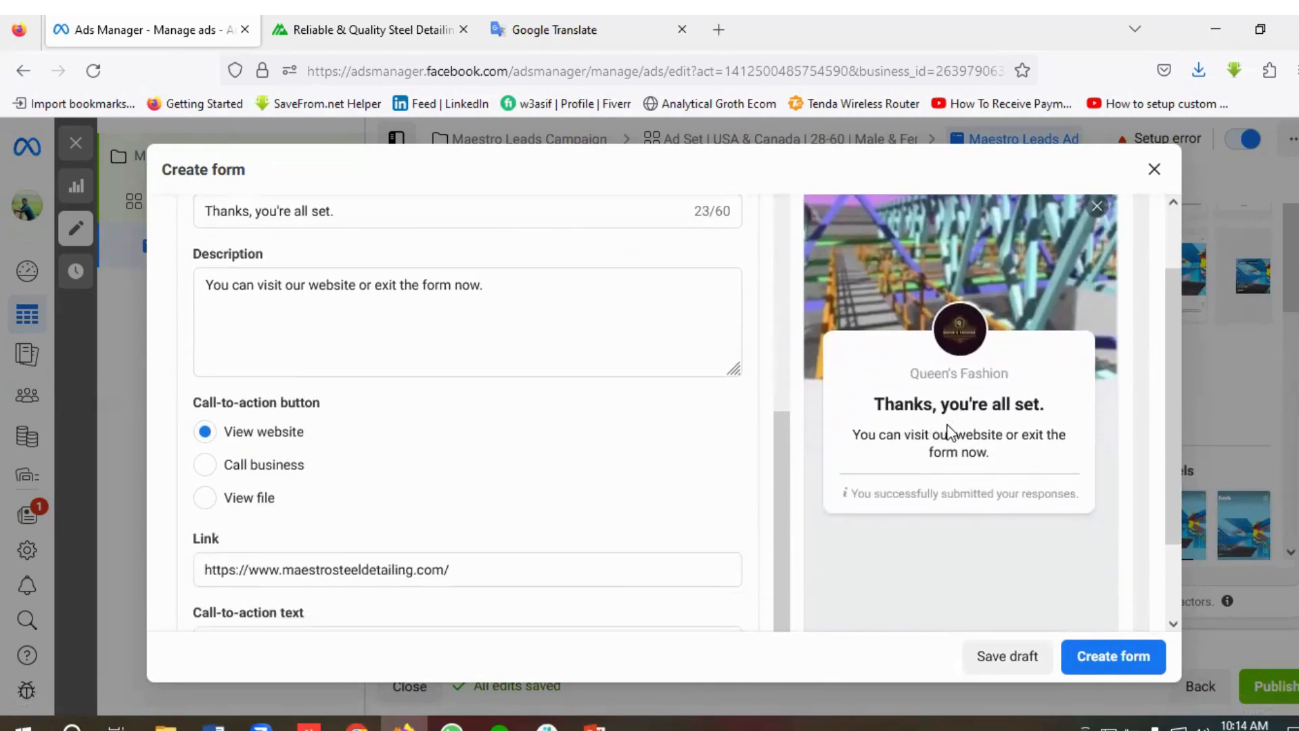
pyautogui.scroll(-3, 981, 453)
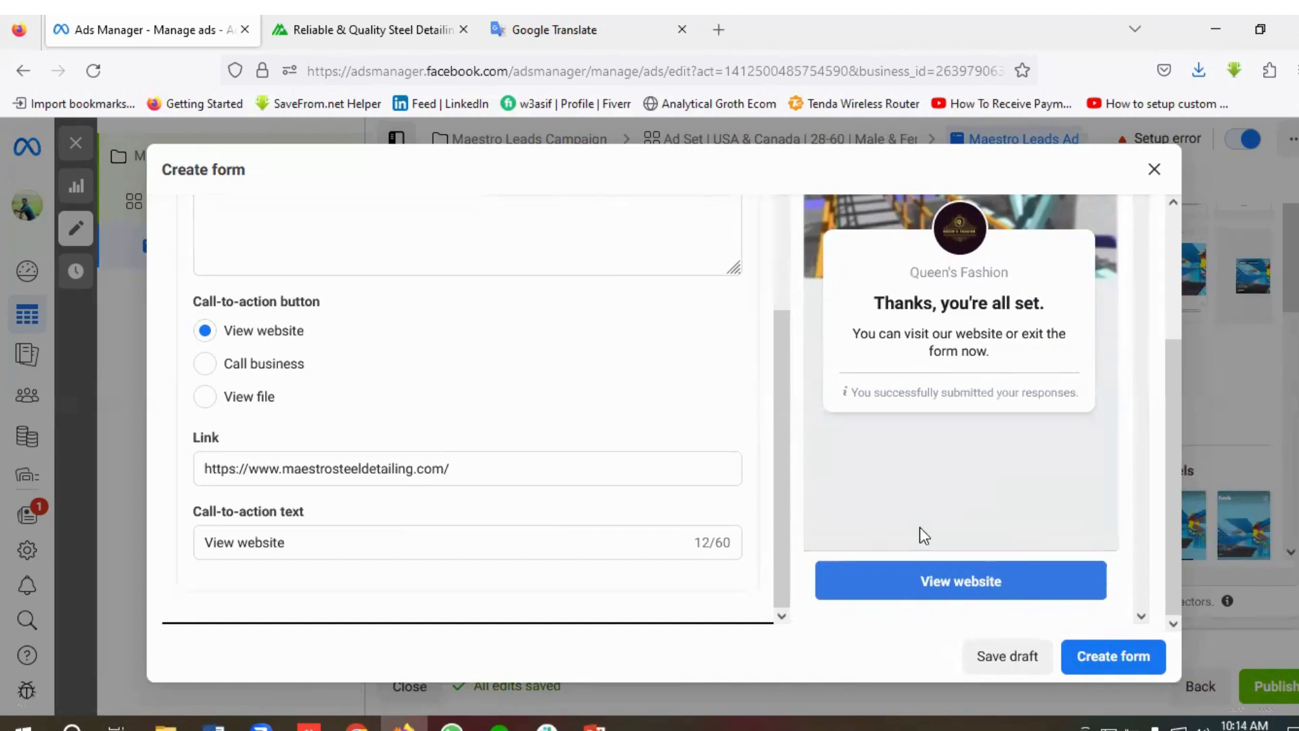
pyautogui.click(1110, 667)
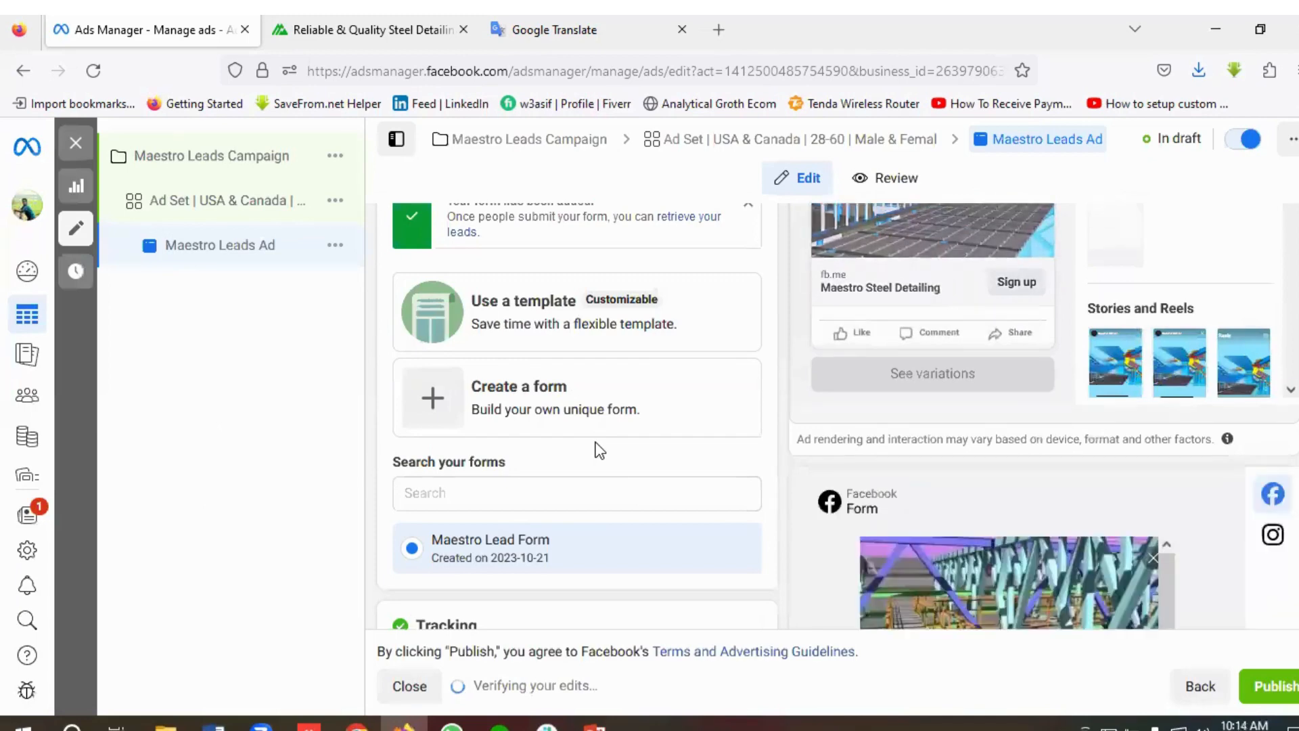
# Enable Website Events tracking for the Maestro Leads Ad and read through the remaining tracking options
pyautogui.scroll(-3, 600, 450)
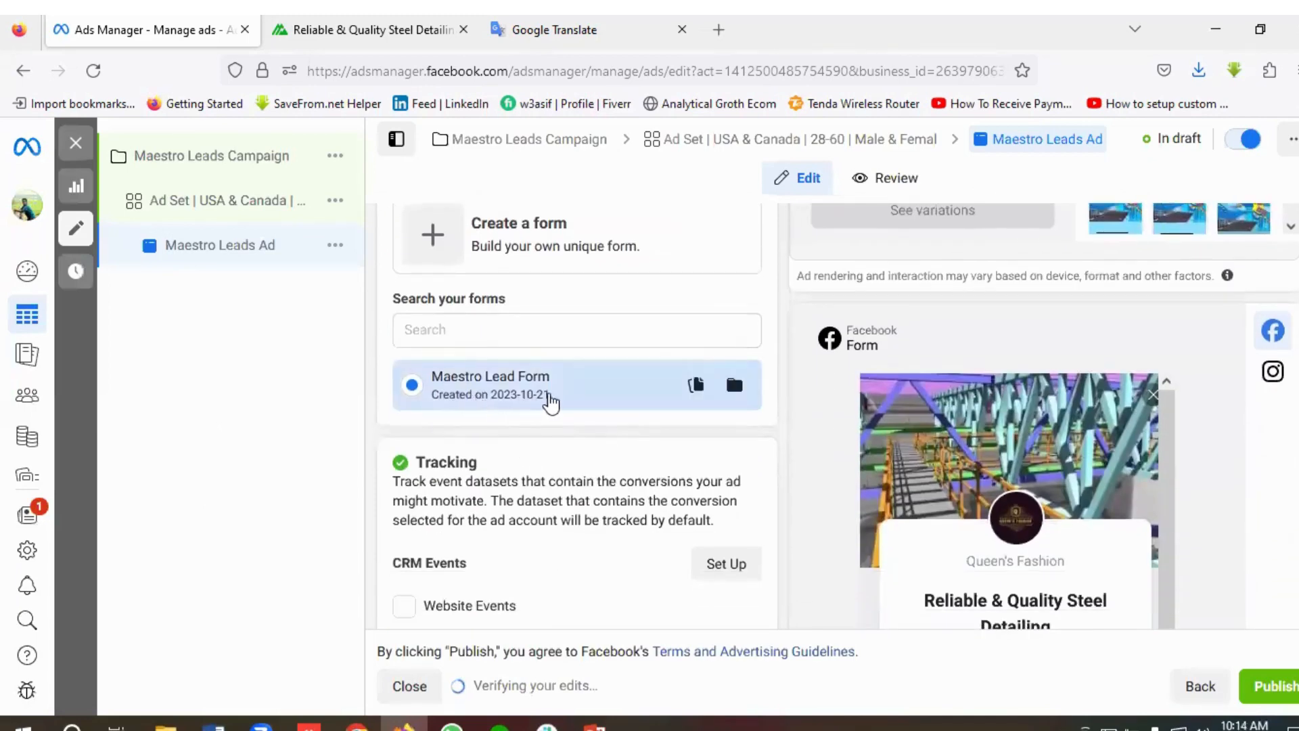
pyautogui.scroll(-6, 577, 399)
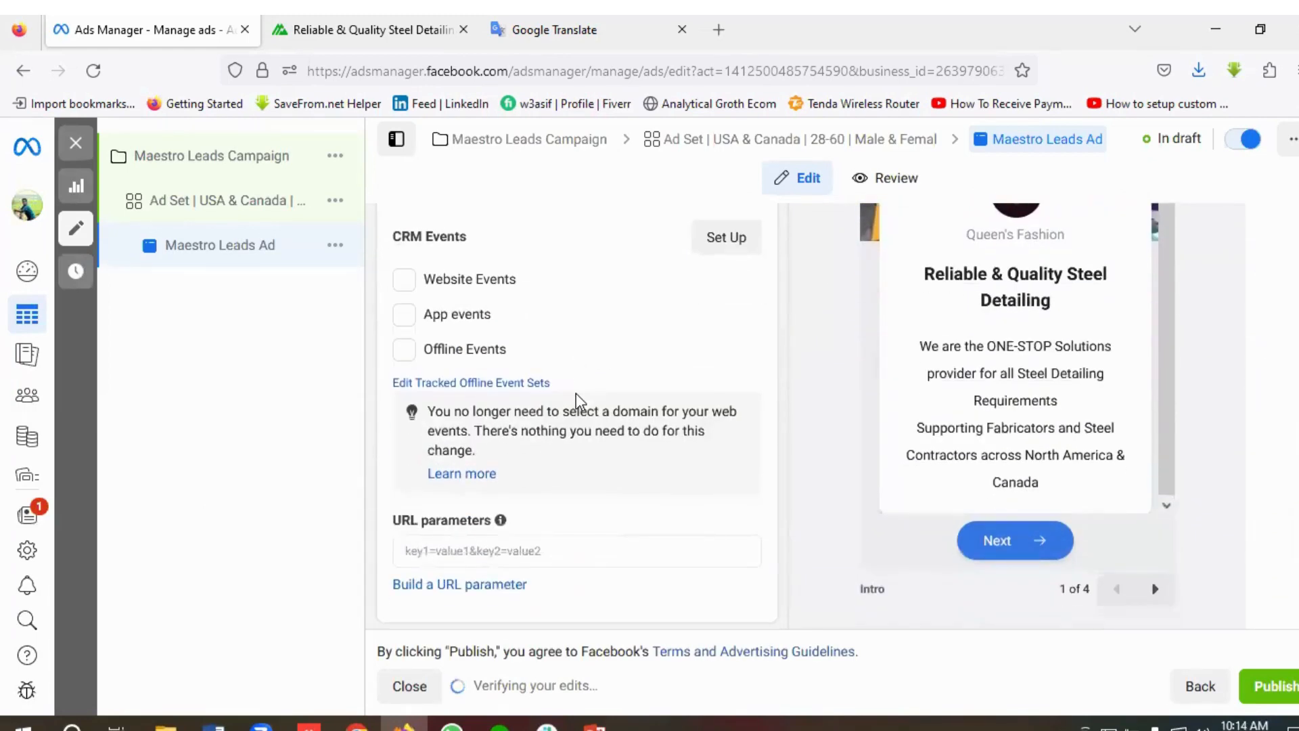
pyautogui.scroll(1, 575, 392)
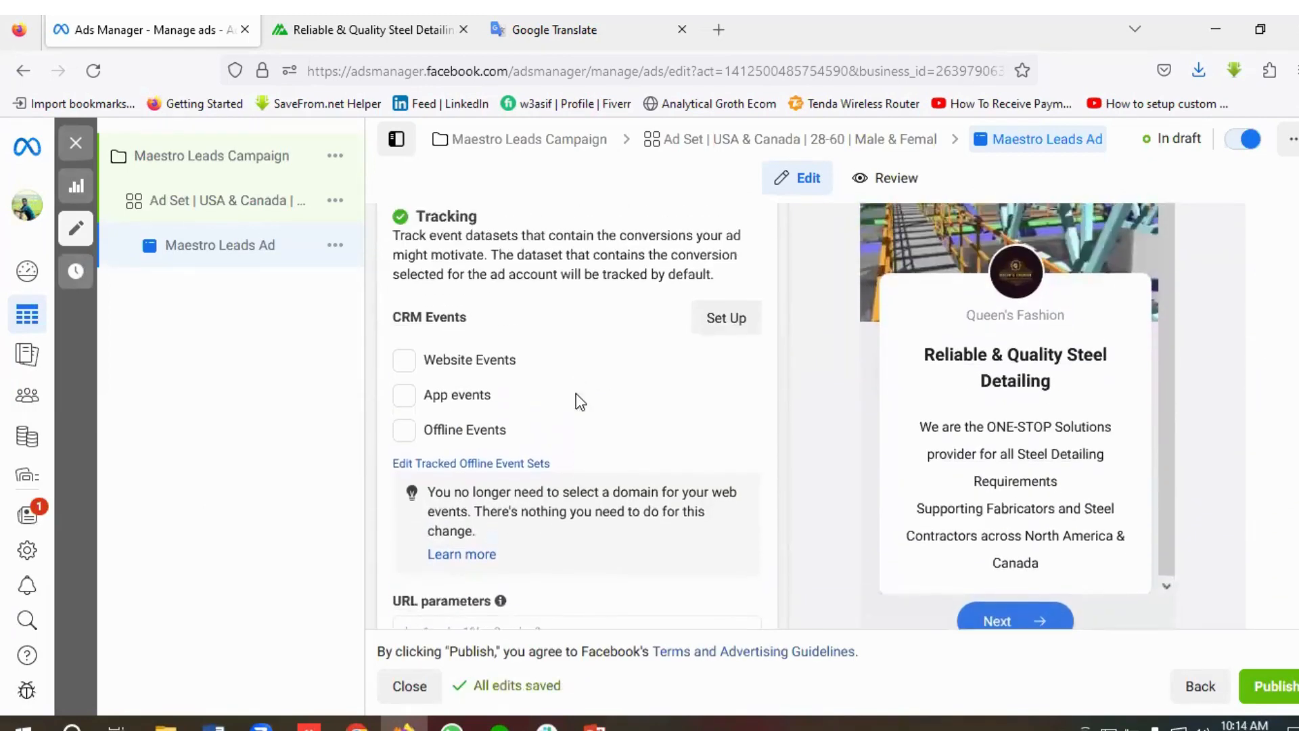
pyautogui.click(410, 369)
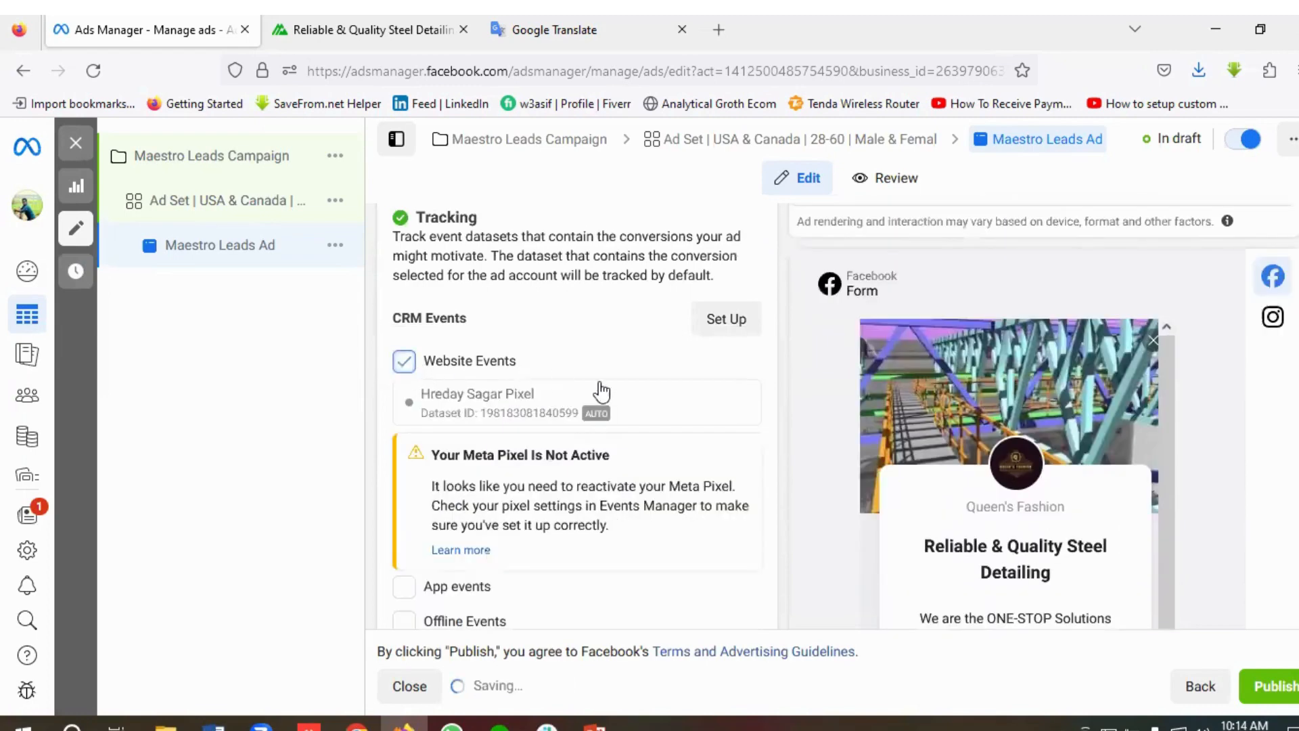
pyautogui.scroll(-1, 594, 389)
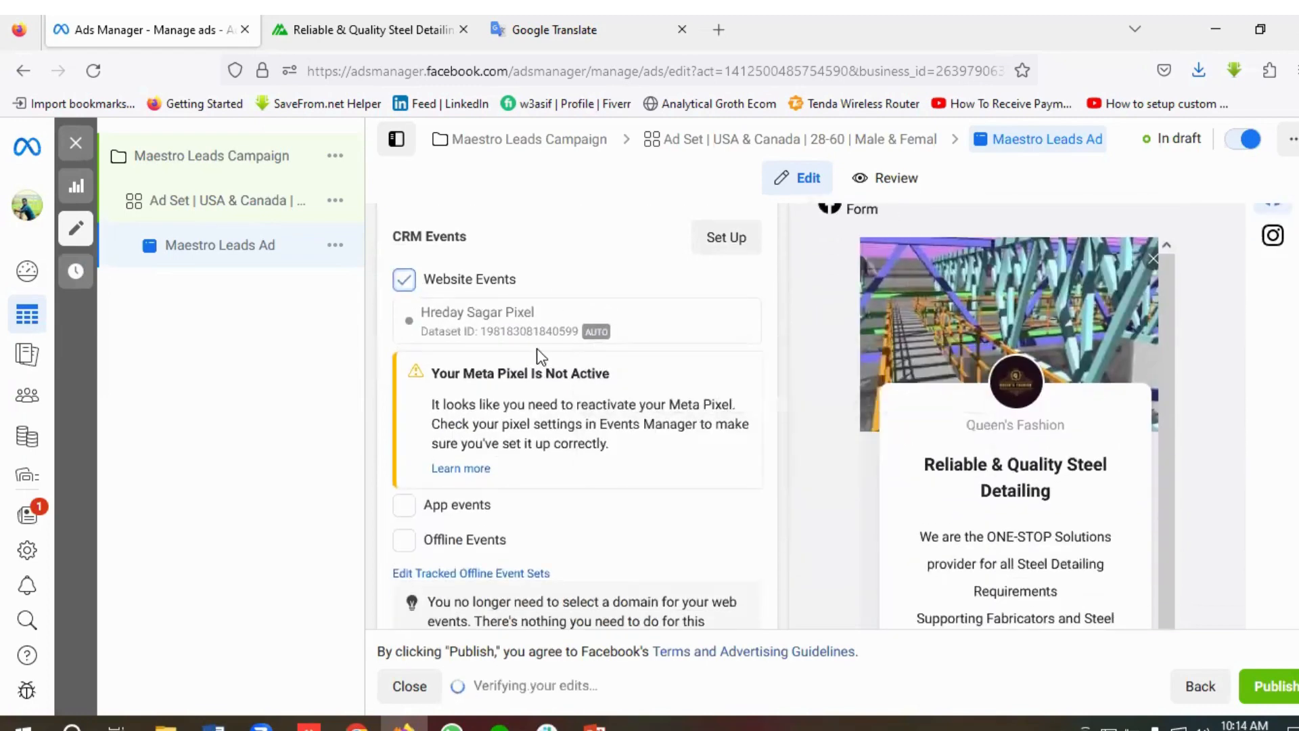
pyautogui.scroll(-1, 542, 342)
pyautogui.scroll(2, 538, 334)
pyautogui.scroll(-3, 541, 338)
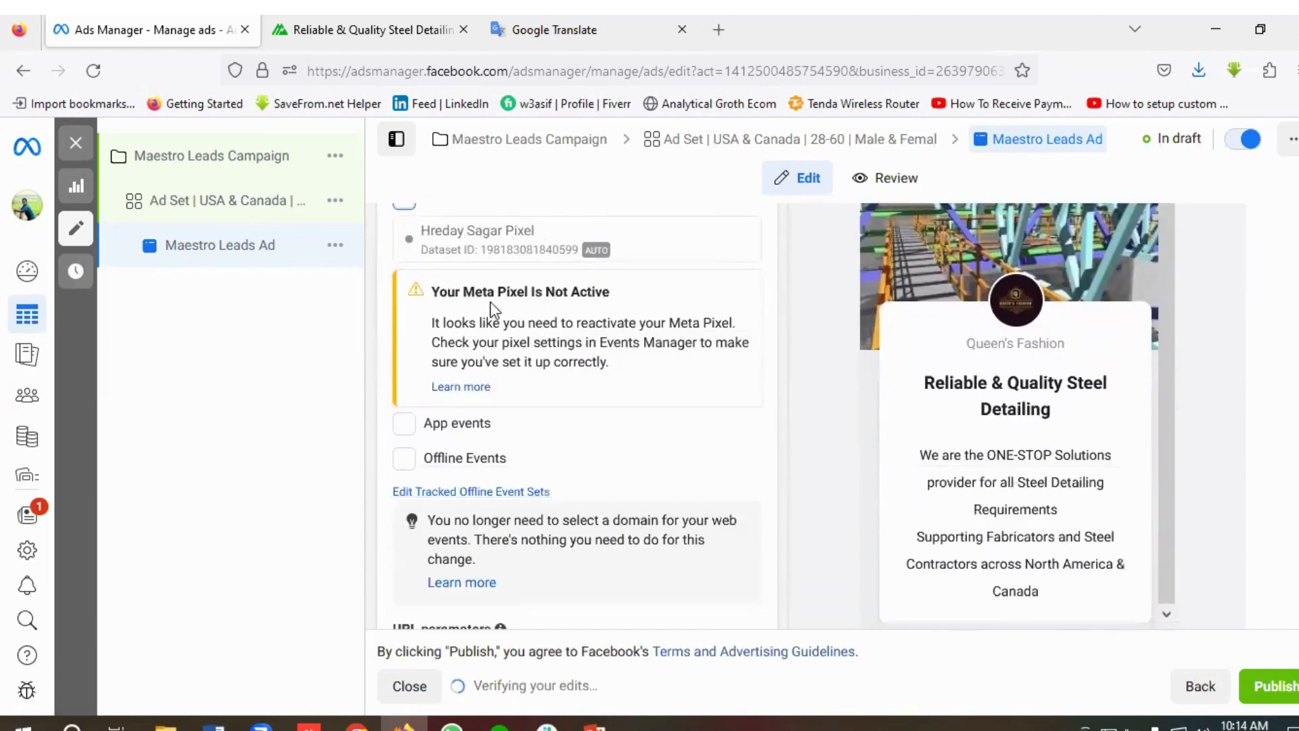
pyautogui.scroll(-2, 601, 356)
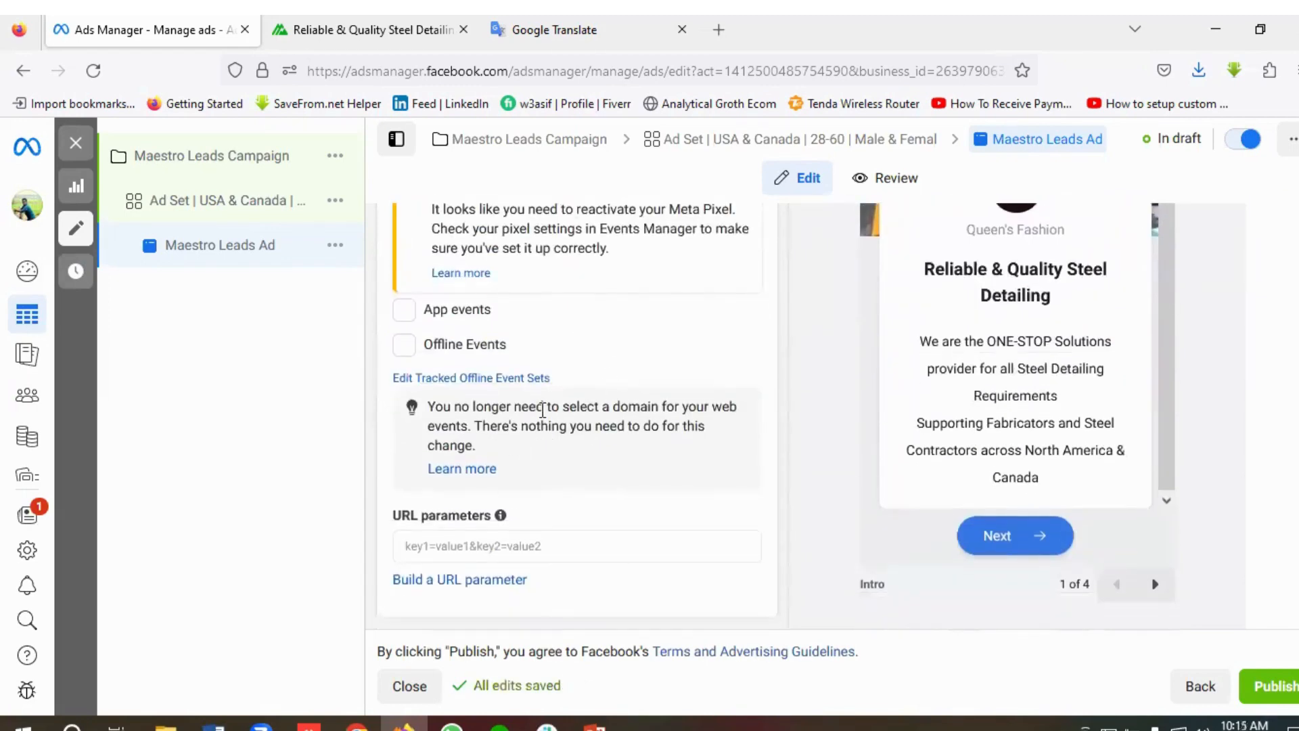
# Review the Maestro Leads Ad settings from tracking through creative and primary text to identity and ad name
pyautogui.scroll(7, 578, 426)
pyautogui.scroll(-7, 582, 429)
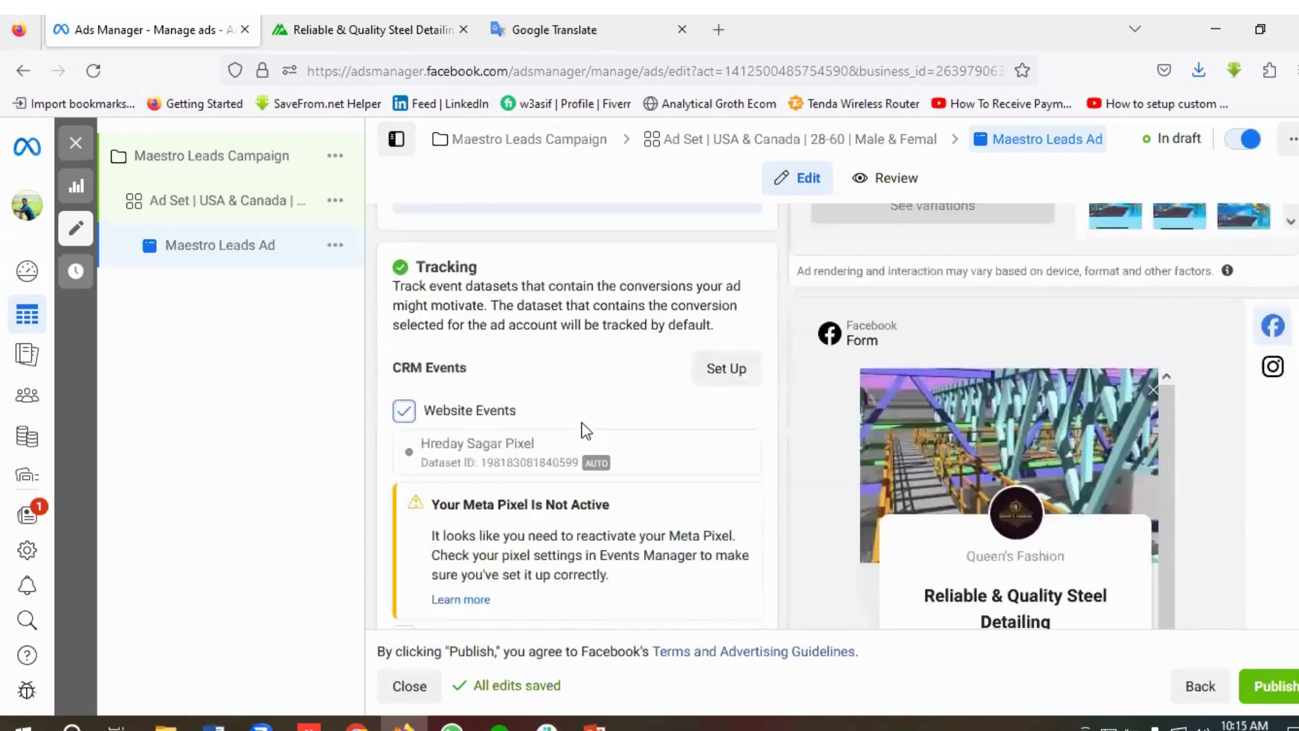
pyautogui.scroll(15, 588, 421)
pyautogui.scroll(10, 601, 429)
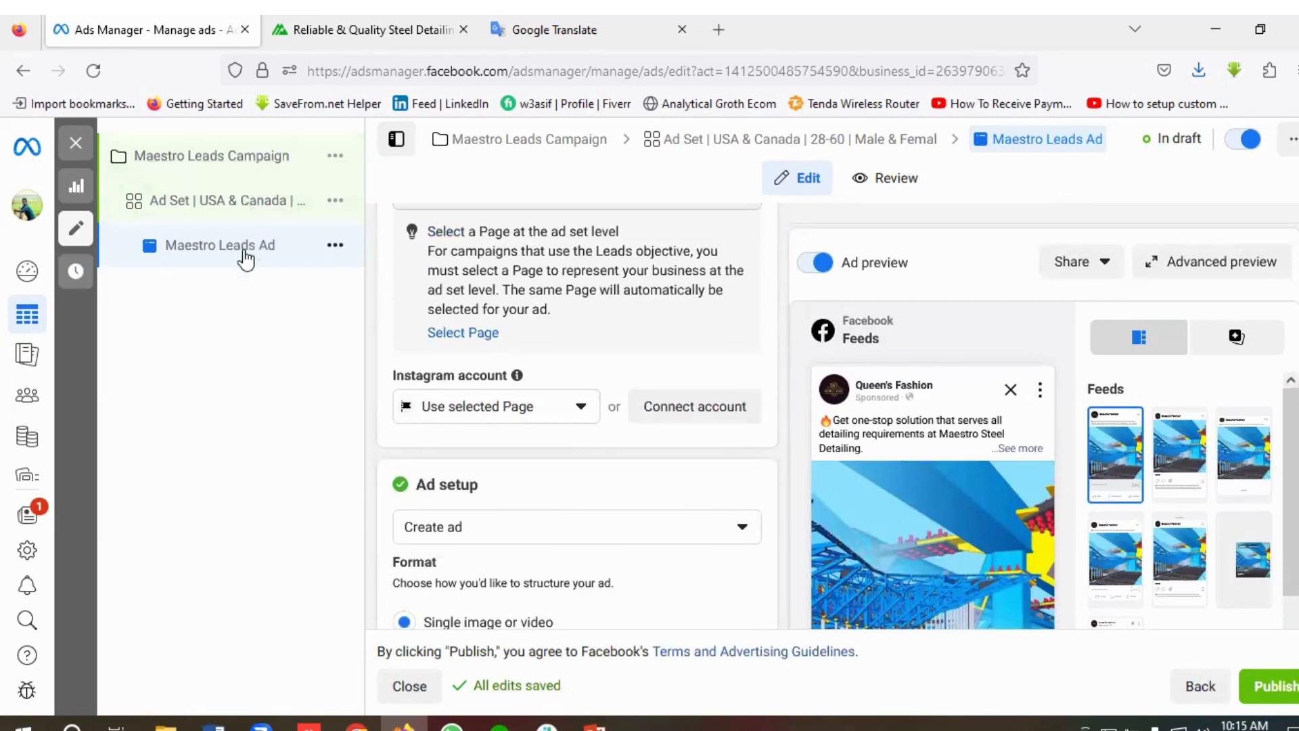
pyautogui.scroll(-10, 739, 358)
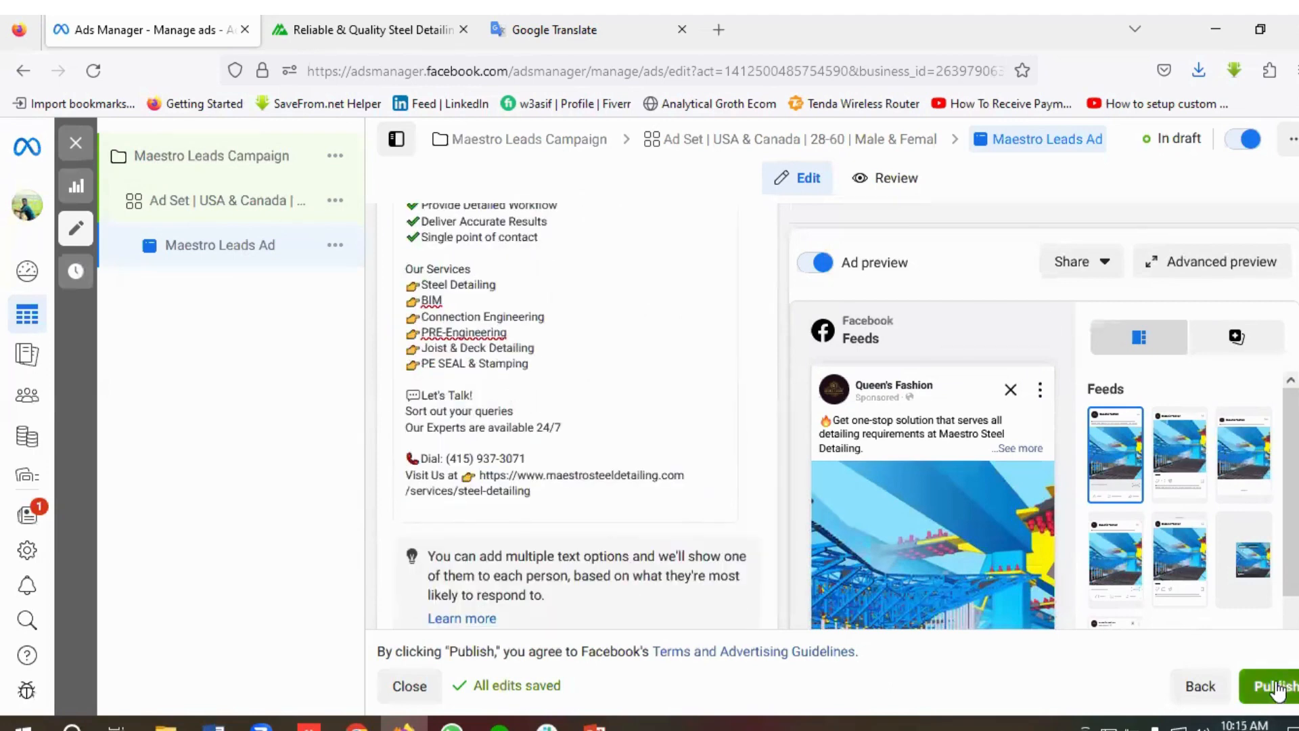
pyautogui.scroll(8, 682, 365)
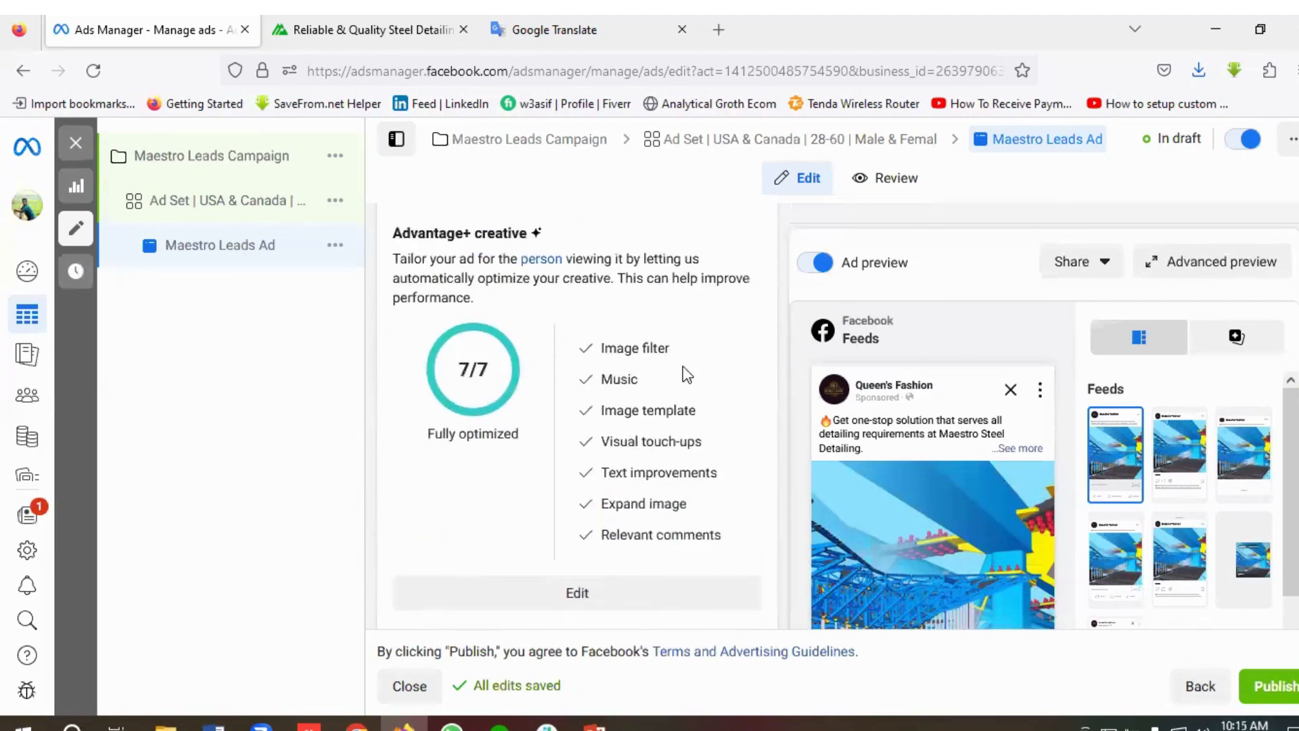
pyautogui.scroll(10, 684, 373)
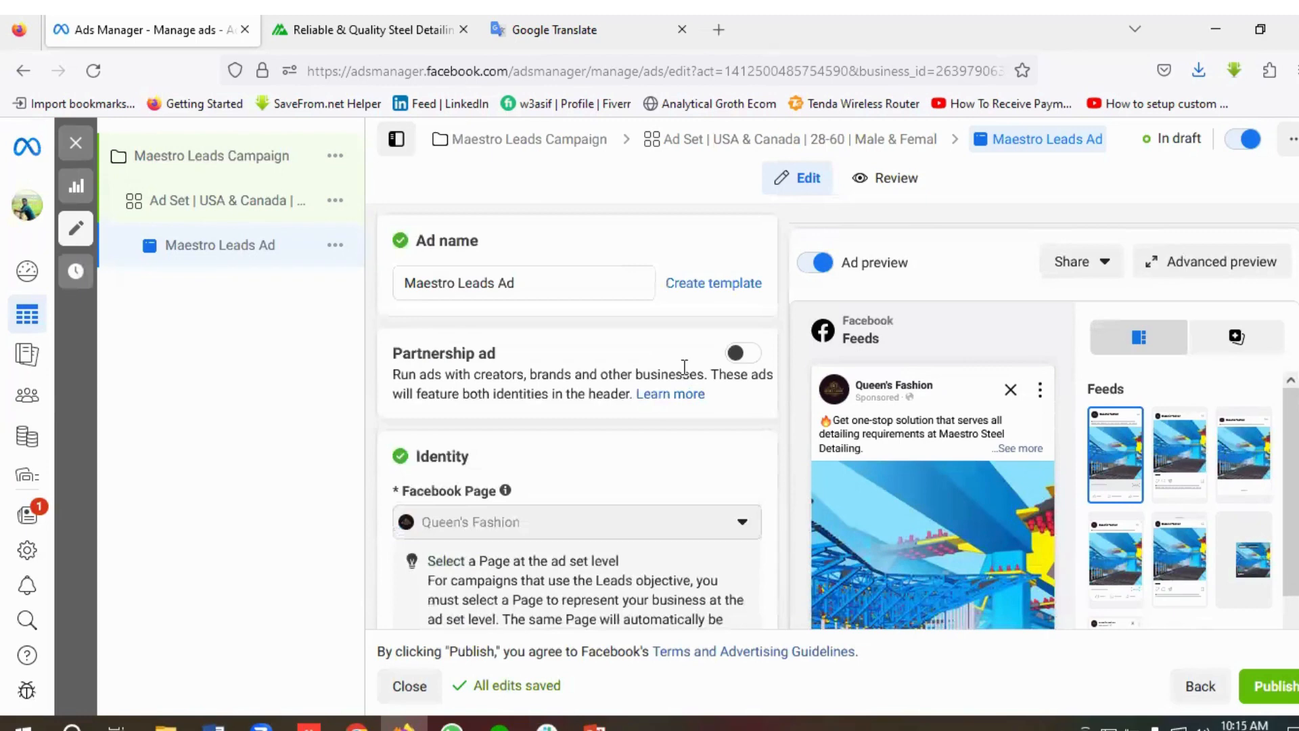